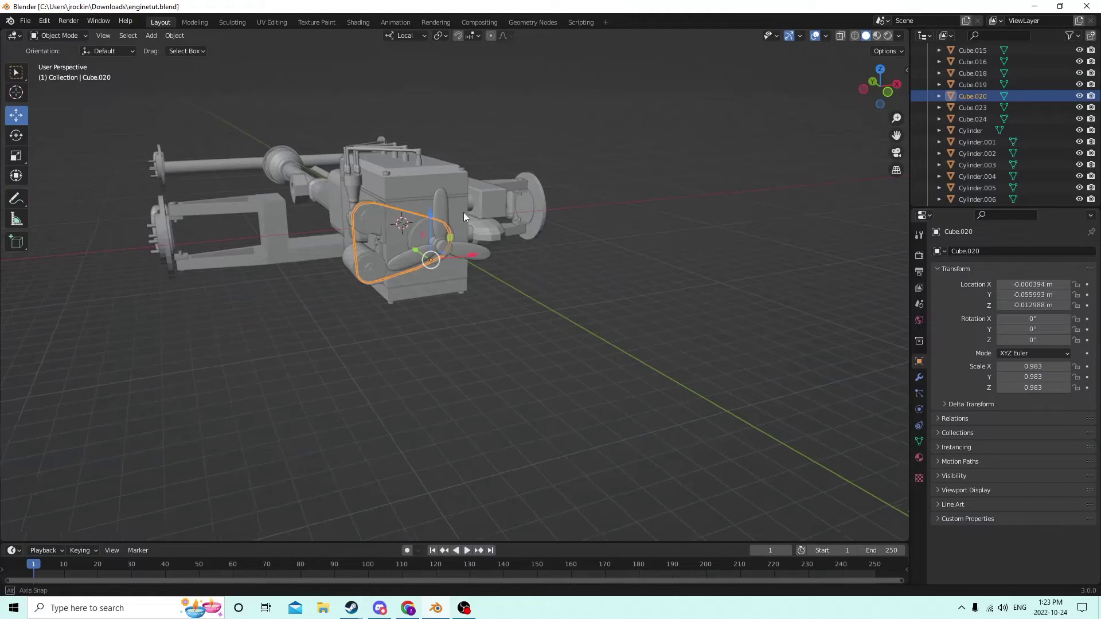
- Examine the drive belt, pulleys and fan at the front of the engine from several angles
scroll(481, 218, "up", 3)
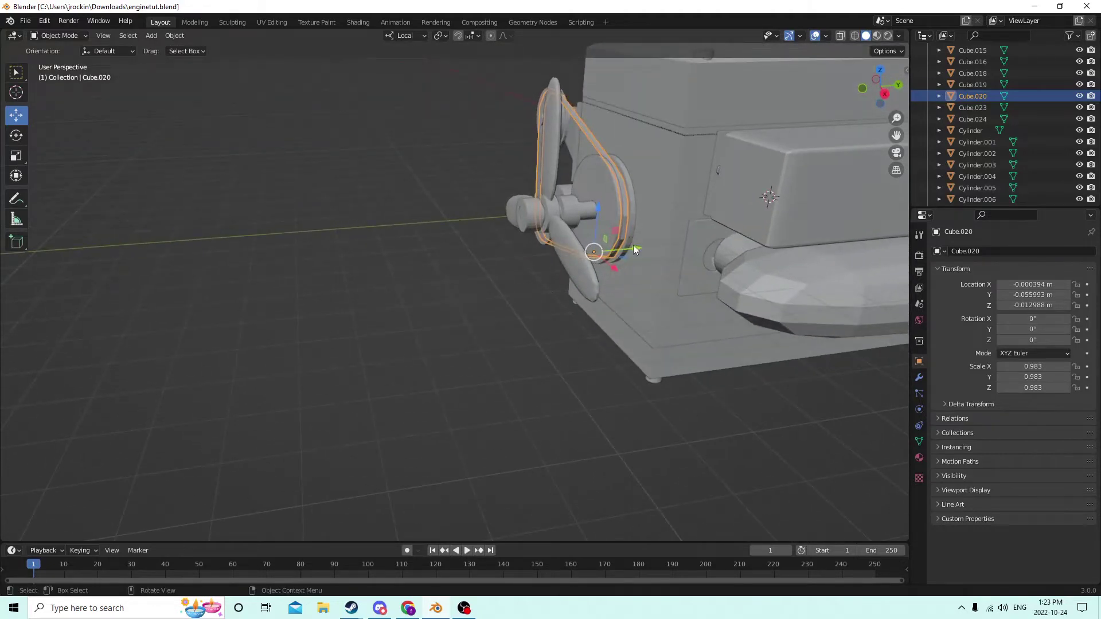
left_click_drag(633, 249, 429, 238)
right_click(418, 239)
middle_click_drag(415, 237, 535, 220)
scroll(504, 216, "up", 1)
middle_click_drag(391, 209, 161, 136)
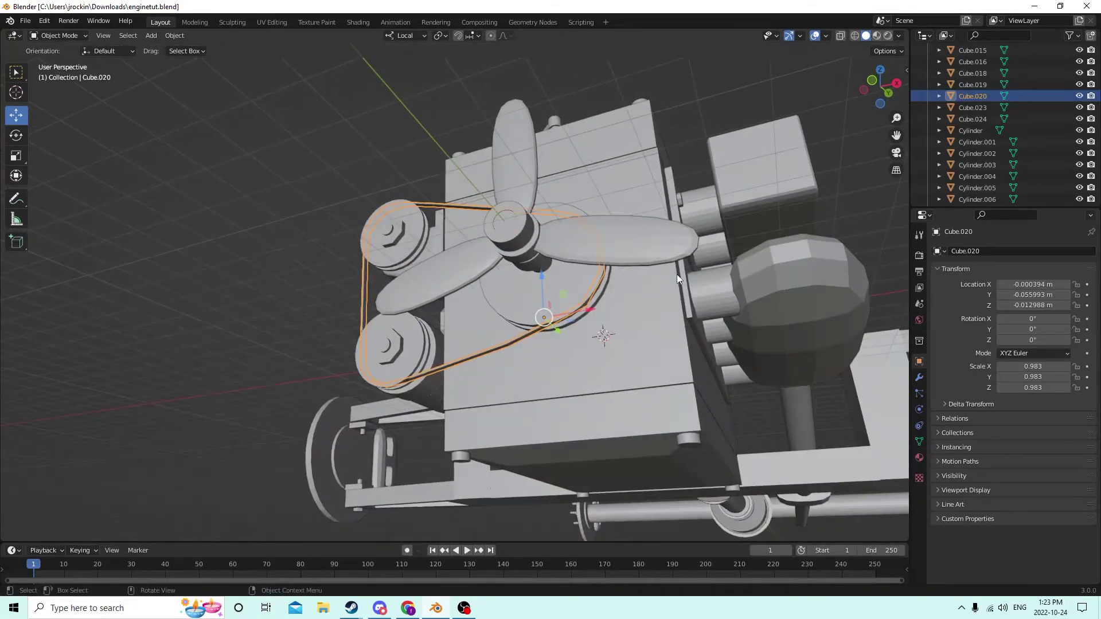
middle_click_drag(676, 274, 625, 311)
scroll(684, 318, "down", 4)
key("Tab")
scroll(608, 316, "down", 3)
key("Tab")
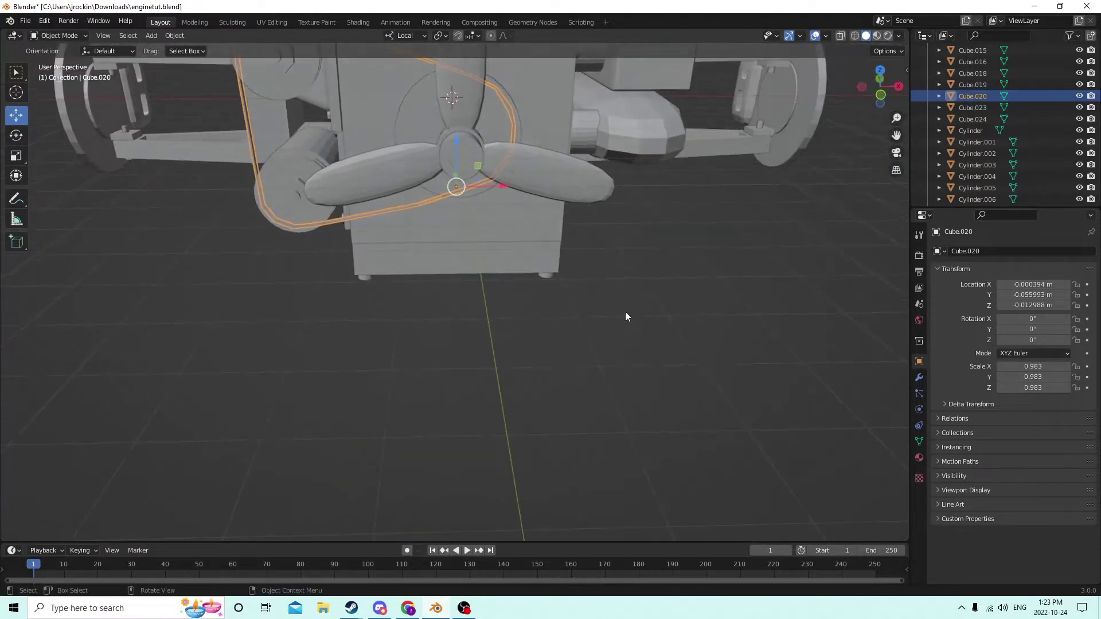
- Add a cube mesh and move it about -0.1265 m along Y, in front of the engine's fan
key("shift+a")
mouse_move(629, 313)
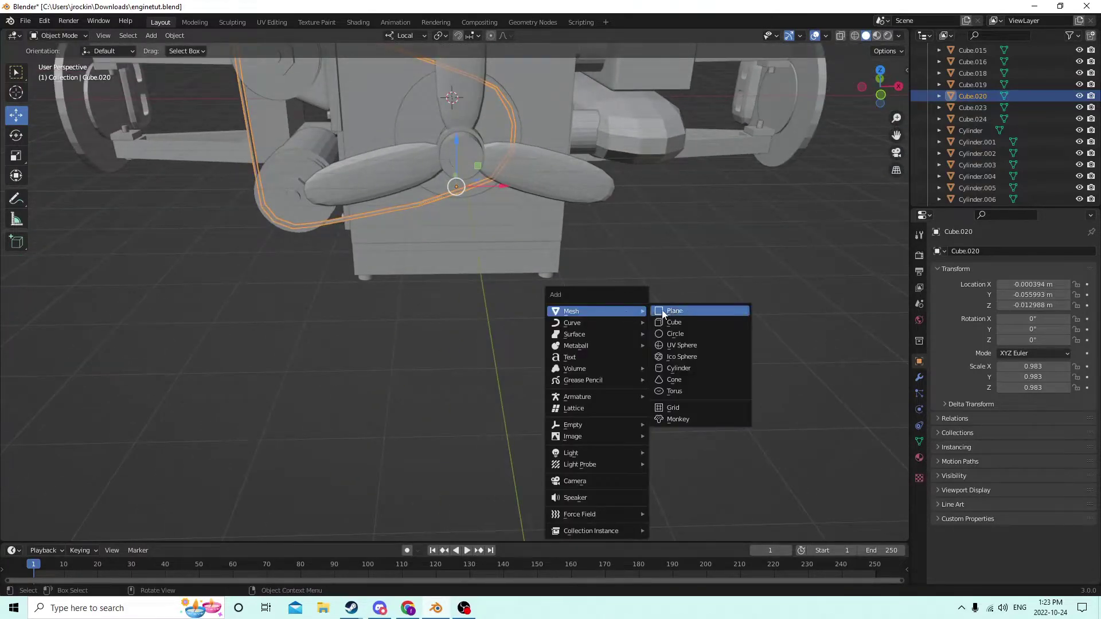
left_click(670, 322)
middle_click_drag(634, 309, 248, 229)
left_click_drag(159, 189, 514, 230)
middle_click_drag(514, 230, 535, 249)
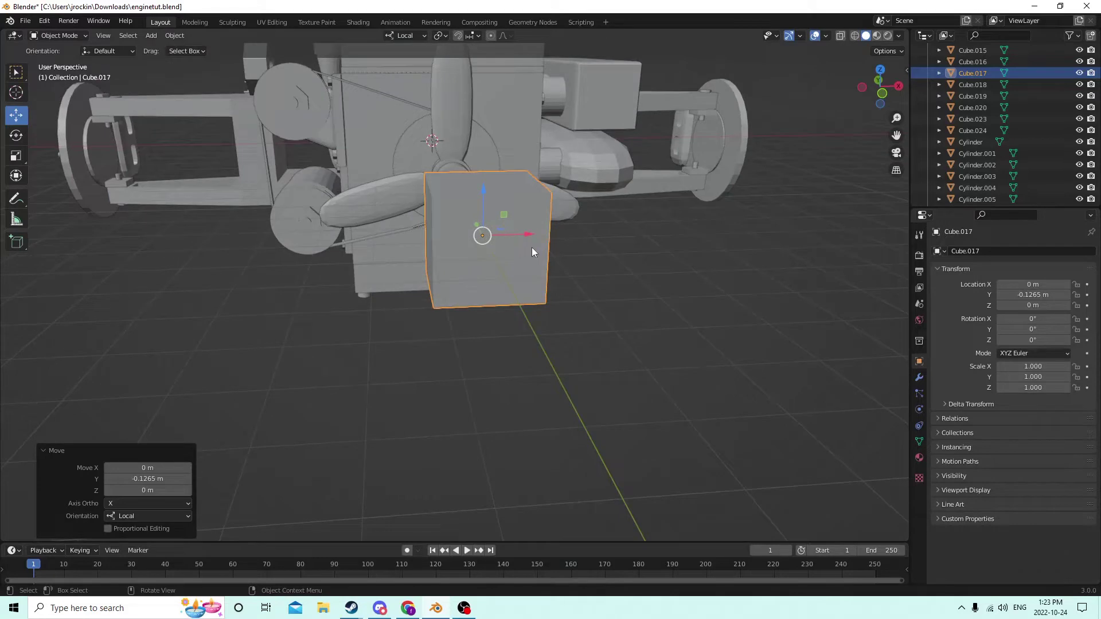
- Merge all of the cube's vertices at center into a single vertex and return to Object Mode
key("Tab")
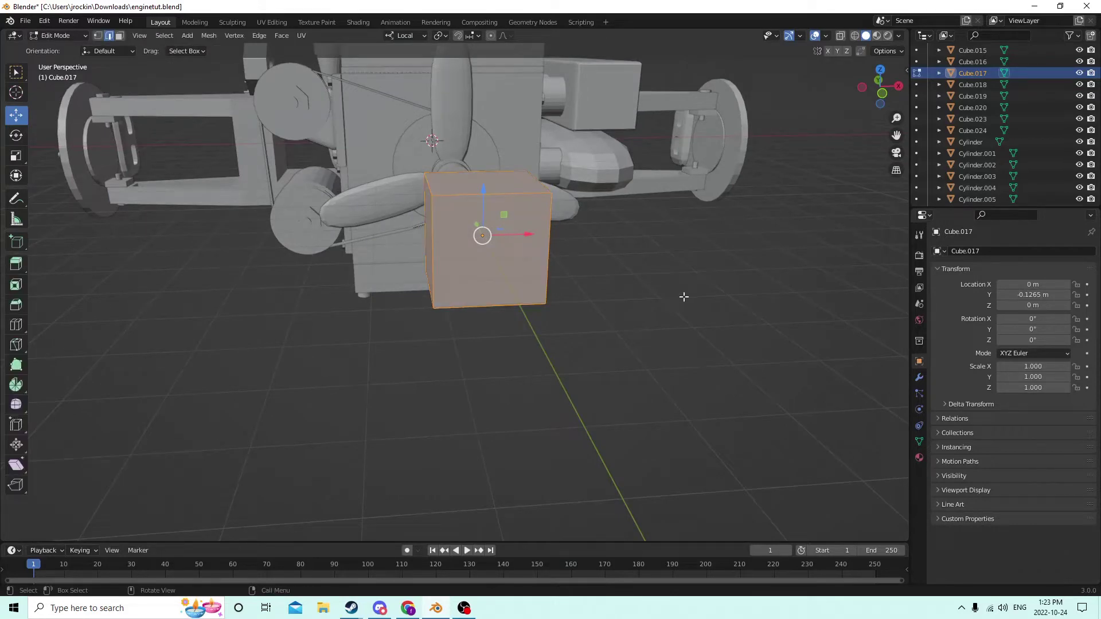
key("m")
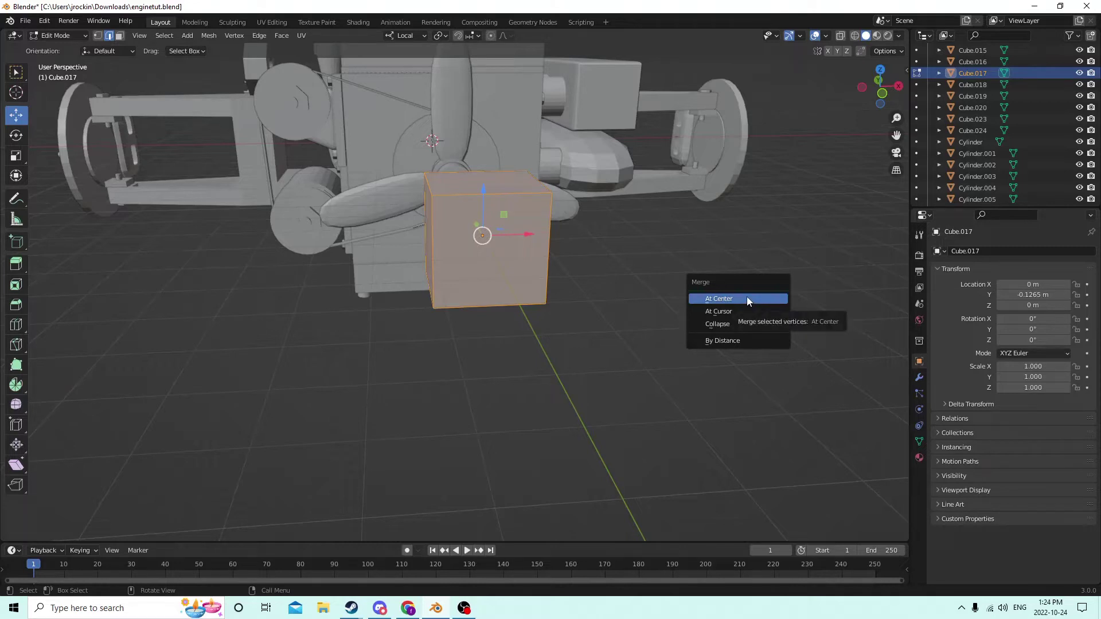
left_click(746, 298)
middle_click_drag(746, 297, 722, 292)
key("Tab")
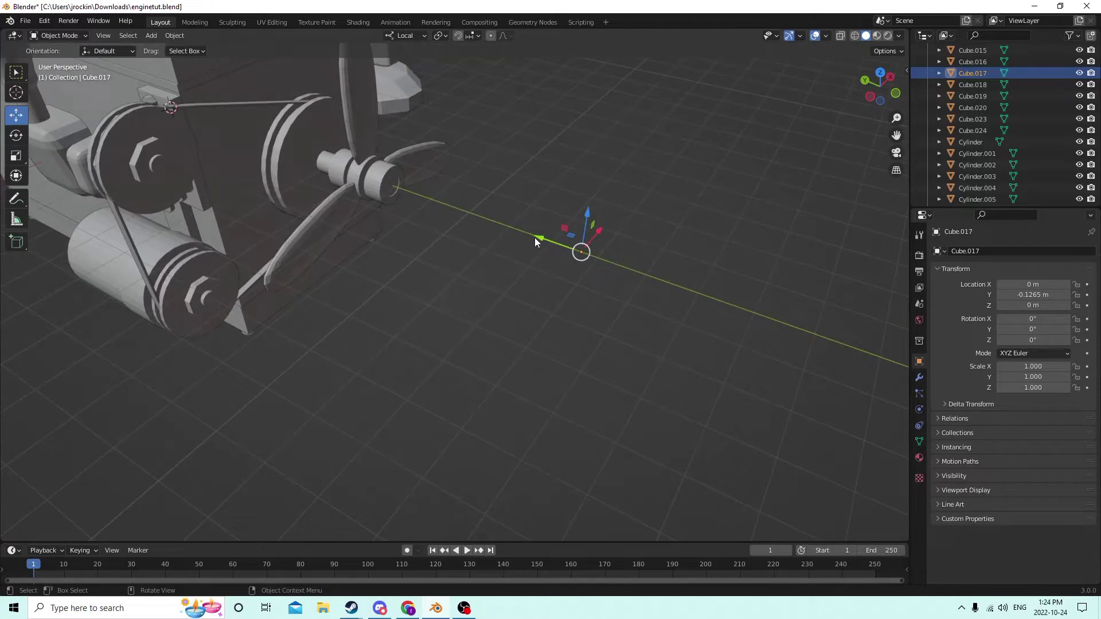
- Lower the single-vertex object to about -0.0132 m on Z, below the fan hub
middle_click_drag(529, 229, 431, 185)
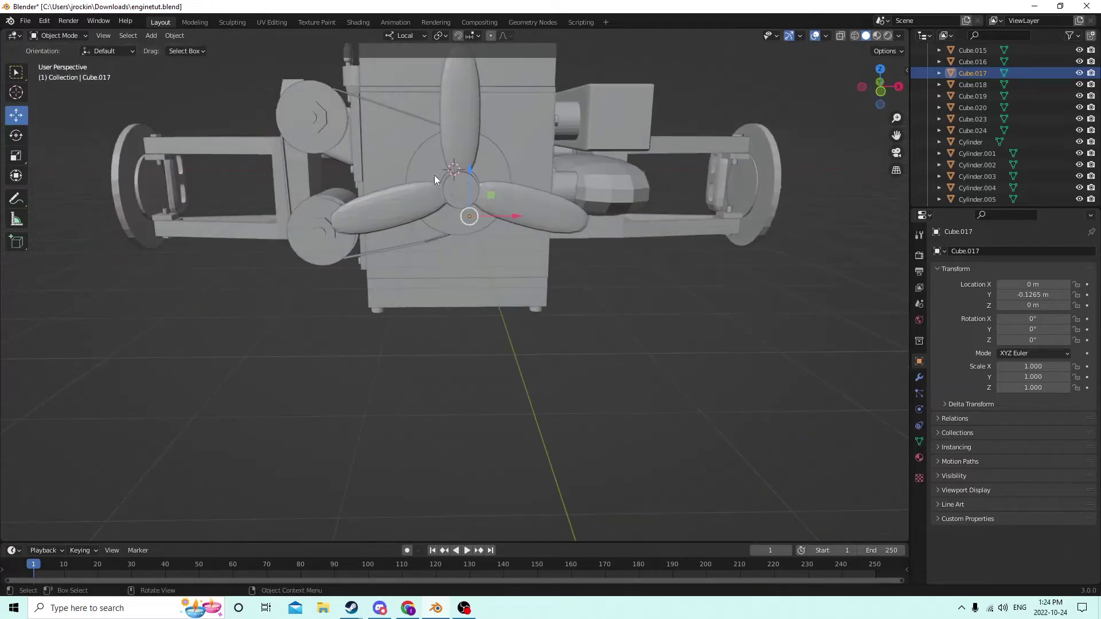
left_click_drag(467, 173, 468, 208)
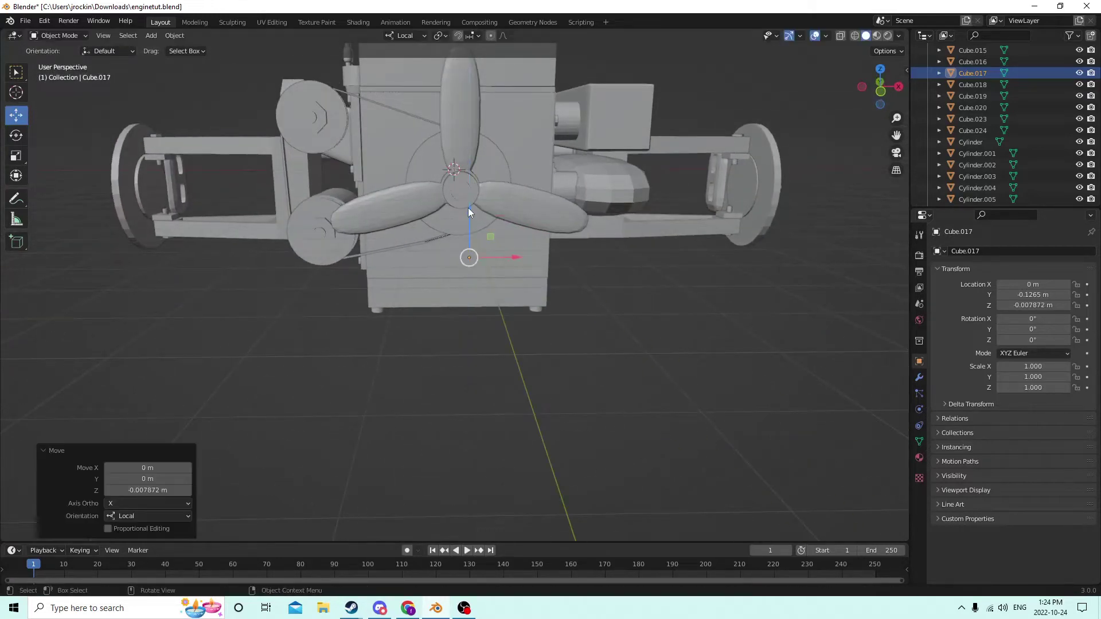
middle_click_drag(468, 208, 433, 195)
mouse_move(541, 248)
middle_mouse_down()
mouse_move(383, 267)
mouse_move(642, 257)
mouse_move(719, 267)
mouse_move(562, 250)
middle_mouse_up()
mouse_move(579, 253)
left_mouse_down()
mouse_move(603, 257)
mouse_move(570, 269)
left_mouse_up()
middle_click_drag(570, 270, 446, 225)
left_click(536, 279)
scroll(528, 277, "up", 2)
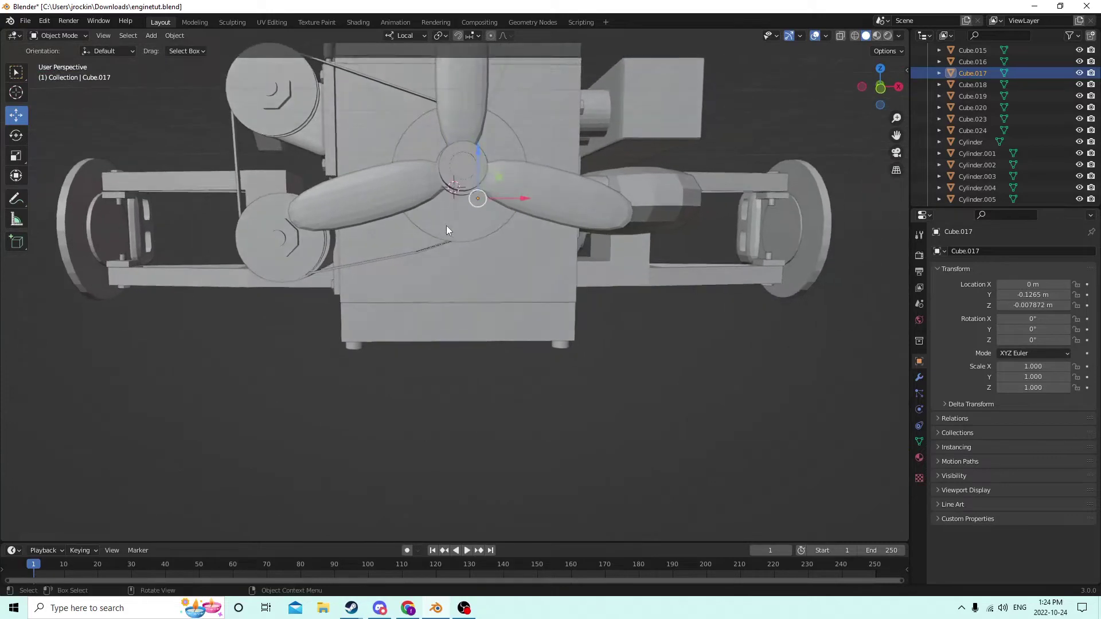
left_click_drag(480, 139, 484, 196)
middle_click_drag(450, 216, 454, 247)
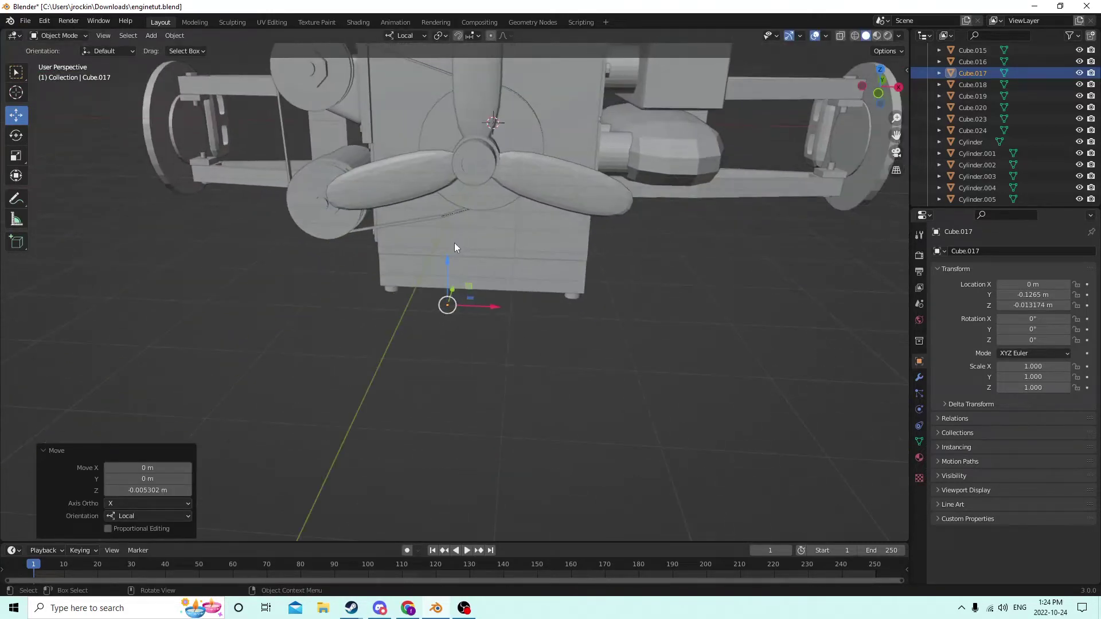
mouse_move(422, 317)
middle_mouse_down()
mouse_move(455, 301)
mouse_move(436, 304)
middle_mouse_up()
key("Tab")
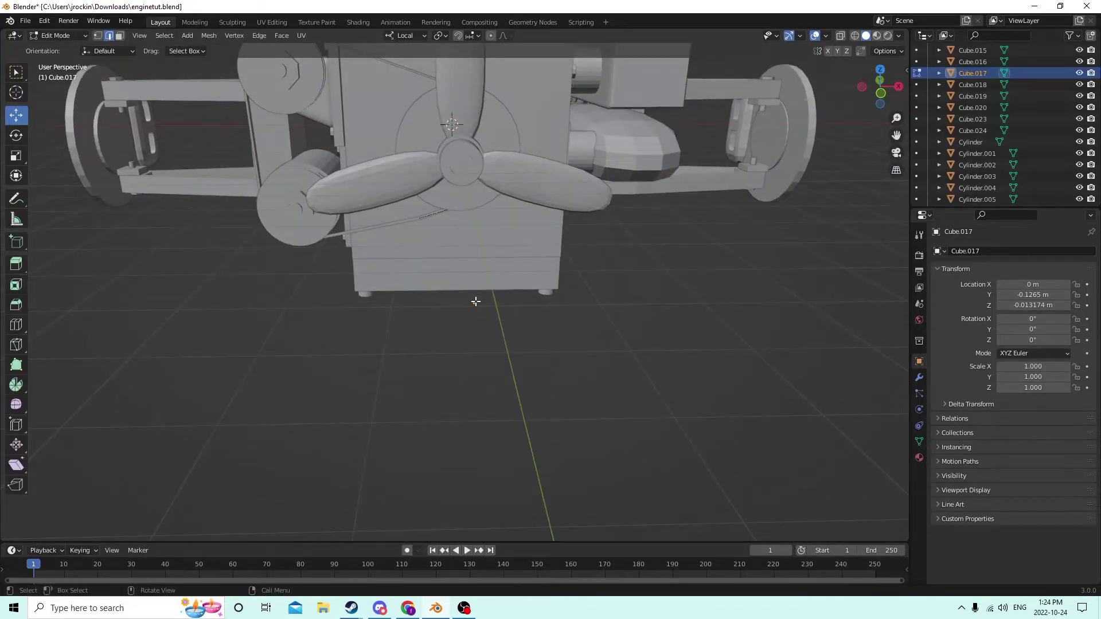
mouse_move(476, 305)
middle_mouse_down()
mouse_move(482, 312)
mouse_move(457, 309)
middle_mouse_up()
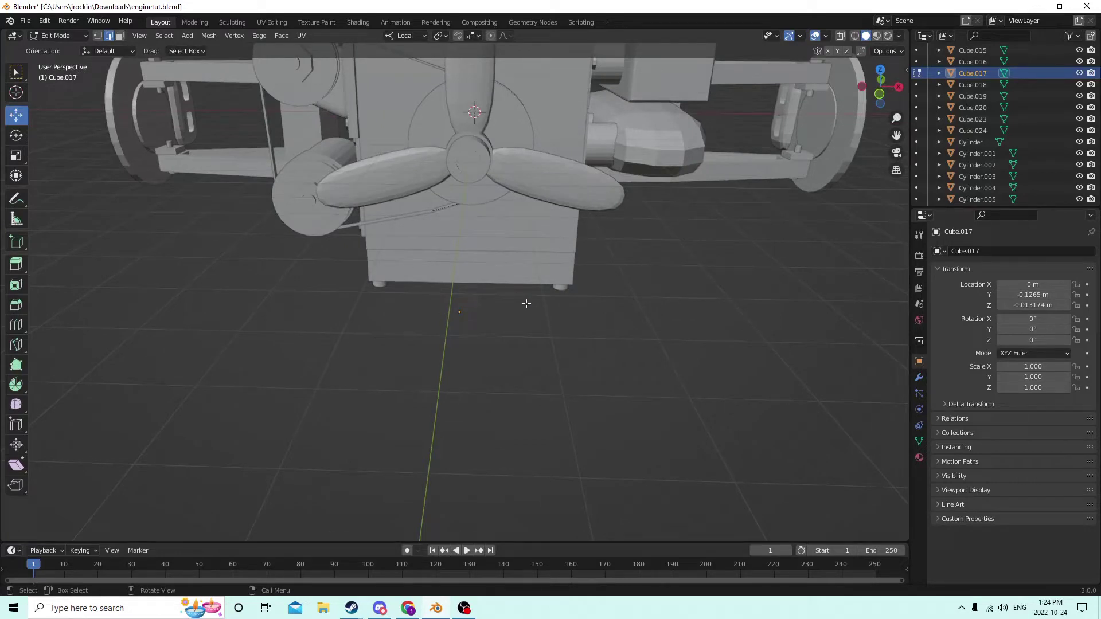
middle_click_drag(487, 302, 514, 257)
key("Tab")
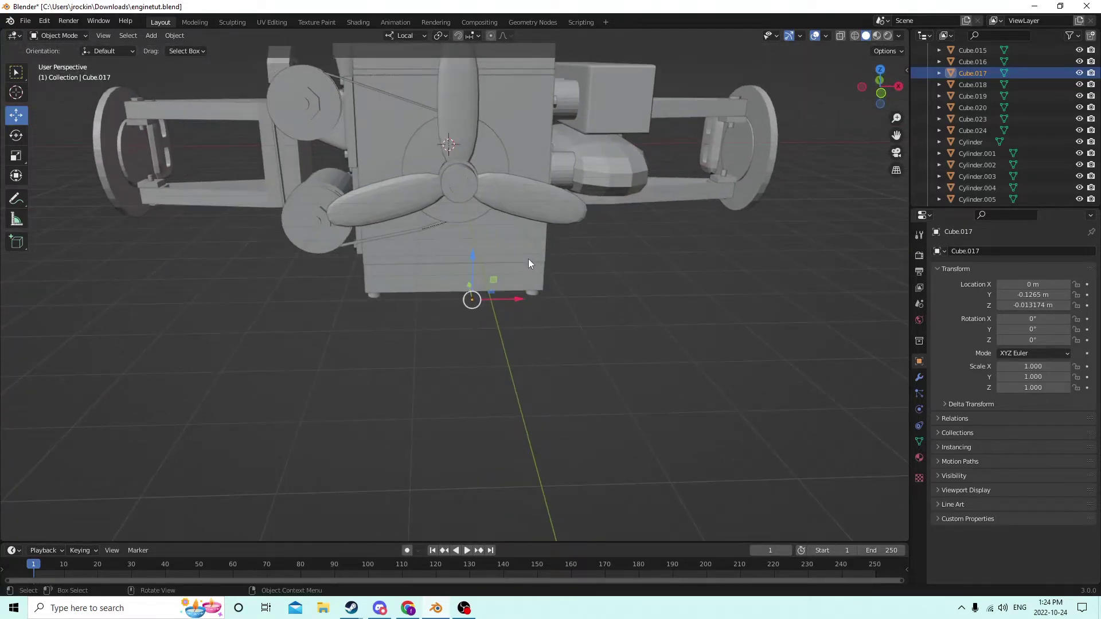
middle_click_drag(528, 259, 544, 282)
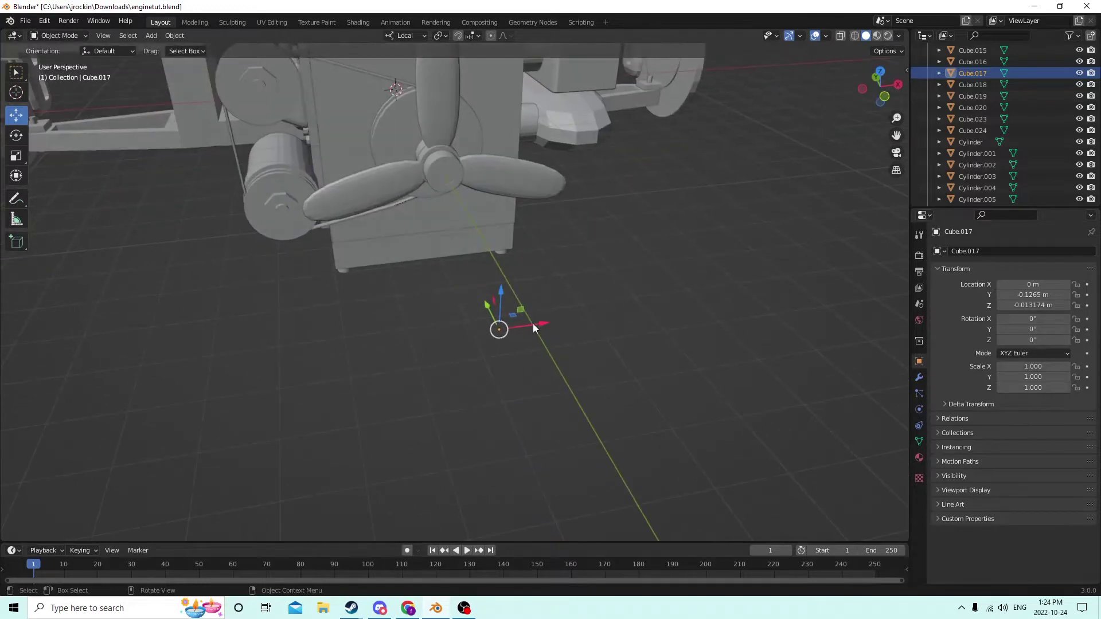
left_click_drag(533, 327, 565, 314)
right_click(567, 311)
middle_click_drag(563, 305, 512, 260)
- Select the lone vertex in vertex select mode and extrude it about -0.0058 m along local X
key("Tab")
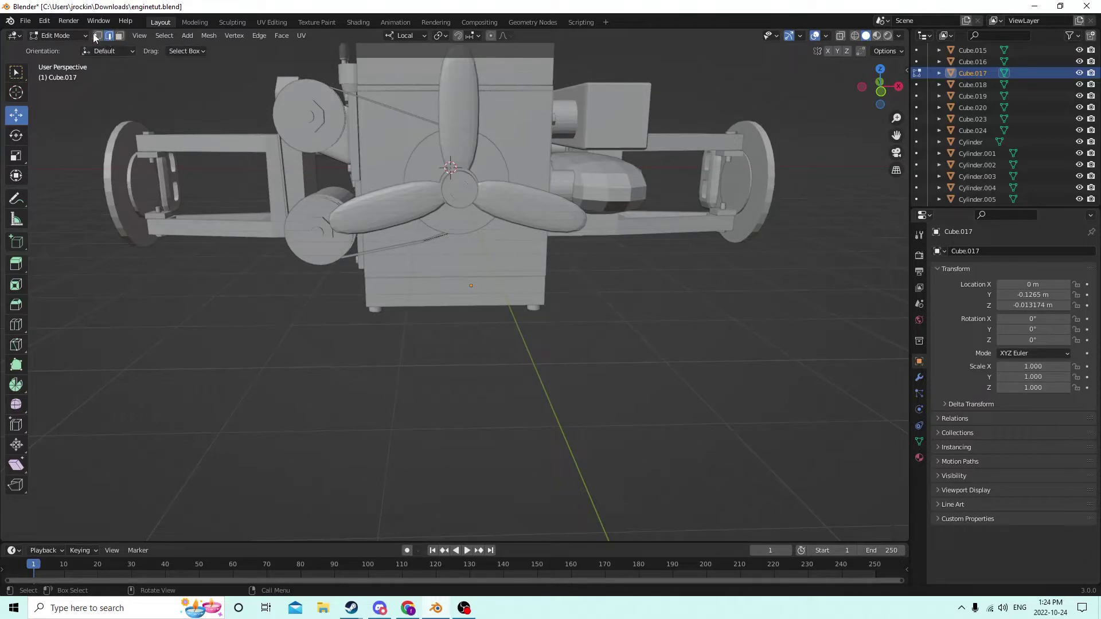
left_click(469, 285)
mouse_move(470, 286)
middle_mouse_down()
mouse_move(506, 297)
mouse_move(478, 286)
middle_mouse_up()
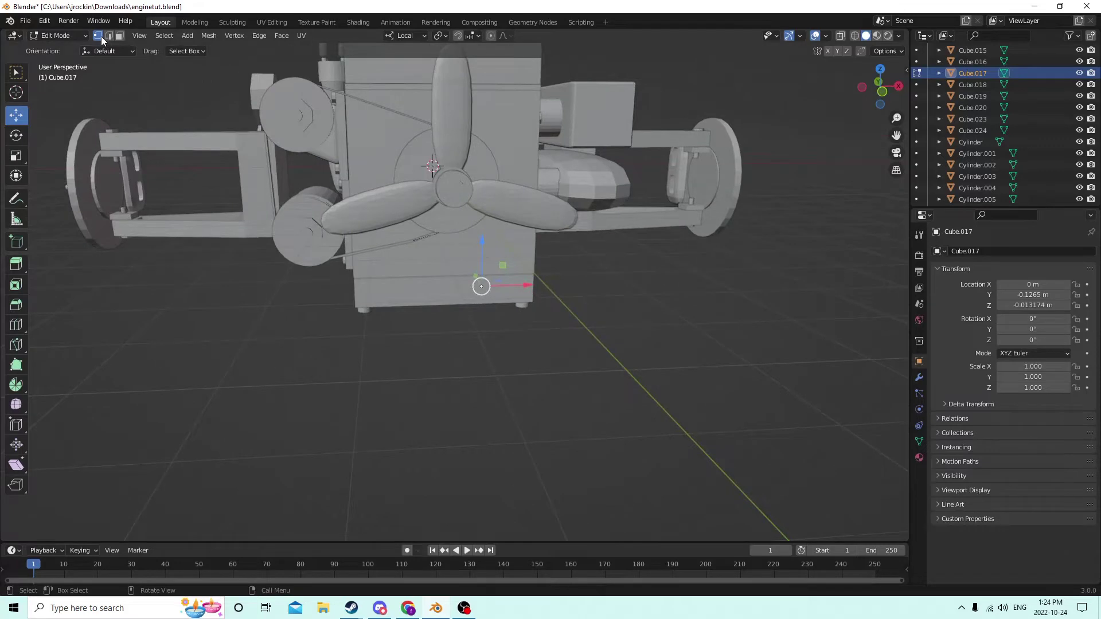
middle_click_drag(612, 269, 595, 267)
key("g")
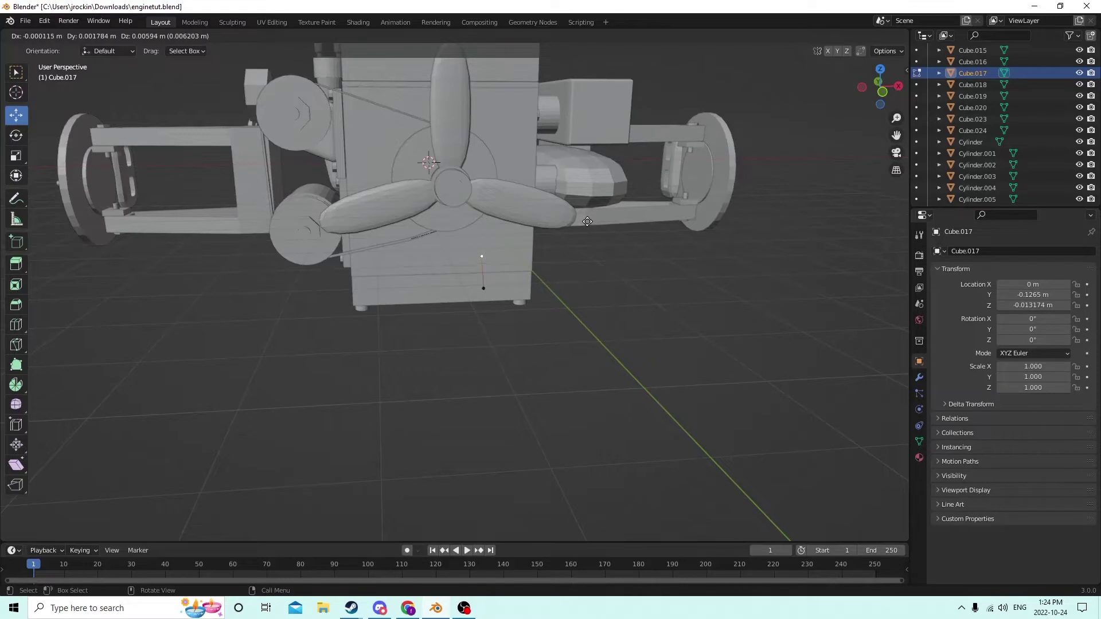
key("z")
key("z")
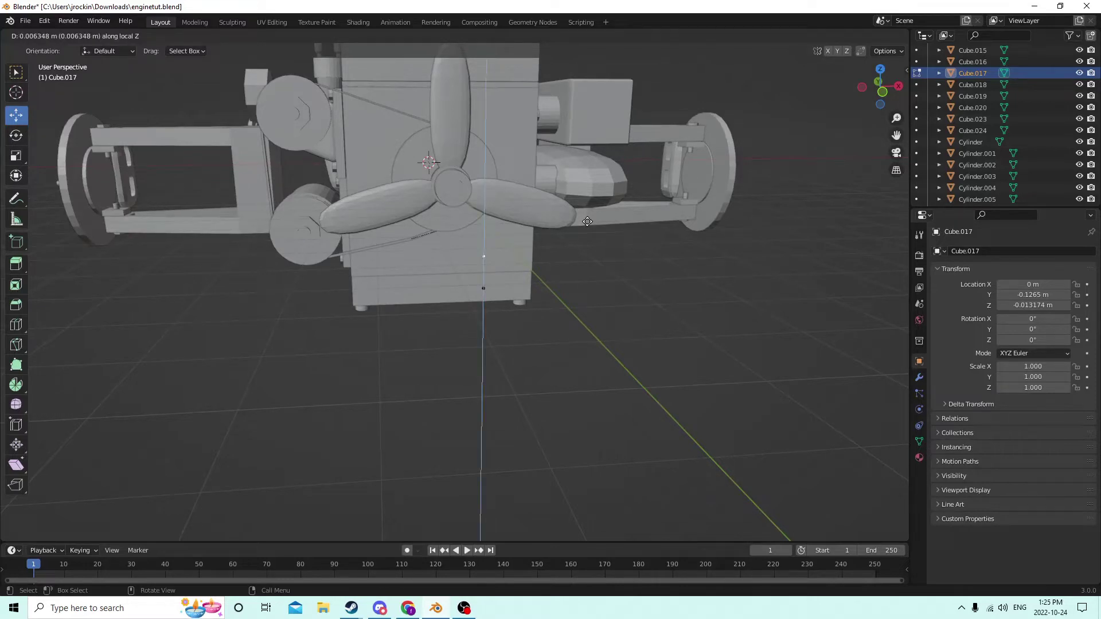
key("x")
key("x")
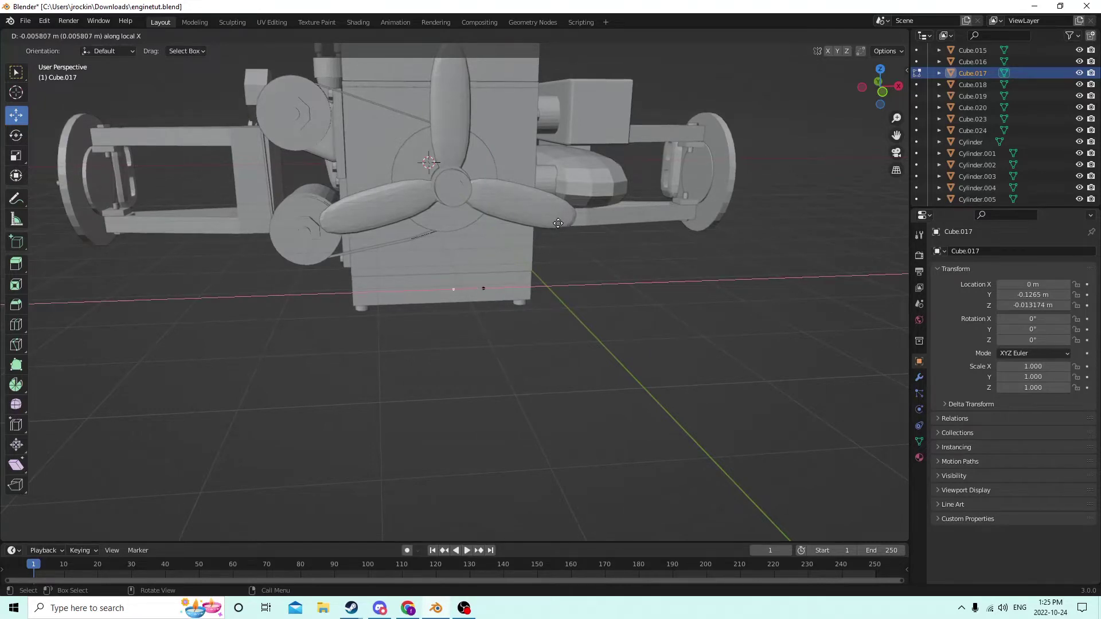
left_click(558, 223)
- Extrude the end vertex again by about -0.0072 m along local X
middle_click_drag(556, 221, 540, 215)
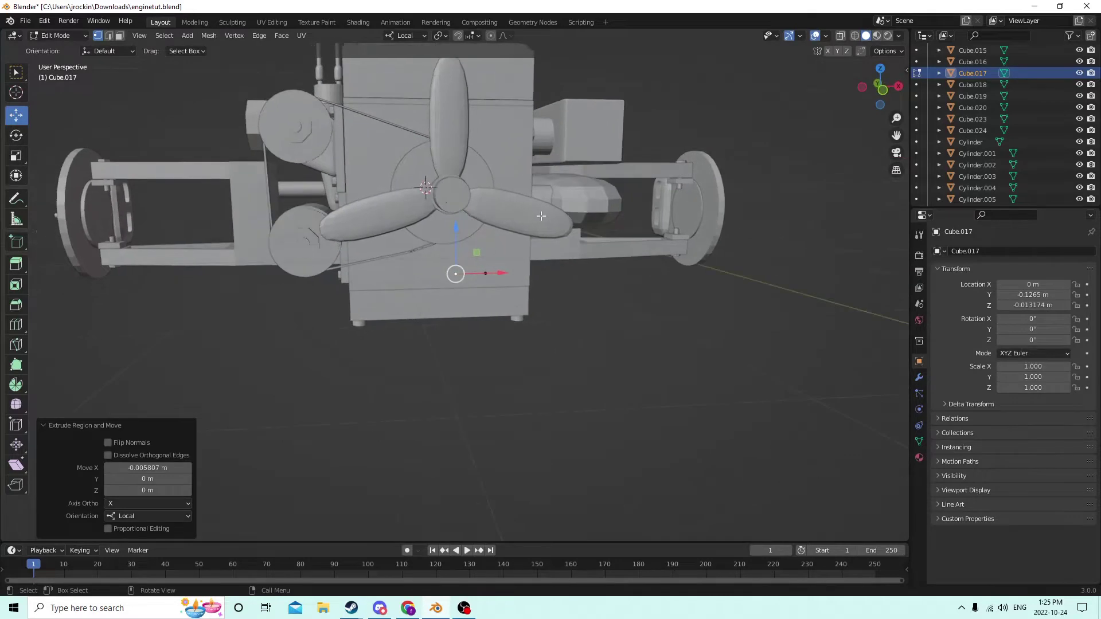
key("g")
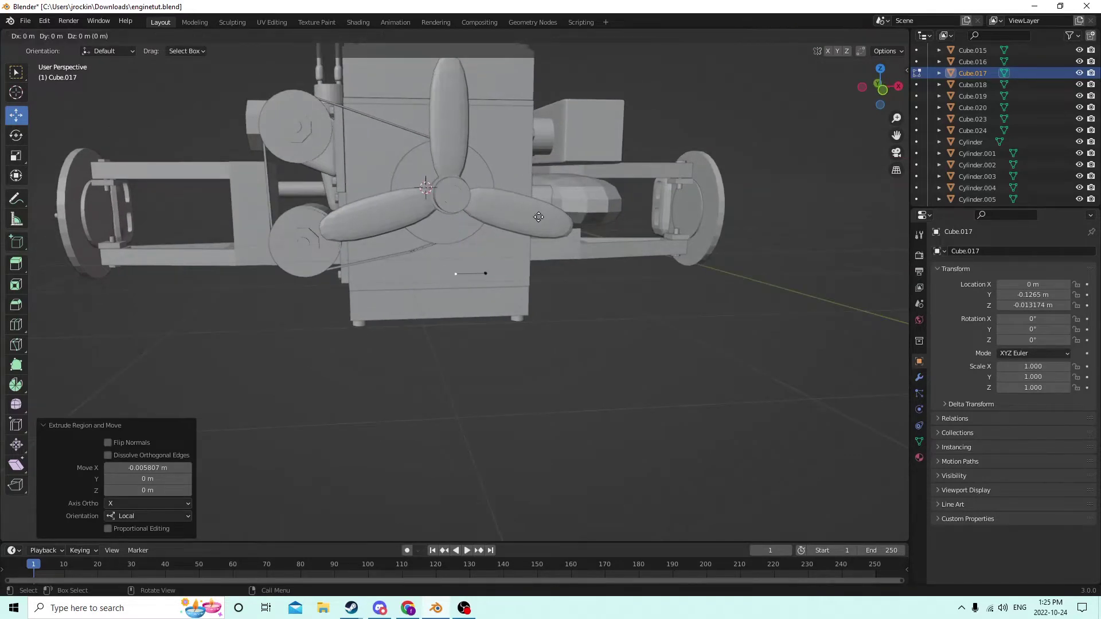
key("x")
key("x")
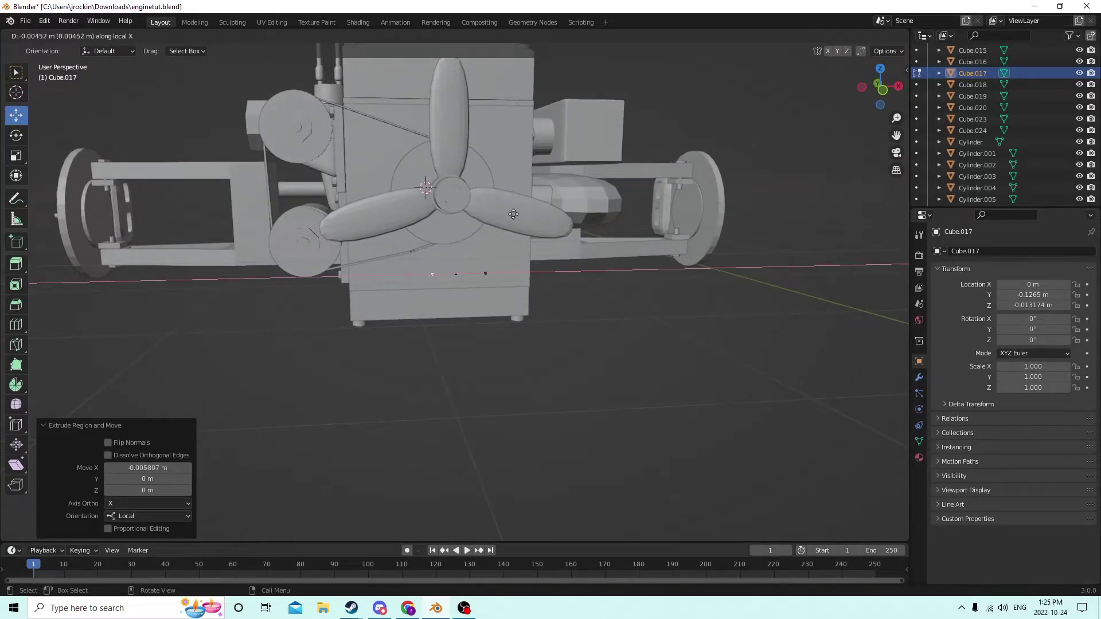
left_click(501, 214)
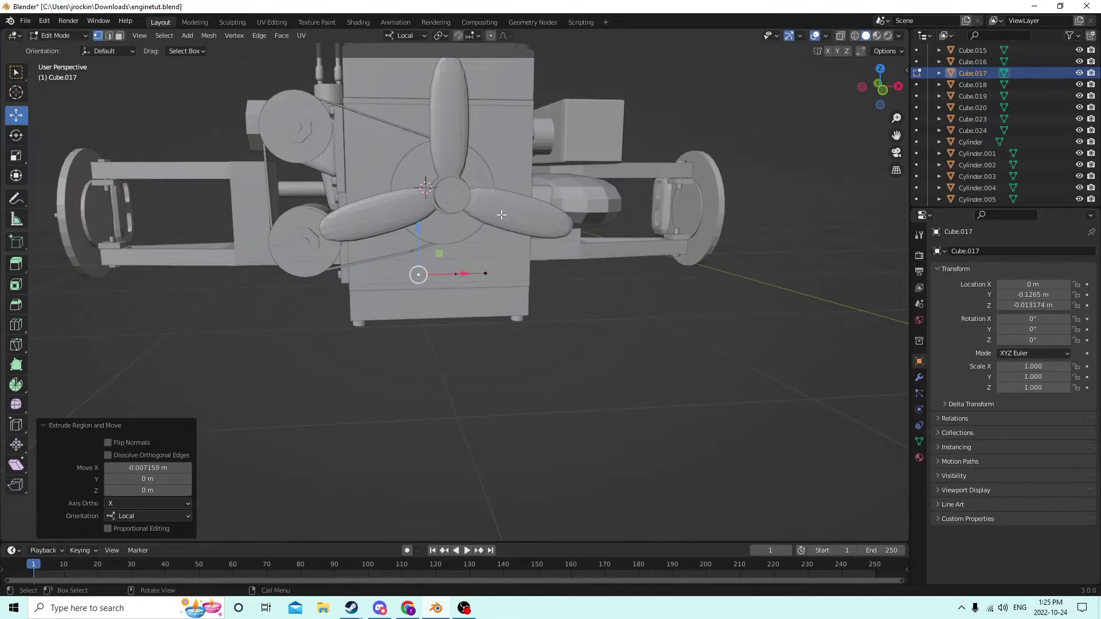
- Extrude a long segment of about -0.0322 m along local X, reaching past the lower pulley
key("g")
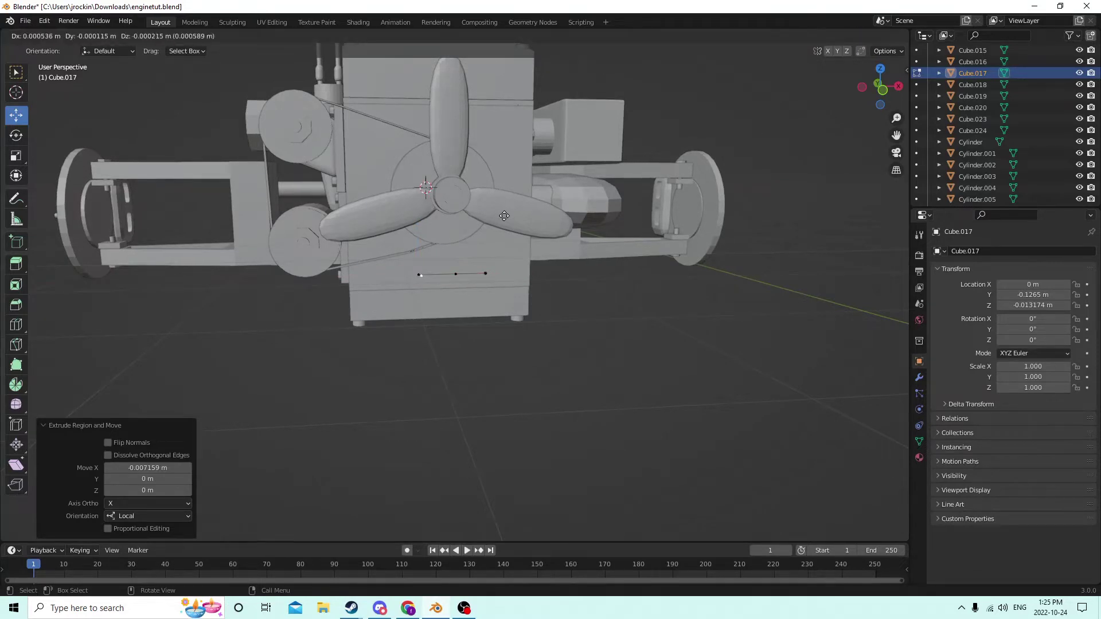
key("x")
key("x")
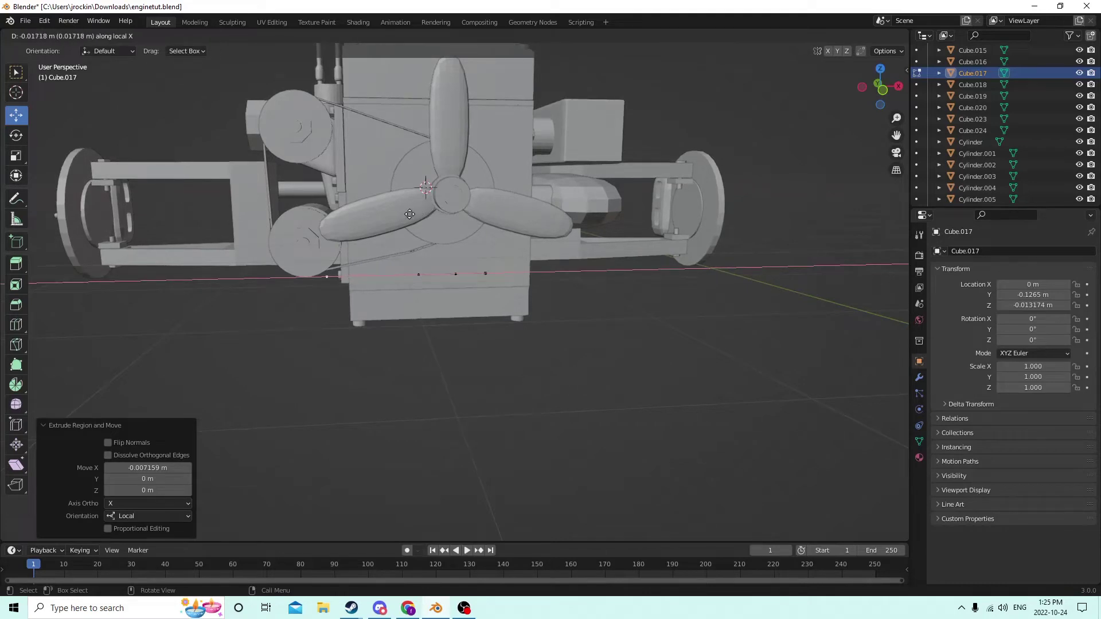
left_click(326, 213)
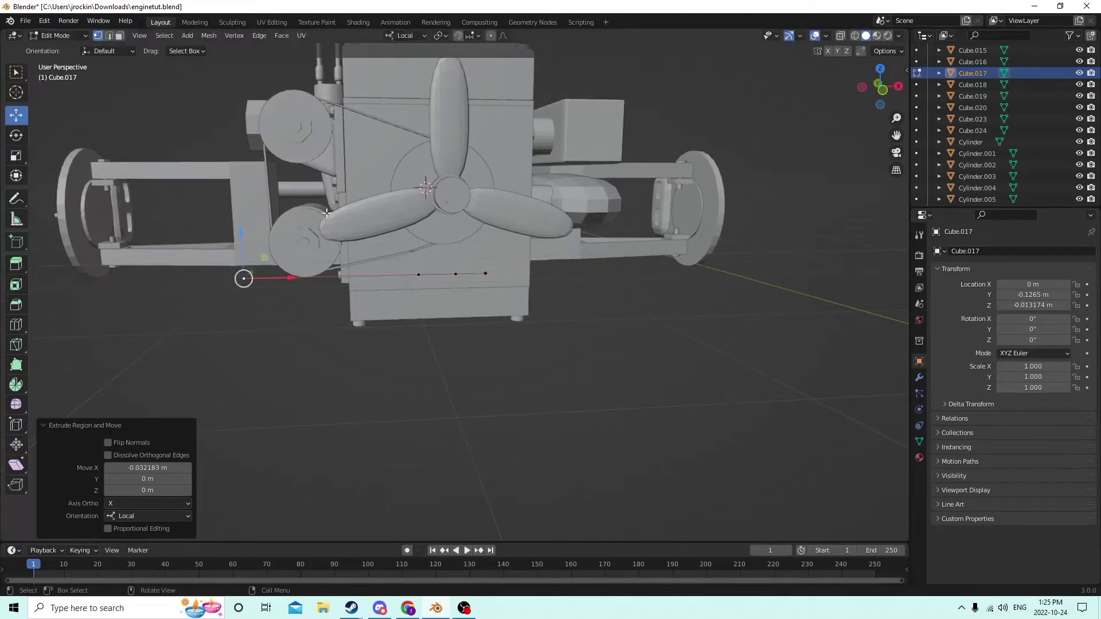
- Extrude the end vertex about -0.0032 m along local X and raise the new vertex about 0.0011 m on local Z
middle_click_drag(354, 220, 302, 283)
key("g")
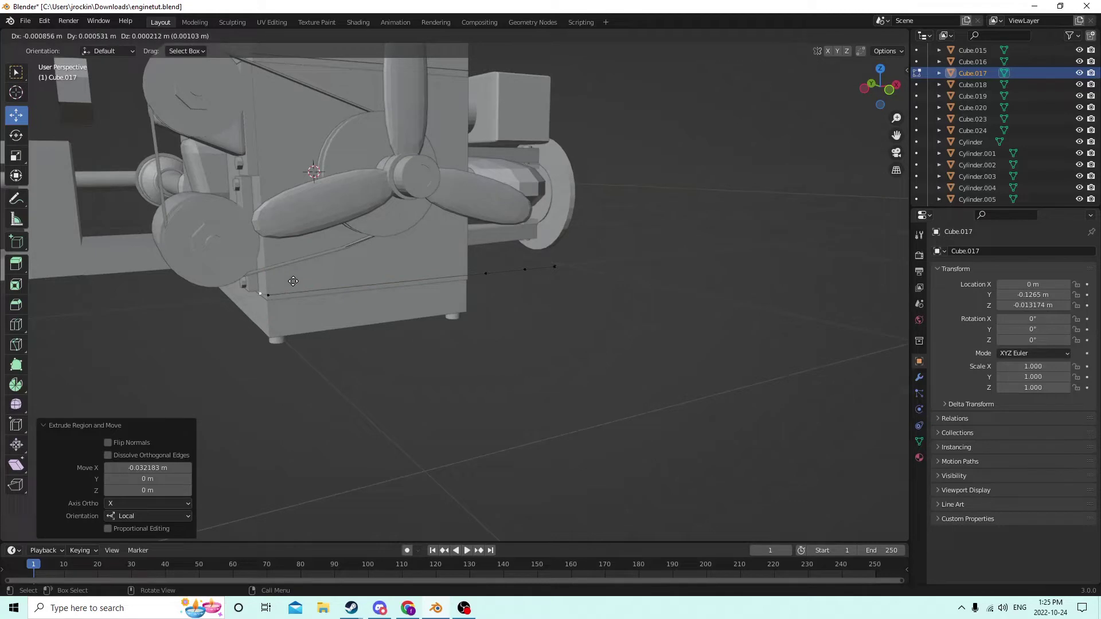
key("z")
key("z")
key("x")
key("x")
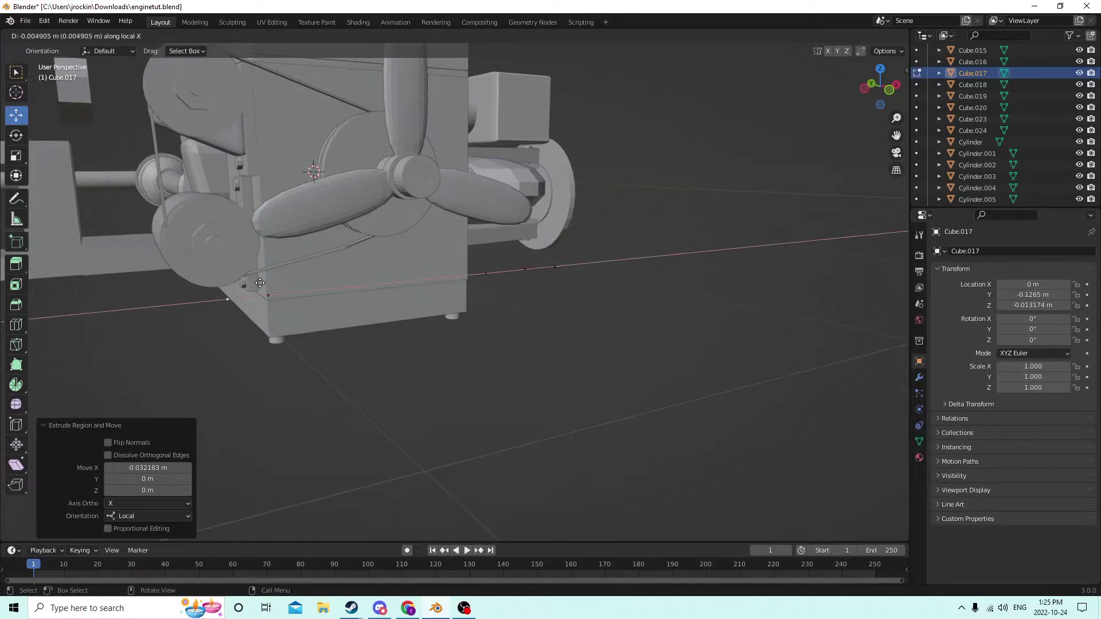
left_click(274, 281)
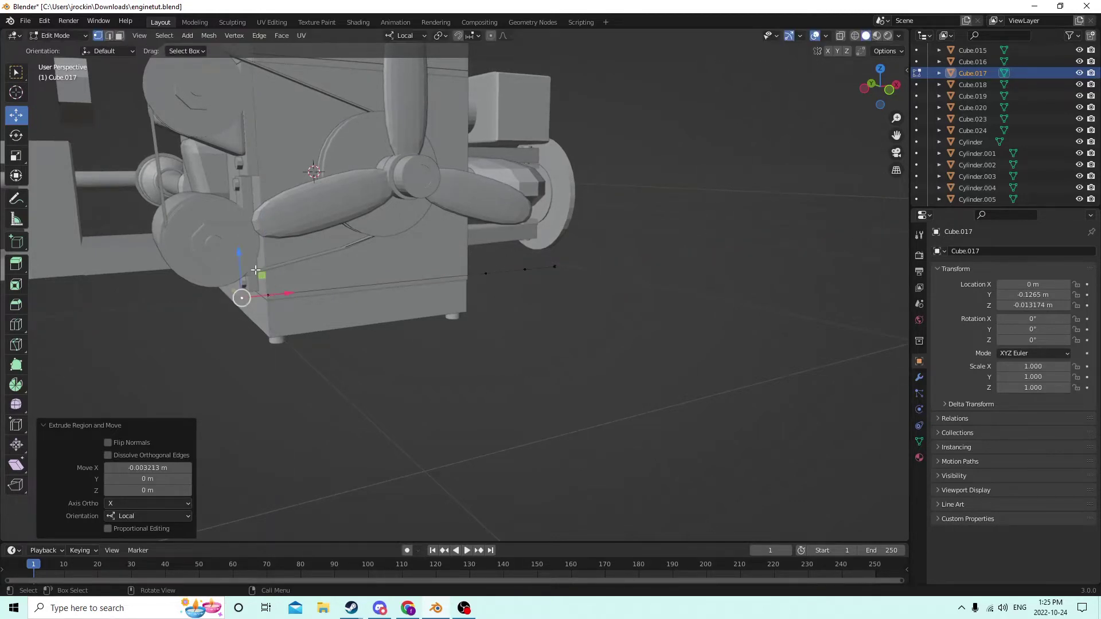
key("g")
key("z")
key("z")
left_click(235, 243)
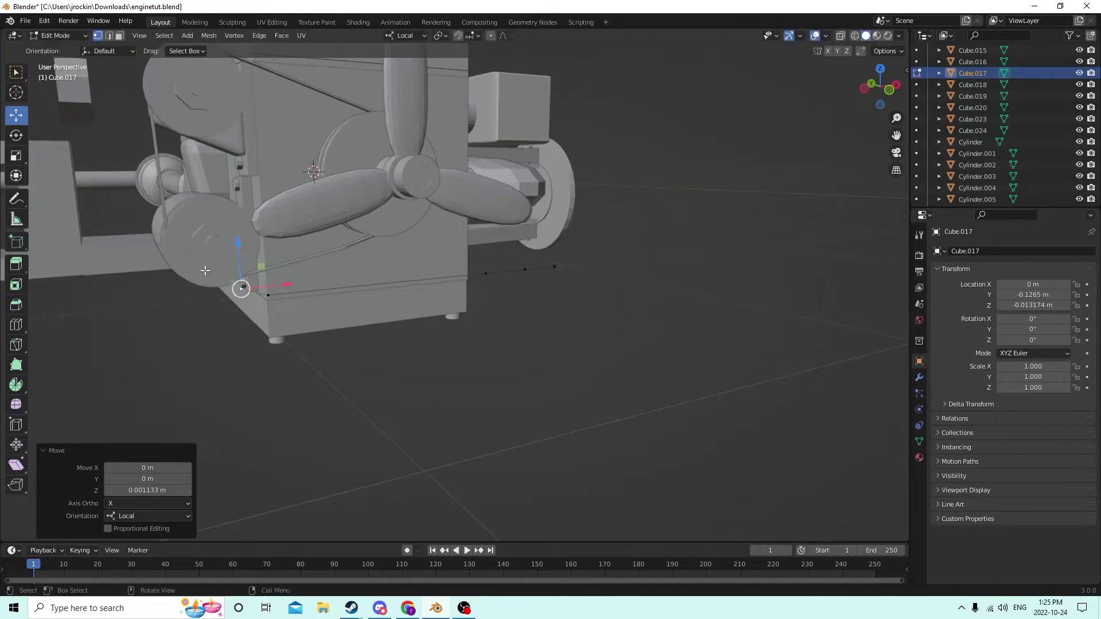
- Extrude the end vertex about -0.0038 m along X and raise the new vertex about 0.0019 m on Z
key("g")
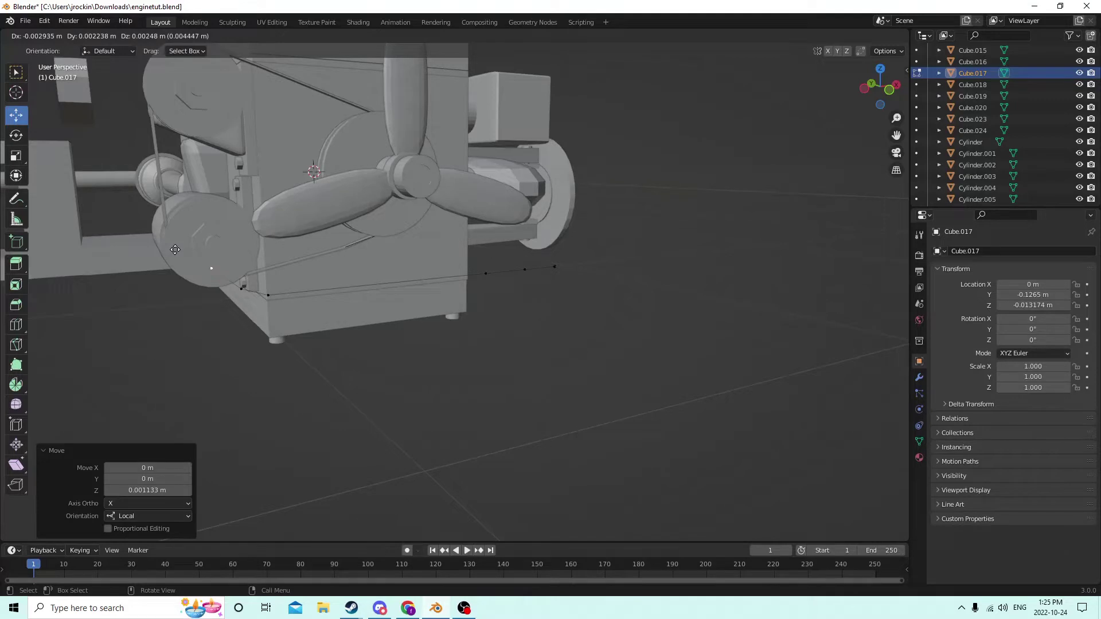
key("x")
left_click(170, 250)
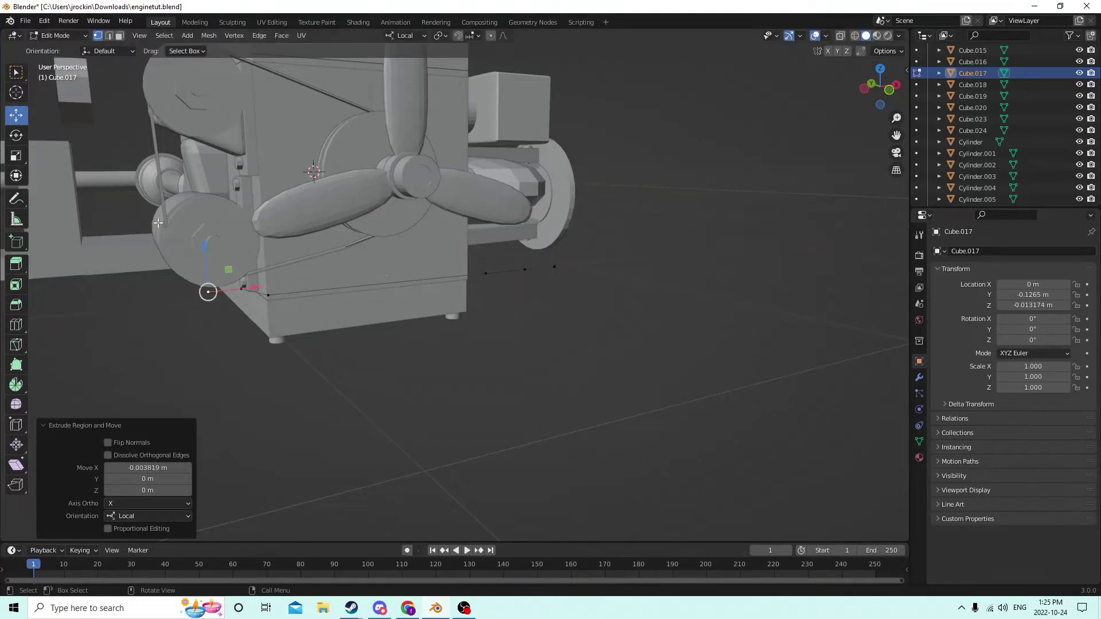
key("g")
key("z")
left_click(199, 228)
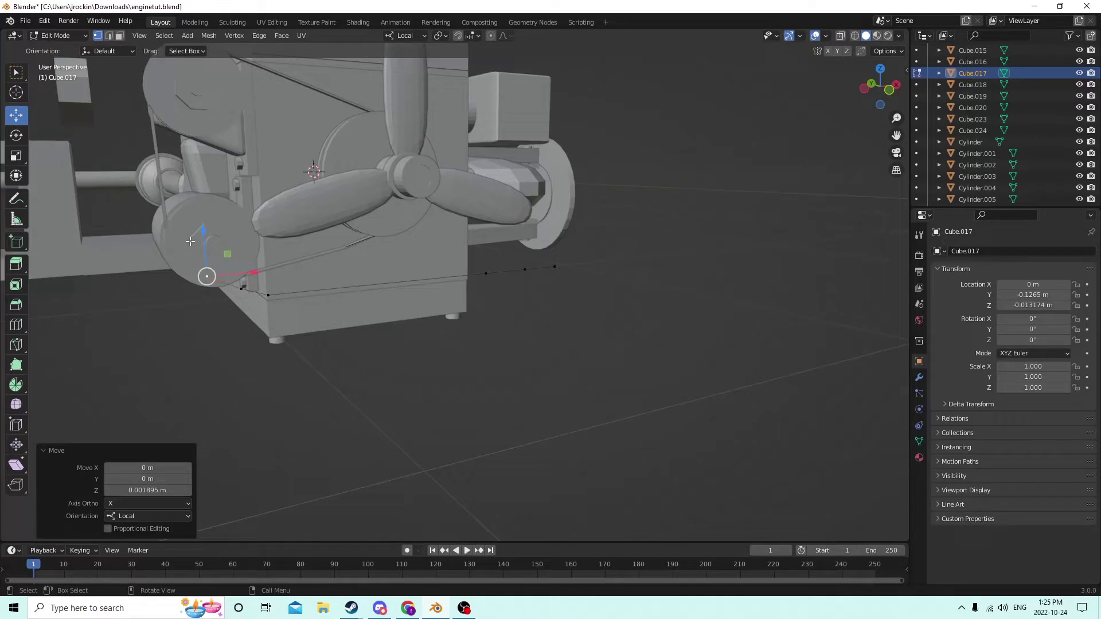
- Extrude the end vertex upward on local Z beside the lower pulley, adjust the corner vertex along X, and leave Edit Mode
key("g")
key("z")
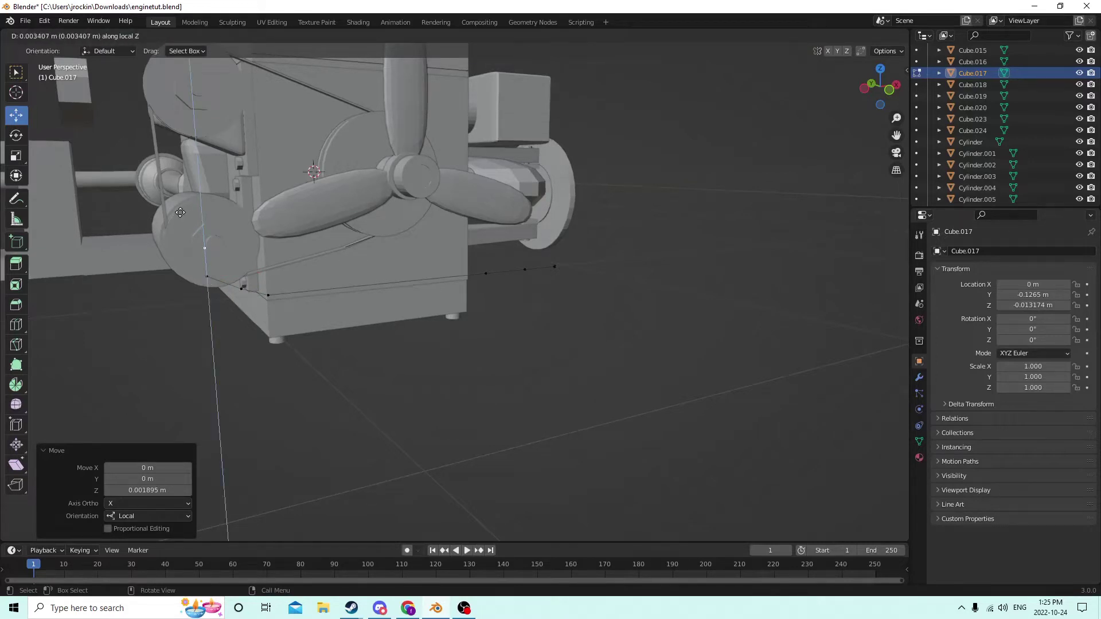
left_click(181, 196)
mouse_move(181, 196)
middle_mouse_down()
mouse_move(167, 197)
mouse_move(203, 201)
mouse_move(175, 200)
middle_mouse_up()
left_click(186, 280)
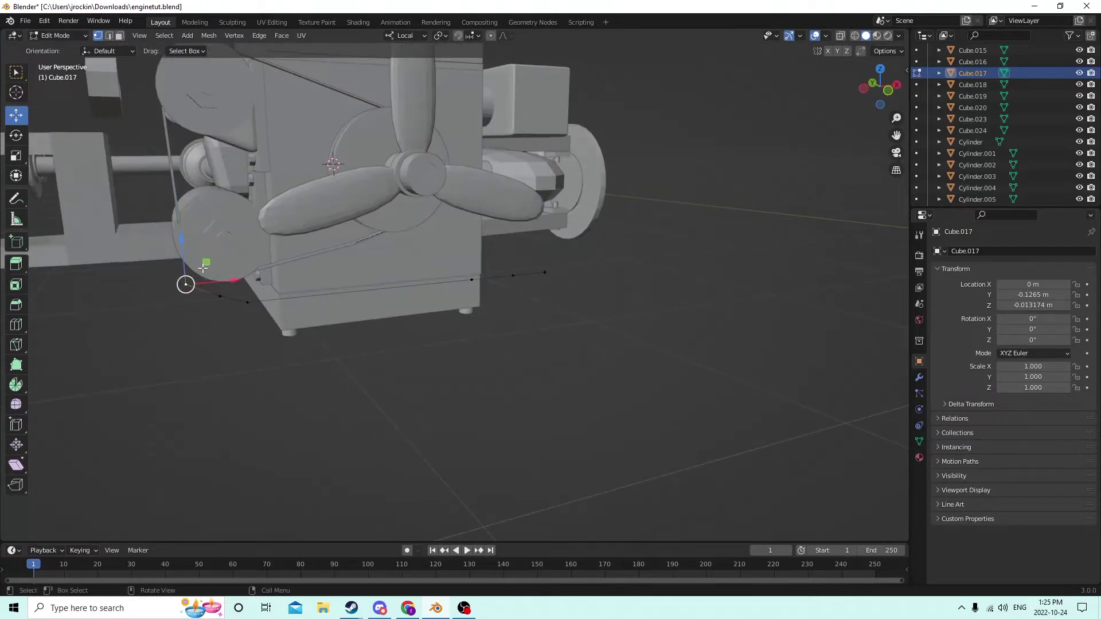
left_click_drag(237, 280, 244, 270)
middle_click_drag(244, 270, 436, 275)
key("Tab")
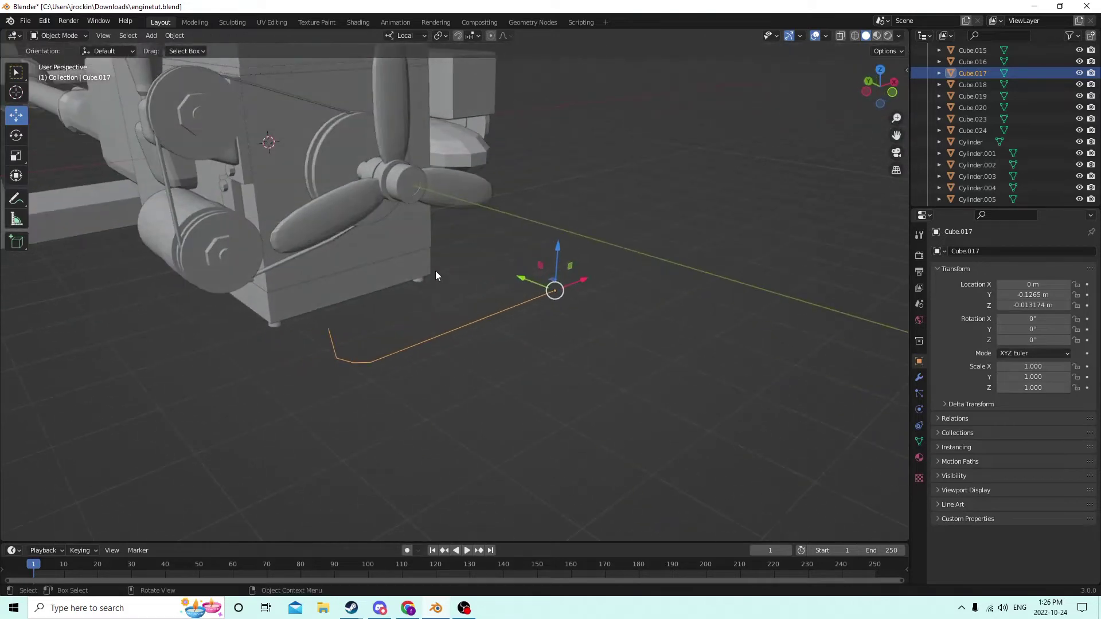
- Duplicate the belt outline in place and move the copy a short distance along local Y toward the engine
left_click(286, 254)
left_click(280, 261)
middle_click_drag(281, 262, 312, 274)
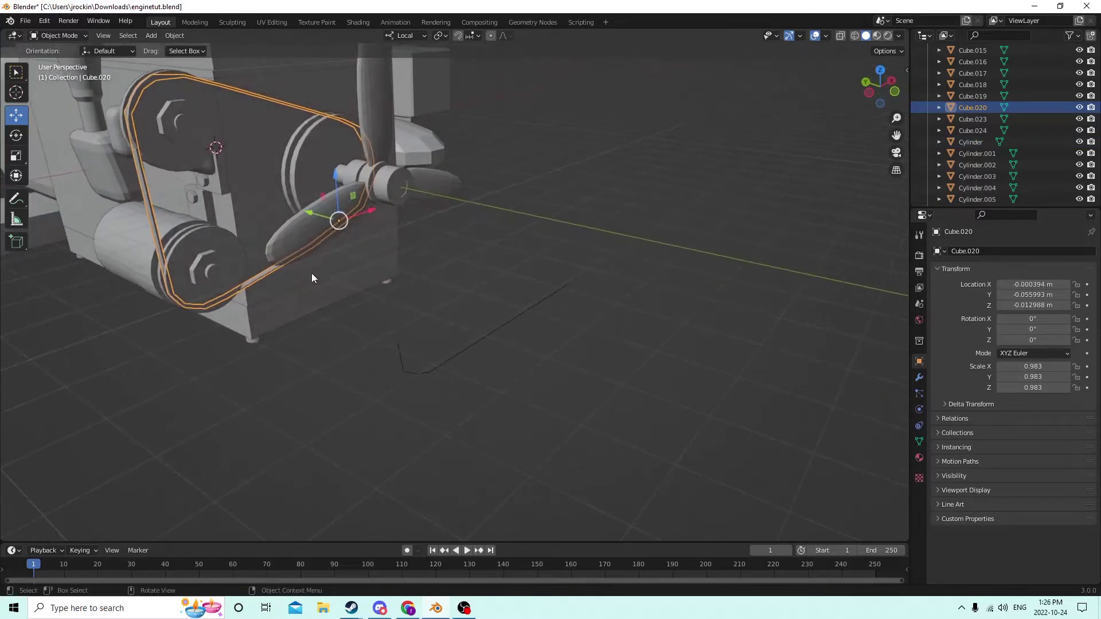
left_click(455, 353)
middle_click_drag(455, 348, 494, 348)
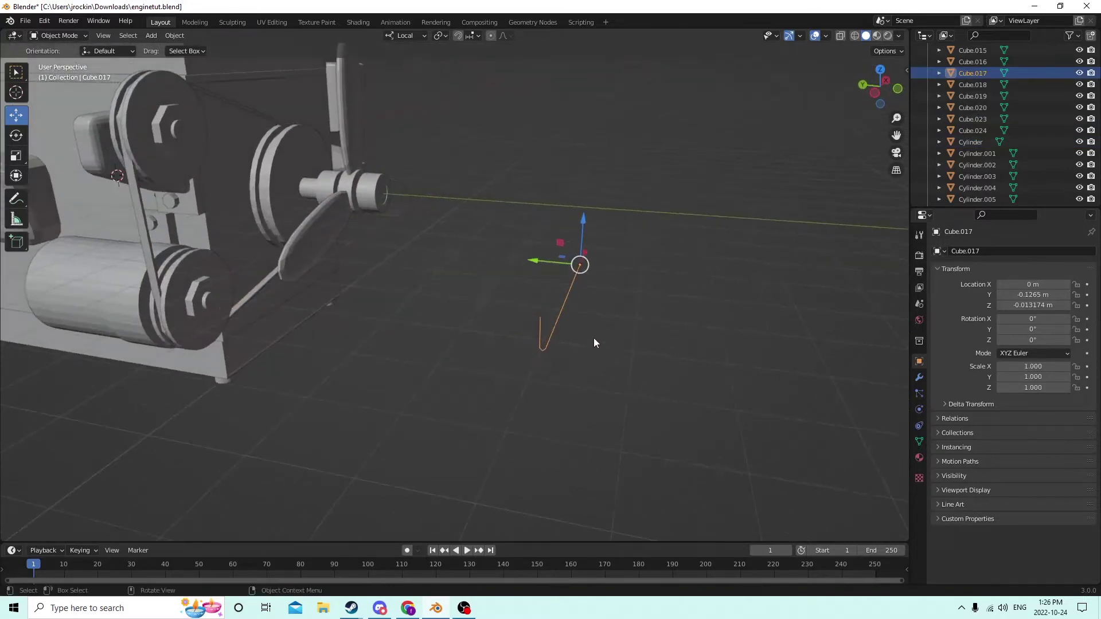
middle_click_drag(593, 342, 608, 329)
left_click_drag(607, 329, 608, 327)
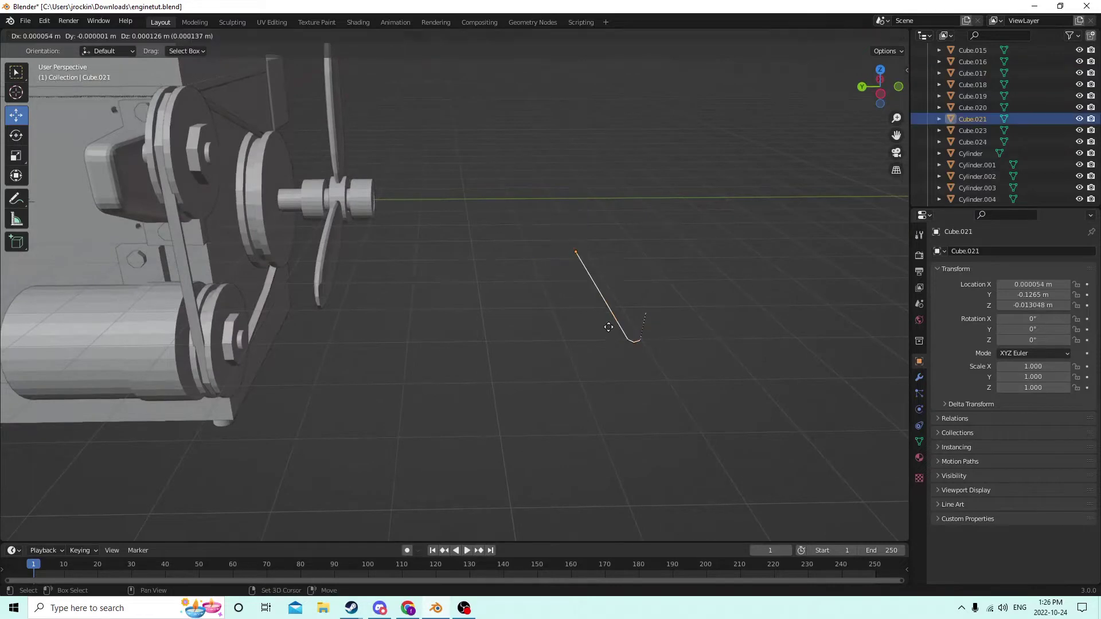
right_click(627, 311)
middle_click_drag(626, 311, 532, 271)
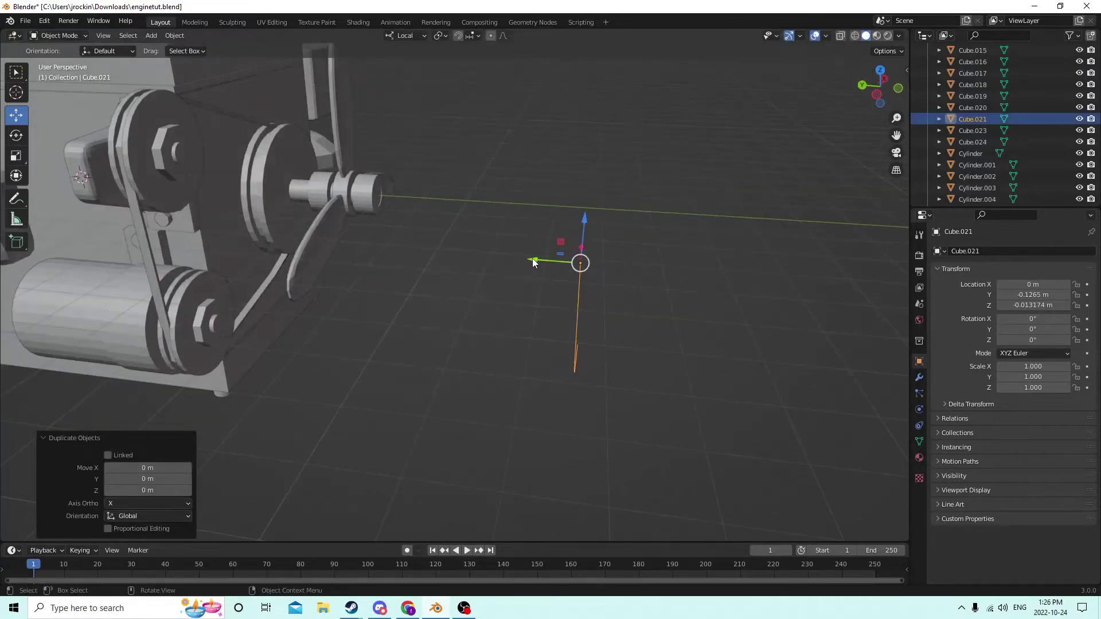
left_click_drag(532, 259, 523, 258)
middle_click_drag(523, 258, 470, 250)
- Select the two parallel belt outlines and join them into one object
left_click(295, 91)
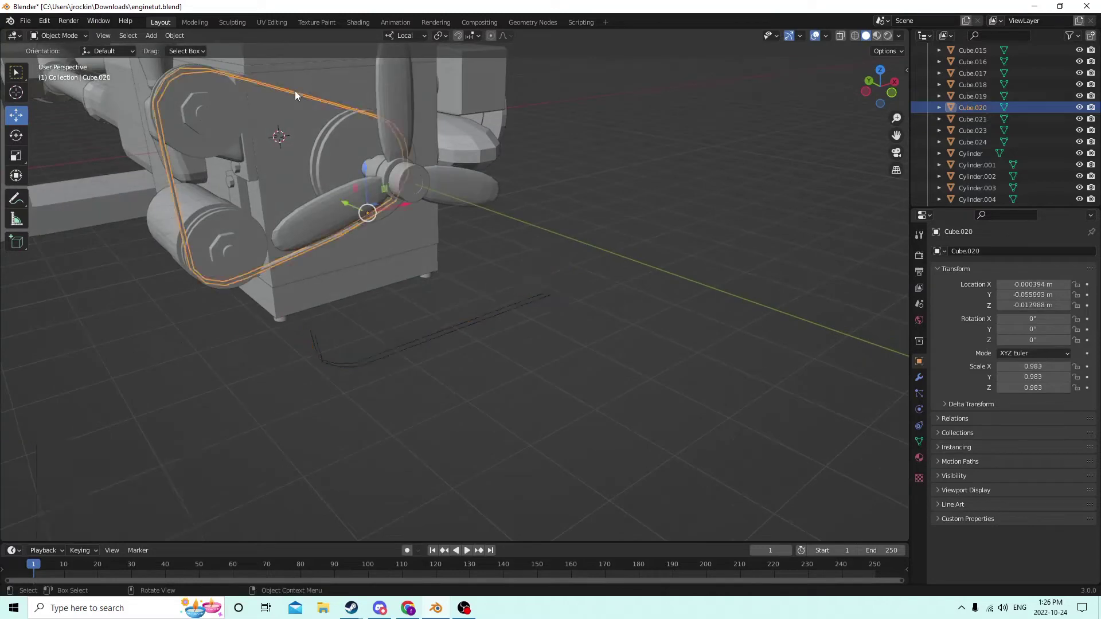
middle_click_drag(379, 142, 382, 141)
middle_click_drag(390, 148, 449, 154)
scroll(461, 153, "up", 2)
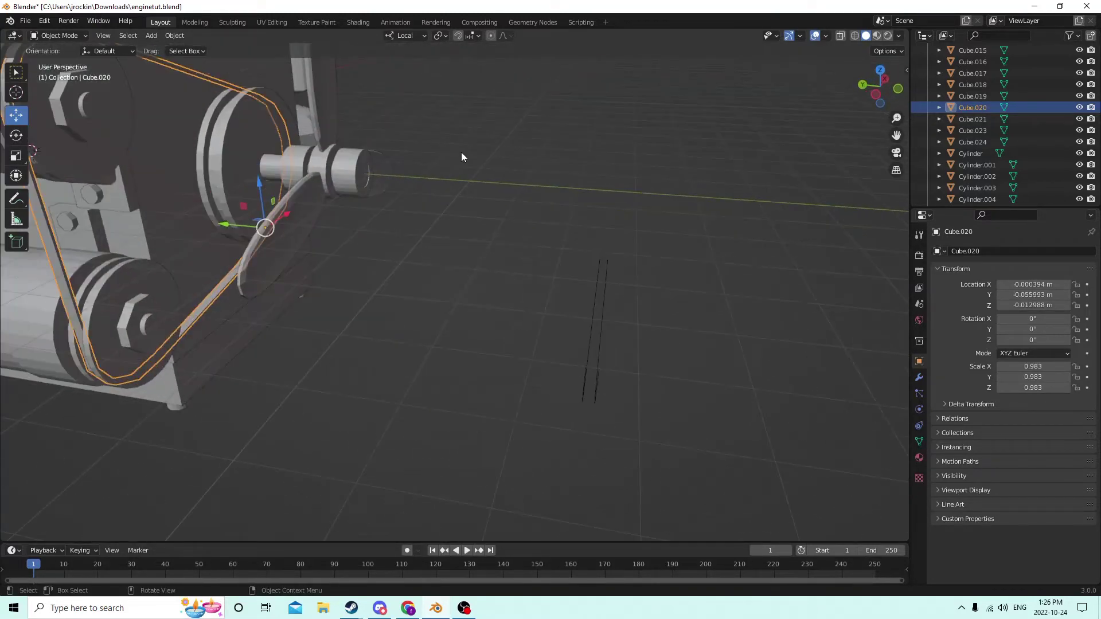
left_click(597, 322)
left_click(591, 325, "shift")
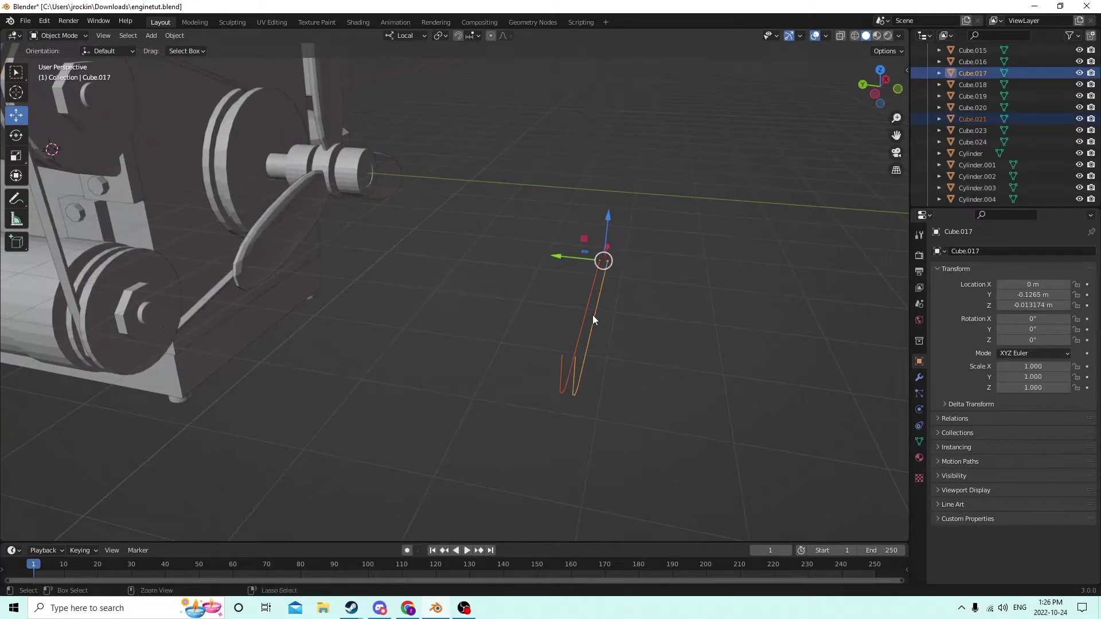
key("ctrl+j")
- Enter Edit Mode on the joined outlines, switch to edge selection, and fill a face between the two long edges
left_click(565, 301)
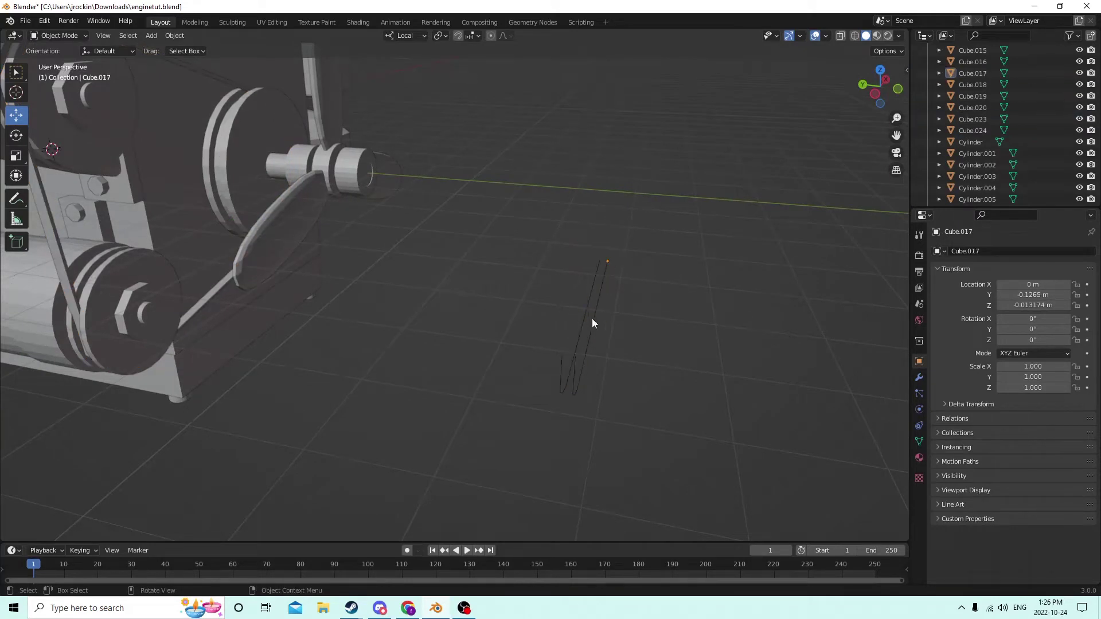
left_click(586, 316)
key("Tab")
middle_click_drag(642, 319, 508, 293)
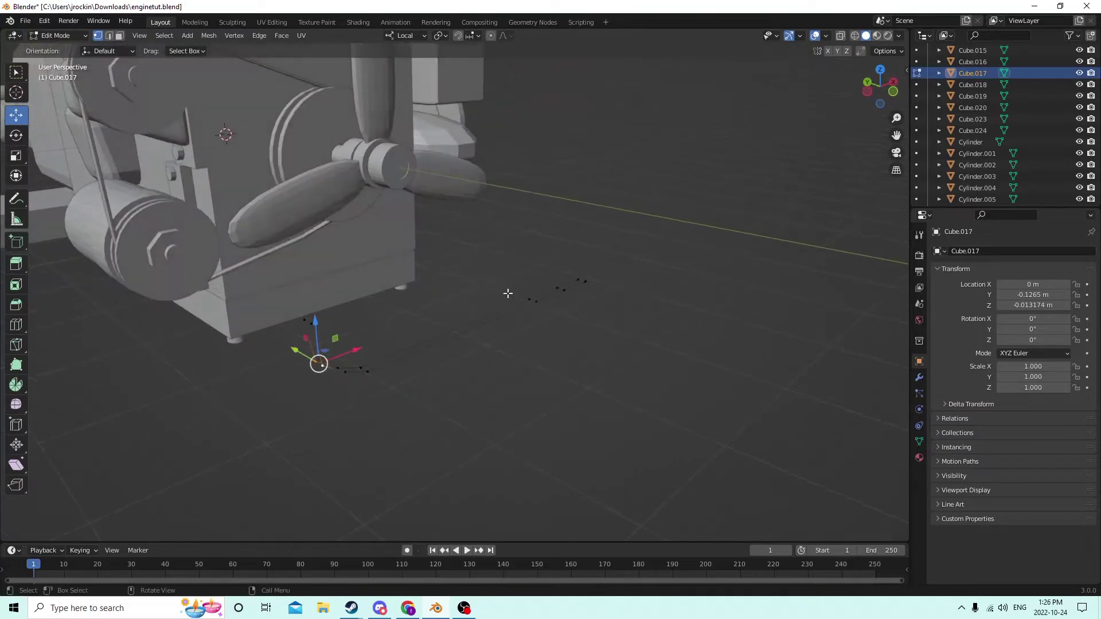
left_click(109, 36)
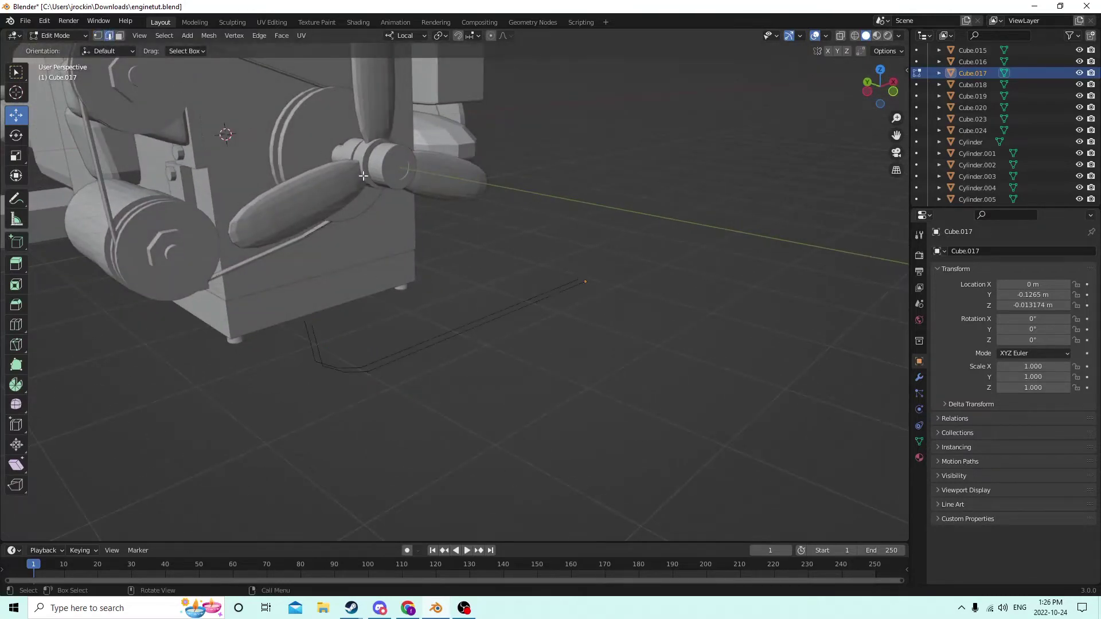
middle_click_drag(435, 246, 484, 245)
left_click(533, 350)
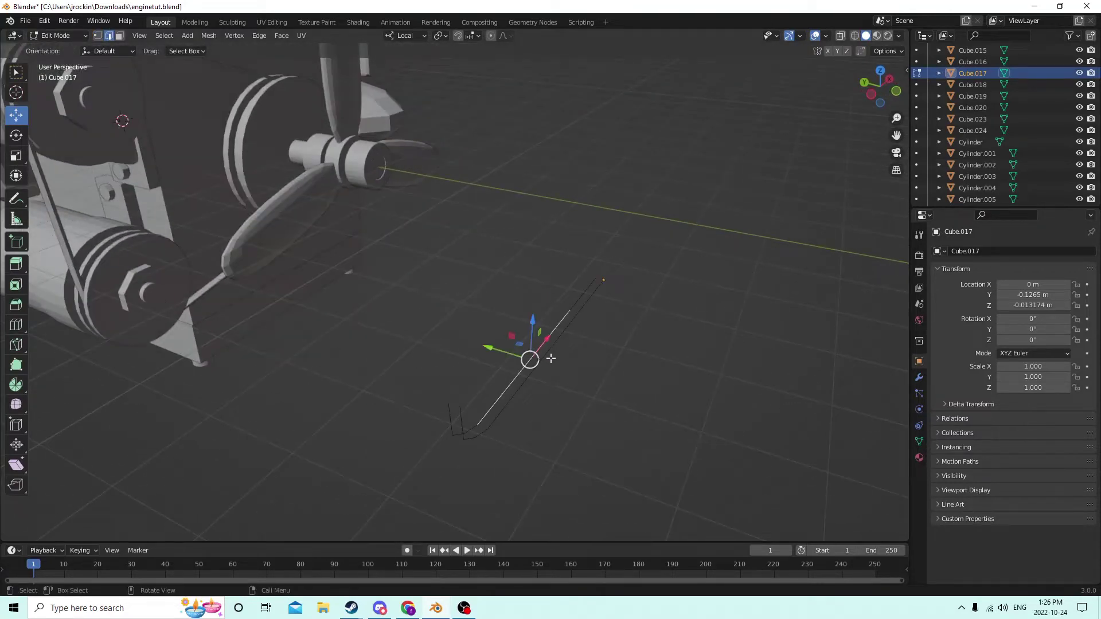
left_click(541, 354, "shift")
mouse_move(619, 327)
middle_mouse_down()
mouse_move(652, 325)
mouse_move(639, 321)
middle_mouse_up()
key("f")
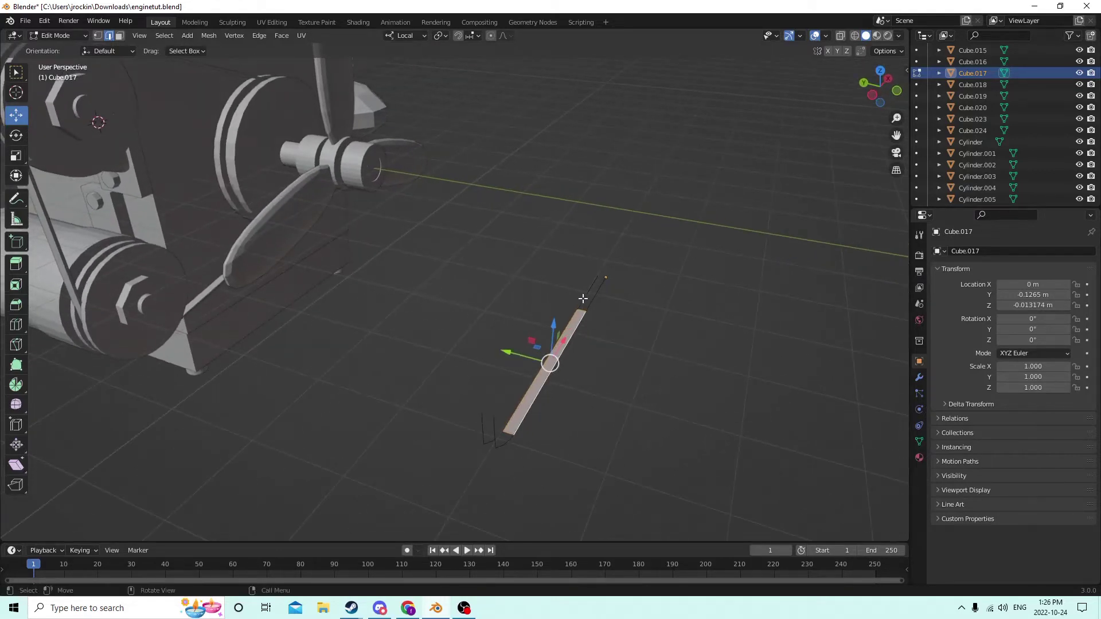
left_click(583, 299)
left_click(598, 289, "shift")
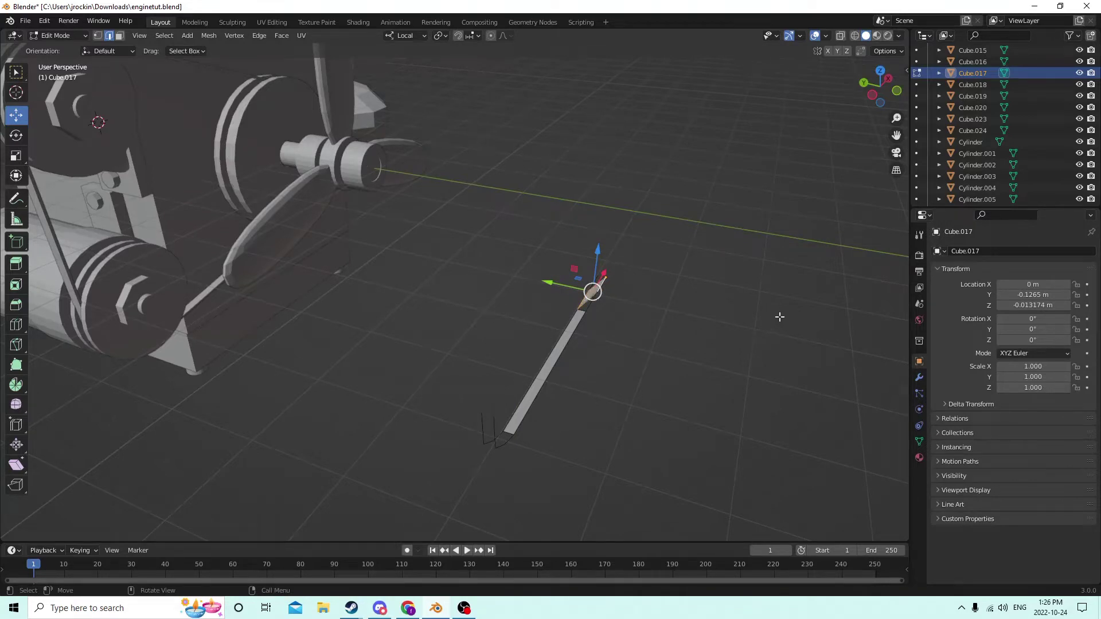
left_click(46, 22)
left_click(51, 35)
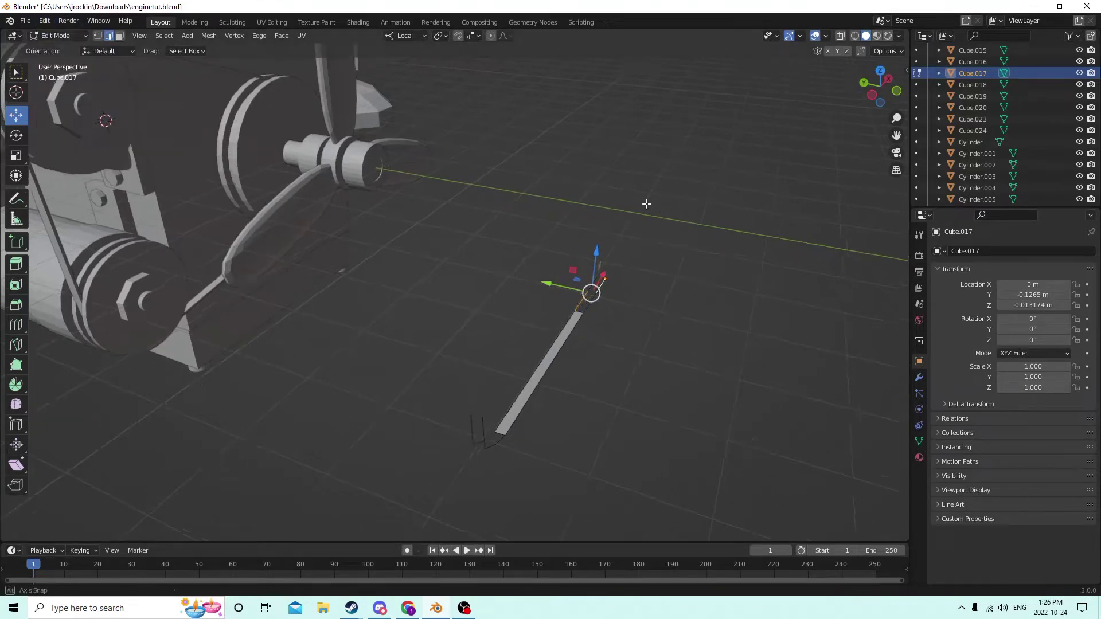
- Fill the two short faces between the paired edges at the fan end of the strip
middle_click_drag(646, 204, 690, 253)
left_click(636, 343)
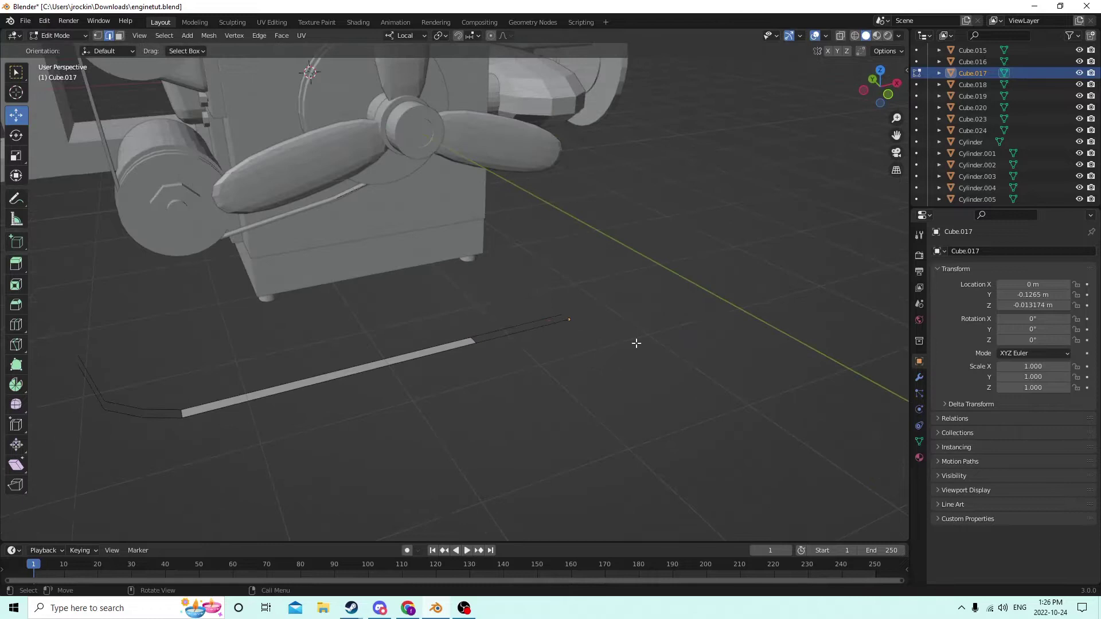
left_click(497, 334)
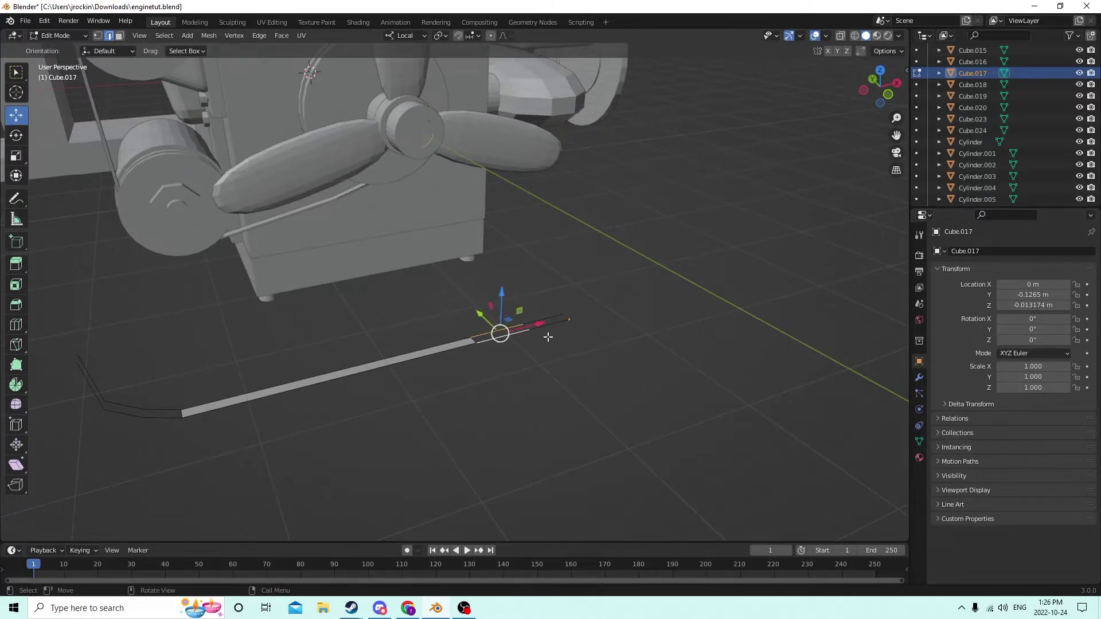
left_click(617, 304)
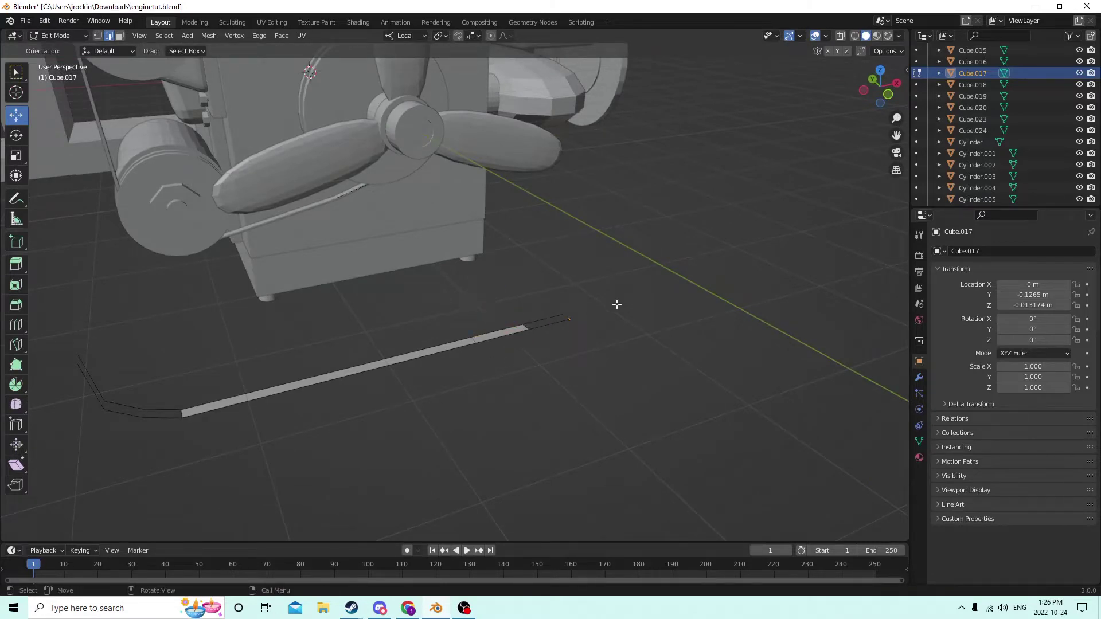
left_click(536, 322)
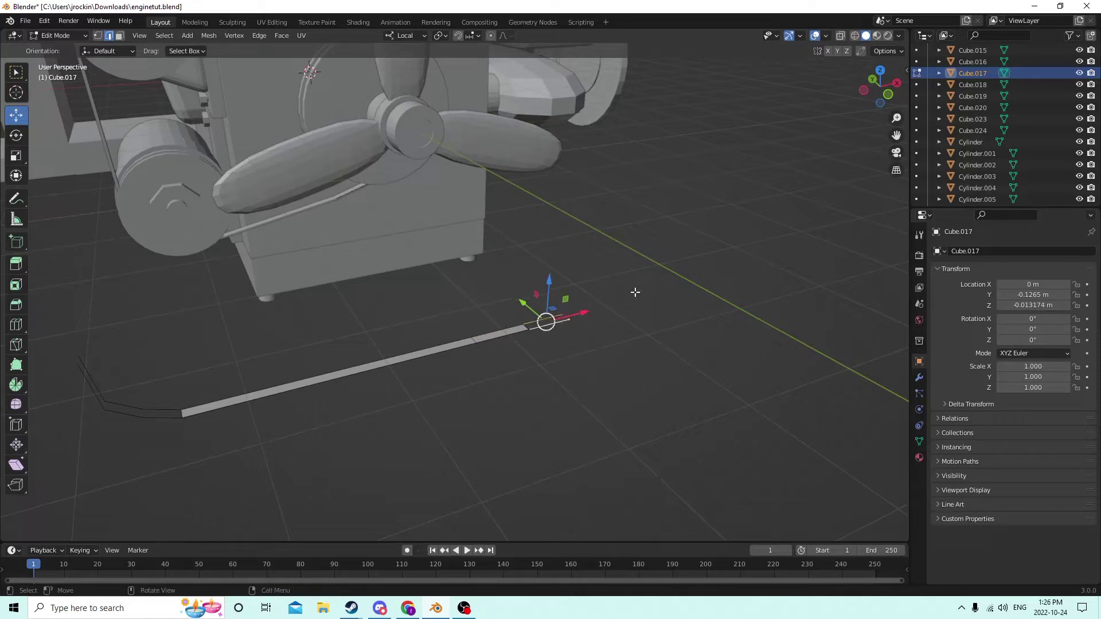
middle_click_drag(631, 281, 696, 284)
- Fill the three remaining faces between the paired edges around the strip's curved pulley end
left_click(443, 461)
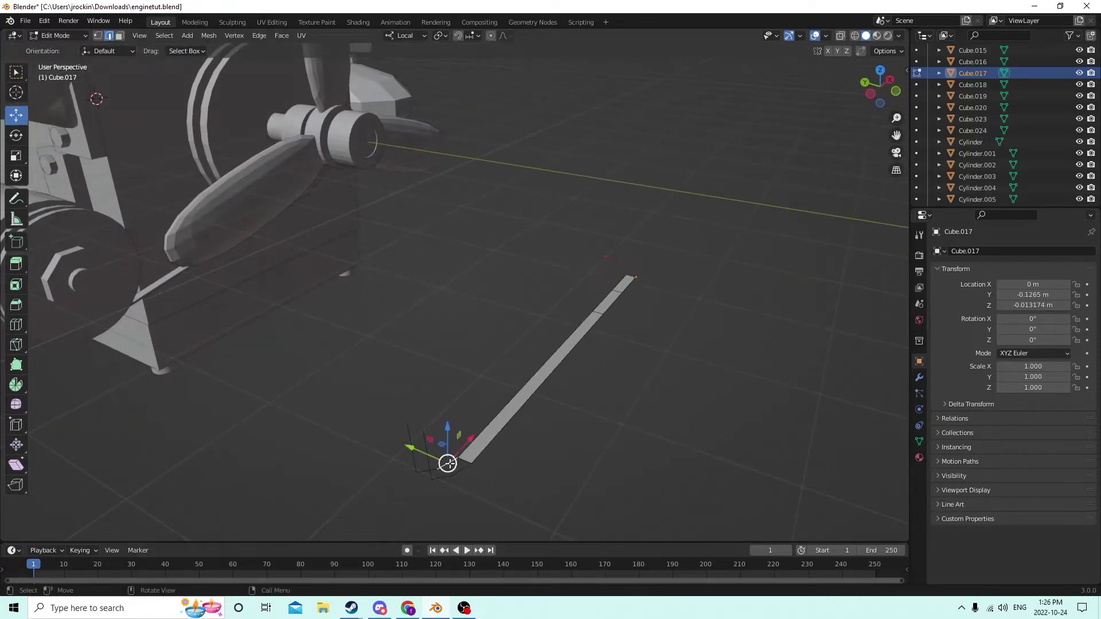
left_click(473, 455)
left_click(444, 464)
left_click(466, 469, "shift")
key("f")
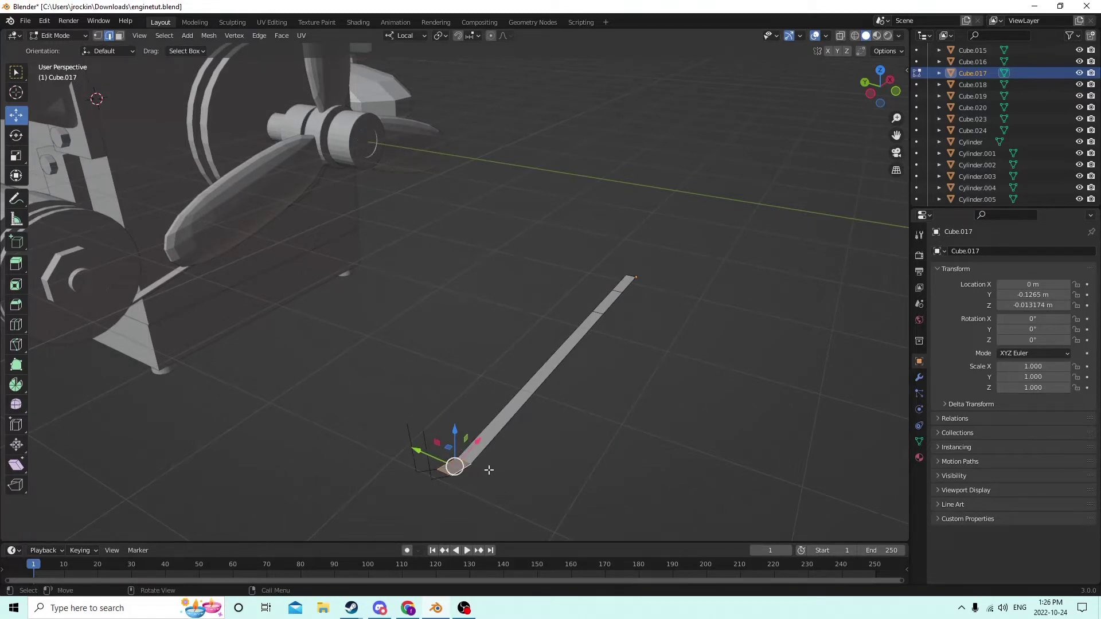
left_click(422, 471)
left_click(444, 480, "shift")
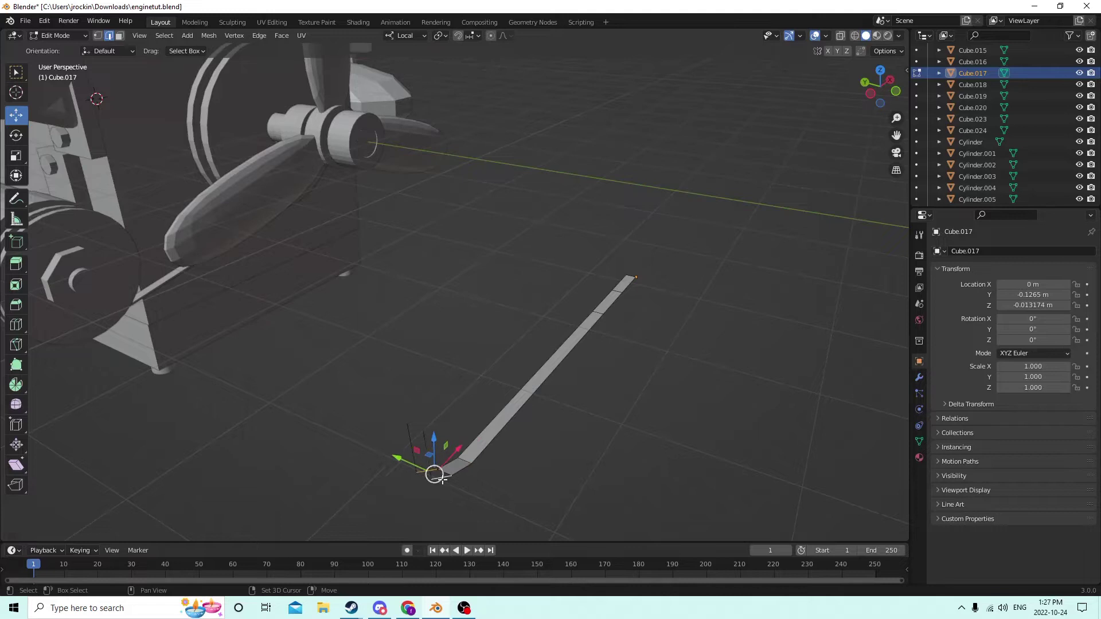
left_click(411, 447)
left_click(427, 453, "shift")
key("f")
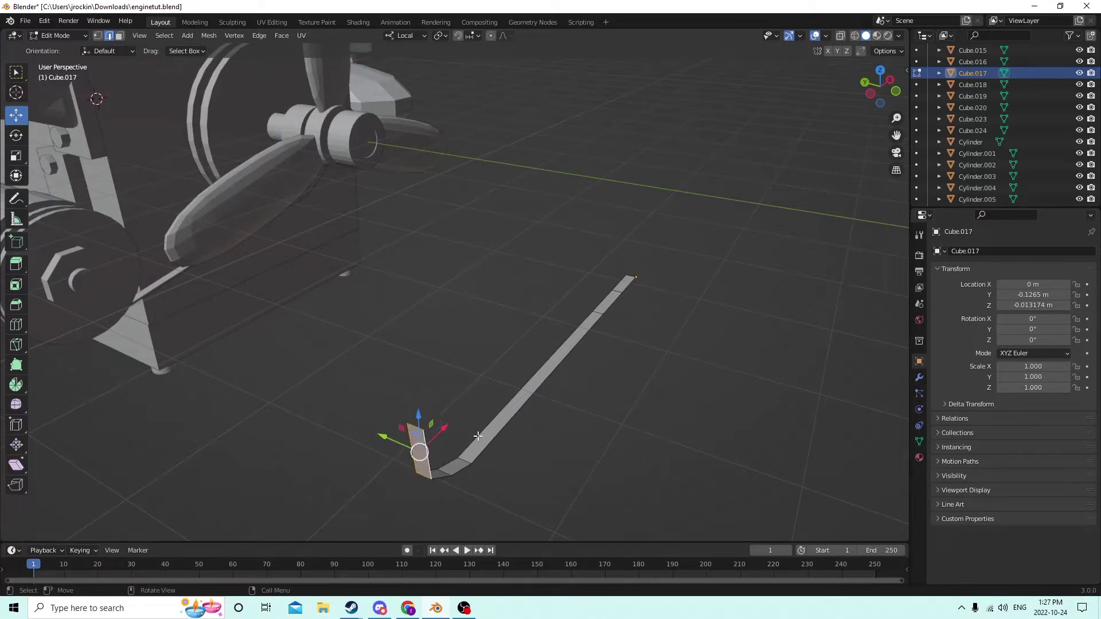
scroll(484, 408, "down", 2)
middle_click_drag(483, 408, 400, 396)
scroll(481, 388, "up", 3)
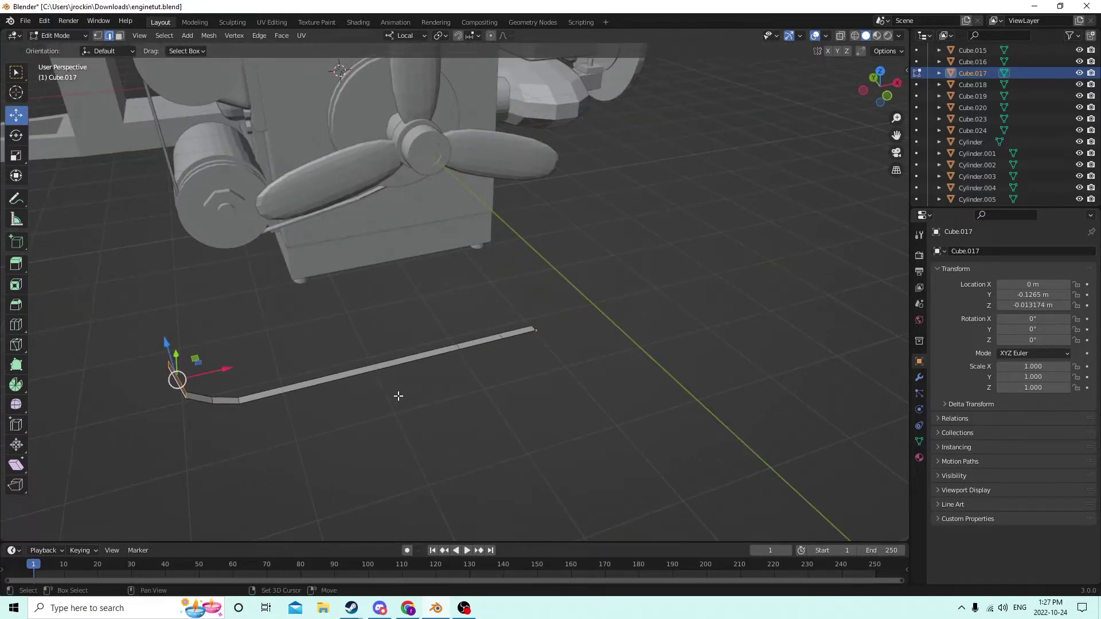
key("g")
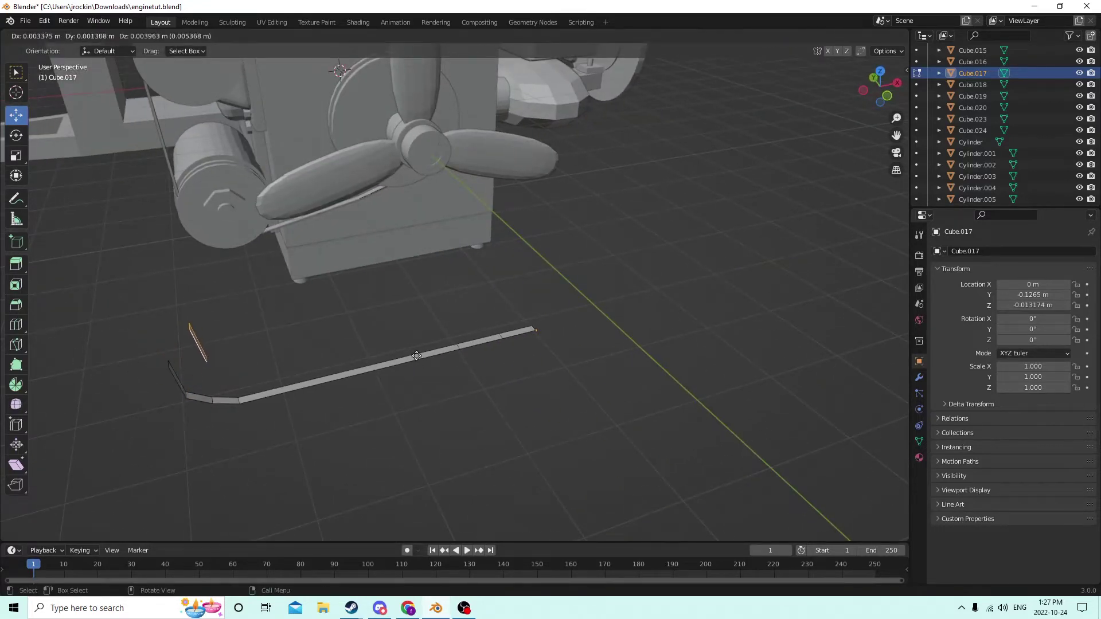
right_click(416, 356)
left_click(33, 21)
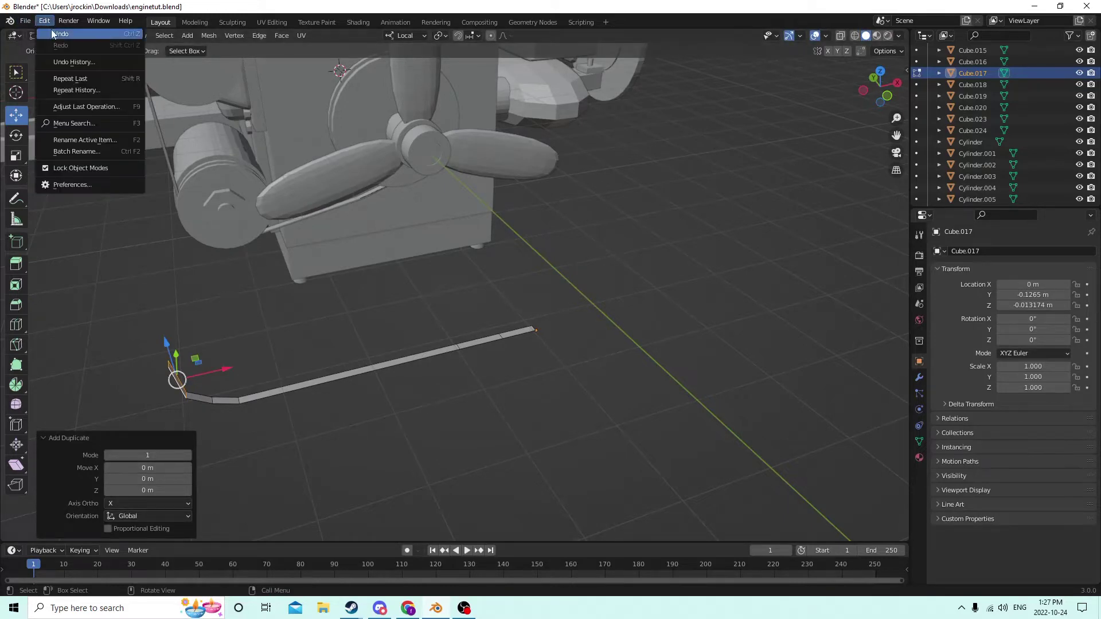
key("Escape")
- Return to Object Mode and duplicate the whole belt strip in place
middle_click_drag(209, 241, 569, 227)
key("Tab")
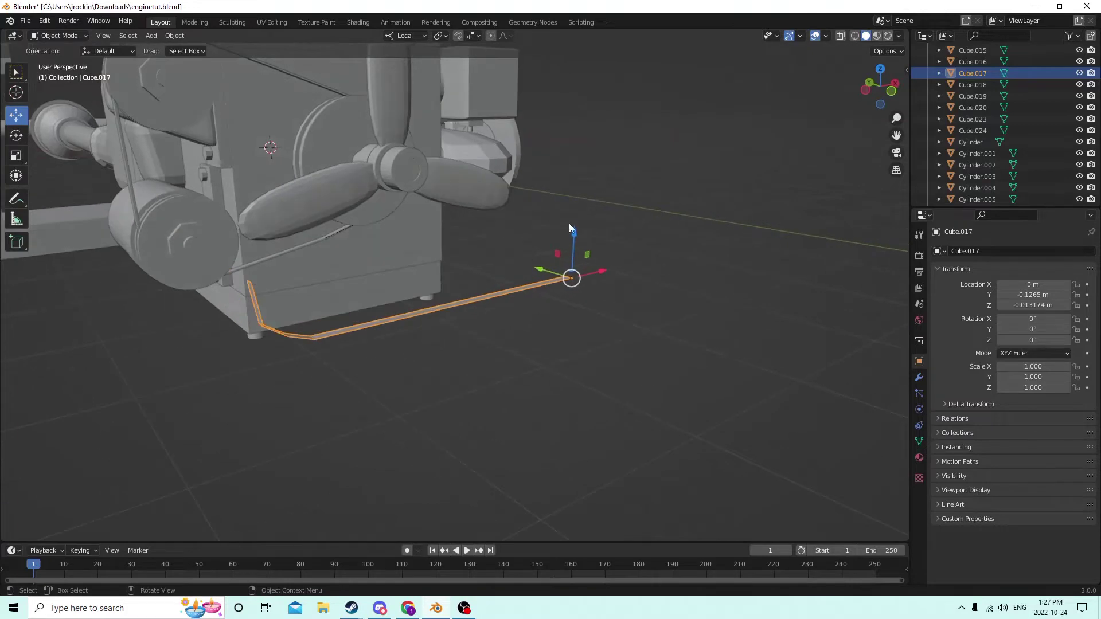
left_click_drag(573, 233, 573, 190)
key("Escape")
key("shift+d")
key("Escape")
- Scale the duplicated strip uniformly to about 0.981
middle_click_drag(473, 192, 514, 214)
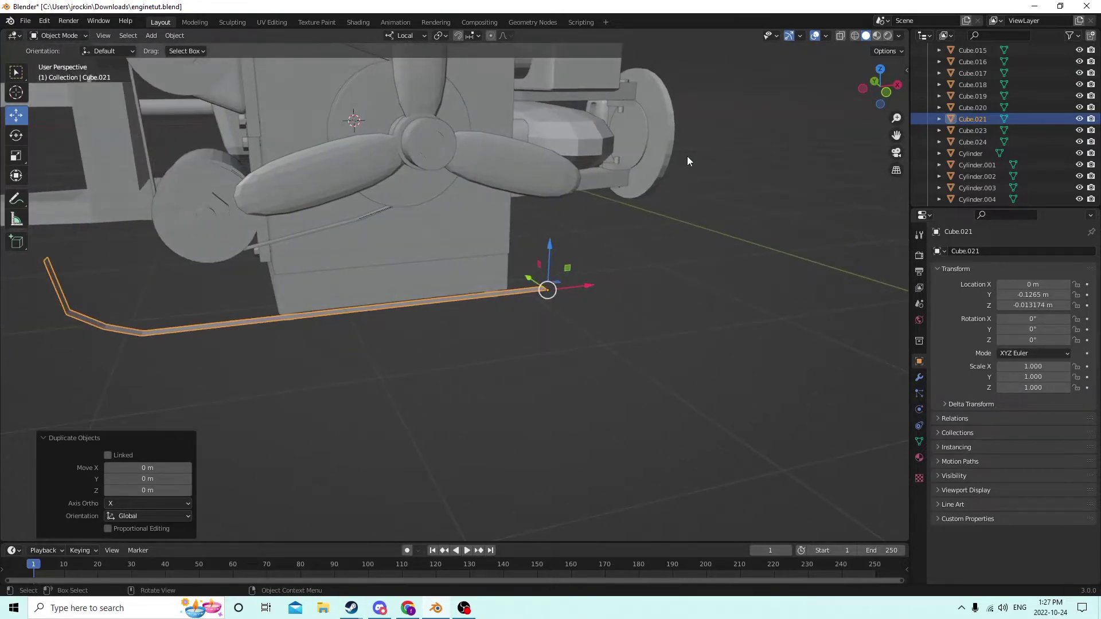
key("s")
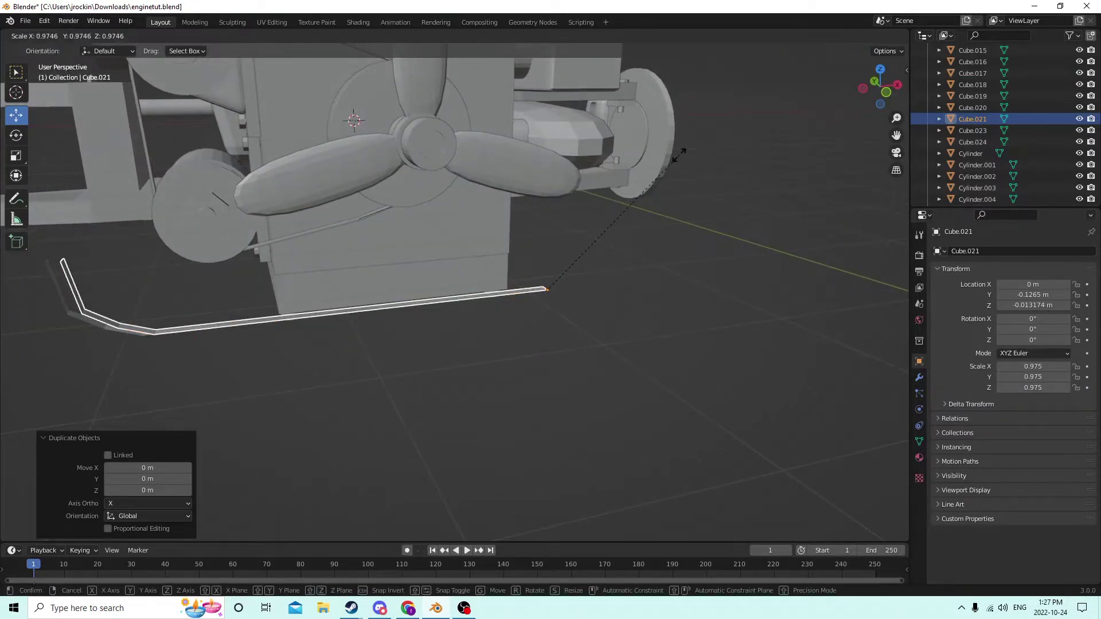
left_click(669, 153)
middle_click_drag(669, 153, 549, 199)
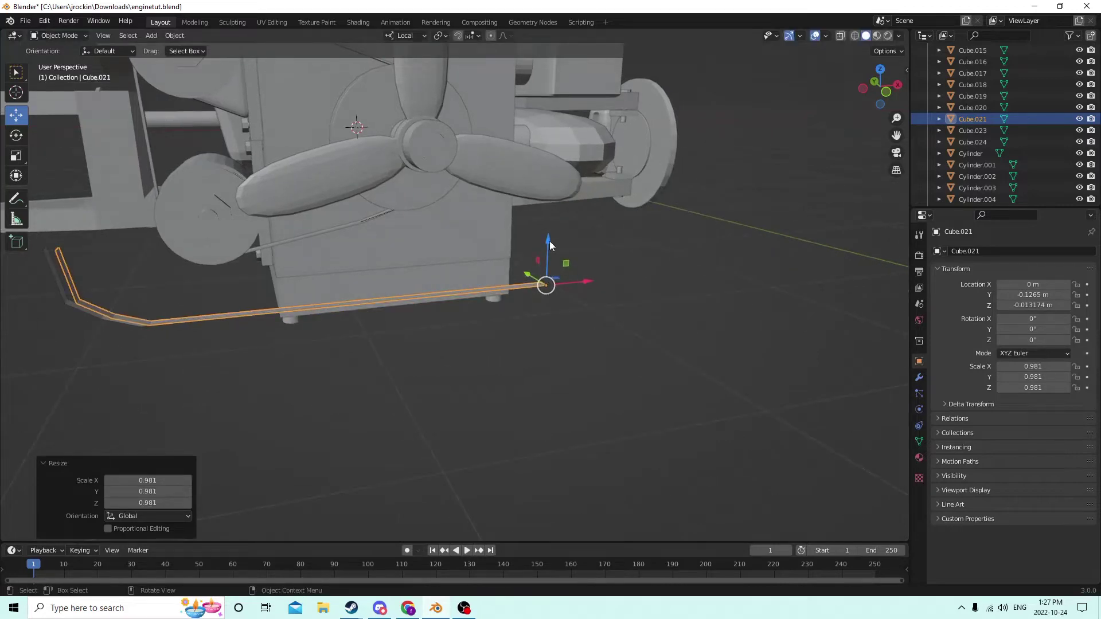
- Move the scaled copy inside the original strip, to about X -0.00038 m and Z -0.01253 m
left_click_drag(549, 241, 549, 235)
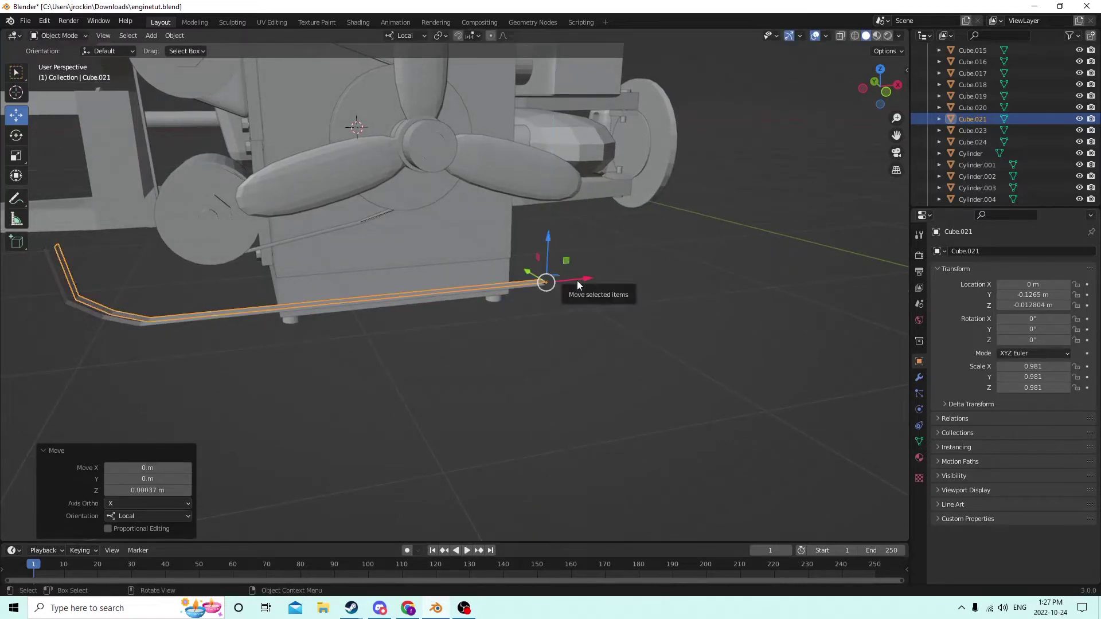
left_click_drag(577, 281, 567, 273)
middle_click_drag(566, 273, 490, 250)
left_click_drag(497, 206, 499, 204)
middle_click_drag(500, 204, 611, 282)
- Join the original belt strip and its scaled inner copy into one object and enter Edit Mode
left_click(477, 231)
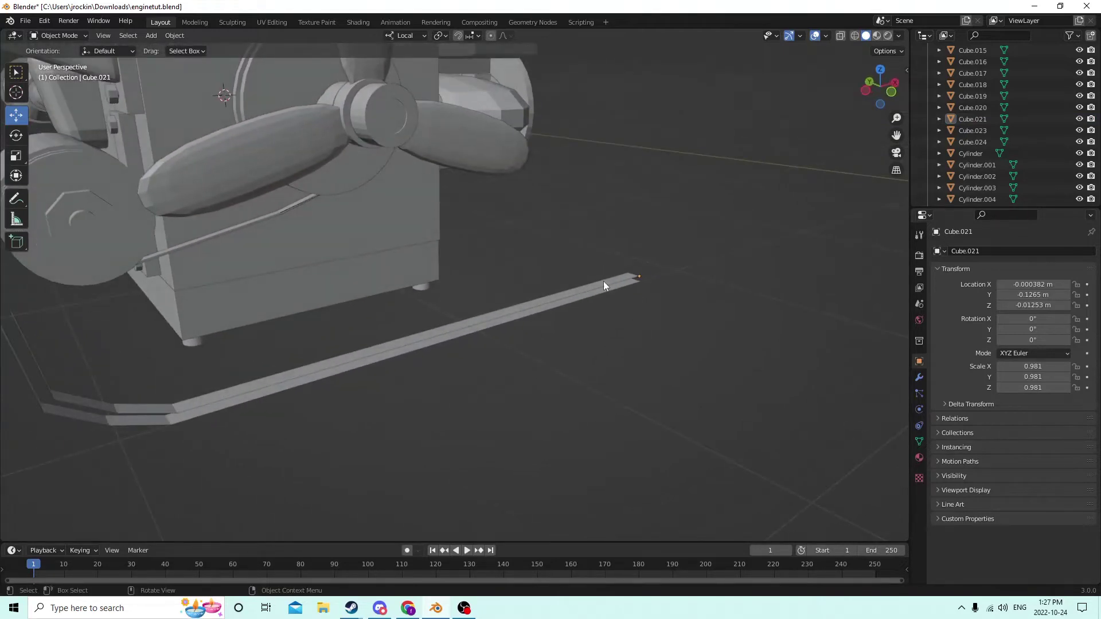
left_click(595, 291)
left_click(589, 298, "shift")
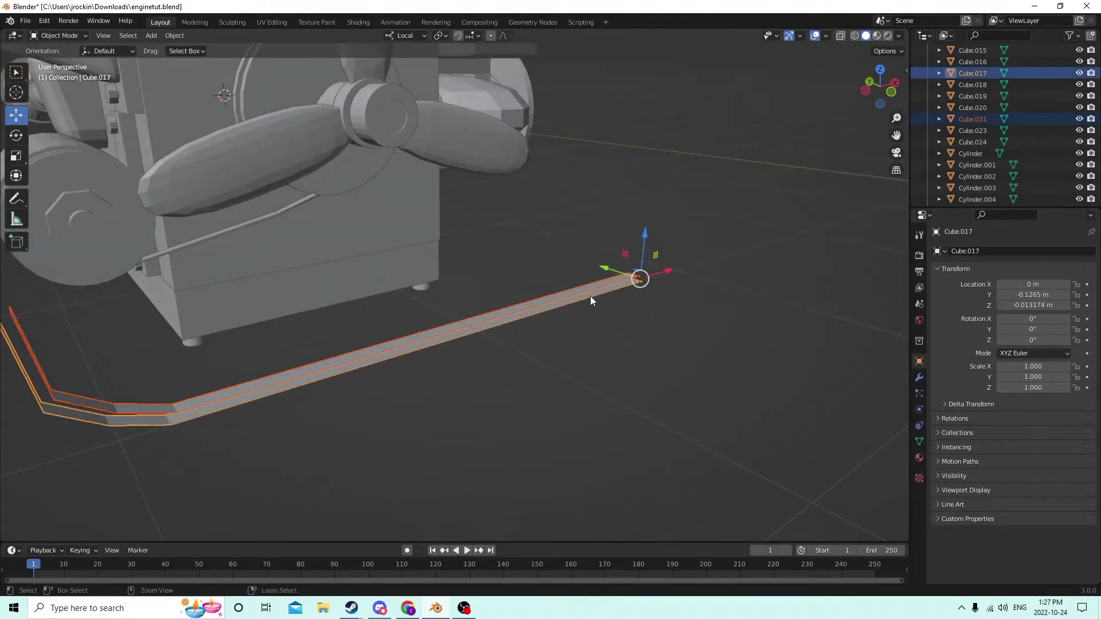
key("ctrl+j")
middle_click_drag(590, 294, 789, 242)
key("Tab")
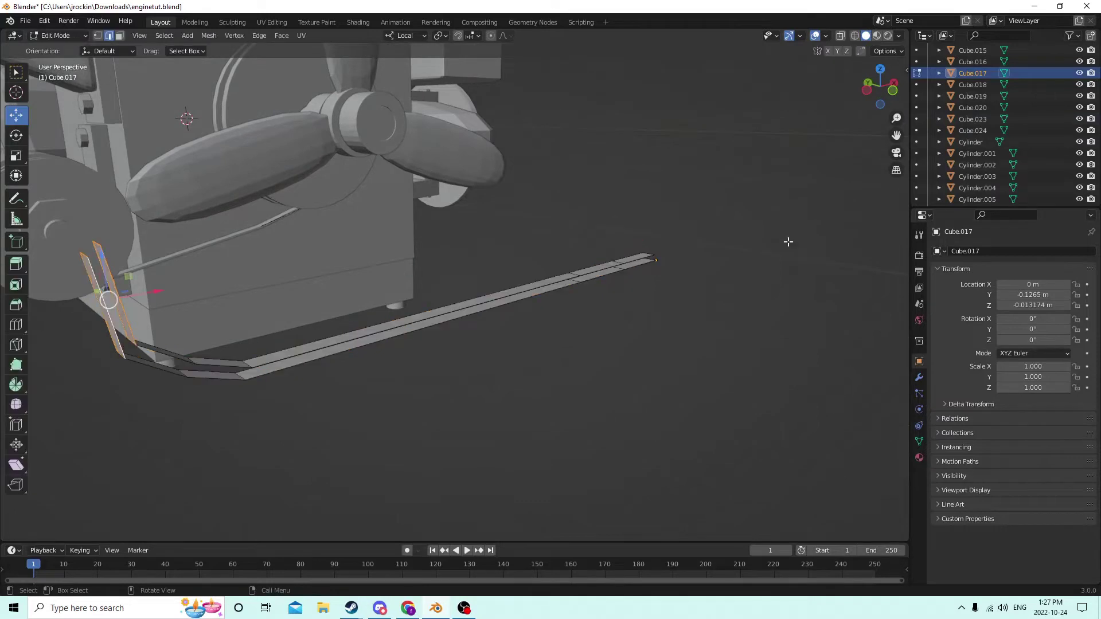
- Fill the two short side faces between the outer and inner strips at the belt's straight free end
scroll(789, 242, "up", 5)
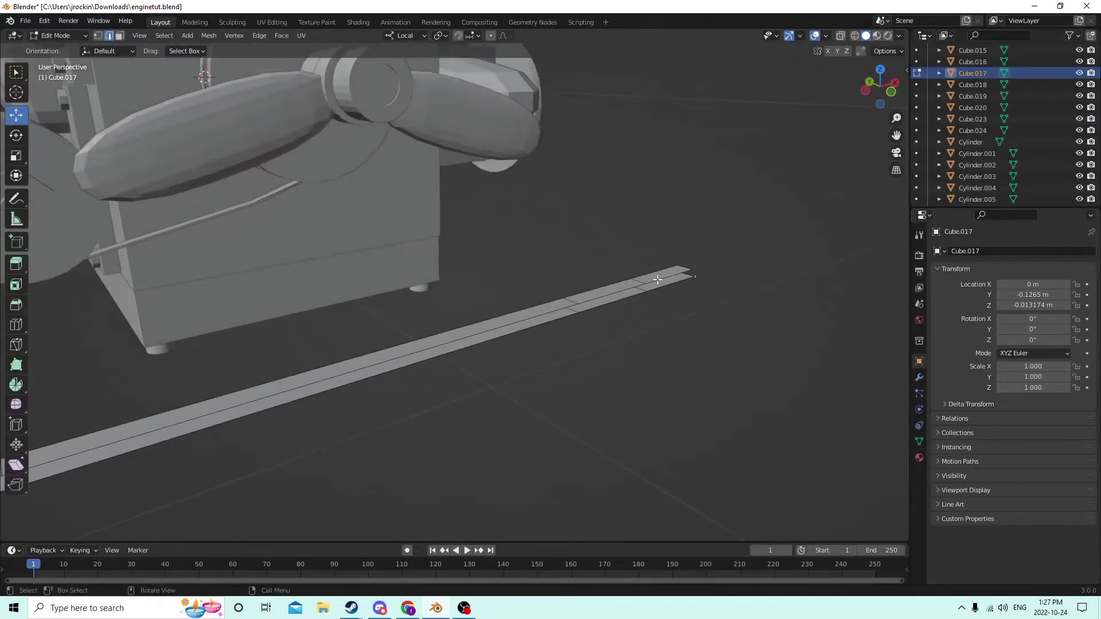
left_click(657, 280)
middle_click_drag(657, 279, 622, 277)
left_click(566, 309, "shift")
middle_click_drag(565, 310, 584, 315)
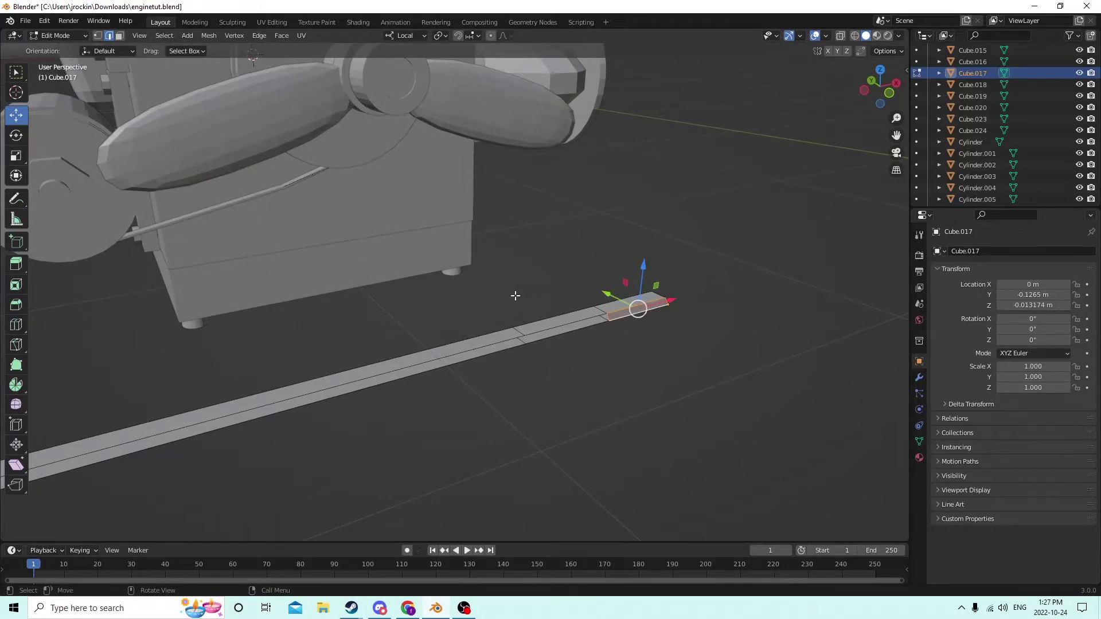
middle_click_drag(515, 295, 557, 291)
middle_click_drag(606, 264, 599, 292)
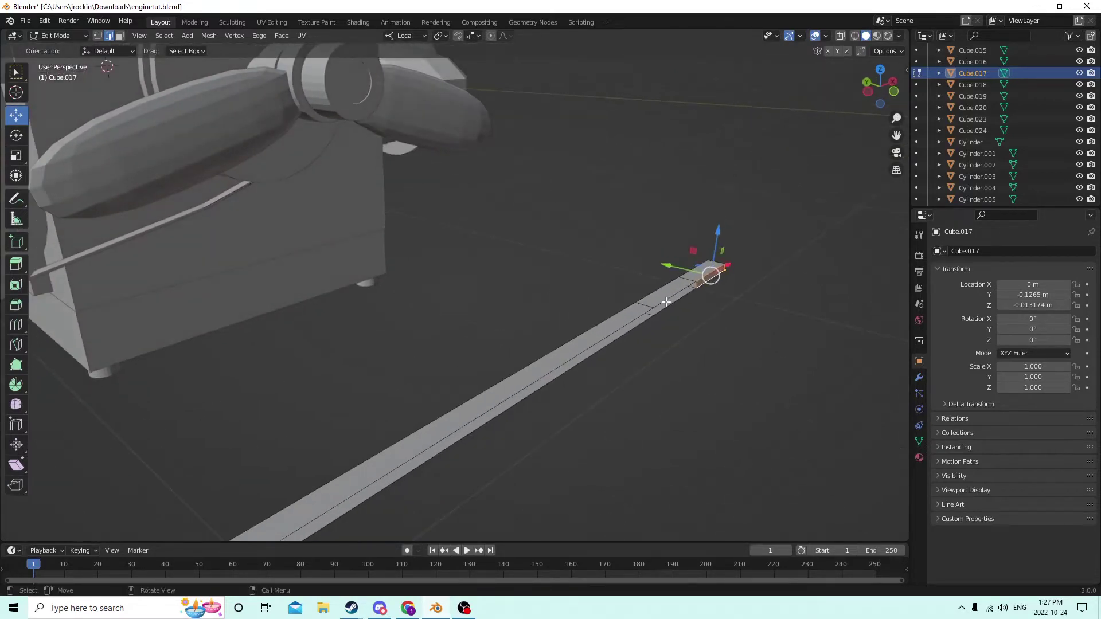
middle_click_drag(666, 302, 634, 350, "shift")
left_click(618, 347, "shift")
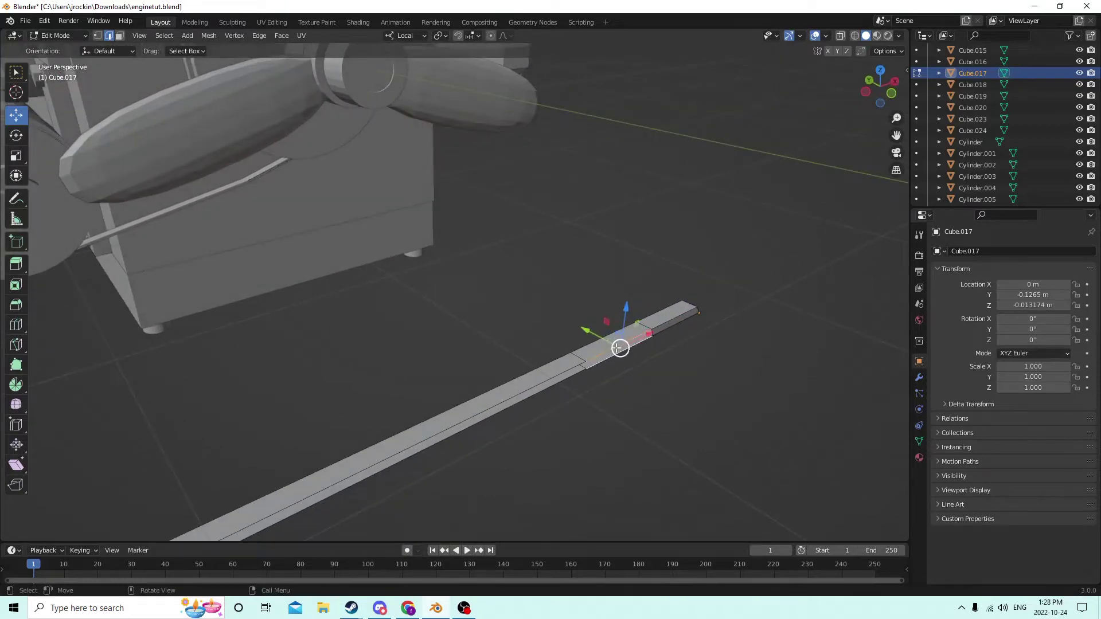
key("f")
- Fill the side face between the paired edges of the belt's long straight run
left_click(545, 380)
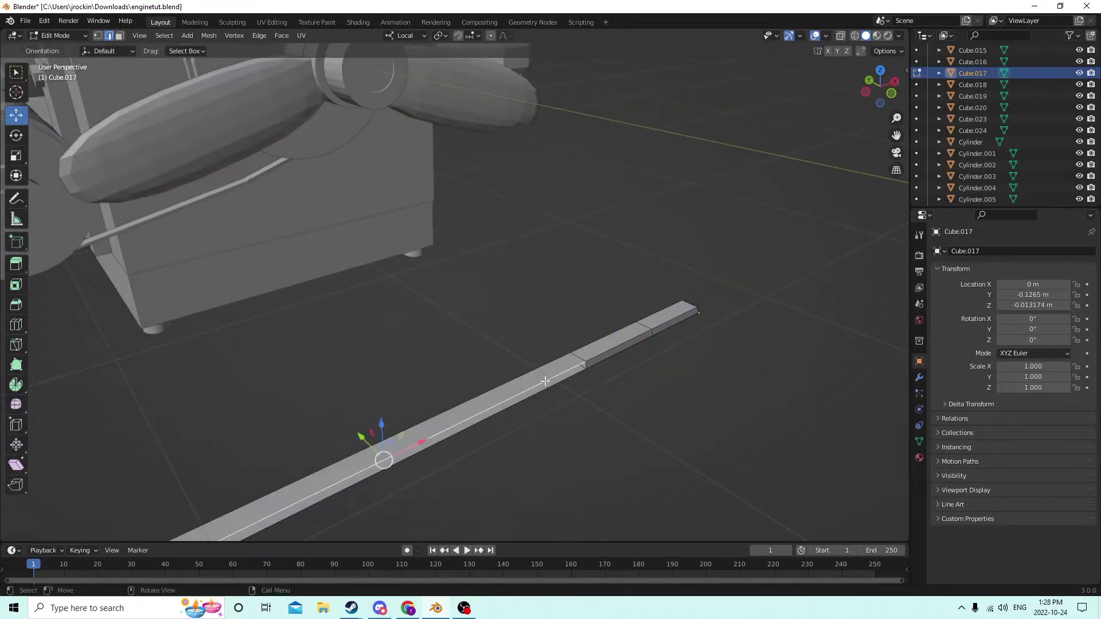
left_click(545, 388, "shift")
middle_click_drag(540, 386, 521, 330)
- Fill the side faces of the two bend segments and of the upright end segment
left_click(432, 372)
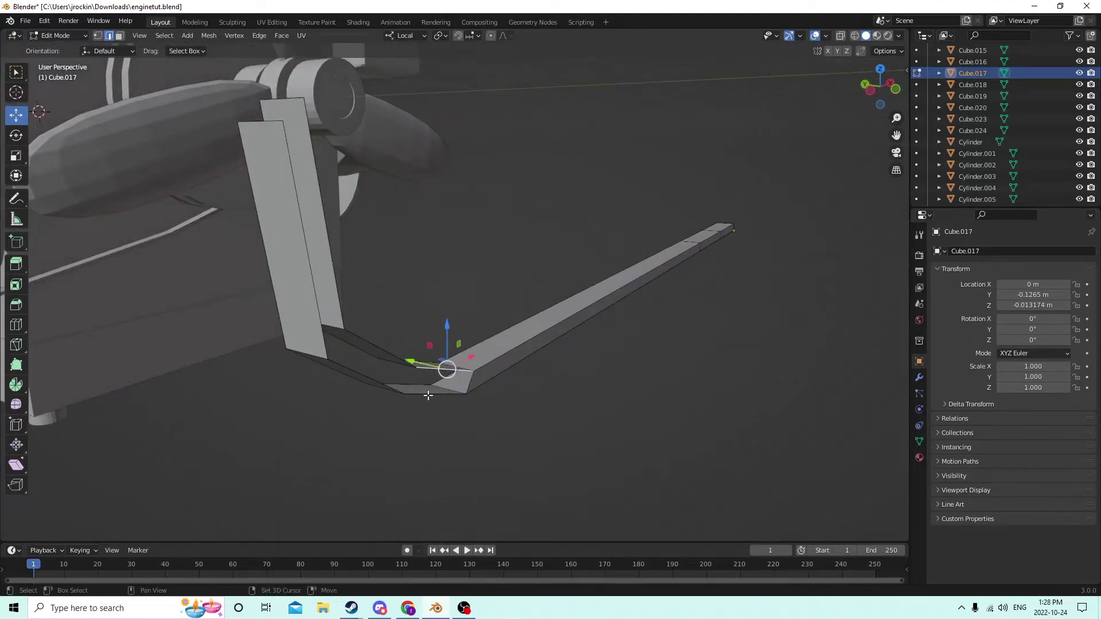
left_click(428, 395, "shift")
left_click(366, 342)
left_click(361, 368, "shift")
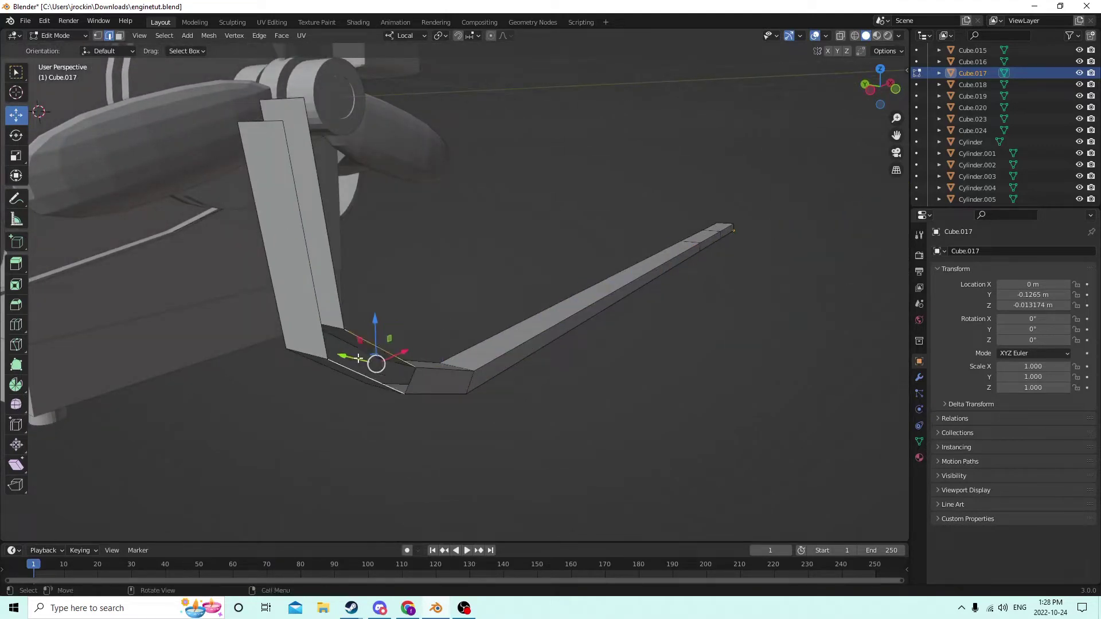
key("f")
left_click(336, 283)
left_click(318, 297, "shift")
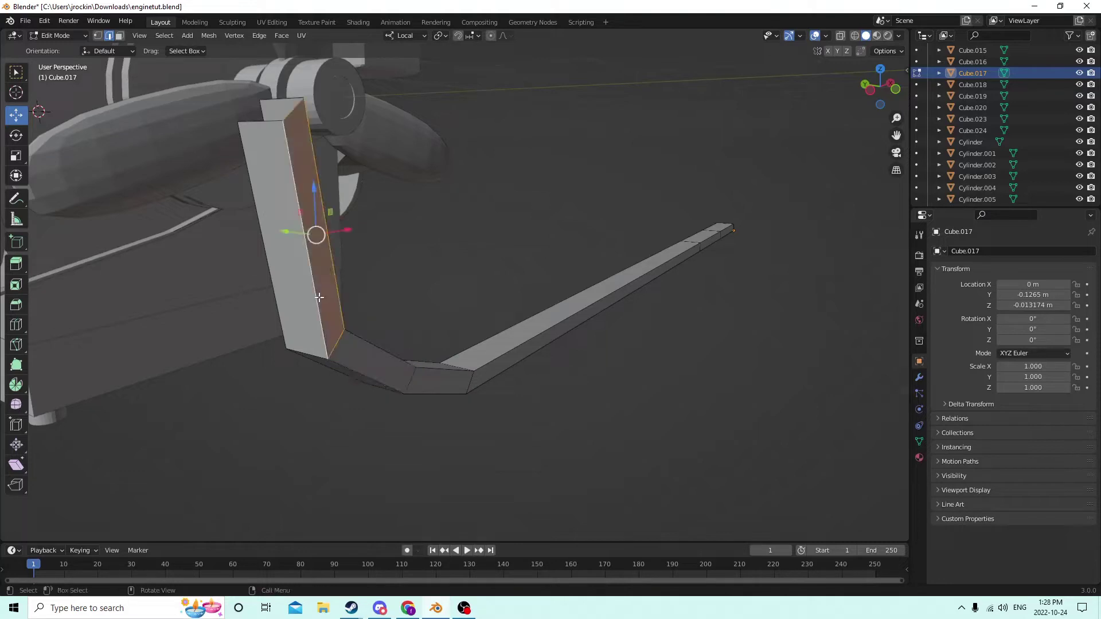
- Fill the upright and adjoining bend faces on the opposite side of the belt strip
middle_click_drag(323, 302, 459, 302)
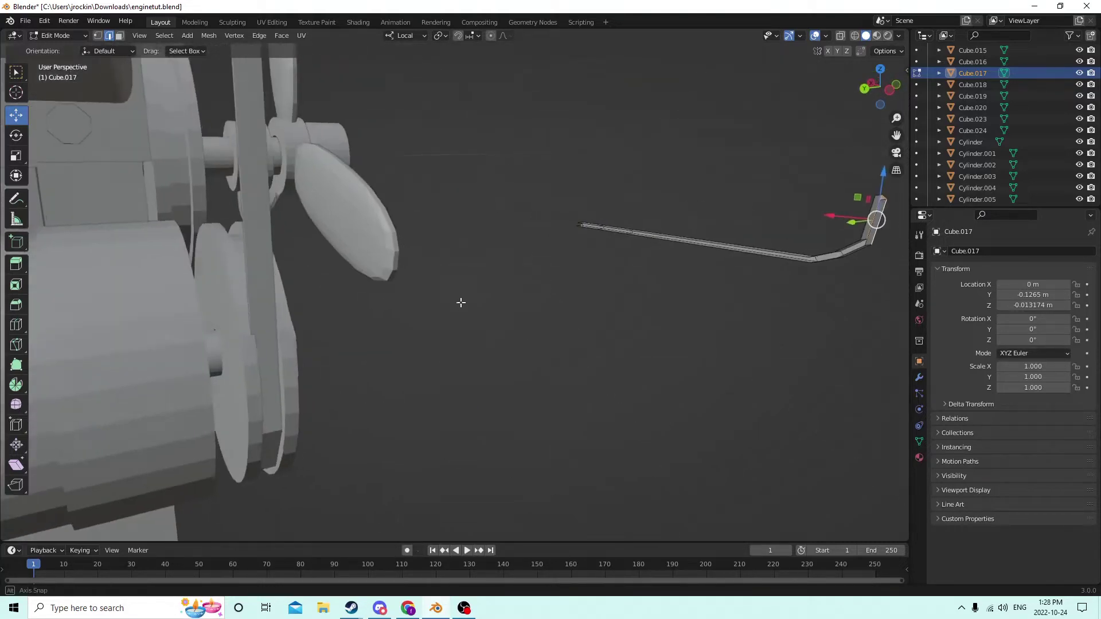
left_click_drag(896, 135, 681, 227)
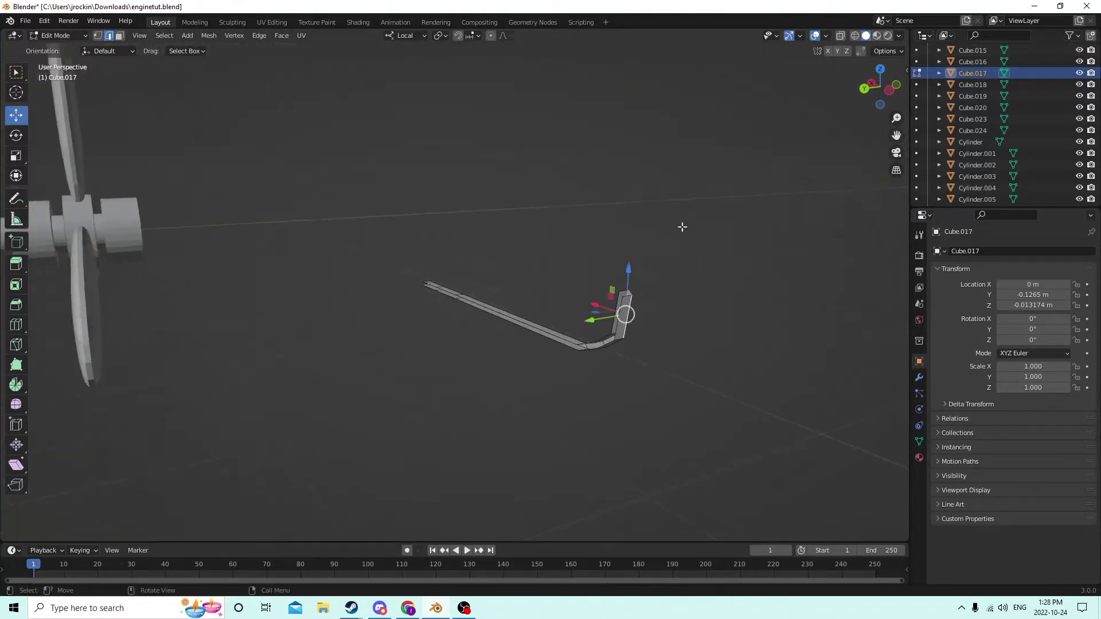
scroll(637, 249, "up", 3)
middle_click_drag(598, 269, 606, 236)
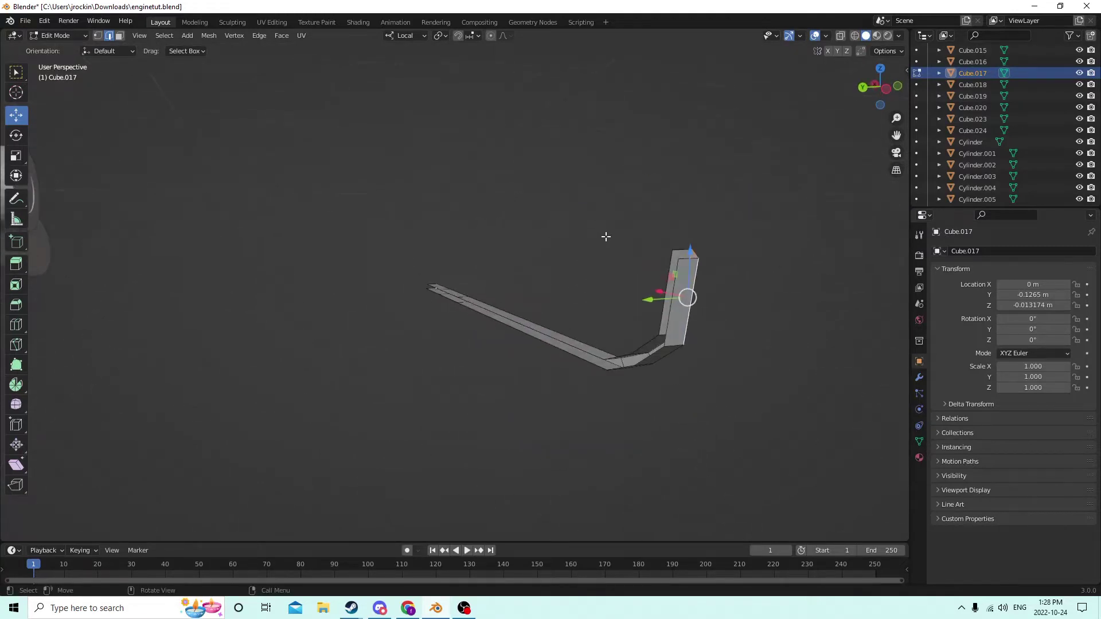
left_click(671, 301, "shift")
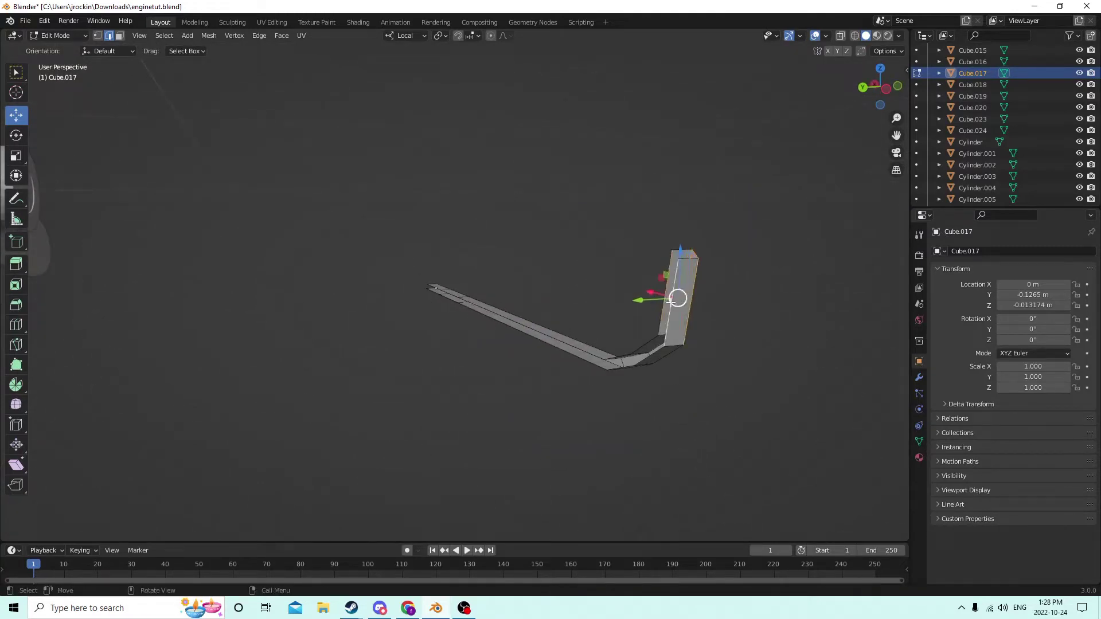
left_click(636, 349, "shift")
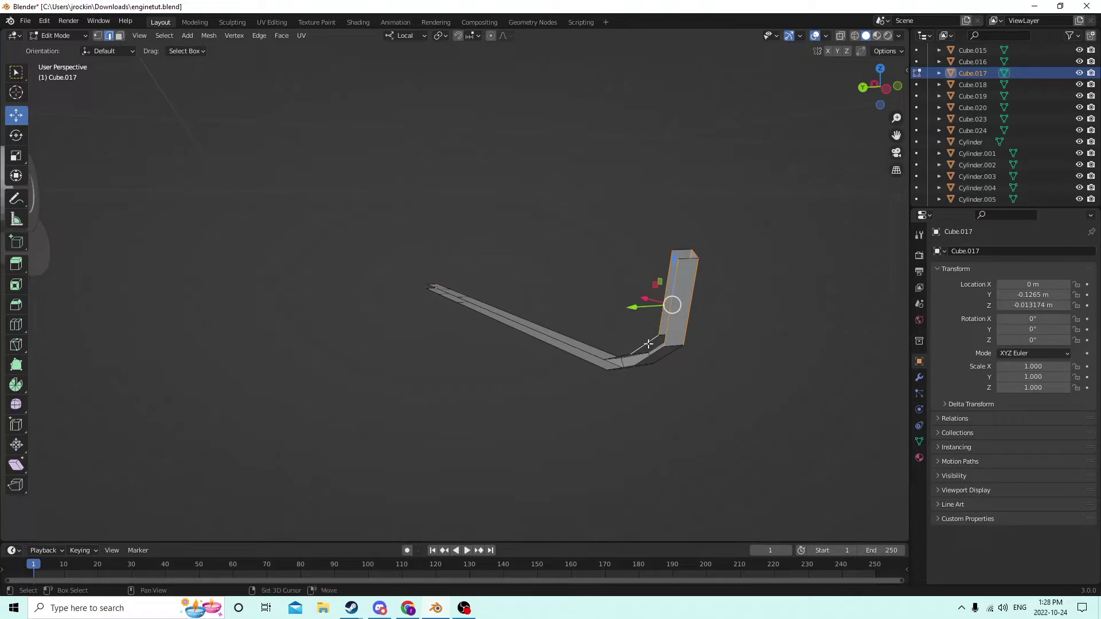
left_click(648, 344, "shift")
left_click(643, 358, "shift")
- Try to fill the long run's side face on the strip's opposite side, and undo that fill
left_click(799, 346)
middle_click_drag(799, 347, 702, 372)
left_click(610, 418, "shift")
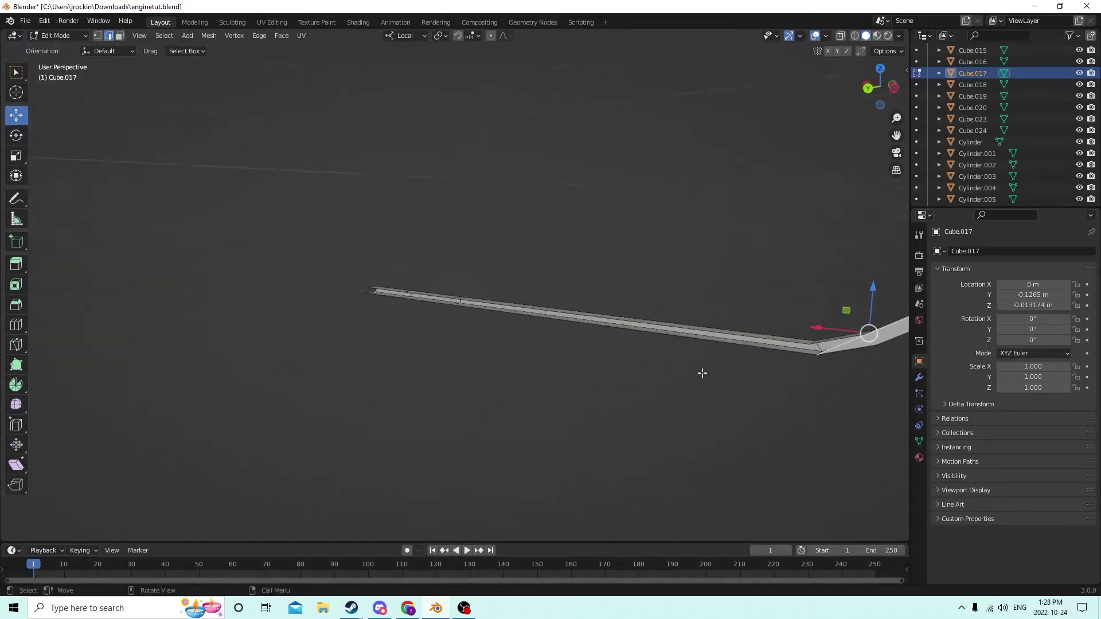
left_click(776, 341, "shift")
left_click(778, 349, "shift")
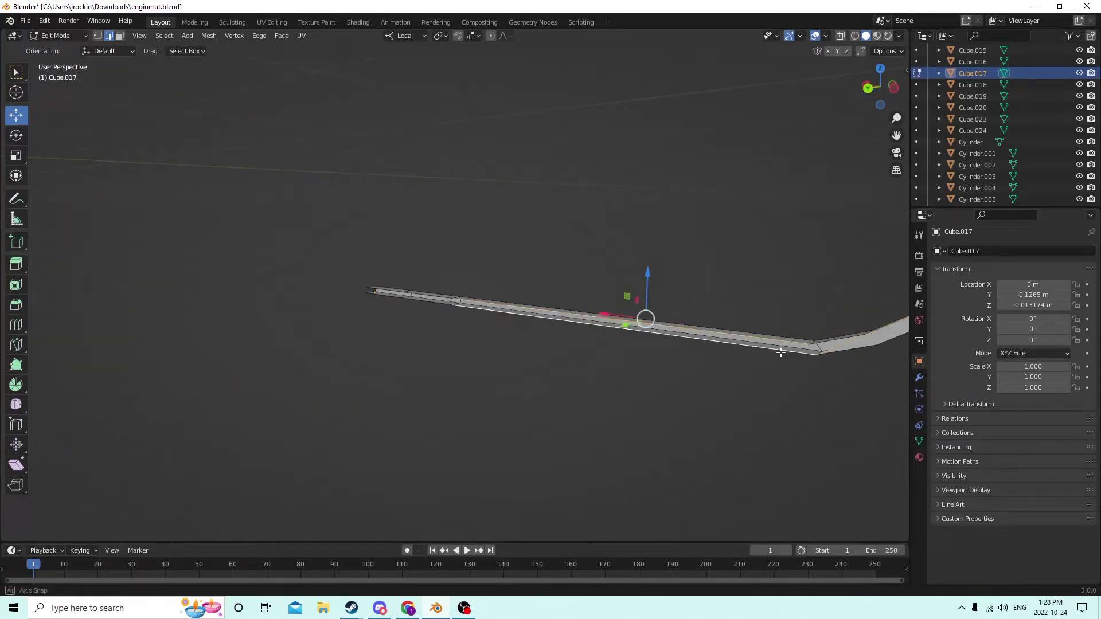
middle_click_drag(779, 347, 748, 370)
key("f")
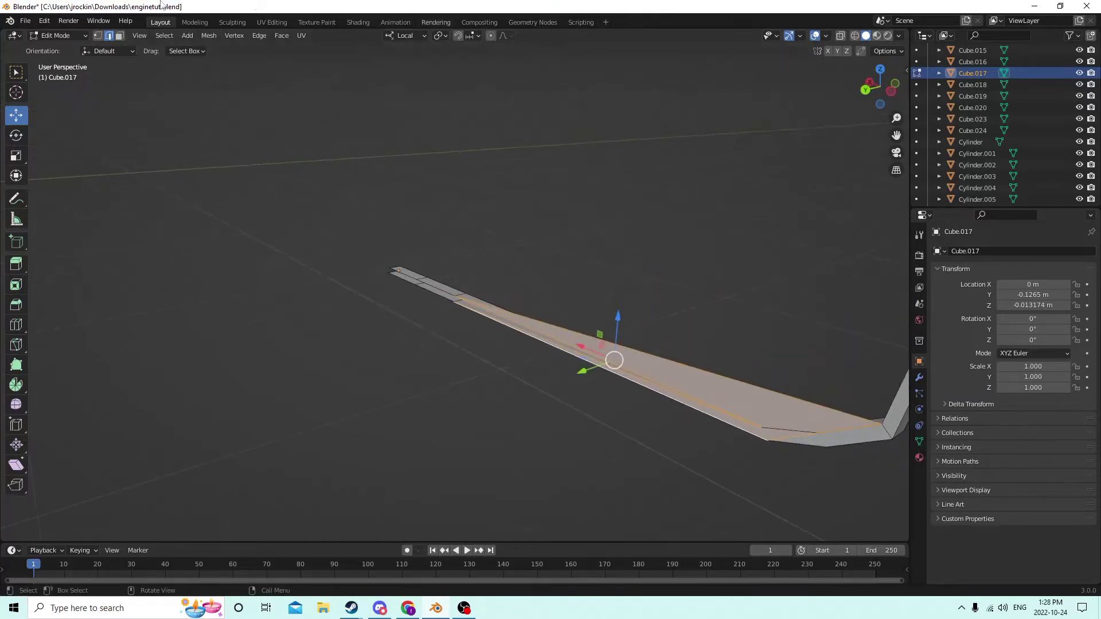
left_click(44, 22)
left_click(51, 34)
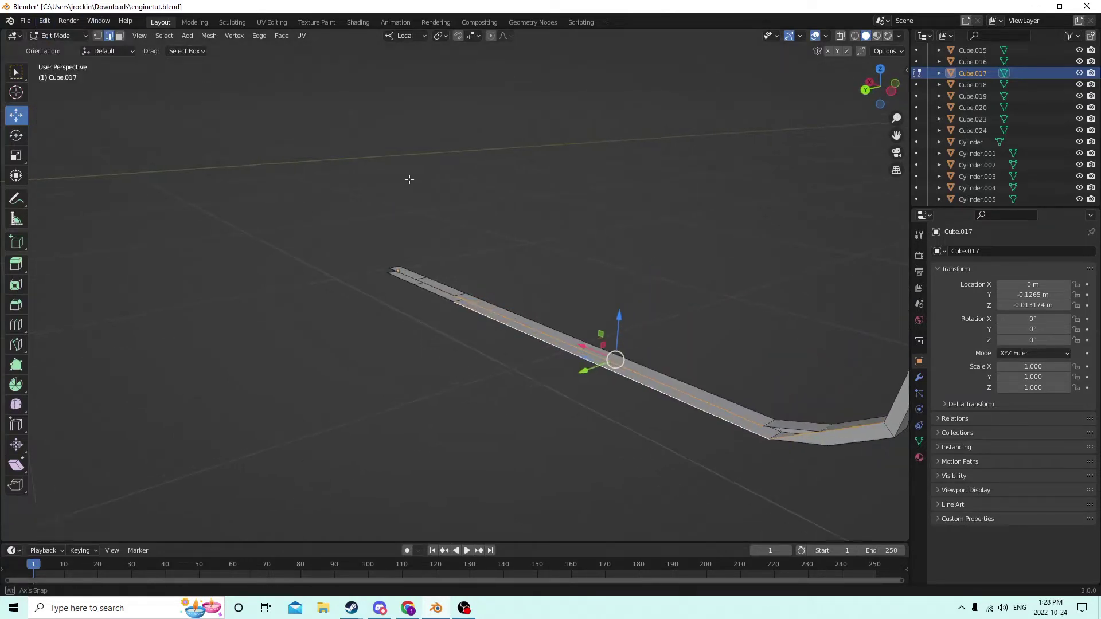
- Reselect the paired long edges on the strip's opposite side
middle_click_drag(408, 179, 677, 253)
left_click(700, 325)
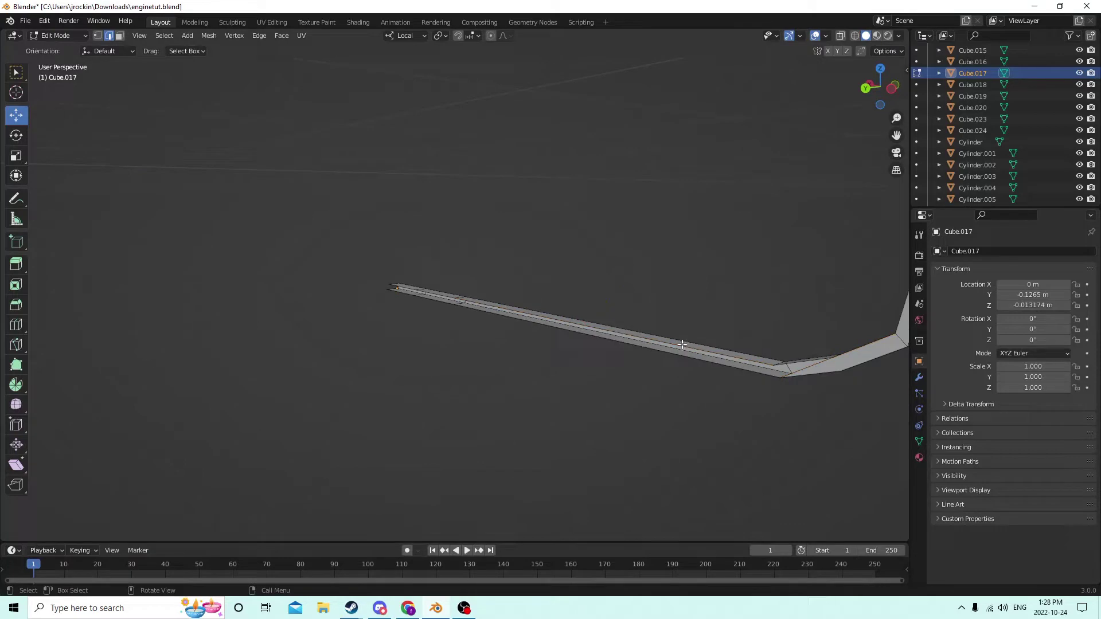
left_click(682, 344)
middle_click_drag(679, 310, 652, 298)
left_click(648, 258)
middle_click_drag(649, 258, 396, 246)
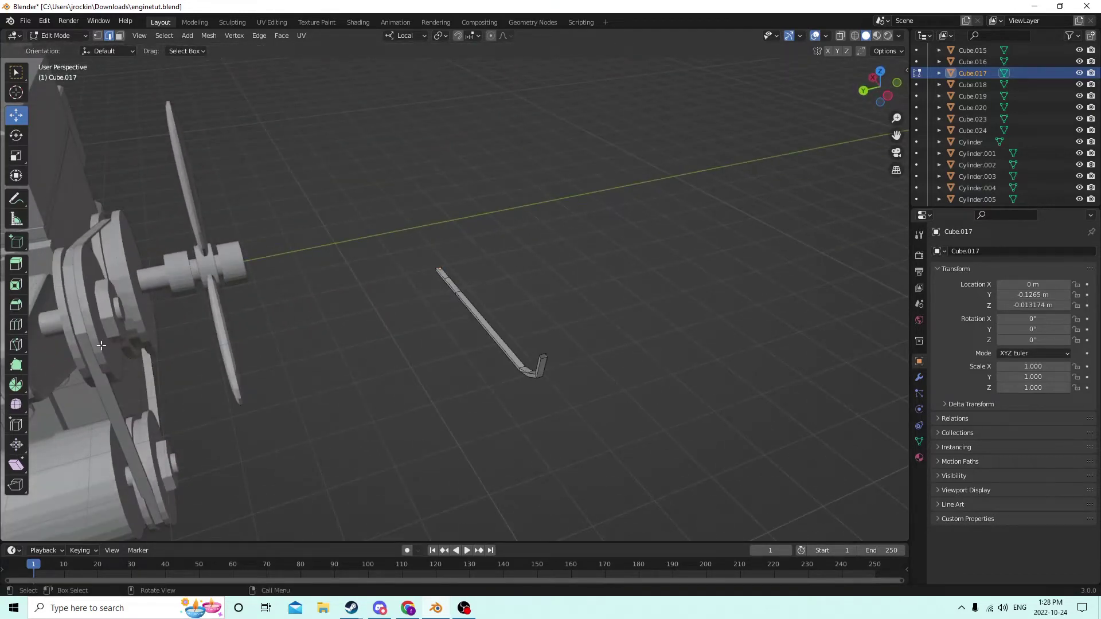
- Return to Object Mode and deselect the belt strip
middle_click_drag(650, 318, 487, 303)
left_click(449, 310)
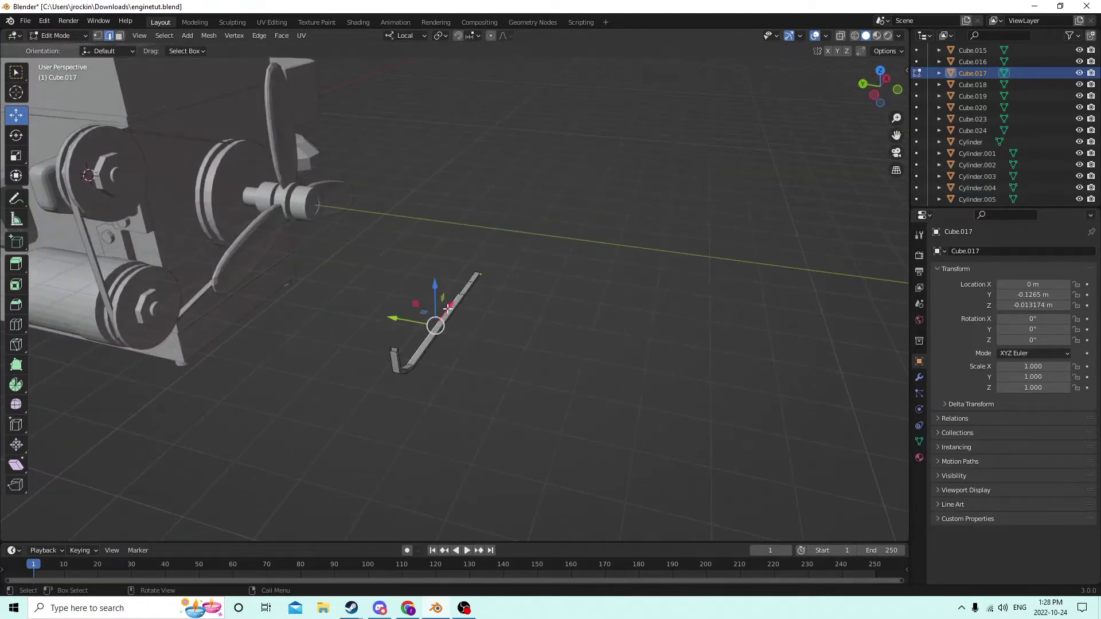
key("Tab")
left_click(357, 277)
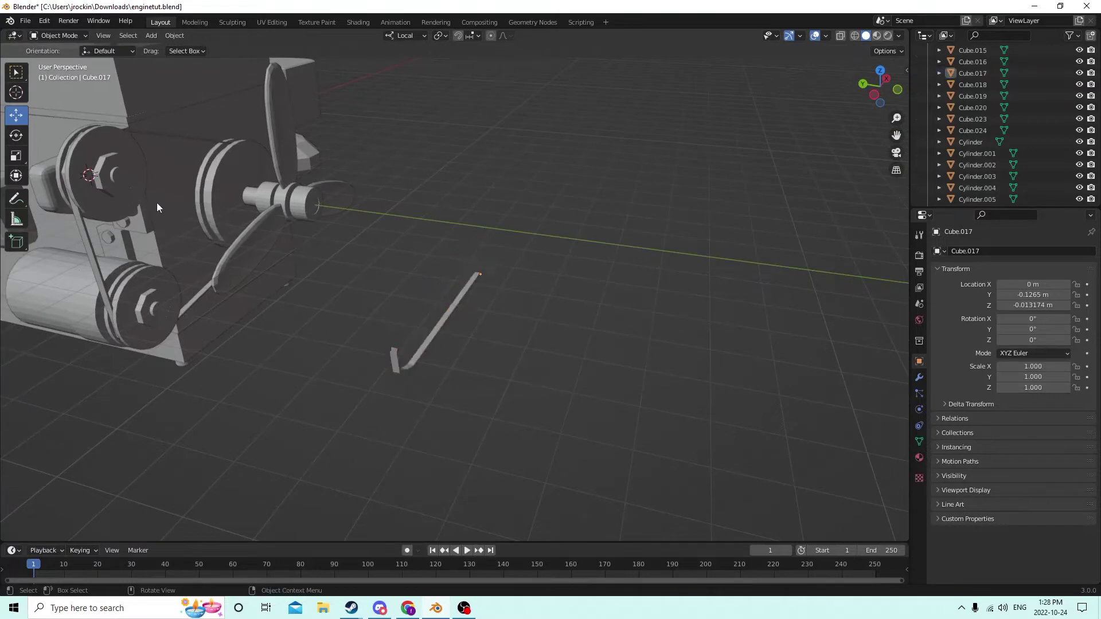
- Move the finished three-pulley belt about 0.14 m out from the engine along its local Y axis, and put it back
left_click(180, 133)
middle_click_drag(181, 135, 244, 170)
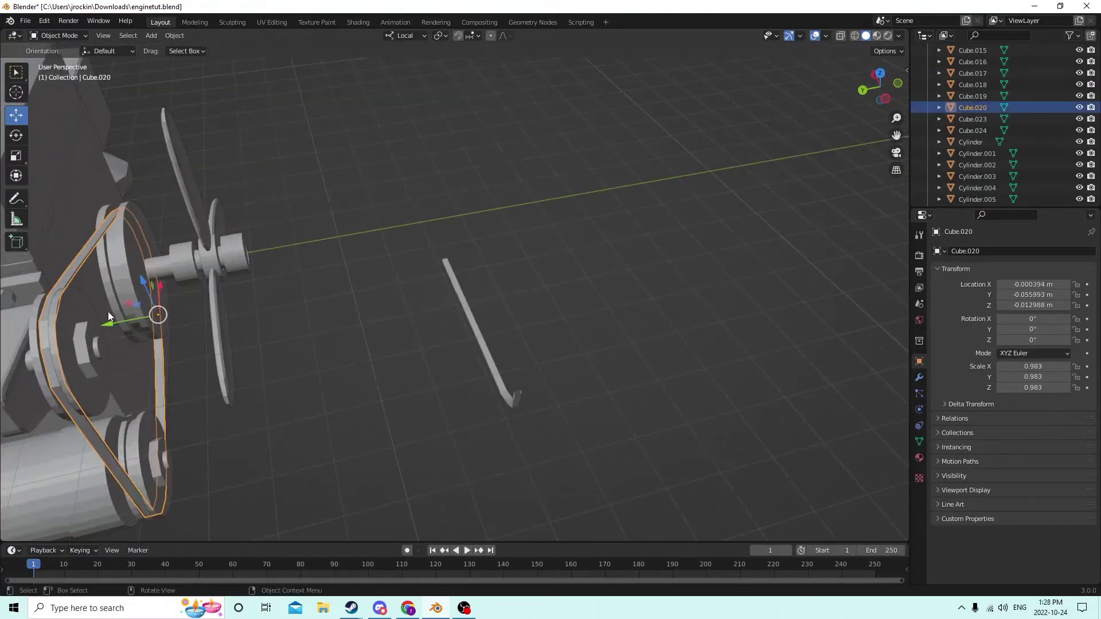
key("g")
key("y")
key("y")
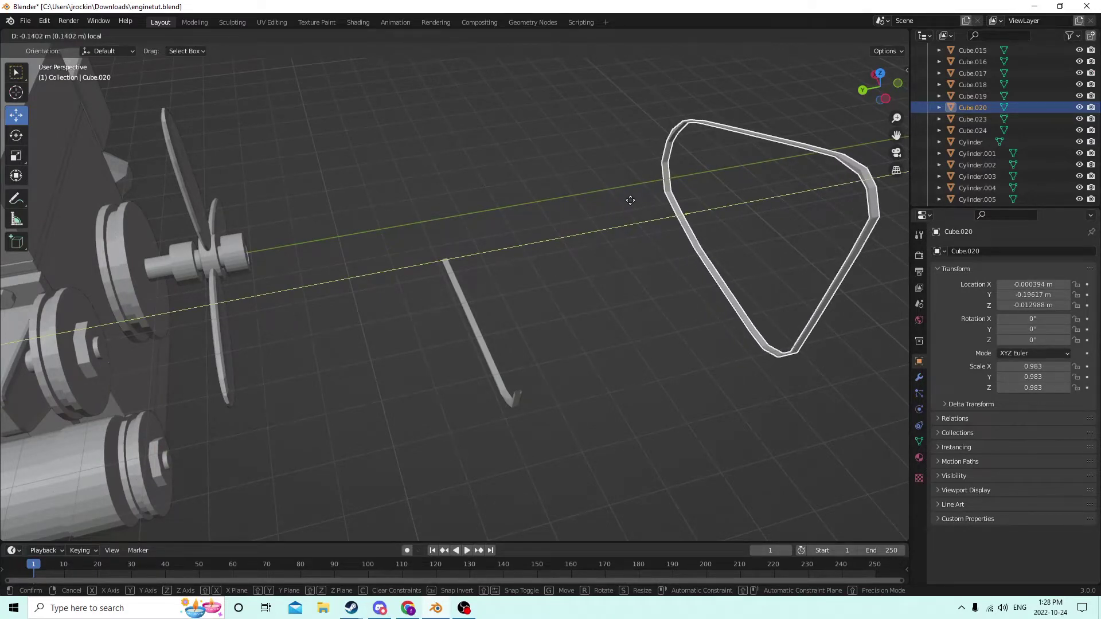
left_click(630, 200)
middle_click_drag(628, 199, 207, 336)
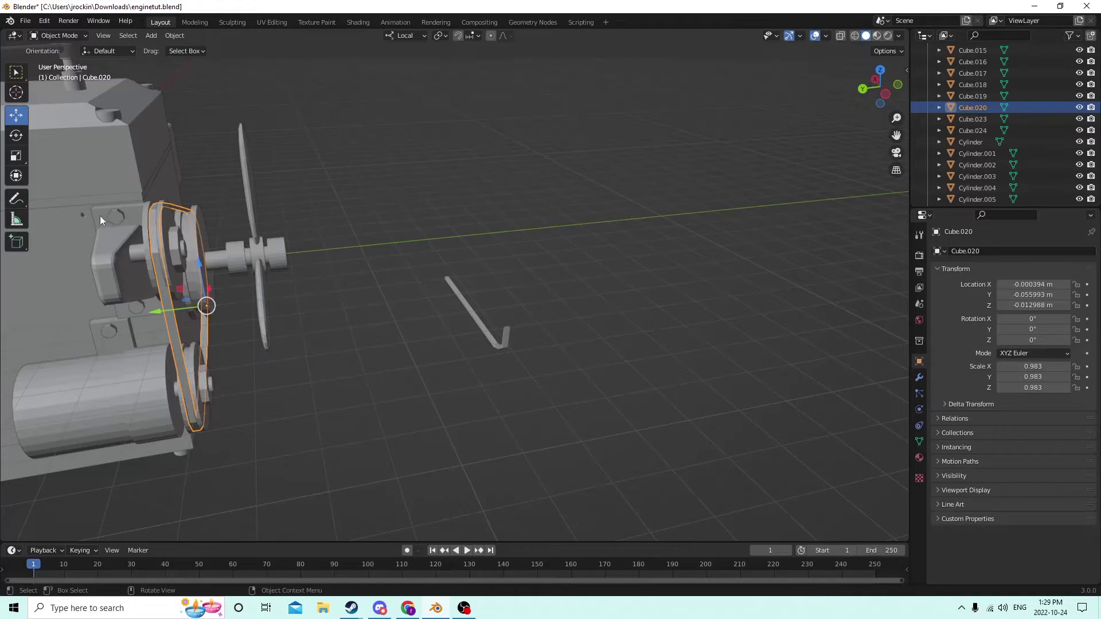
- Delete the partial belt strip standing in front of the engine
middle_click_drag(91, 226, 1010, 247)
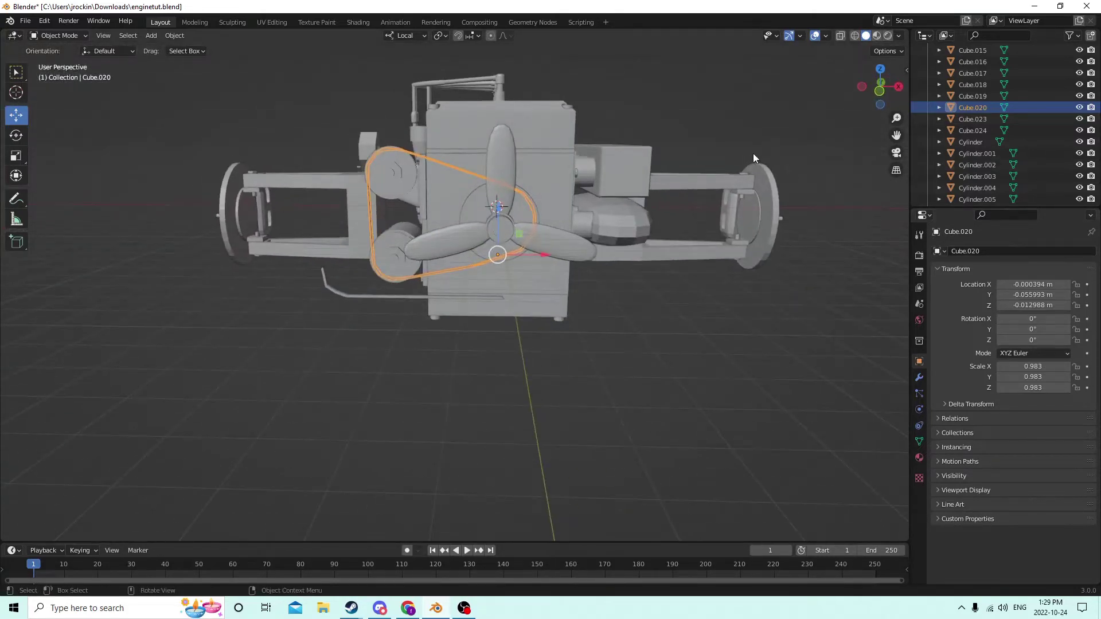
middle_click_drag(752, 153, 758, 204)
scroll(740, 201, "up", 1)
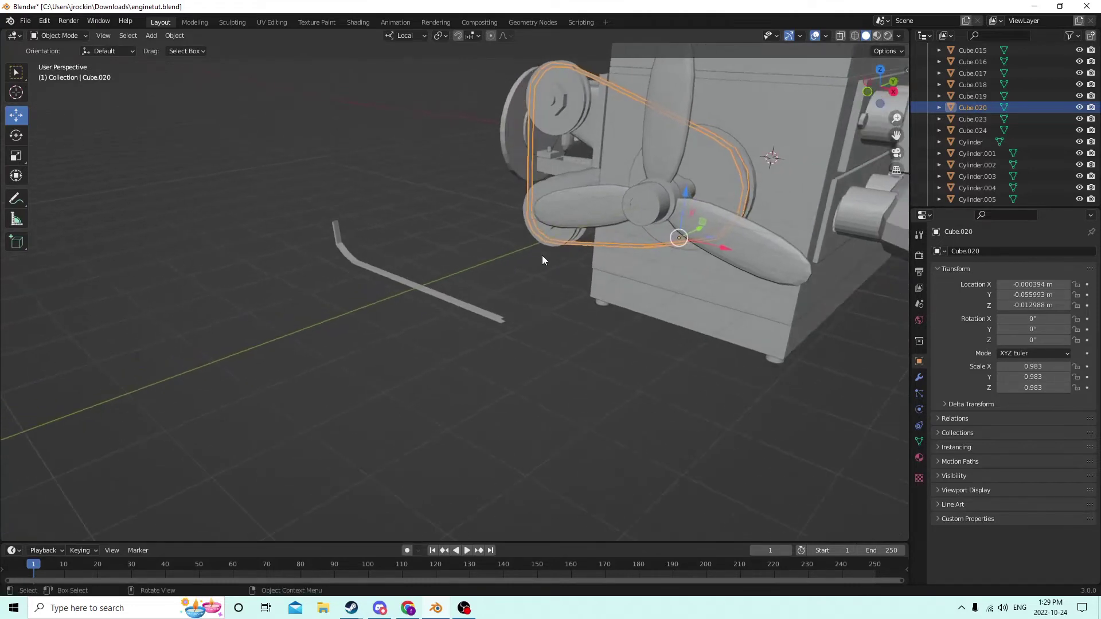
left_click(437, 292)
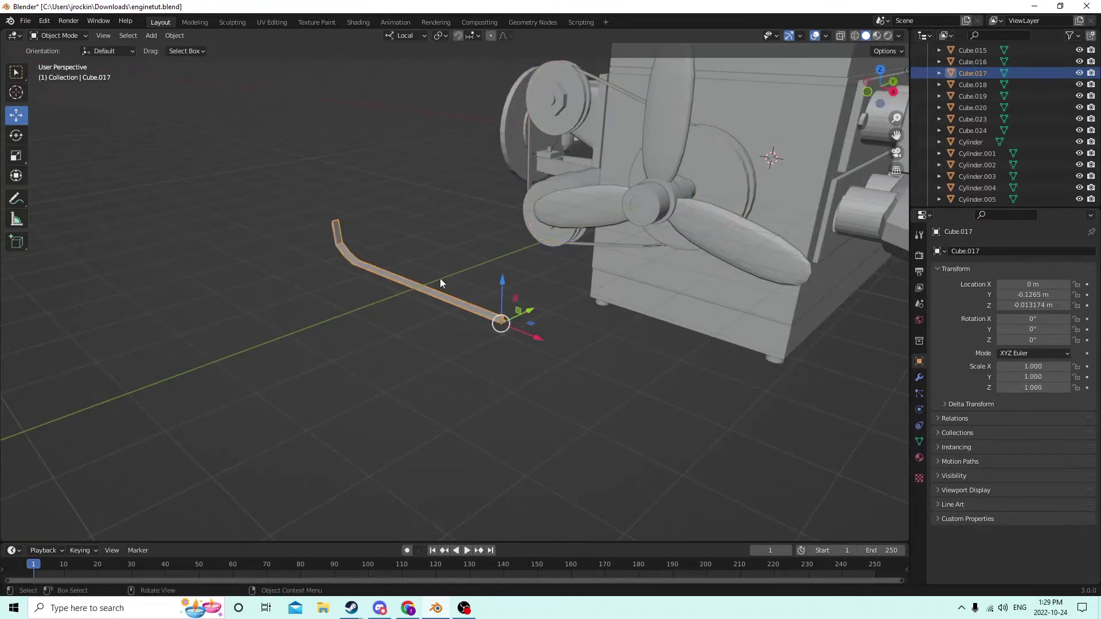
key("Delete")
- Examine the assembled engine from all sides, including the front belt and fan, the cylinder head and the drivetrain
middle_click_drag(428, 278, 528, 246)
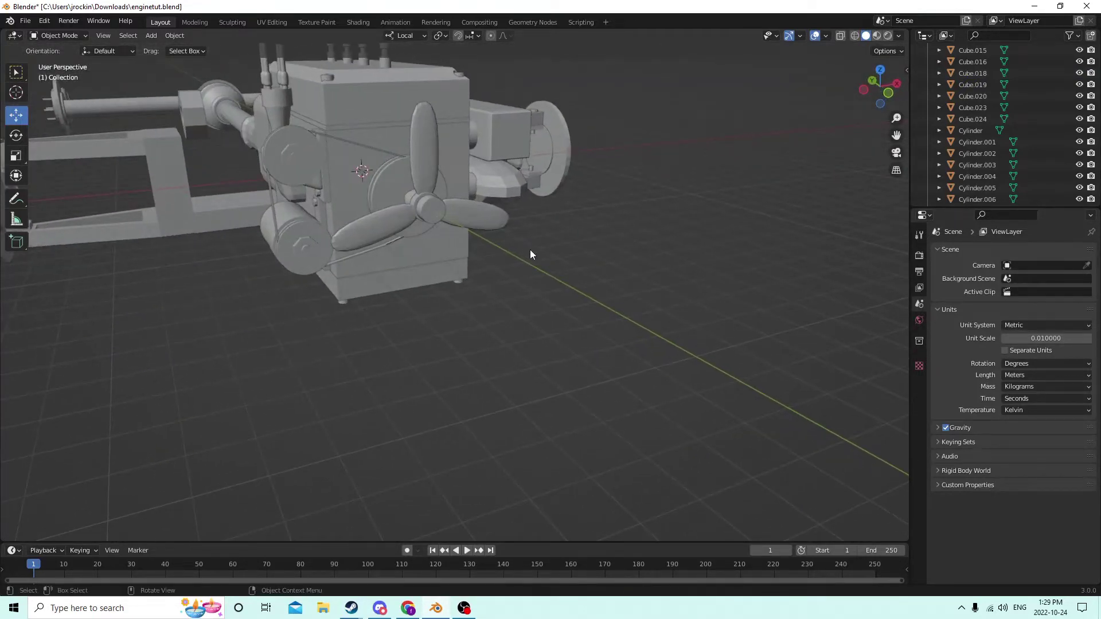
middle_click_drag(425, 218, 351, 74)
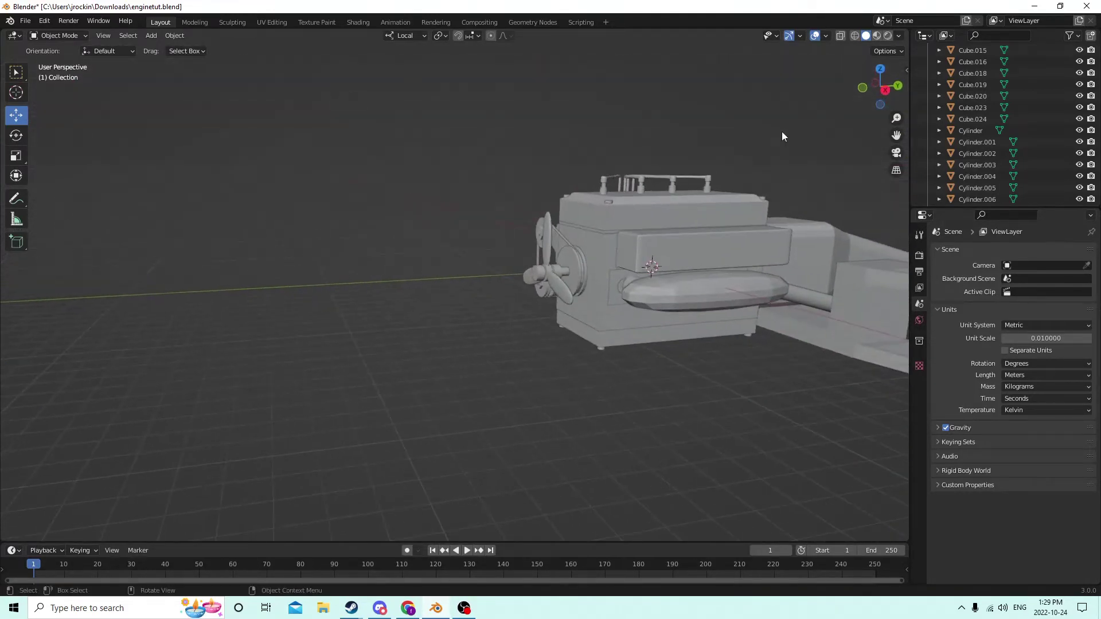
middle_click_drag(783, 133, 682, 149)
middle_click_drag(762, 154, 500, 118)
left_click_drag(896, 136, 1060, 175)
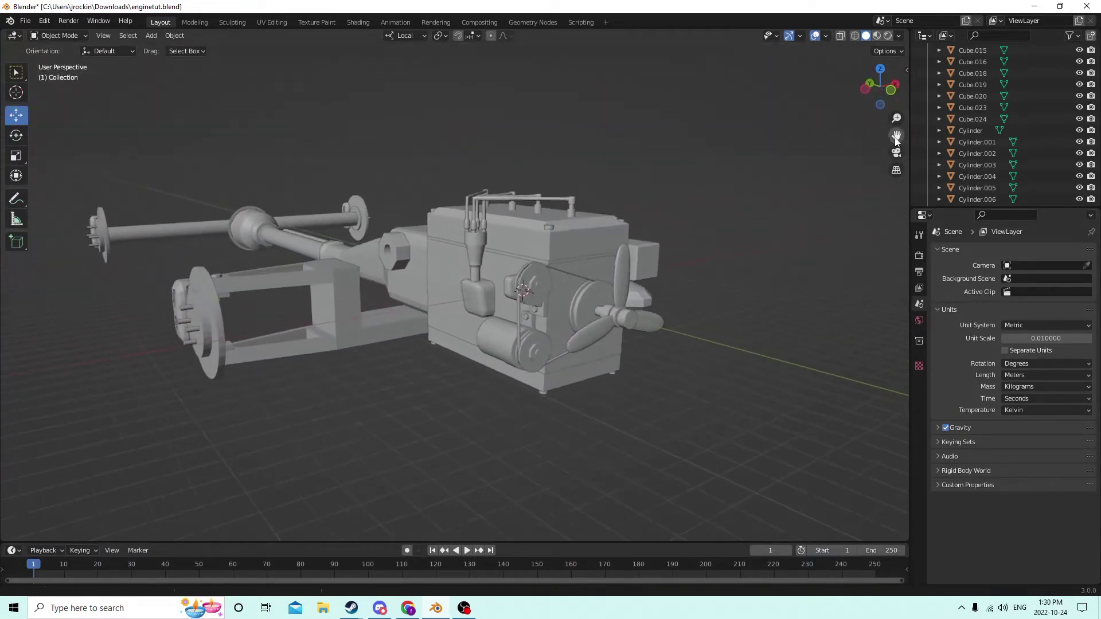
middle_click_drag(576, 212, 784, 471)
left_click(709, 338)
middle_click_drag(709, 339, 628, 331)
scroll(700, 328, "down", 3)
scroll(794, 356, "up", 1)
scroll(836, 330, "up", 4)
middle_click_drag(567, 357, 473, 370)
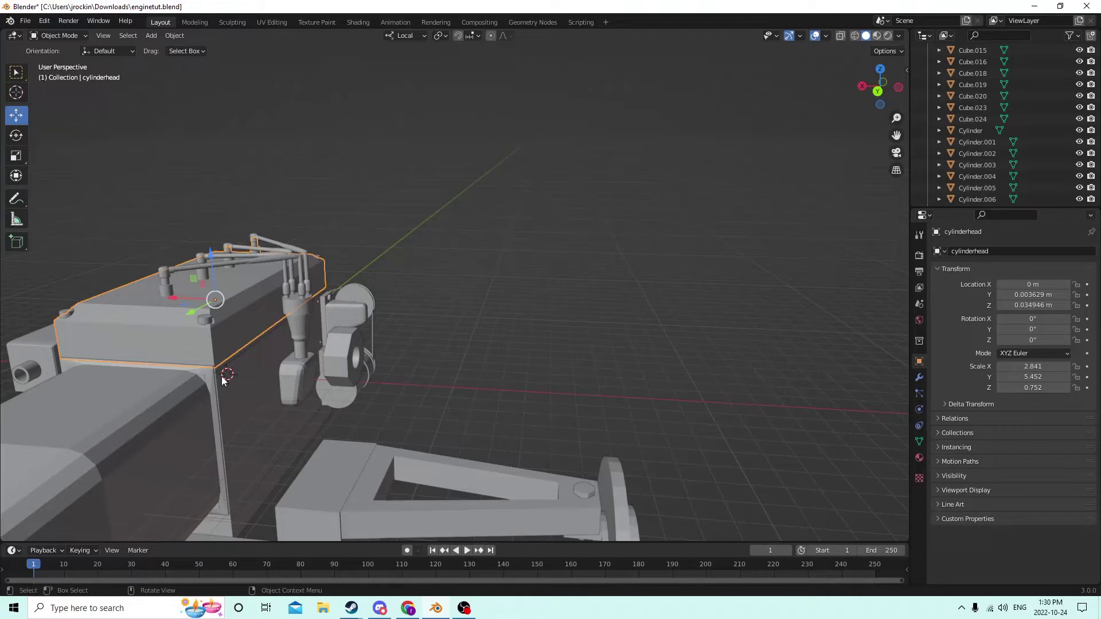
middle_click_drag(407, 265, 640, 185)
scroll(631, 164, "down", 3)
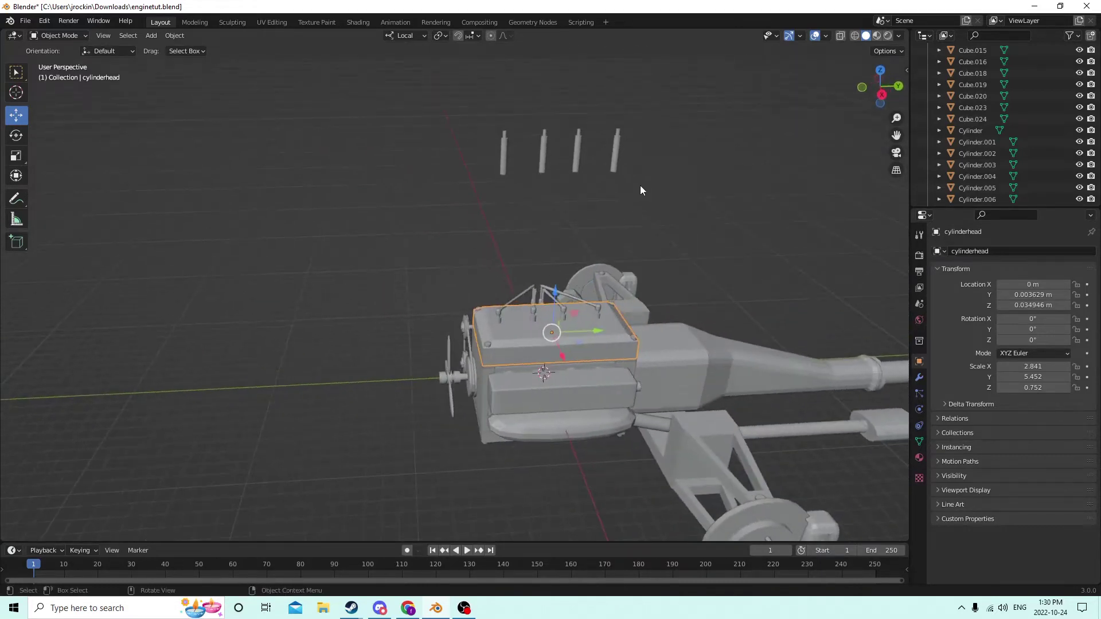
- Delete the four loose pistons floating above the engine
left_click(614, 152)
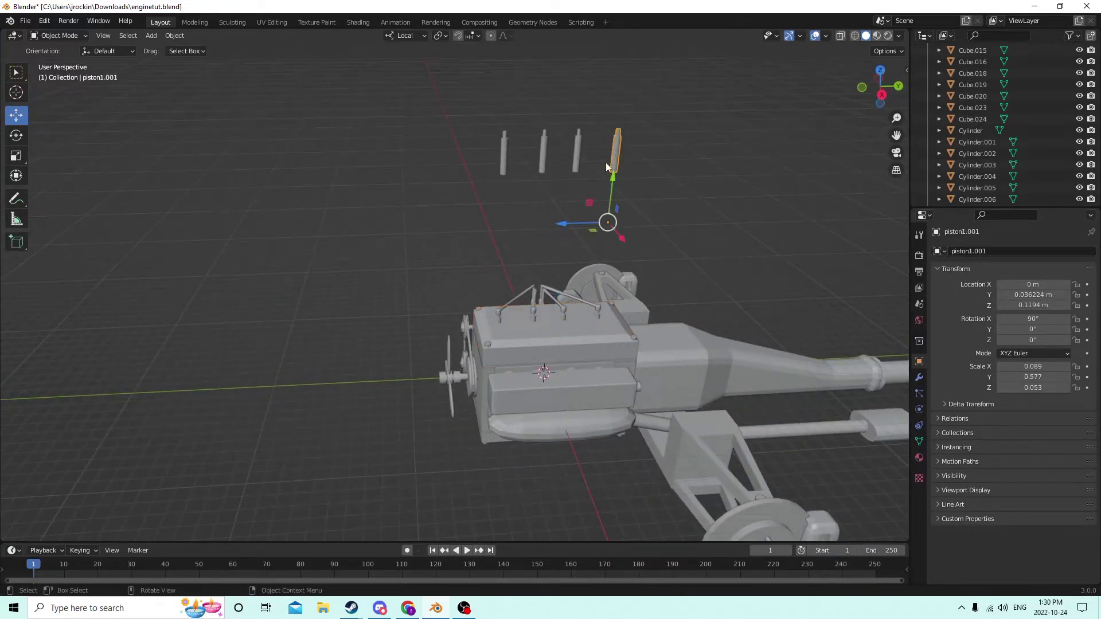
left_click(577, 154, "shift")
left_click(544, 160, "shift")
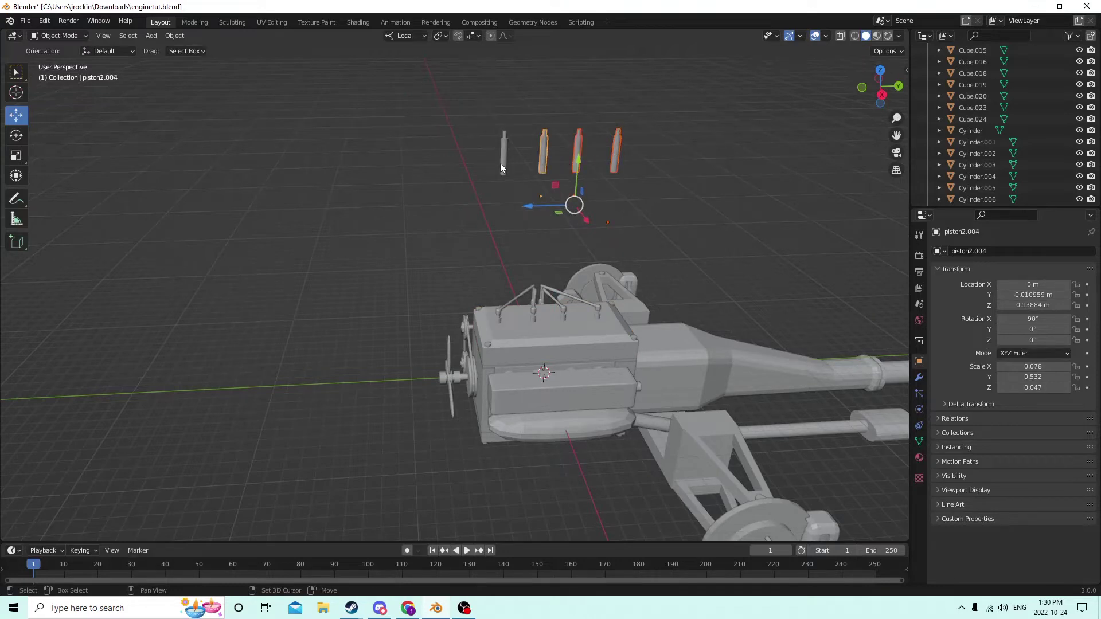
left_click(501, 163, "shift")
key("Delete")
- Examine the cylinder head with its plugs and cables, and the engine side carrying the distributor and pulleys
middle_click_drag(624, 154, 713, 246)
scroll(731, 190, "up", 5)
left_click(648, 288)
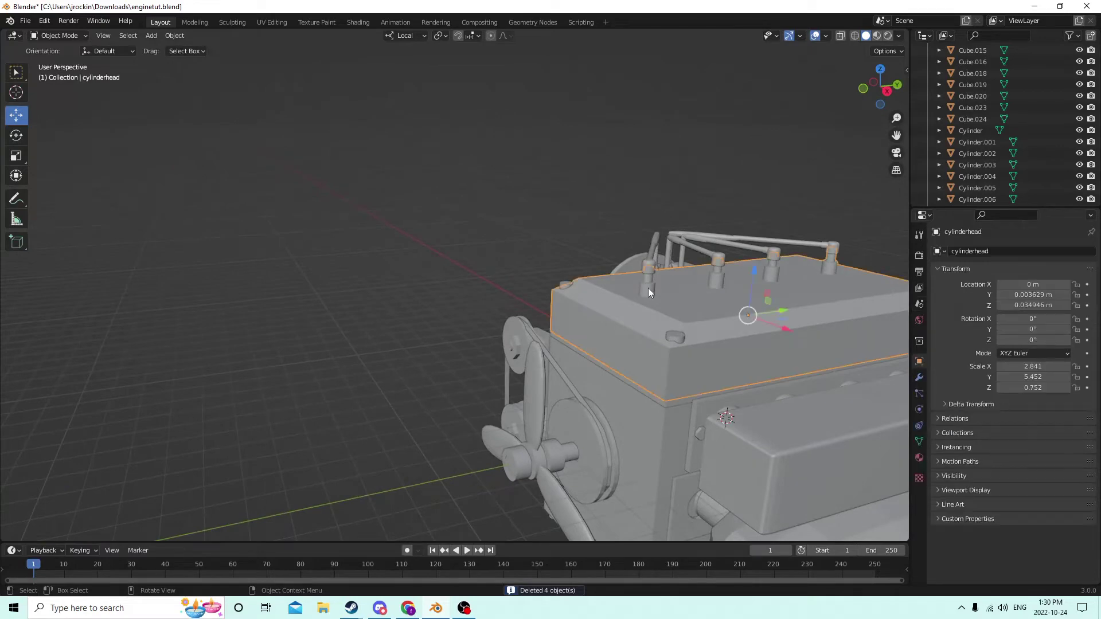
middle_click_drag(648, 288, 669, 266)
key("Tab")
key("Tab")
scroll(669, 266, "up", 3)
left_click(828, 207)
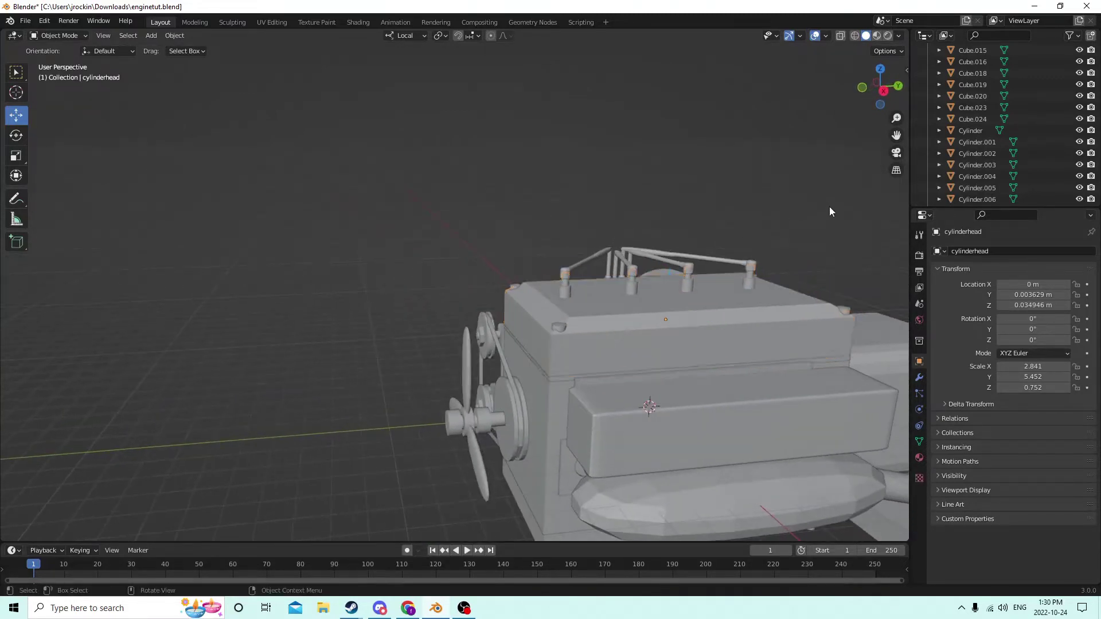
scroll(829, 206, "down", 3)
middle_click_drag(826, 209, 762, 240)
left_click(556, 338)
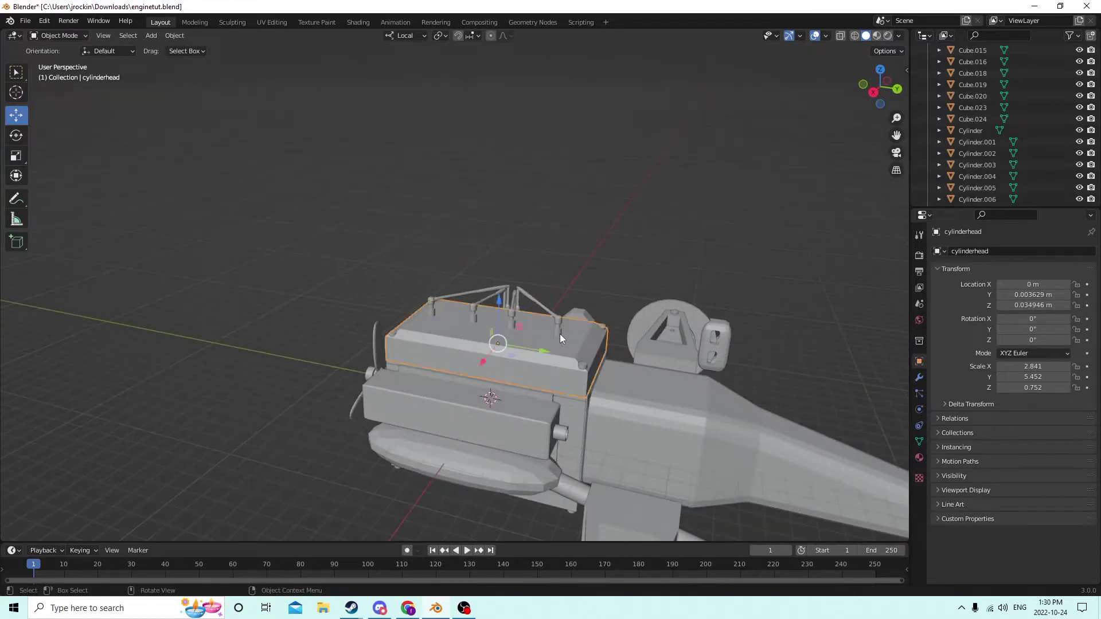
middle_click_drag(623, 313, 14, 224)
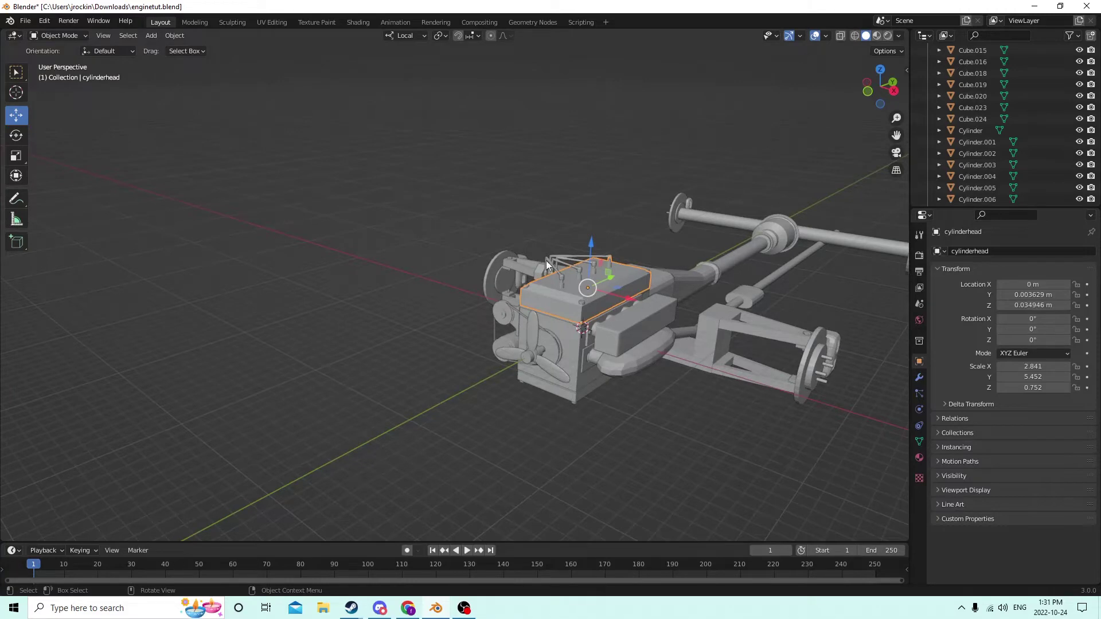
middle_click_drag(546, 260, 714, 271)
scroll(461, 222, "up", 3)
middle_click_drag(461, 222, 542, 221)
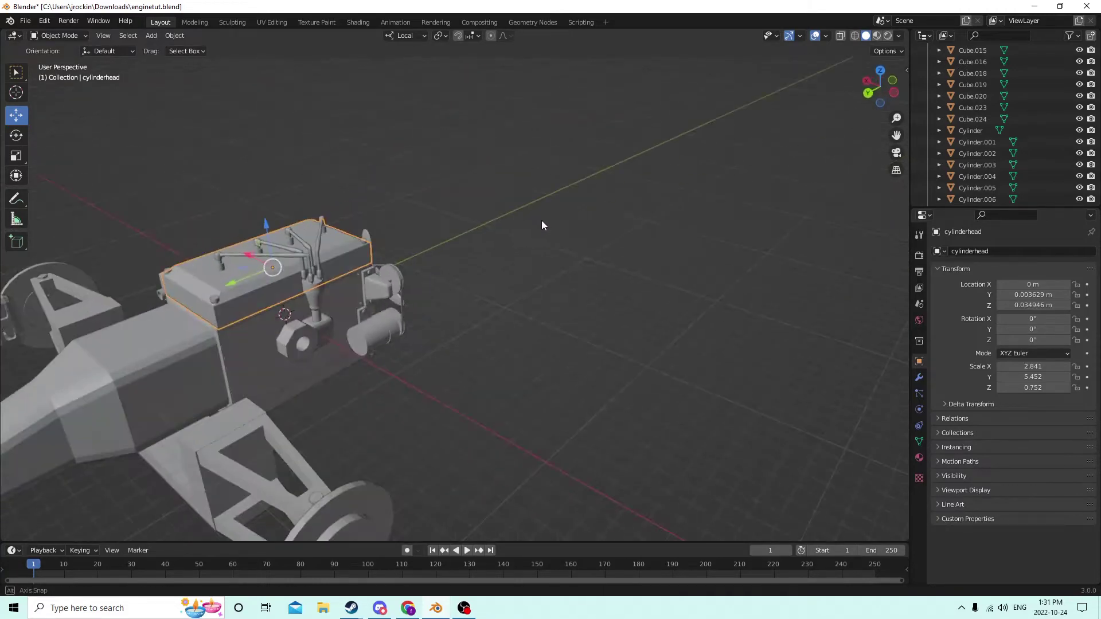
scroll(450, 197, "up", 2)
middle_click_drag(450, 197, 288, 222)
scroll(287, 222, "down", 2)
scroll(542, 274, "up", 4)
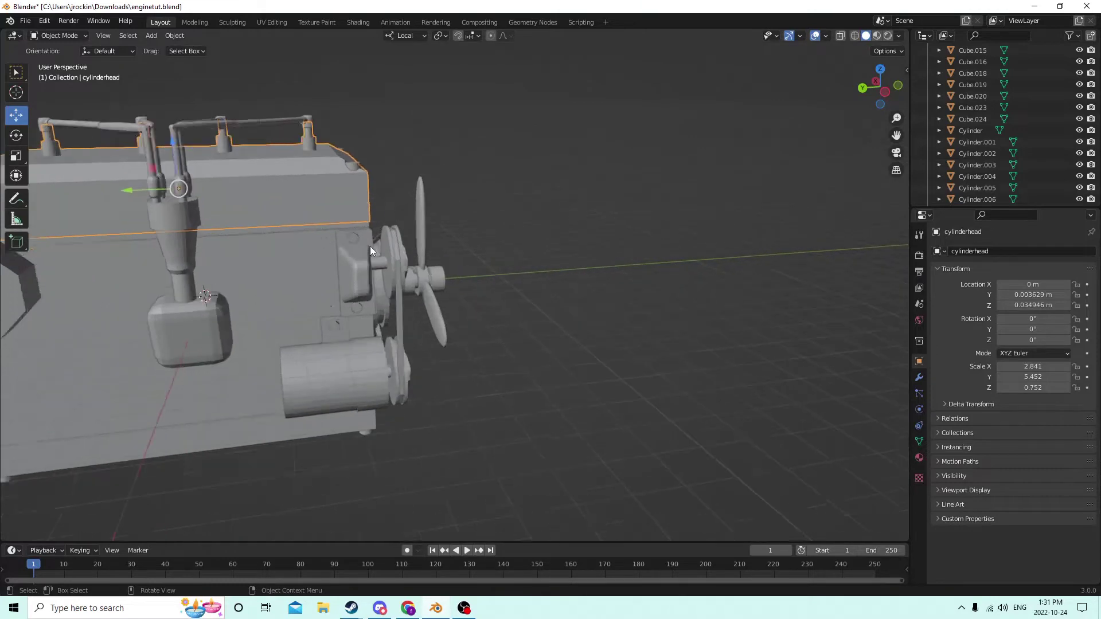
- Duplicate the two bolts on the upper pulley unit's mounting plate and shift the copies along local Y to about -0.0387 m
middle_click_drag(370, 246, 309, 228)
left_click(395, 253)
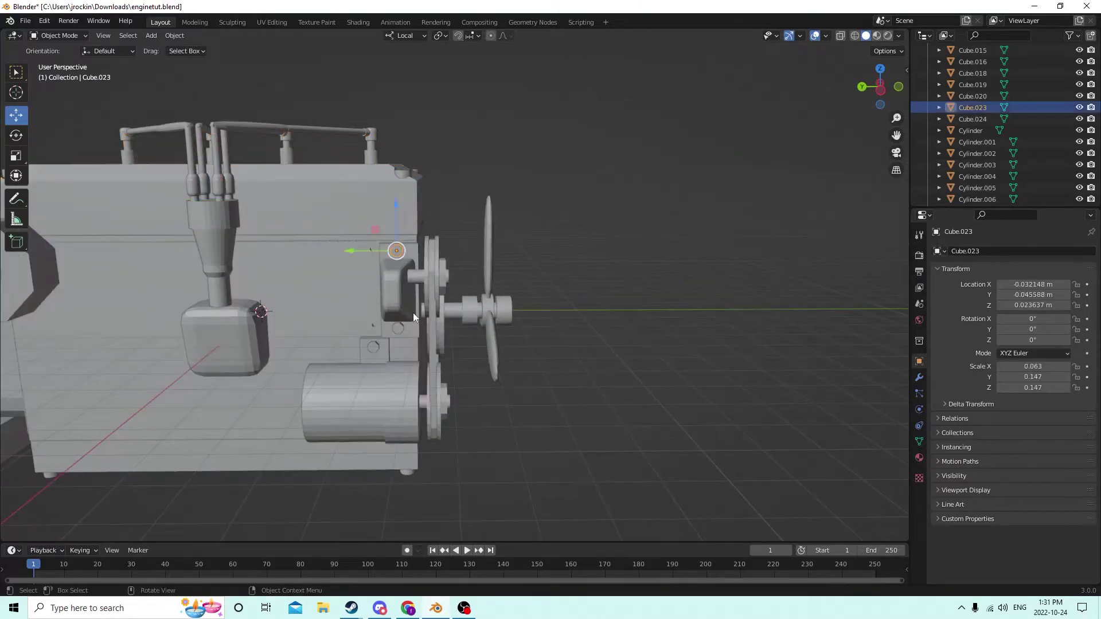
left_click(394, 329, "shift")
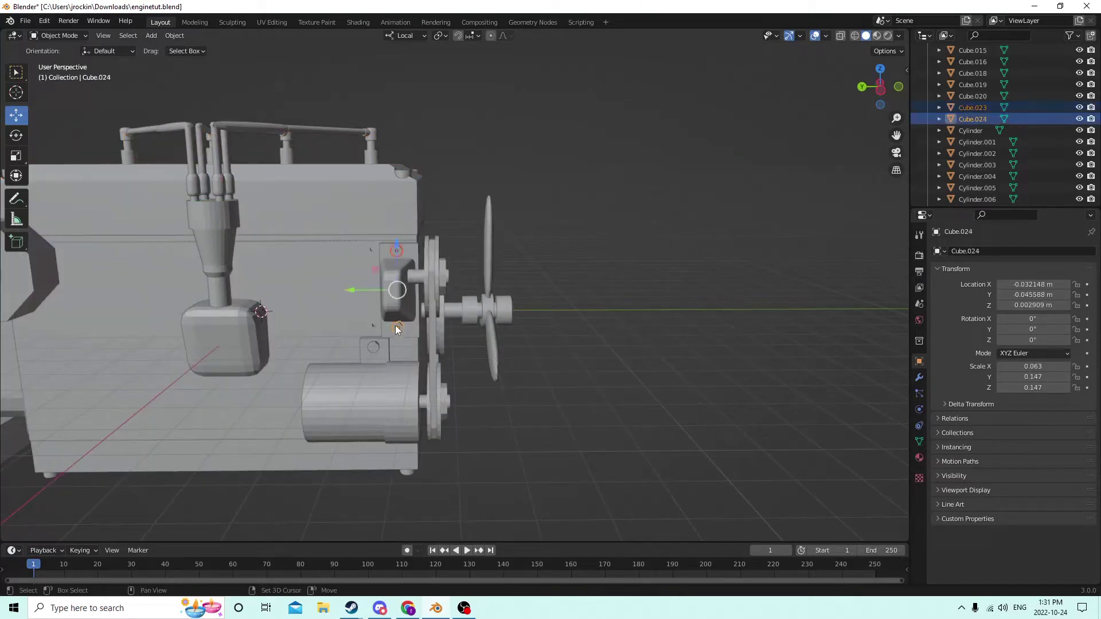
key("shift+d")
right_click(462, 286)
middle_click_drag(462, 287, 261, 295)
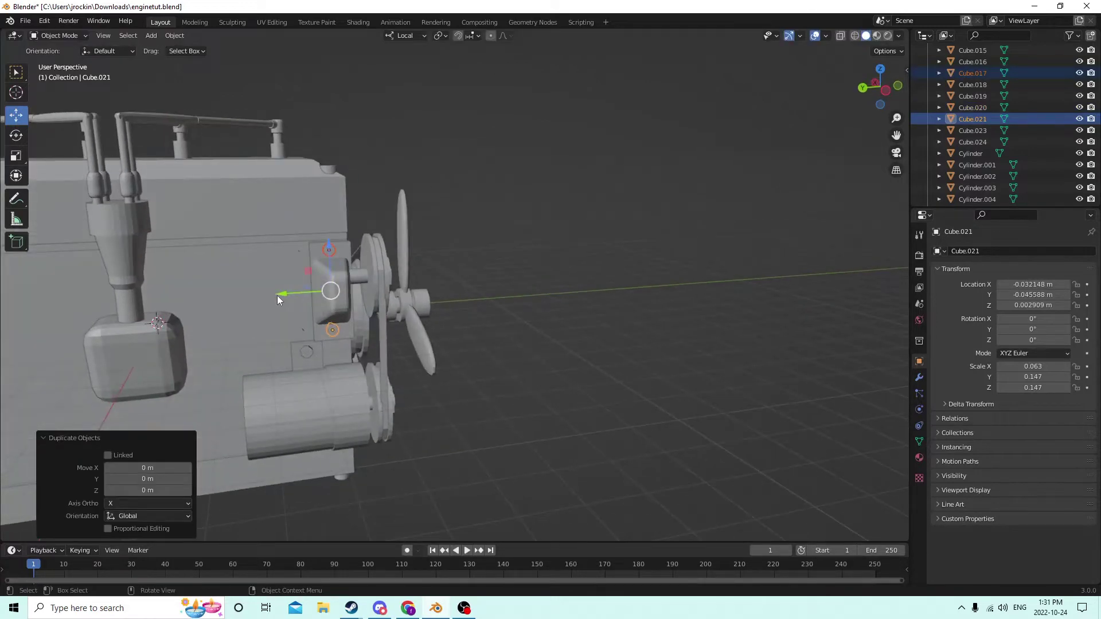
left_click_drag(277, 297, 242, 302)
middle_click_drag(242, 302, 129, 331)
scroll(128, 331, "up", 3)
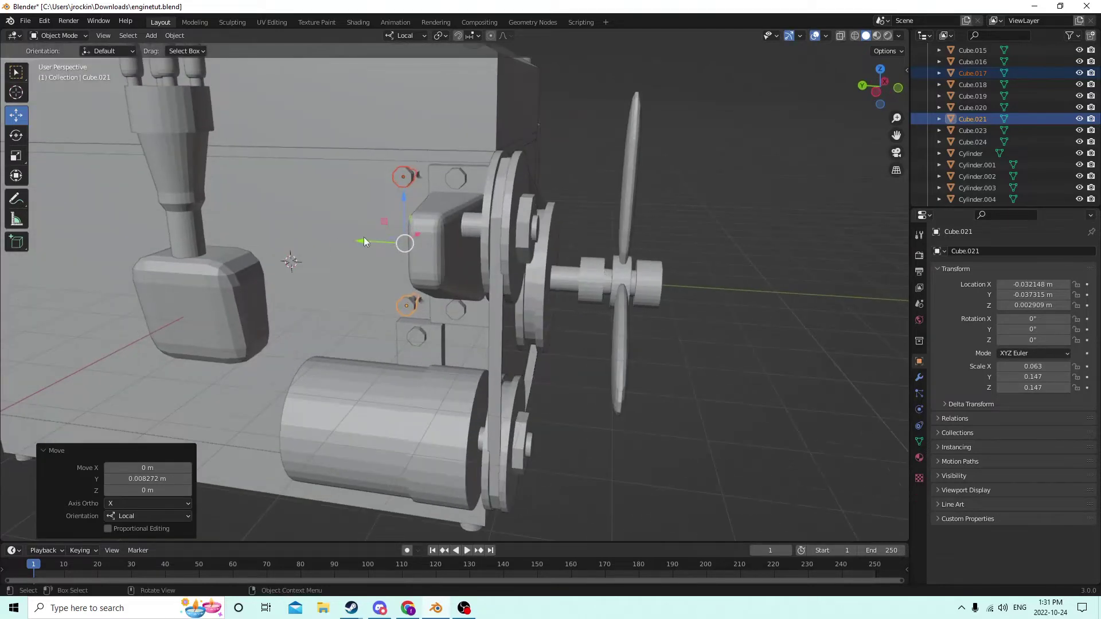
left_click_drag(364, 237, 375, 239)
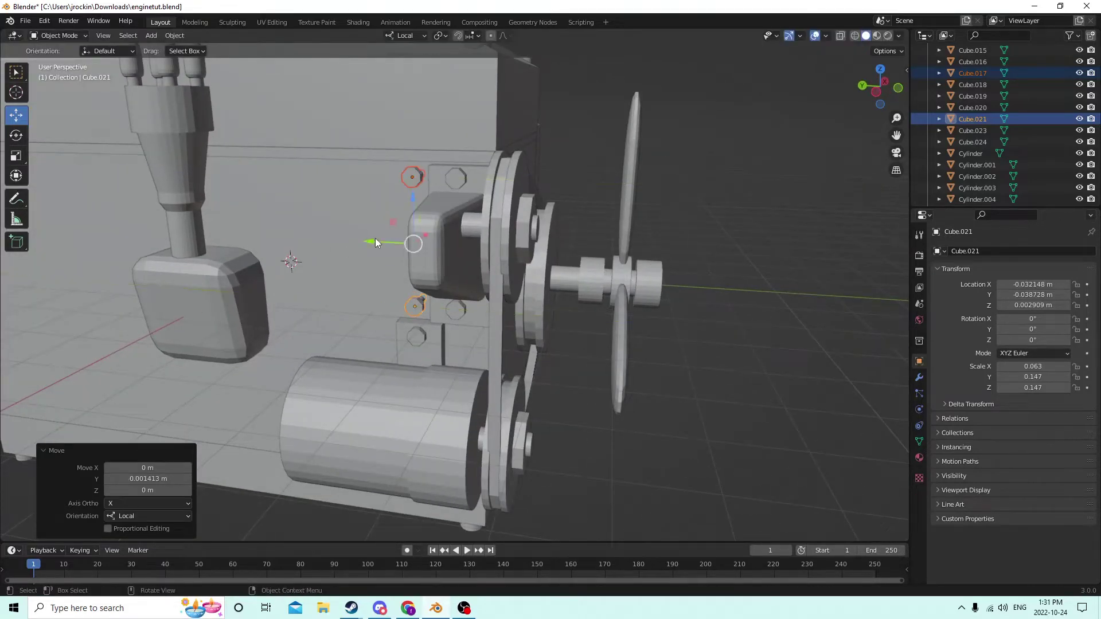
middle_click_drag(375, 239, 472, 295)
scroll(403, 229, "down", 1)
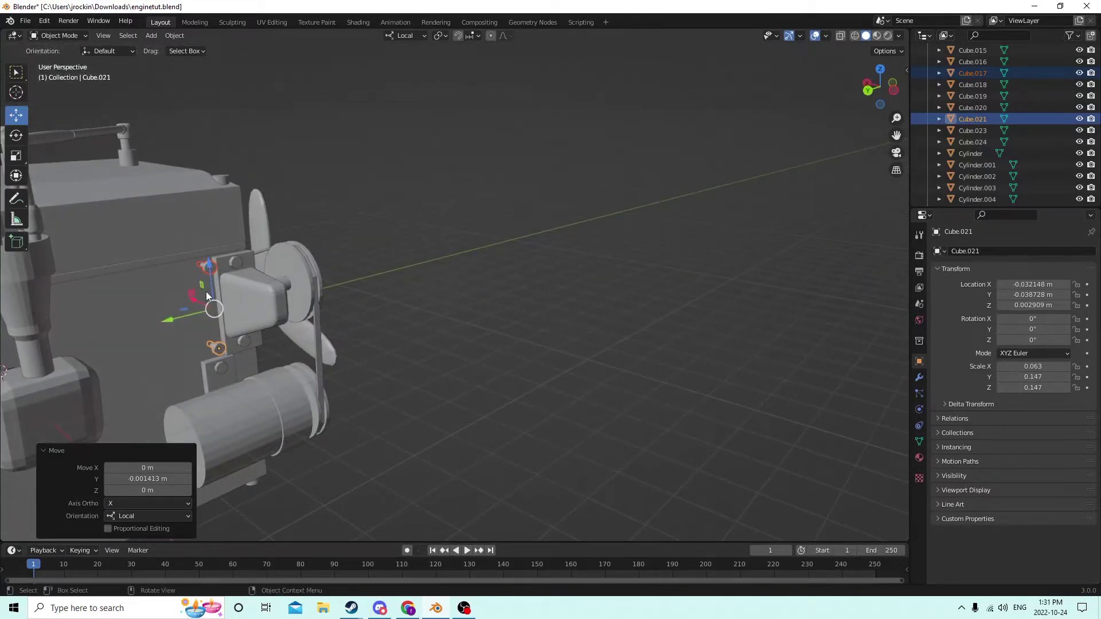
left_click_drag(191, 297, 326, 337)
right_click(326, 337)
left_click_drag(192, 295, 221, 308)
right_click(221, 307)
- Move the two duplicated bolts about 0.027 m outward from the engine block along their local X axis
middle_click_drag(250, 319, 298, 308)
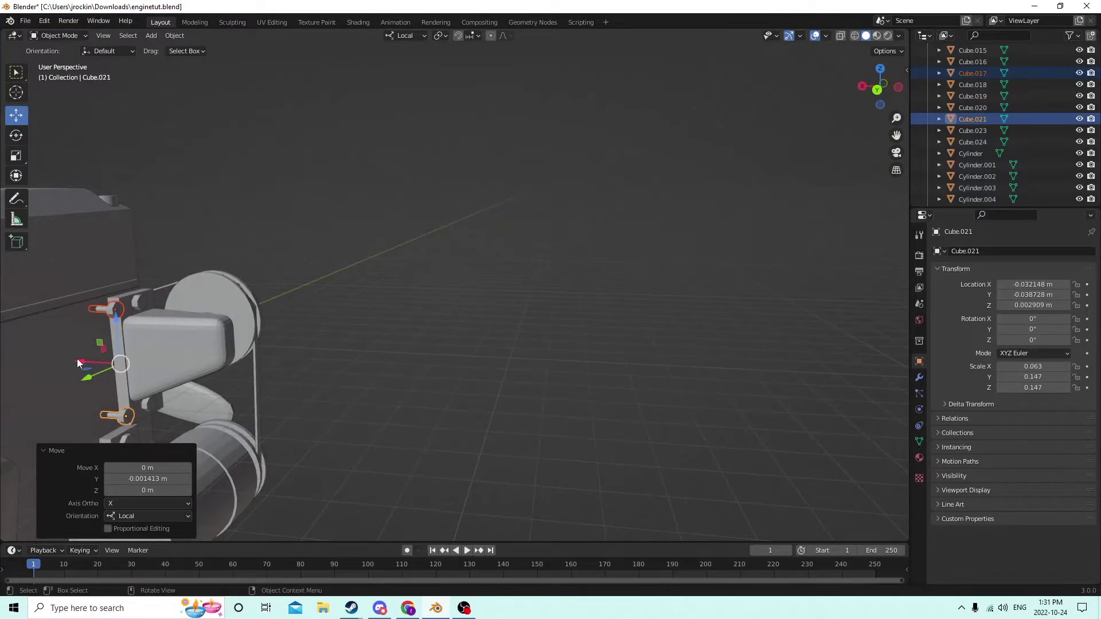
left_click_drag(79, 364, 211, 362)
middle_click_drag(212, 362, 967, 301)
scroll(529, 301, "up", 5)
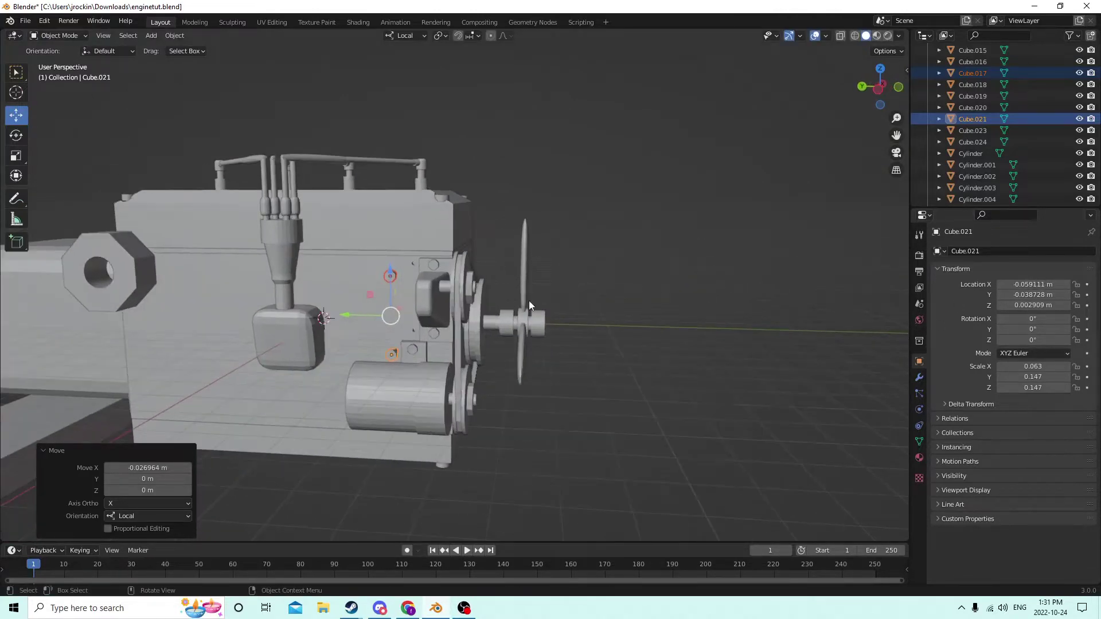
- Deselect the bolts, add a cube mesh and move it about 0.048 m along negative local X, out beside the distributor
middle_click_drag(467, 304, 433, 339)
middle_click_drag(352, 346, 659, 282)
left_click(258, 362)
left_click(263, 381)
key("shift+a")
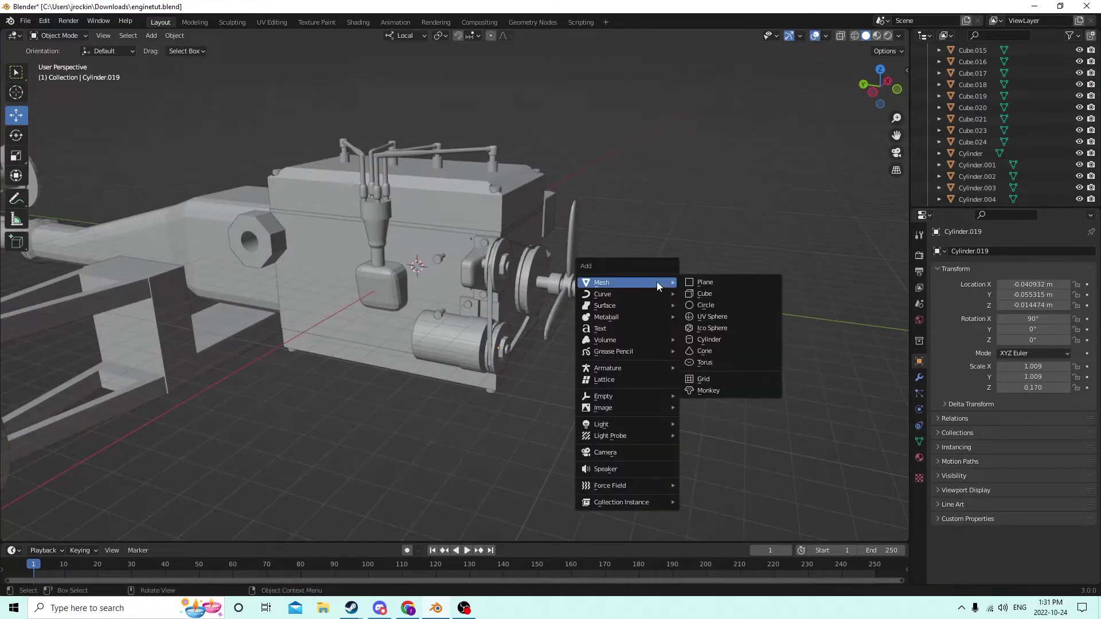
left_click(684, 294)
middle_click_drag(681, 299, 615, 315)
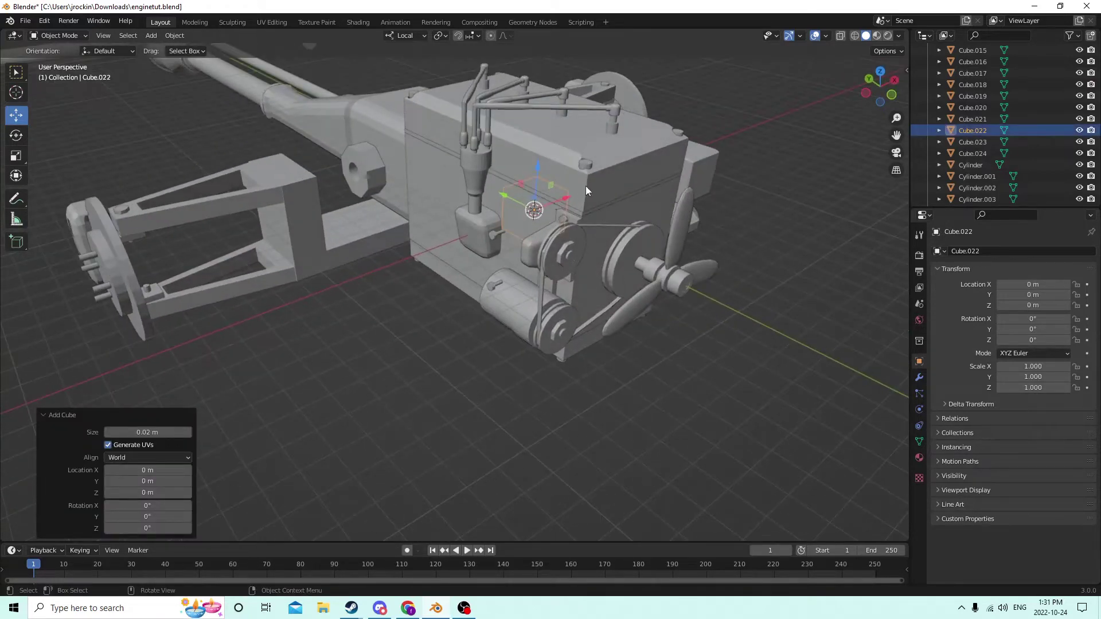
left_click_drag(561, 198, 478, 231)
middle_click_drag(479, 231, 585, 228)
middle_click_drag(542, 199, 210, 221)
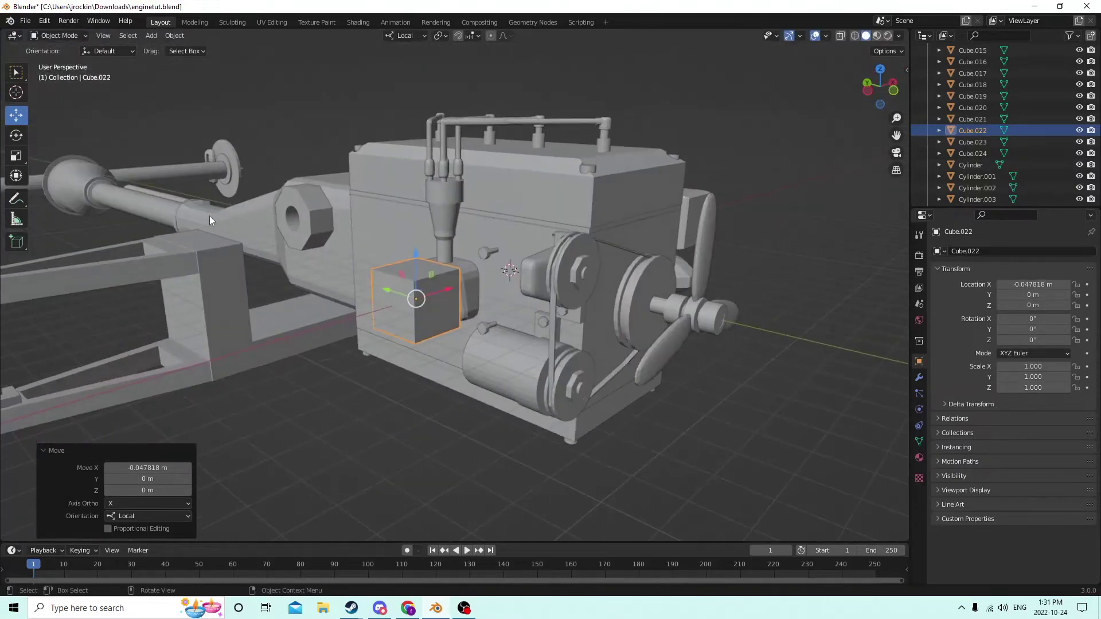
- Scale the new cube to about 0.389 along local Y and 0.187 along local X
left_click(16, 156)
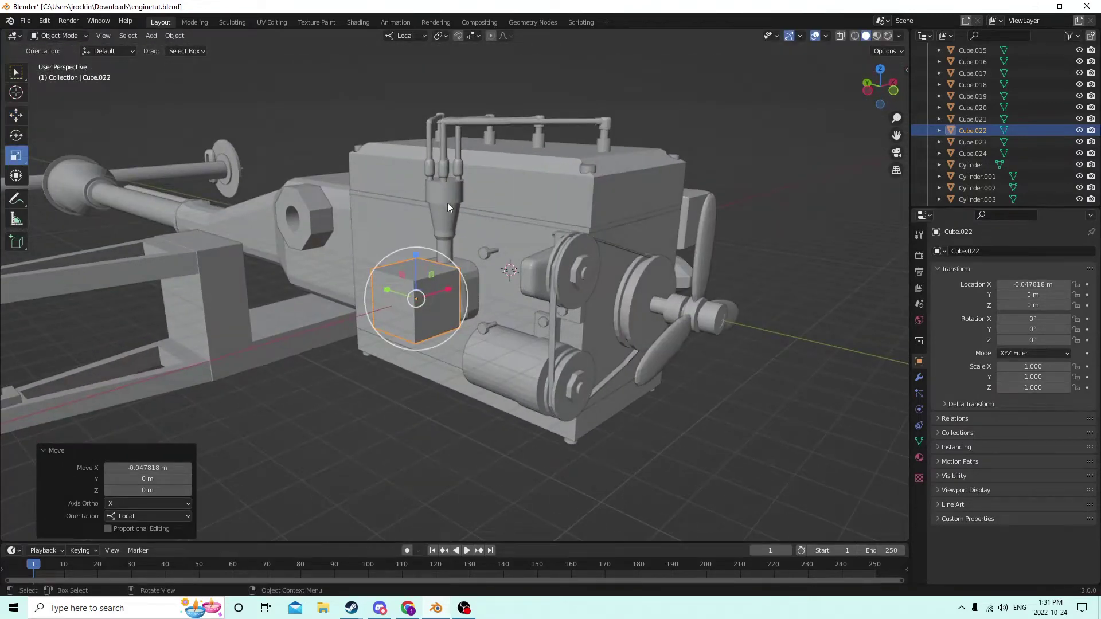
middle_click_drag(447, 201, 470, 225)
left_click_drag(267, 279, 291, 279)
middle_click_drag(458, 196, 496, 211)
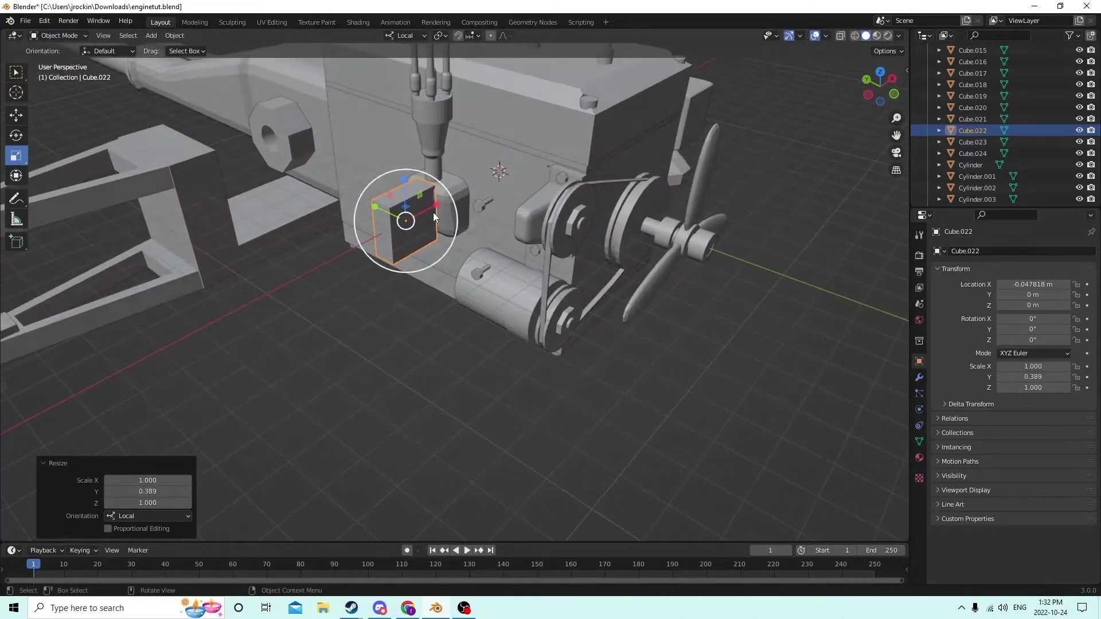
left_click_drag(434, 213, 408, 215)
middle_click_drag(408, 215, 367, 142)
scroll(418, 181, "up", 1)
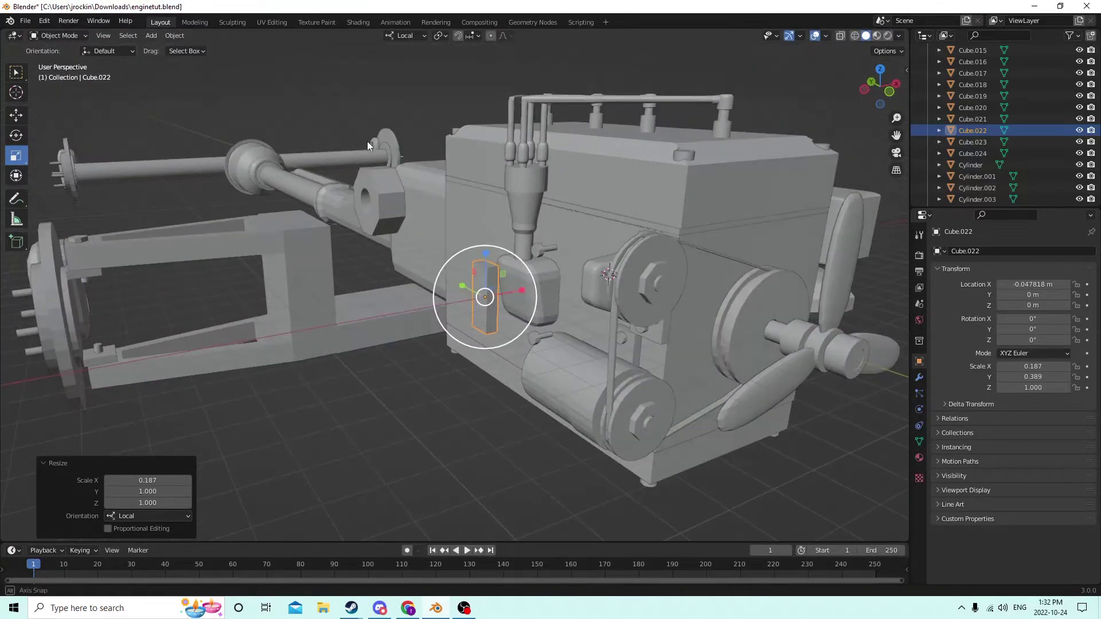
- Stretch the thin block into a tall plate, with scale about 0.702 along Y and 2.203 along Z
left_click(17, 114)
scroll(274, 120, "down", 2)
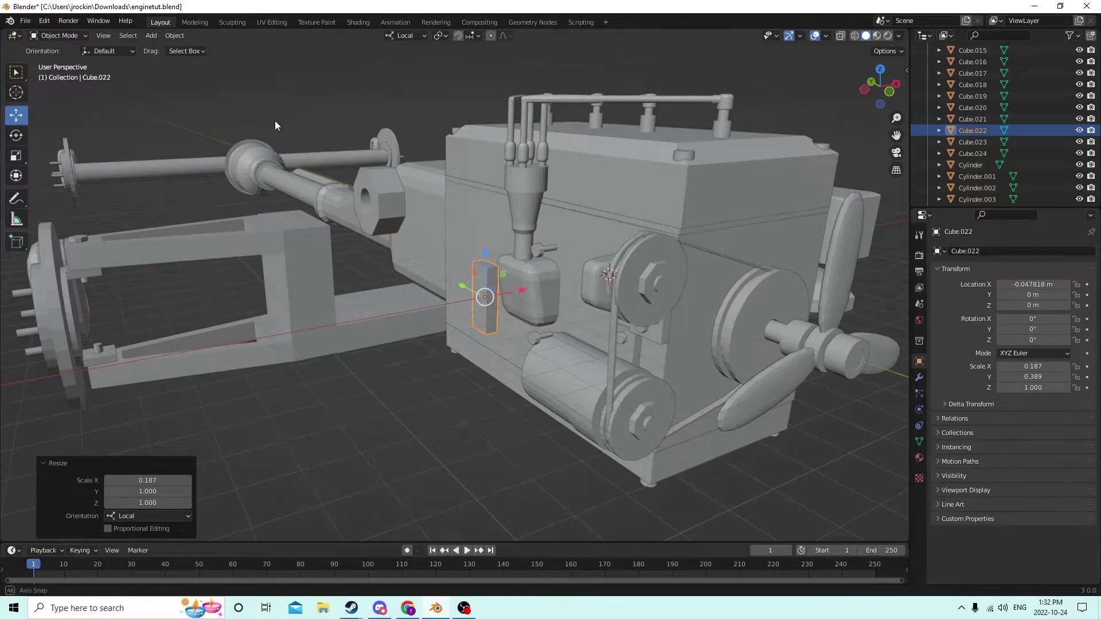
scroll(308, 142, "up", 3)
middle_click_drag(274, 120, 293, 95)
scroll(305, 143, "down", 2)
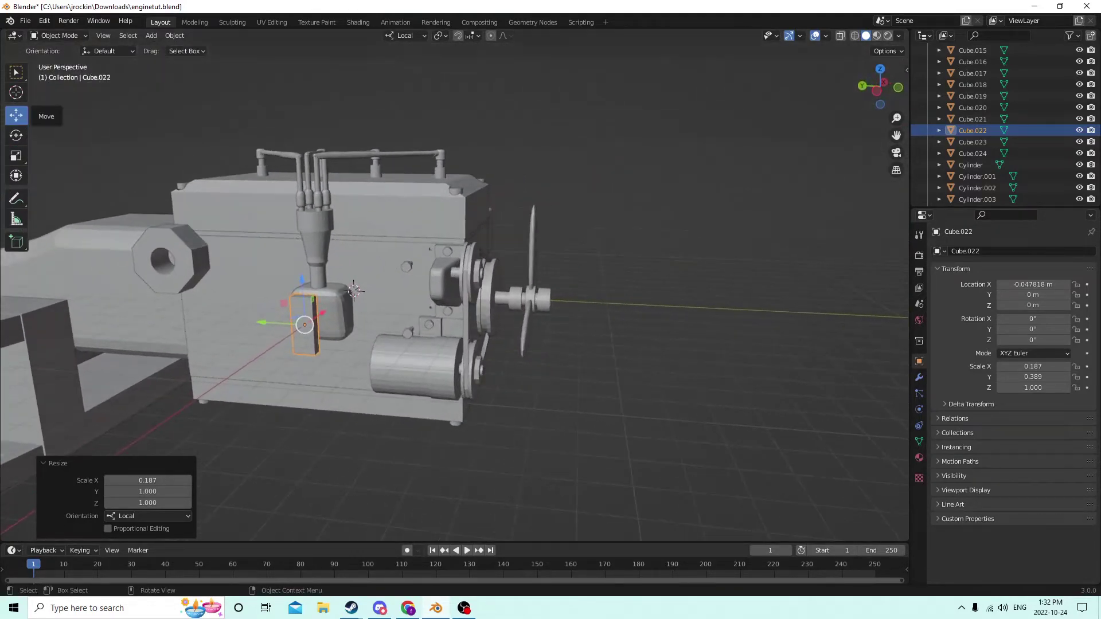
left_click(16, 156)
middle_click_drag(155, 169, 190, 175)
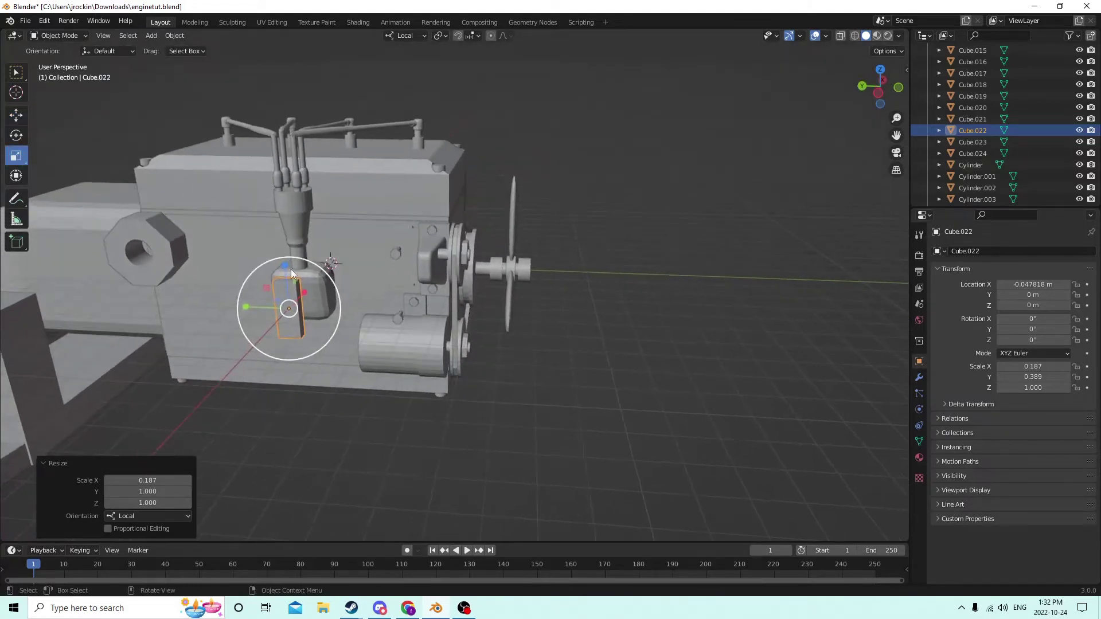
left_click_drag(242, 308, 205, 304)
middle_click_drag(206, 304, 247, 297)
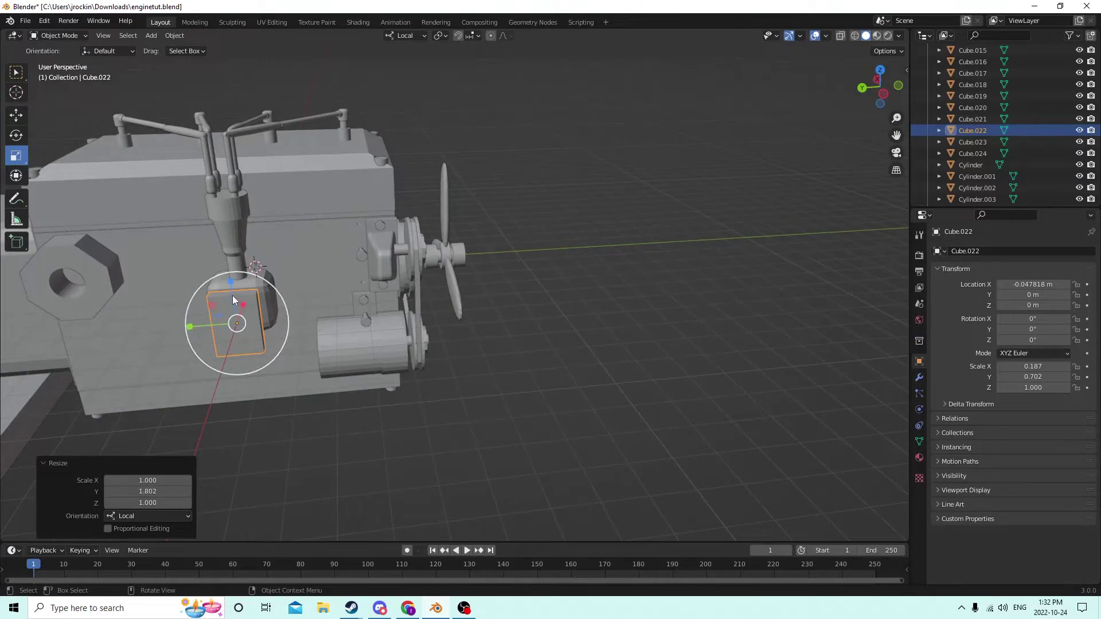
left_click_drag(230, 281, 225, 217)
middle_click_drag(226, 218, 603, 254)
- Move the plate about 0.0166 m toward the engine block along local X and to about -0.032 m along Y
left_click(16, 115)
left_click_drag(583, 249, 621, 236)
middle_click_drag(620, 236, 732, 206)
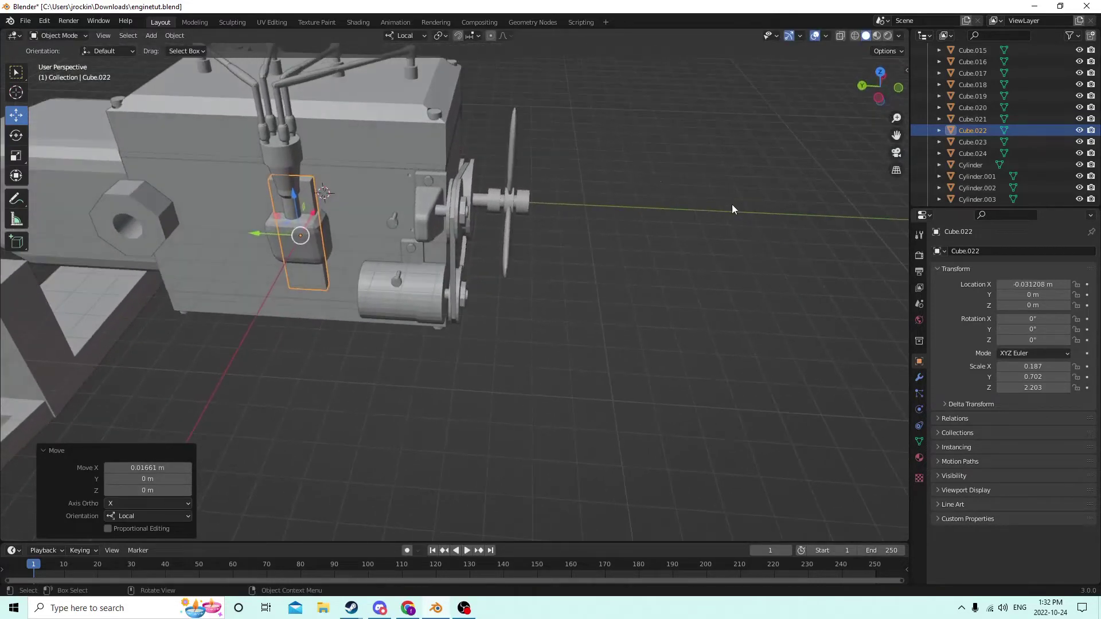
scroll(288, 191, "up", 1)
left_click_drag(216, 223, 330, 214)
left_click(328, 208)
left_click(328, 207)
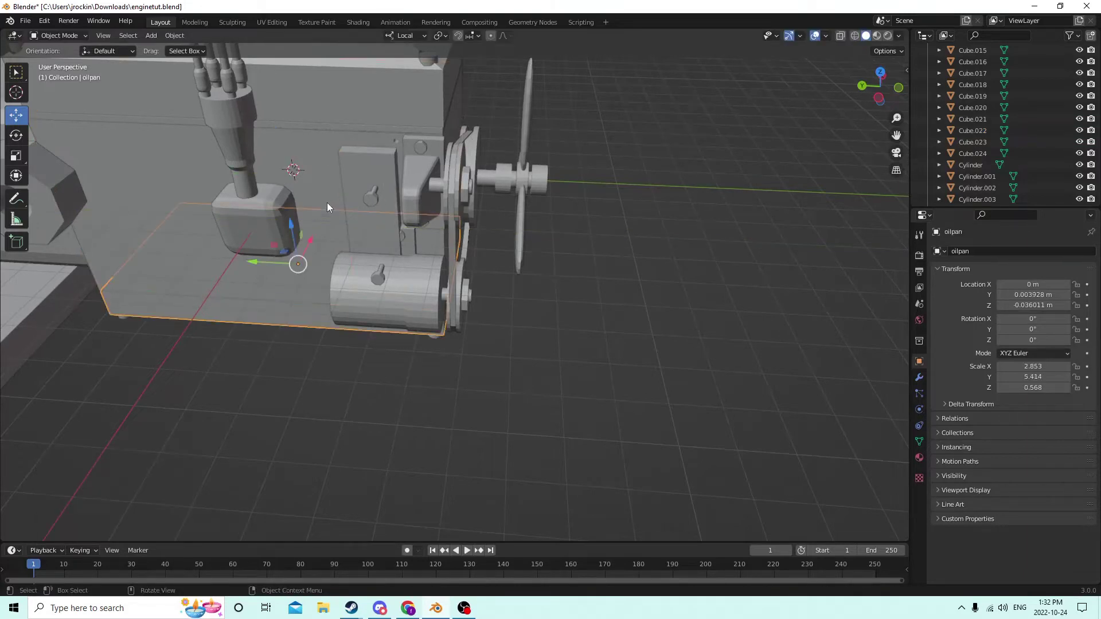
left_click(352, 198)
- Push the plate further into the engine's side along local X, to about -0.029 m
middle_click_drag(352, 197, 268, 300)
key("g")
key("x")
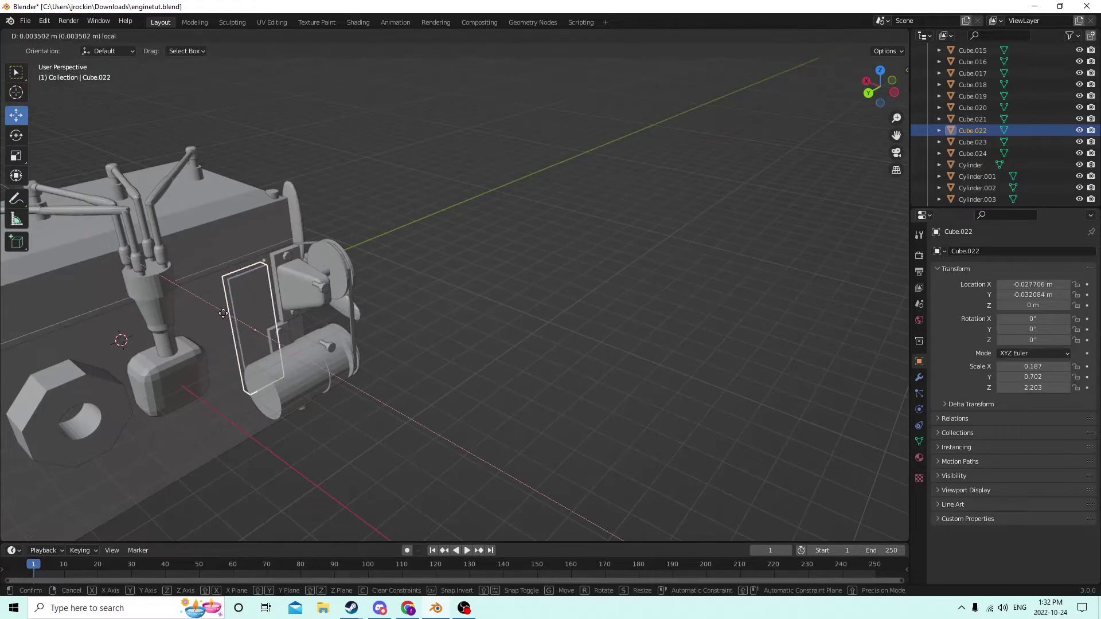
left_click(226, 312)
- Raise the plate along local Z to about 0.0218 m, above the lower pulley's cylinder
middle_click_drag(239, 287, 264, 202)
key("g")
key("z")
left_click(269, 275)
scroll(257, 224, "up", 2)
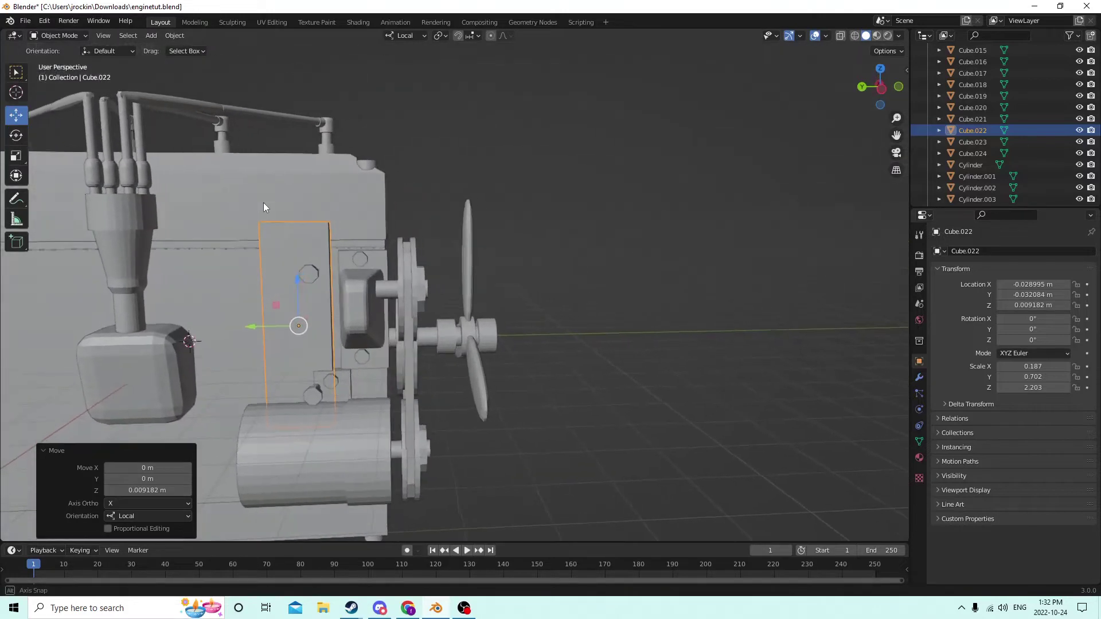
key("g")
key("z")
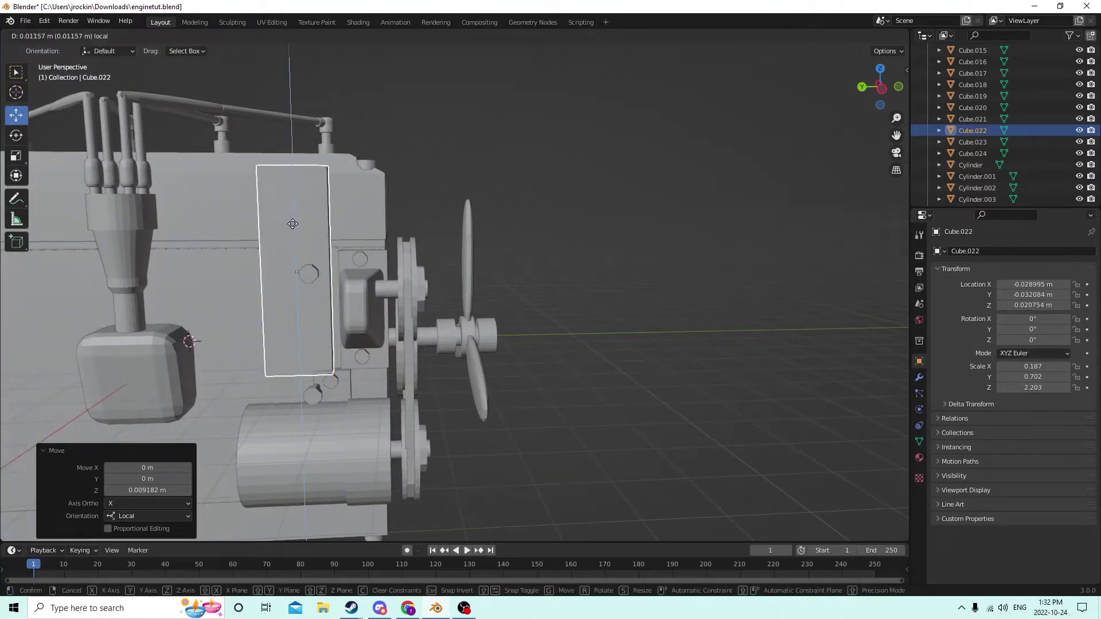
left_click(293, 218)
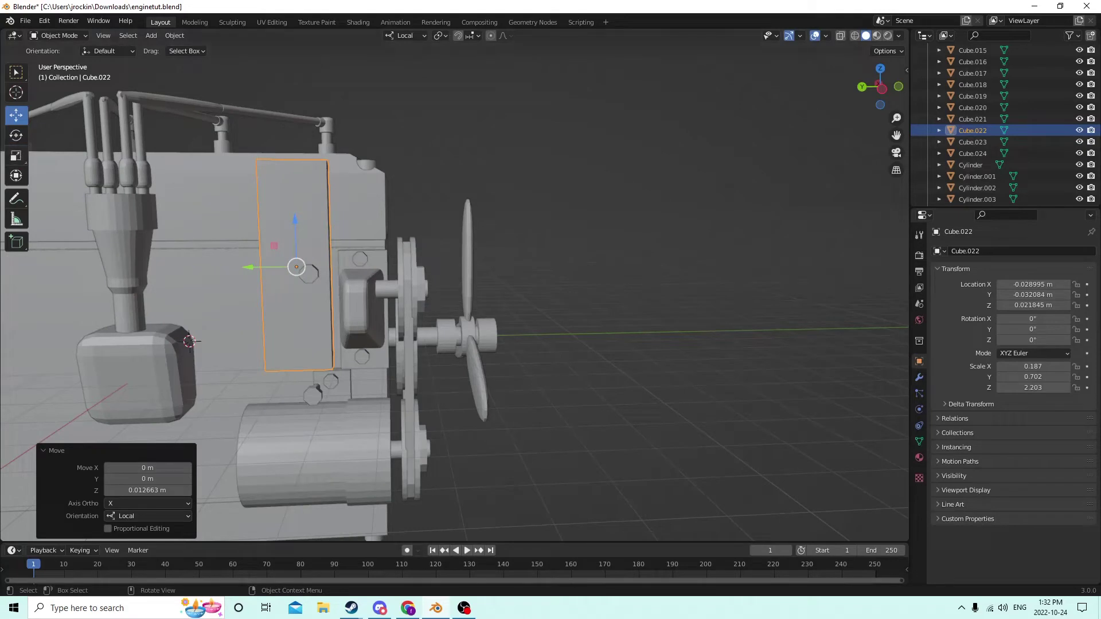
- Shorten the plate to a Z scale of about 1.445 and lower it about 0.0077 m along local Z
left_click(16, 155)
left_click_drag(292, 220, 297, 238)
right_click(294, 232)
scroll(297, 245, "up", 2)
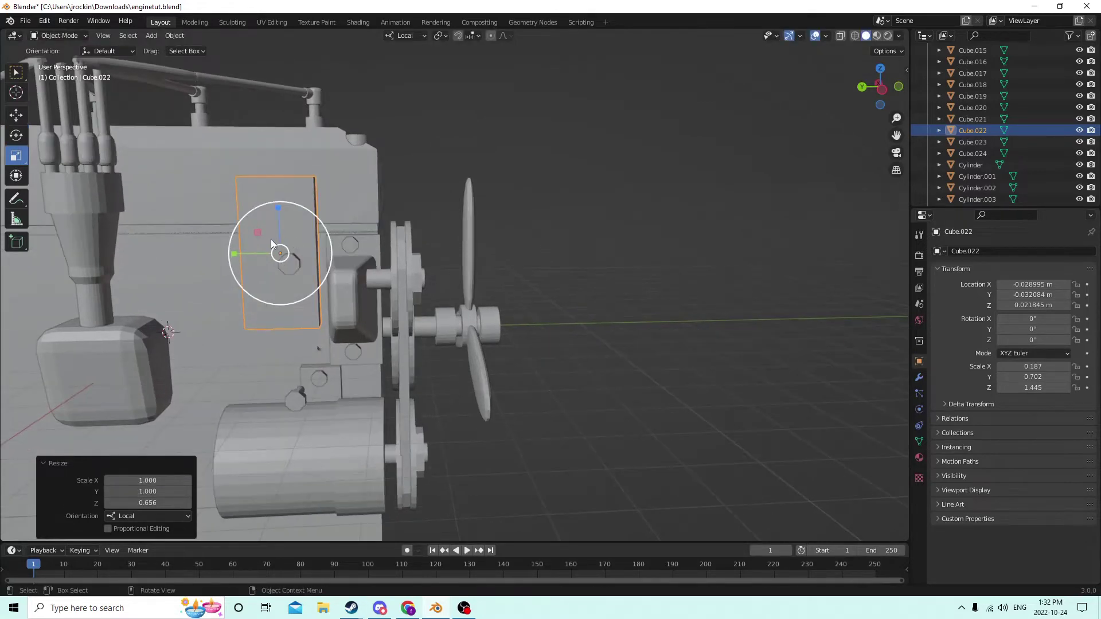
mouse_move(272, 240)
middle_mouse_down()
mouse_move(336, 247)
mouse_move(274, 250)
middle_mouse_up()
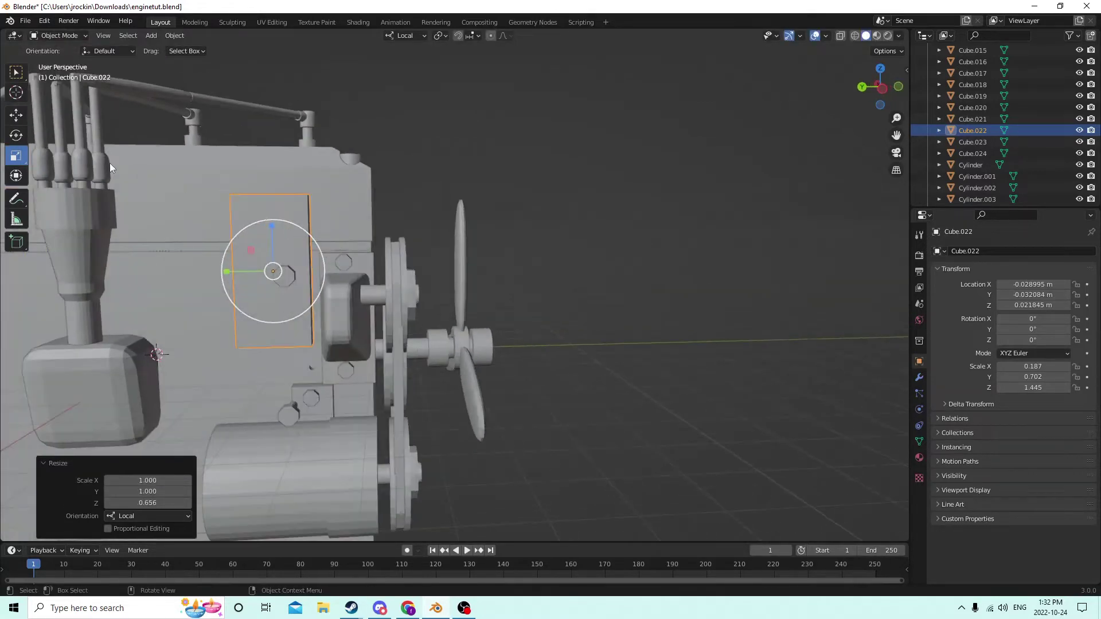
left_click(17, 117)
left_click_drag(275, 230, 278, 265)
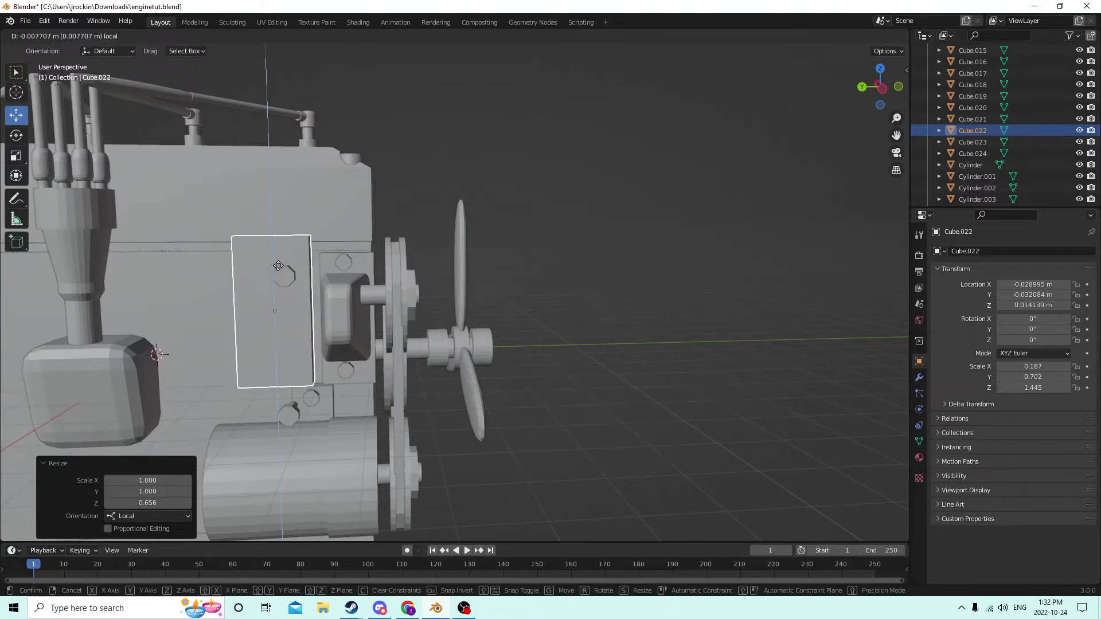
- Shorten the plate to a Z scale of about 1.242 and shift it to about -0.0335 m along Y and 0.0119 m along Z
left_click(15, 156)
left_click_drag(273, 267, 276, 276)
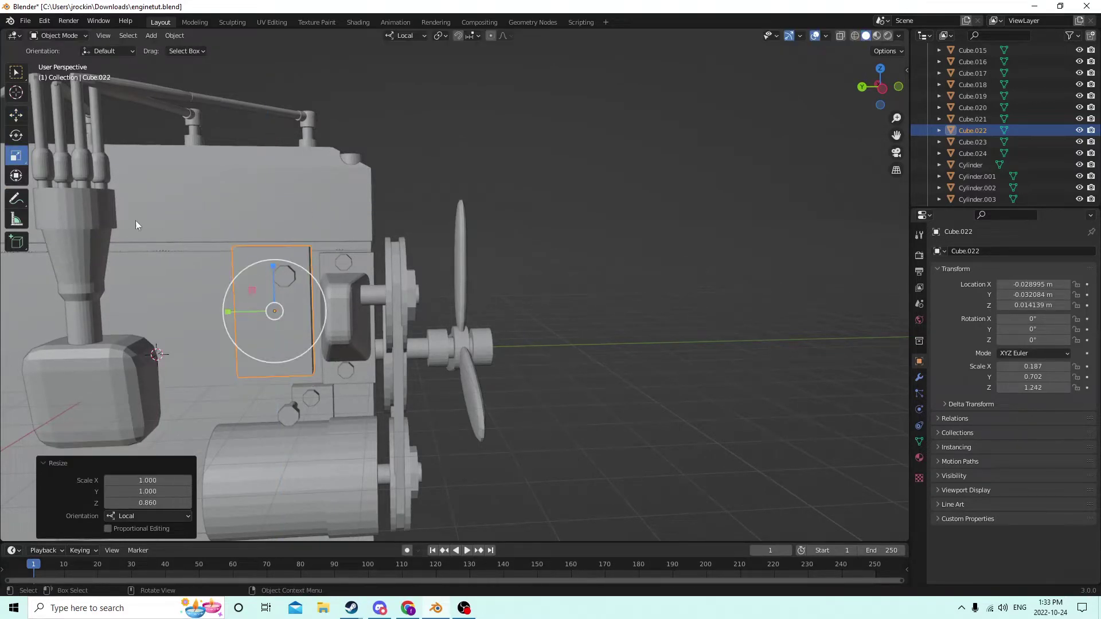
left_click(16, 114)
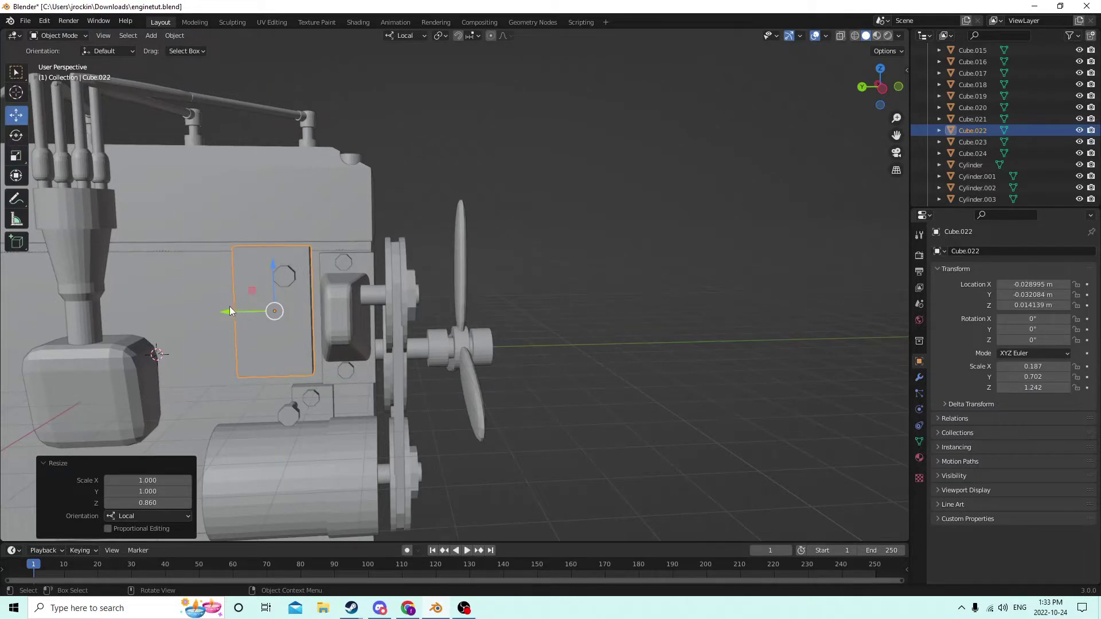
left_click_drag(230, 311, 234, 313)
left_click_drag(280, 259, 280, 271)
- Move the two plate bolts about 0.0277 m along local X so they sit in the plate
middle_click_drag(280, 271, 317, 357)
left_click(317, 360)
left_click(312, 288, "shift")
middle_click_drag(312, 288, 290, 397)
left_click_drag(300, 371, 187, 339)
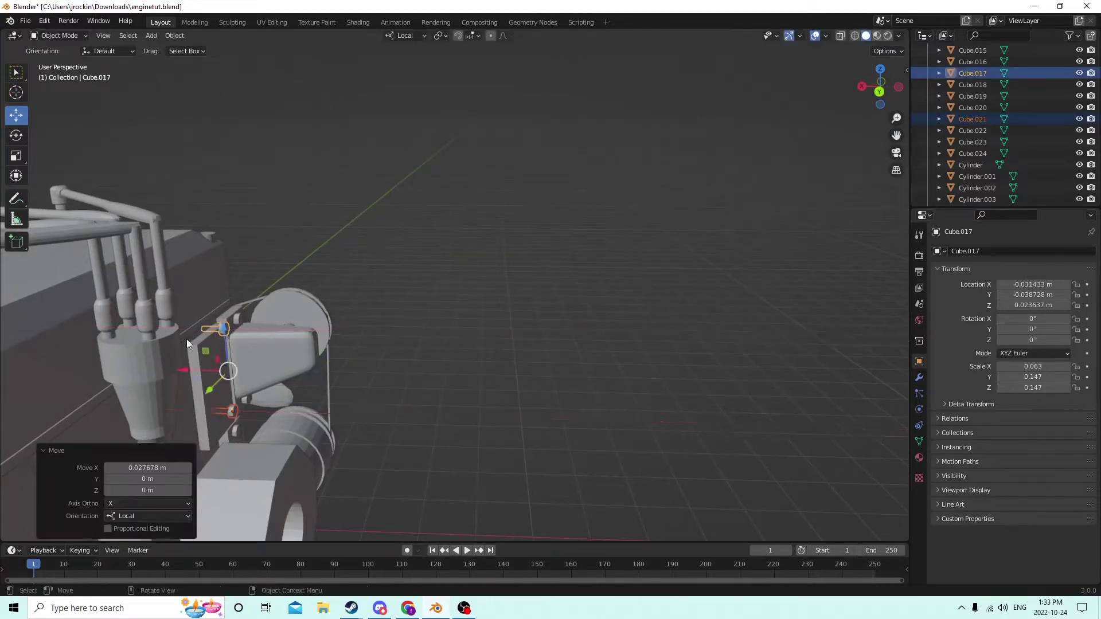
middle_click_drag(187, 339, 175, 317)
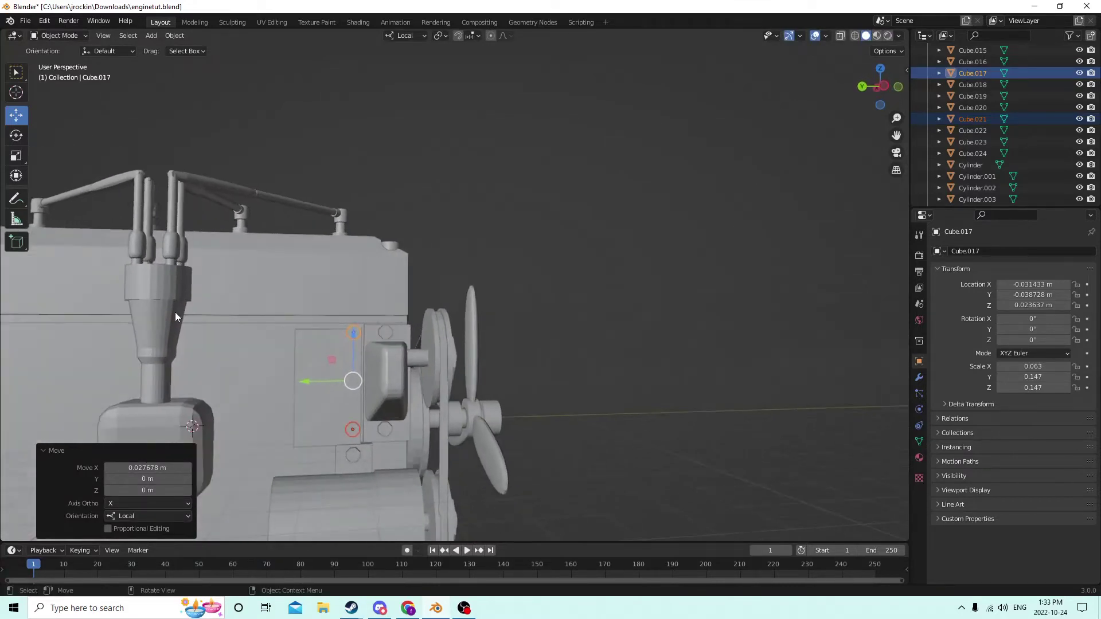
- Raise the plate along local Z to about 0.013 m so it lines up with its two bolts
left_click(316, 379)
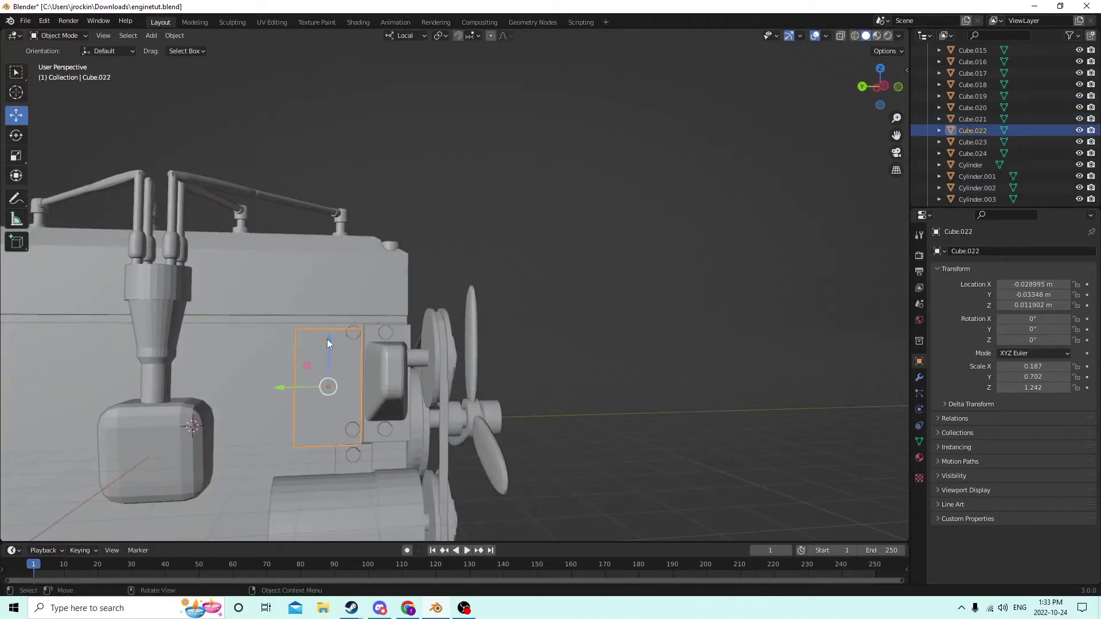
left_click_drag(328, 338, 328, 326)
middle_click_drag(383, 264, 404, 370)
scroll(355, 279, "up", 1)
scroll(377, 299, "down", 2)
- Duplicate the plate's upper and lower bolts in place
left_click(356, 328)
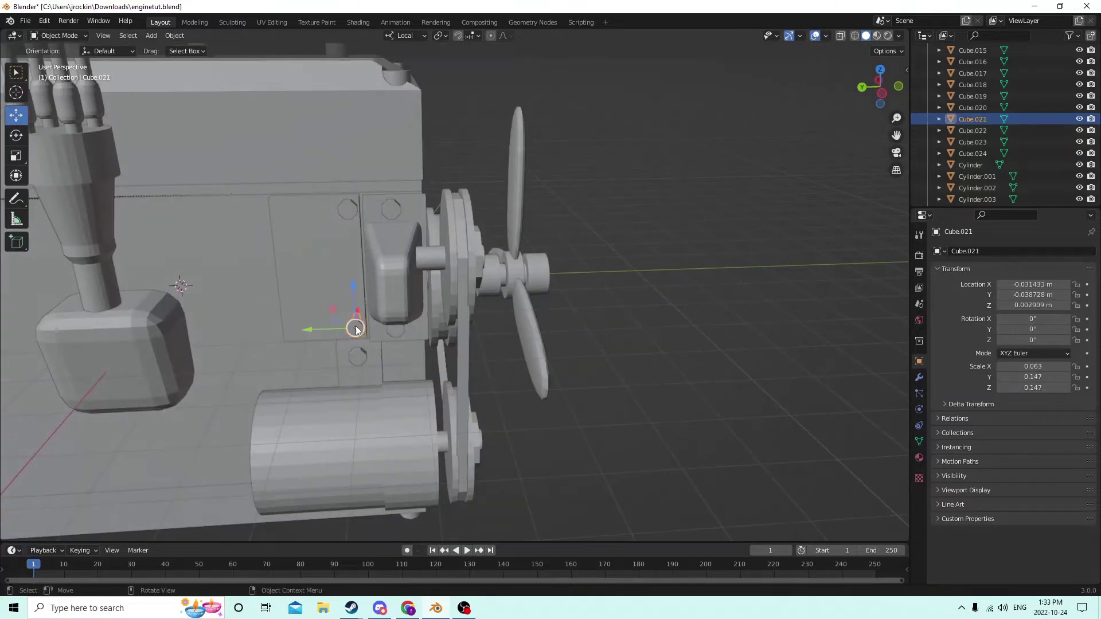
left_click(348, 208, "shift")
middle_click_drag(370, 246, 477, 264)
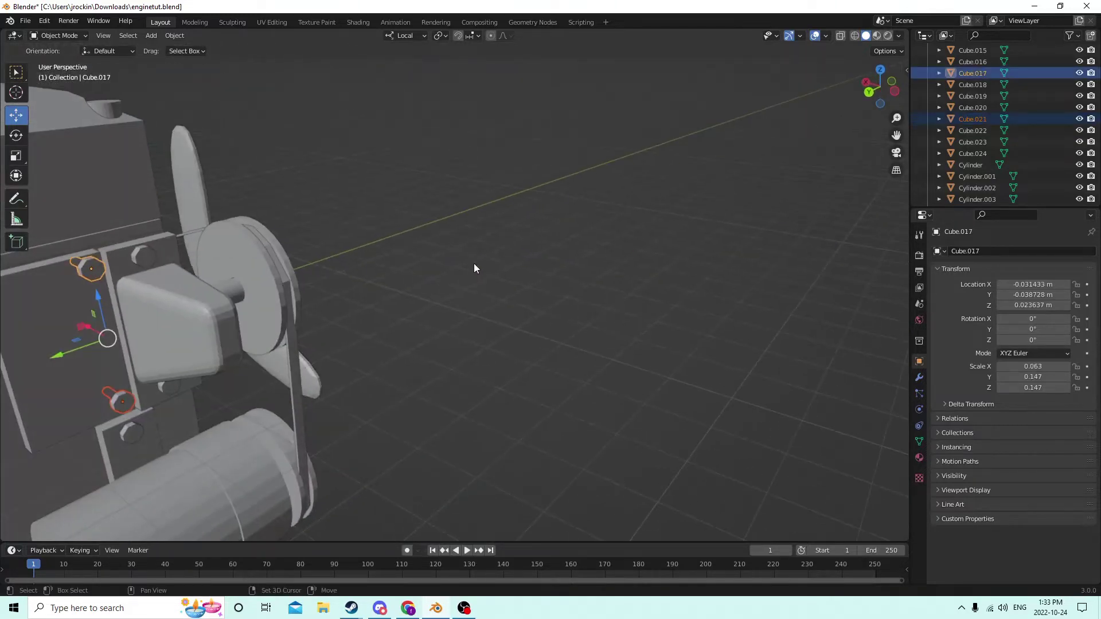
key("shift+d")
right_click(511, 235)
middle_click_drag(234, 265, 167, 308)
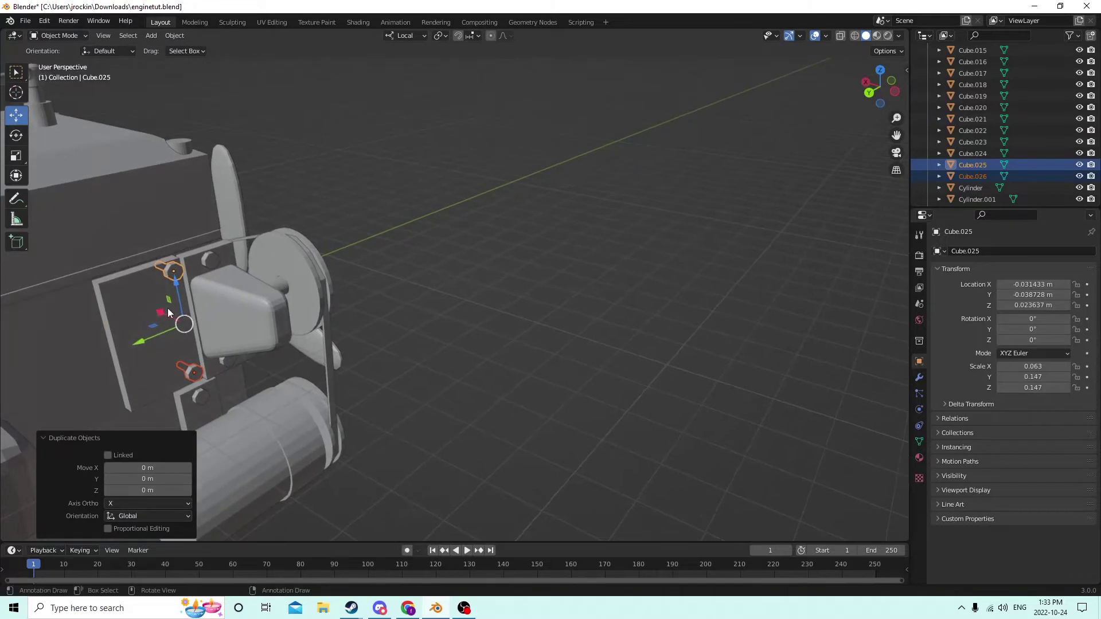
left_click_drag(159, 317, 274, 338)
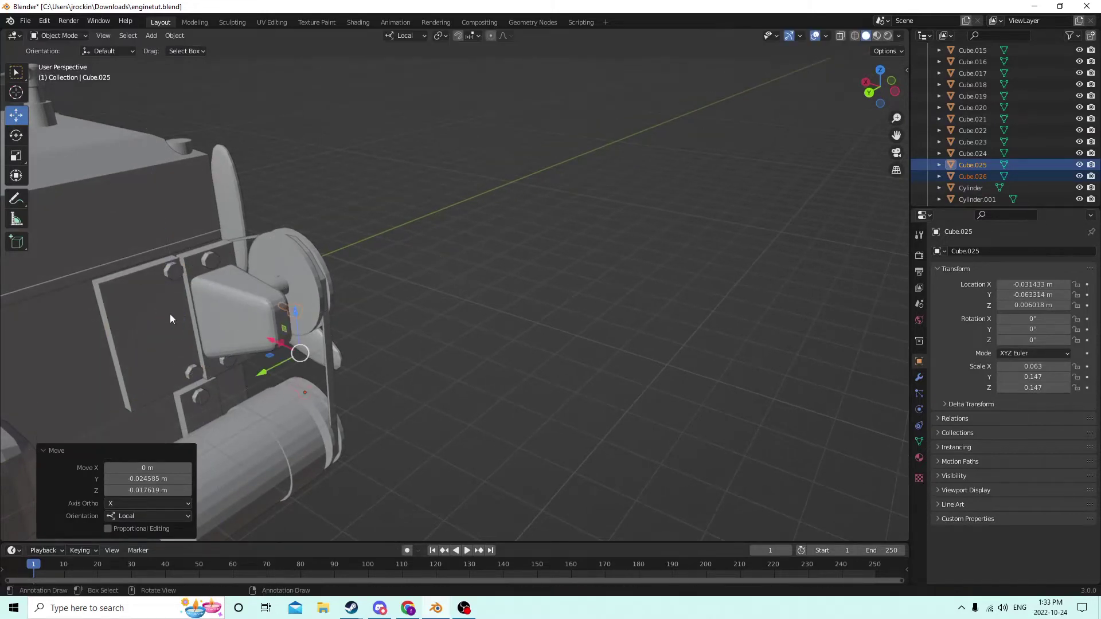
middle_click_drag(176, 309, 173, 284)
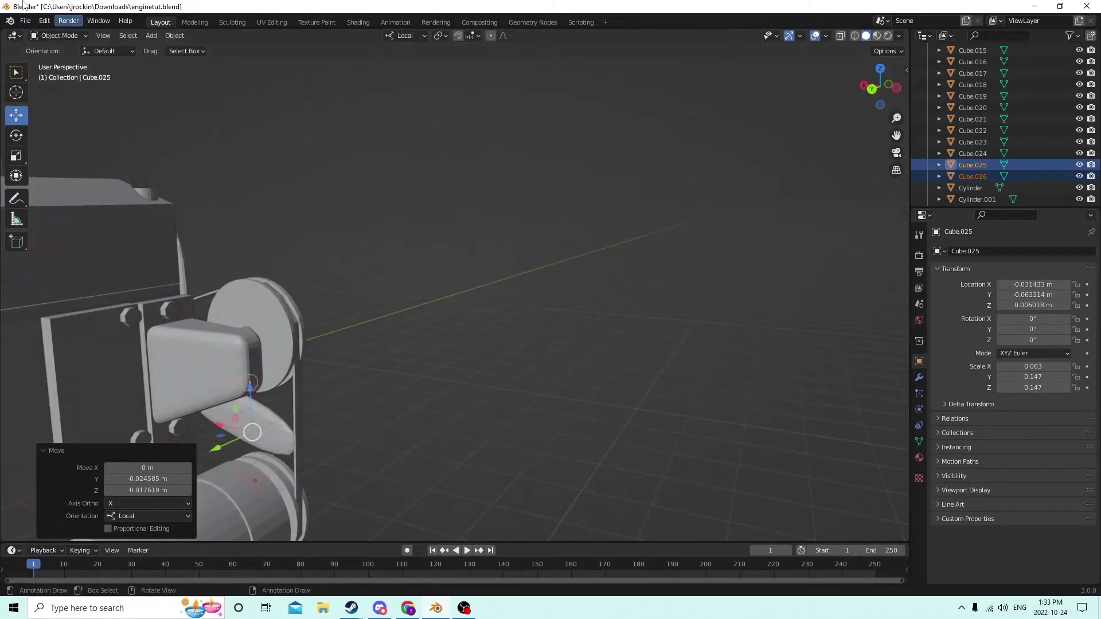
left_click(43, 21)
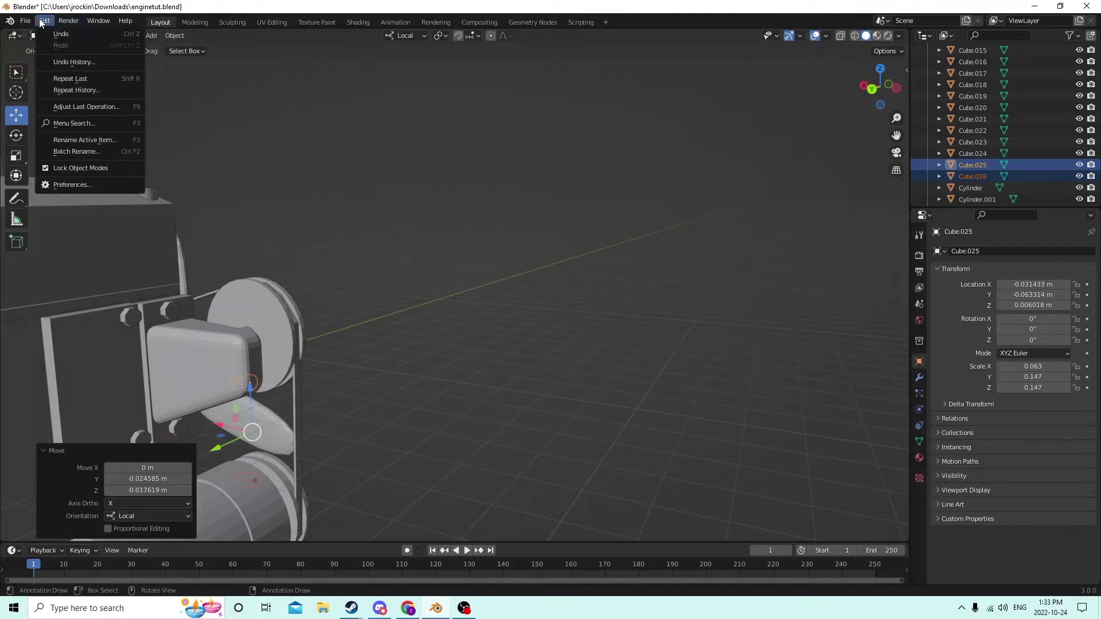
left_click(52, 33)
- Pull the duplicated bolts outward from the plate along local X to about -0.0601 m
middle_click_drag(410, 221, 428, 267)
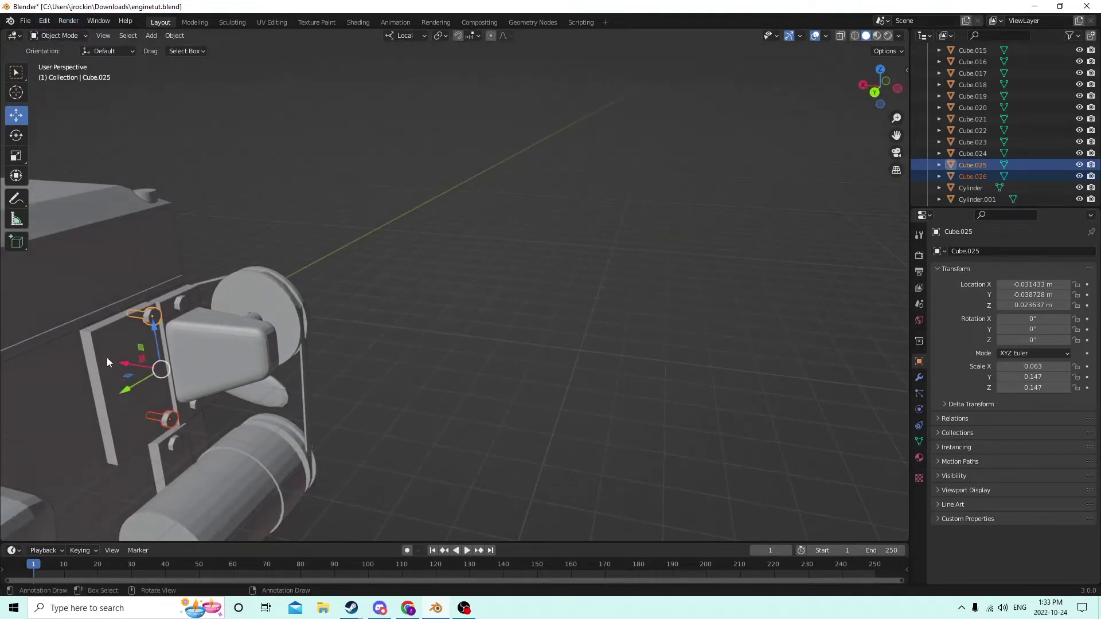
left_click_drag(123, 366, 219, 346)
middle_click_drag(218, 345, 94, 304)
- Cut the two original bolts out of the plate with a Bool Tool Auto Boolean Difference
left_click(470, 358)
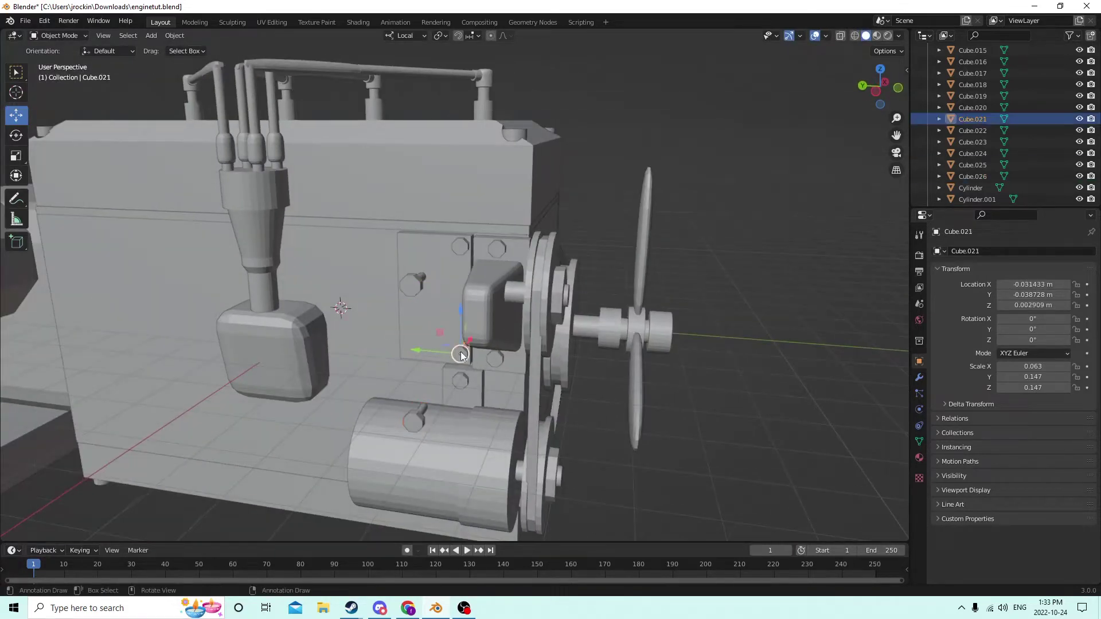
left_click(460, 243, "shift")
left_click(450, 280, "shift")
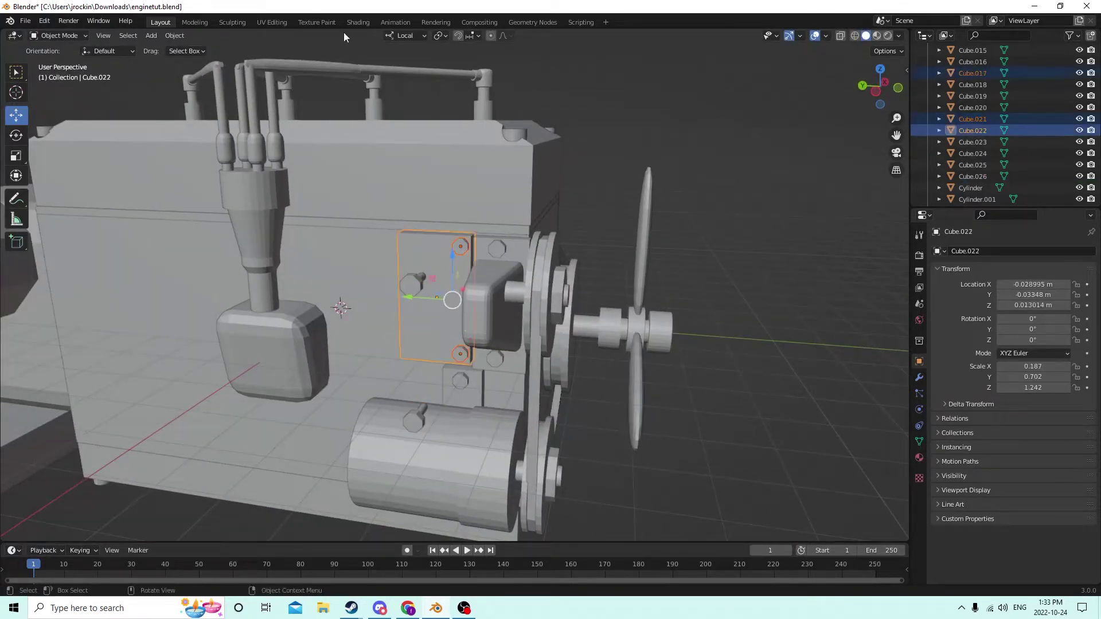
left_click(175, 35)
mouse_move(192, 417)
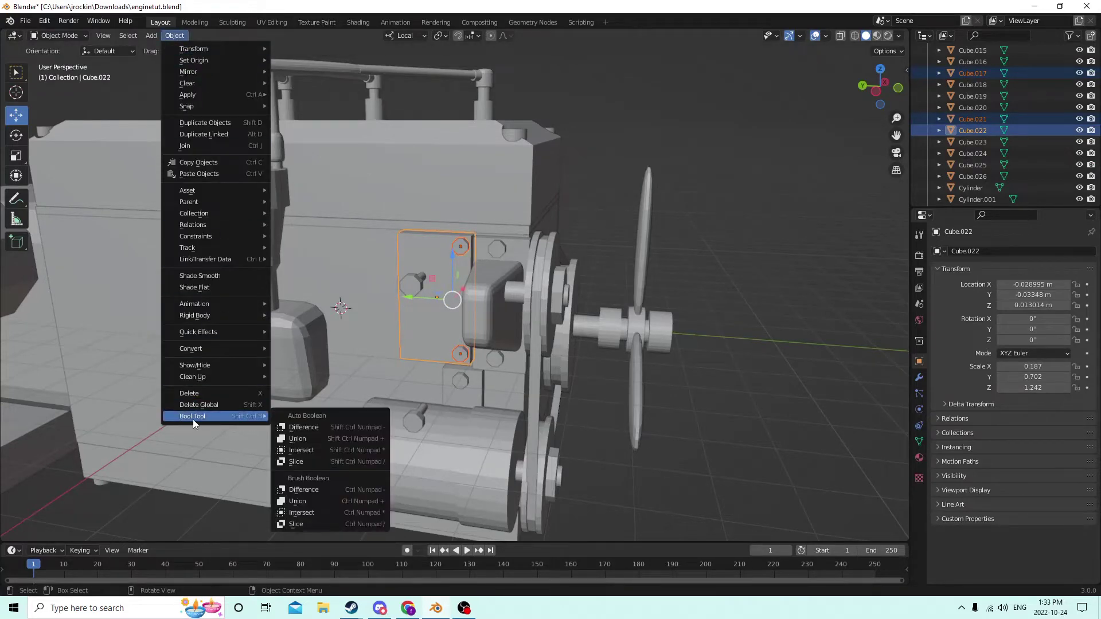
left_click(342, 430)
- Move the two spare bolts further outward along local X to about -0.0789 m and deselect everything
middle_click_drag(332, 408, 314, 392)
left_click(346, 387)
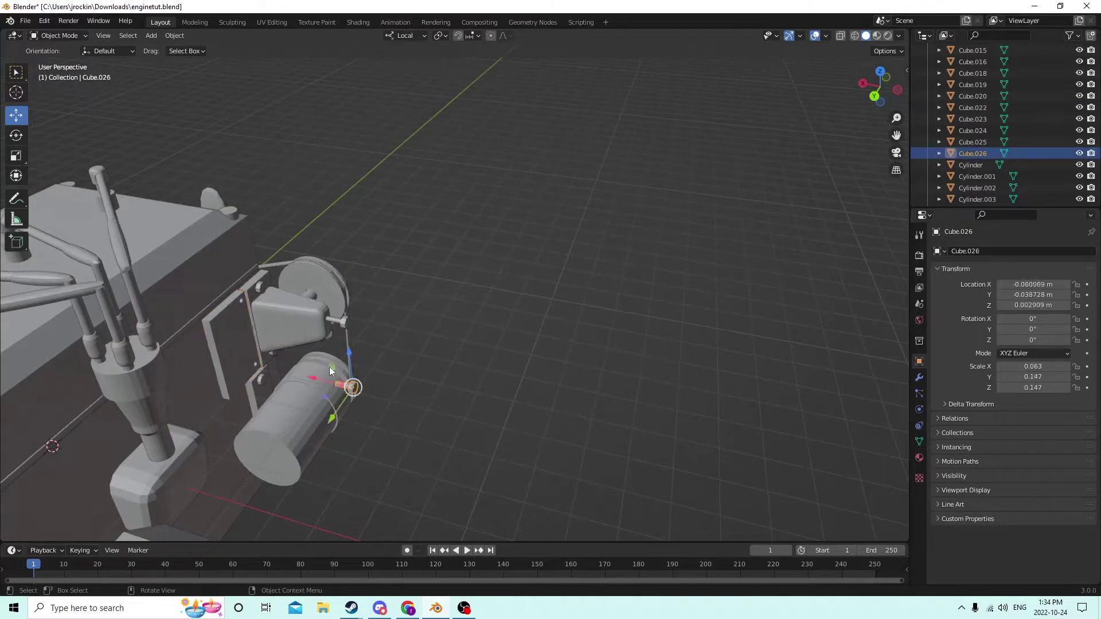
left_click(338, 321, "shift")
middle_click_drag(344, 319, 382, 335)
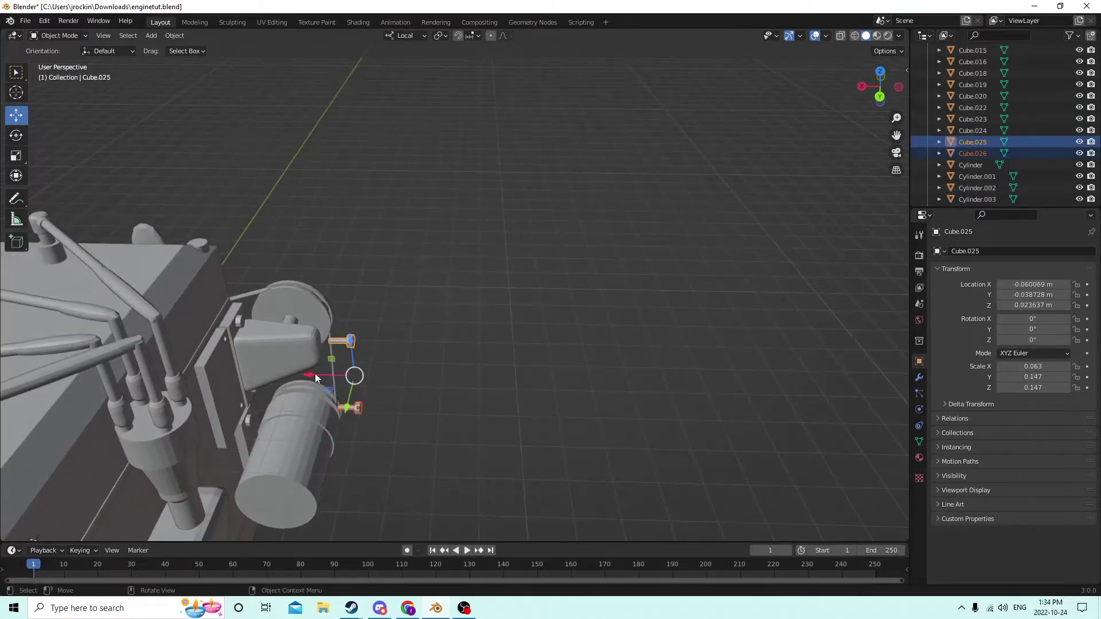
left_click_drag(304, 377, 339, 356)
middle_click_drag(339, 356, 190, 305)
left_click(617, 166)
middle_click_drag(617, 166, 555, 191)
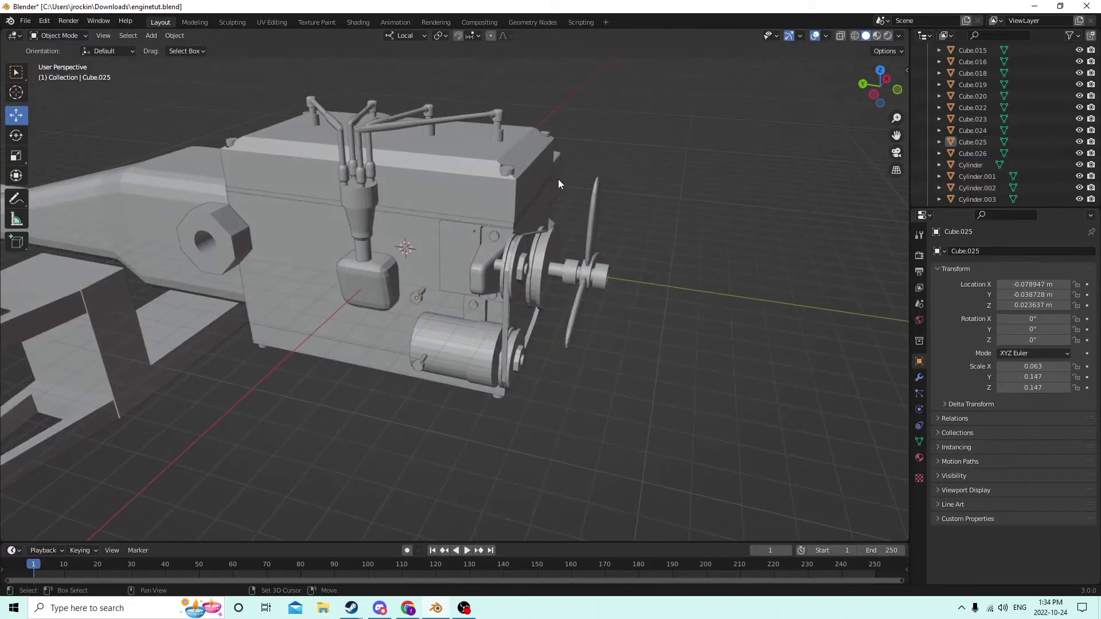
key("shift+d")
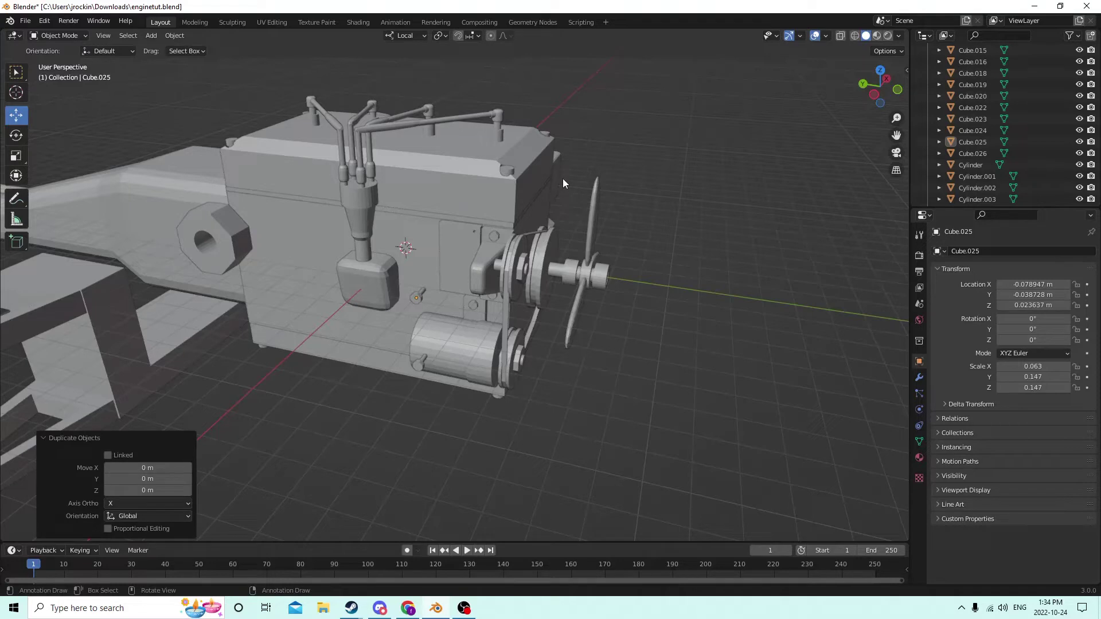
left_click(45, 23)
left_click(63, 35)
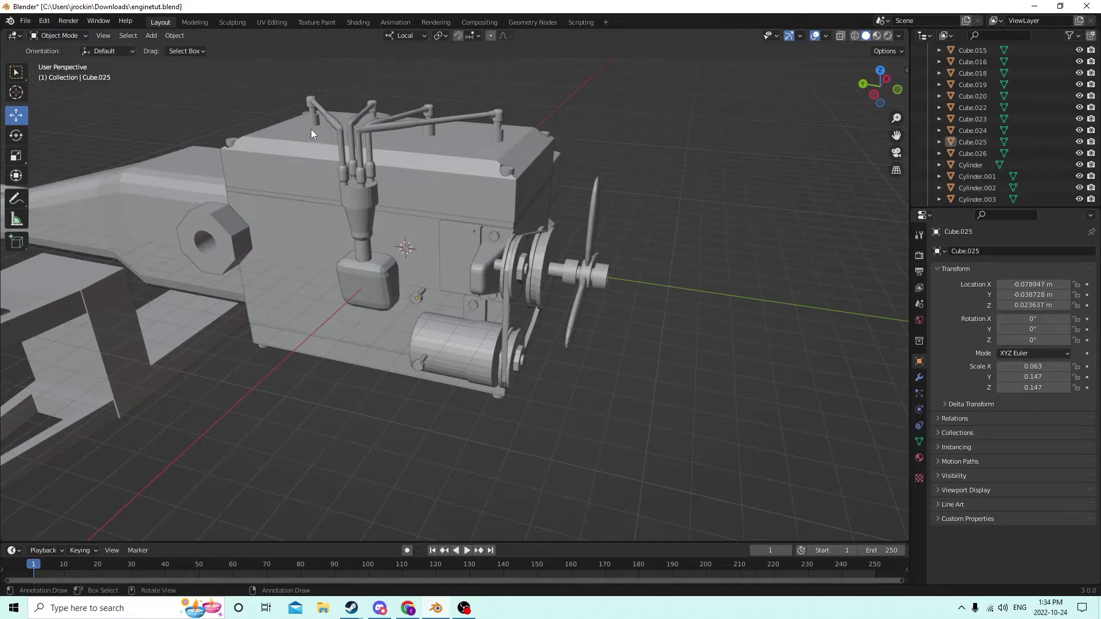
- Add a 0.02 m cube and move it onto the plate at about X -0.0244 m, Y -0.0336 m and Z 0.0131 m
key("shift+a")
mouse_move(314, 127)
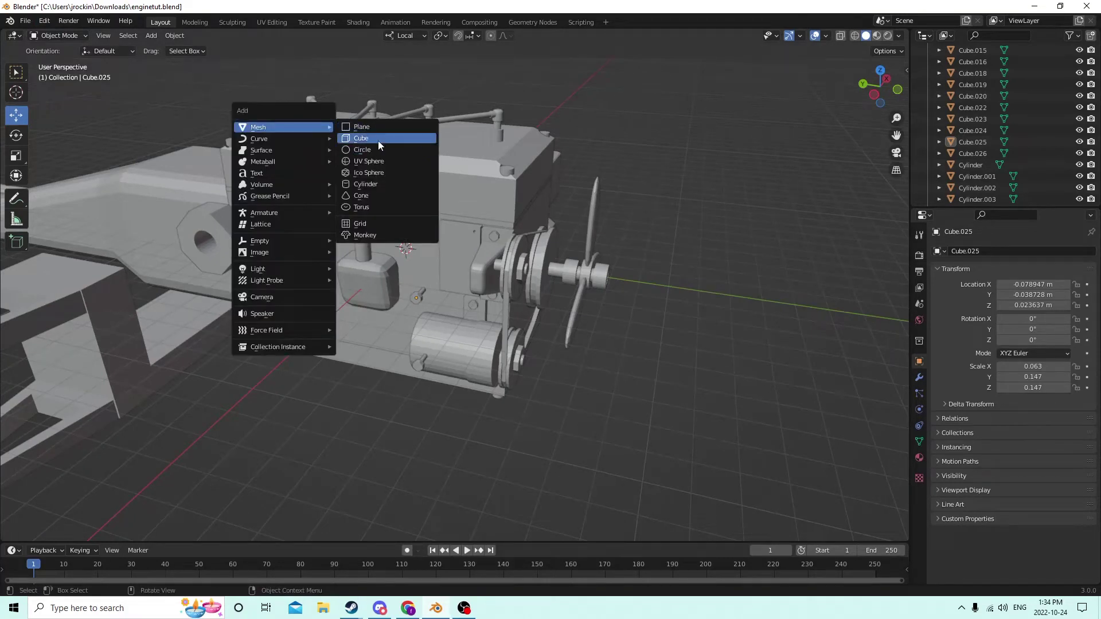
left_click(376, 138)
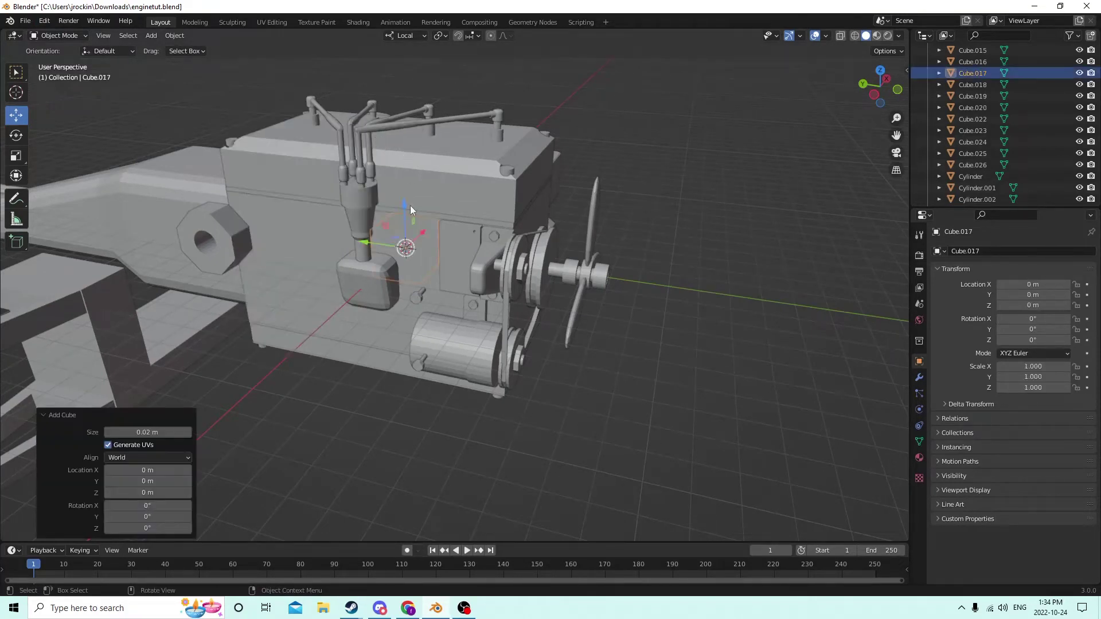
left_click_drag(358, 243, 412, 251)
middle_click_drag(431, 255, 440, 264)
left_click_drag(243, 252, 272, 232)
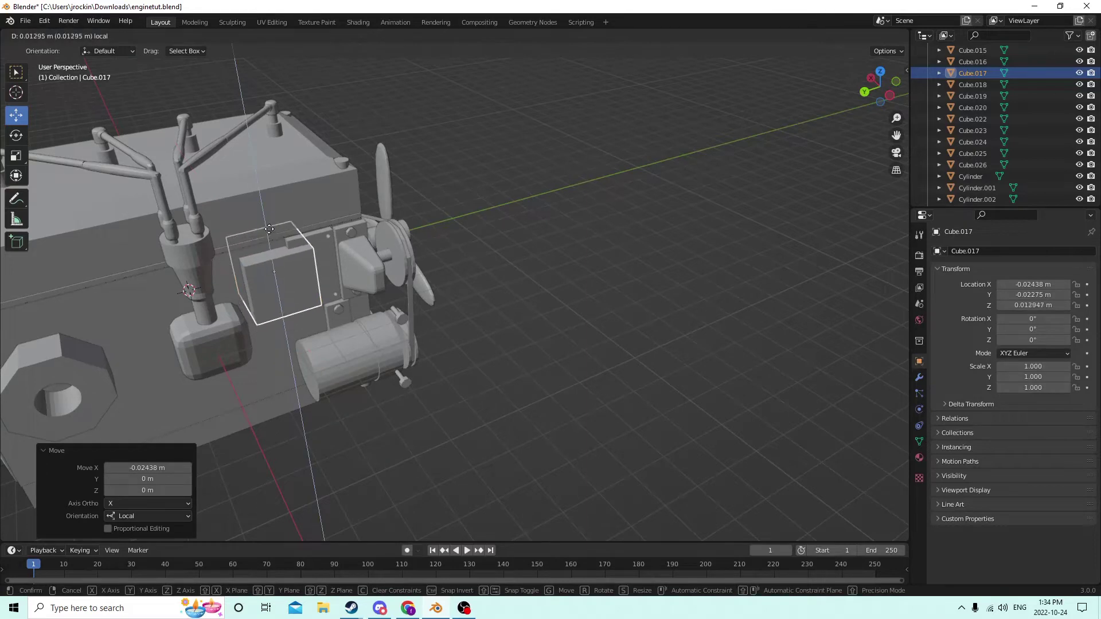
mouse_move(272, 233)
middle_mouse_down()
mouse_move(243, 233)
mouse_move(269, 238)
middle_mouse_up()
left_click_drag(290, 243, 326, 240)
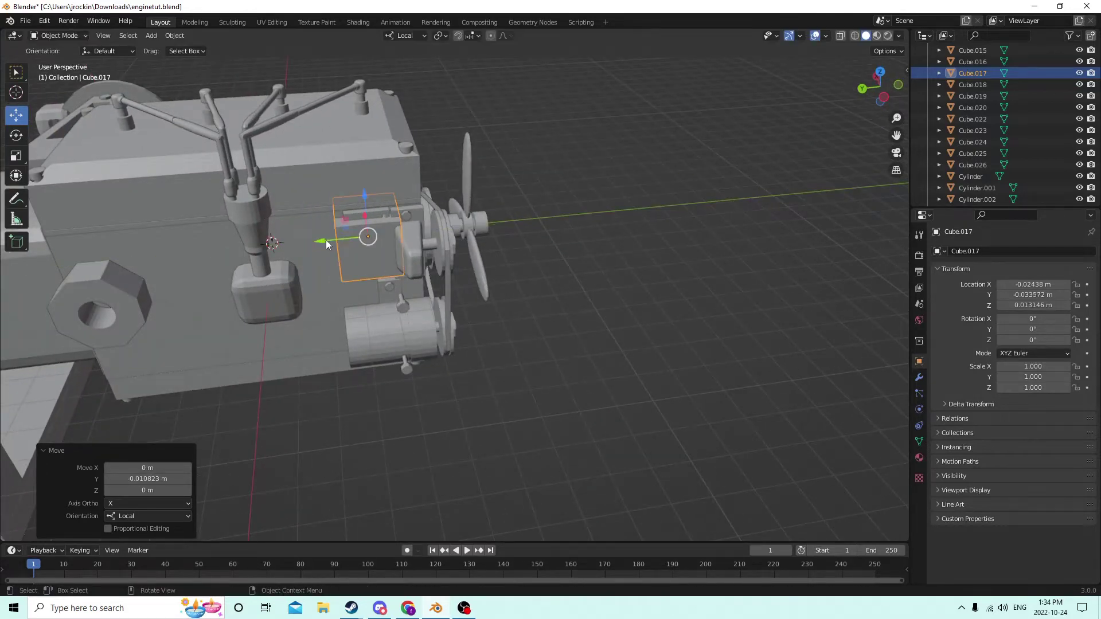
- Narrow the new cube to a Y scale of about 0.679 to match the plate's width
left_click(16, 156)
scroll(323, 211, "up", 2)
middle_click_drag(322, 210, 321, 202)
scroll(318, 201, "up", 2)
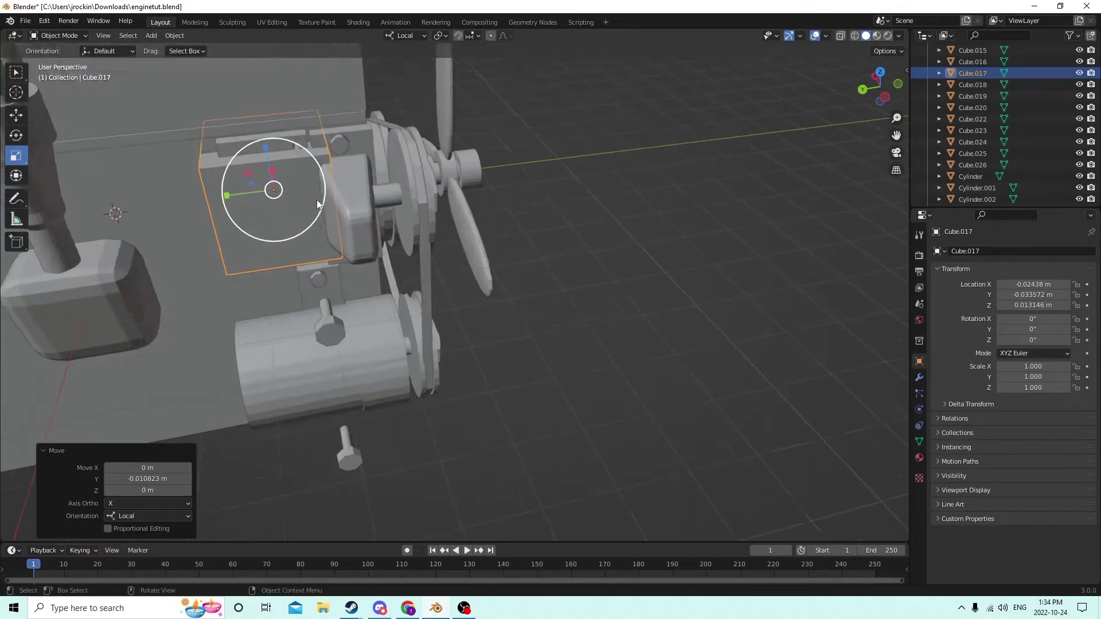
left_click_drag(227, 198, 245, 197)
scroll(259, 211, "down", 2)
- Reduce the cube's height to a Z scale of about 0.857 so it fits between the plate's bolt holes
middle_click_drag(259, 212, 60, 169)
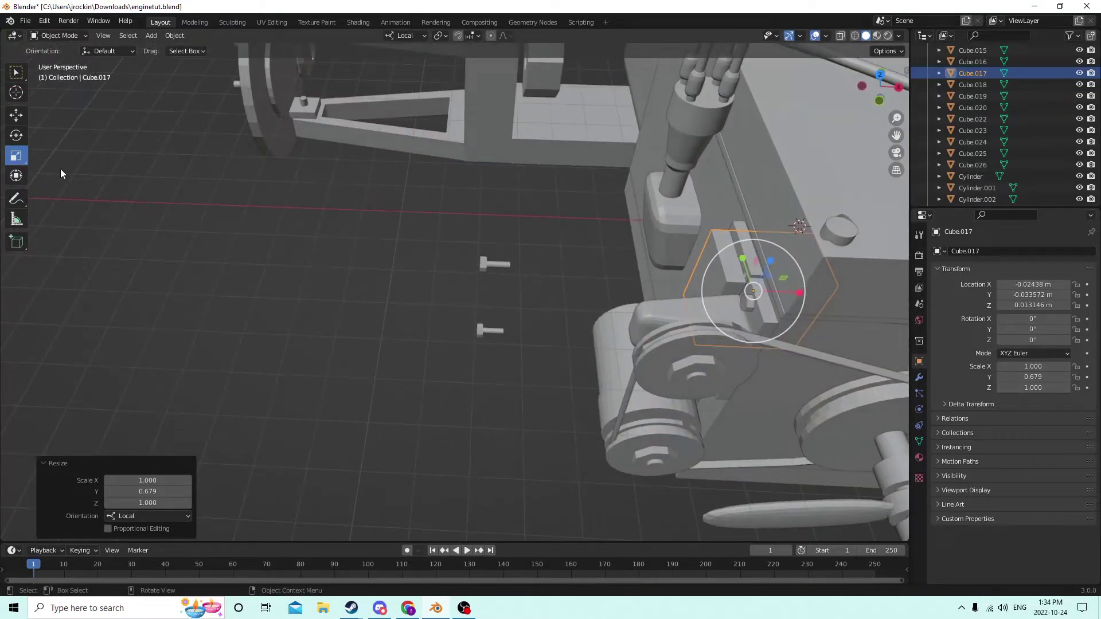
middle_click_drag(420, 214, 495, 184)
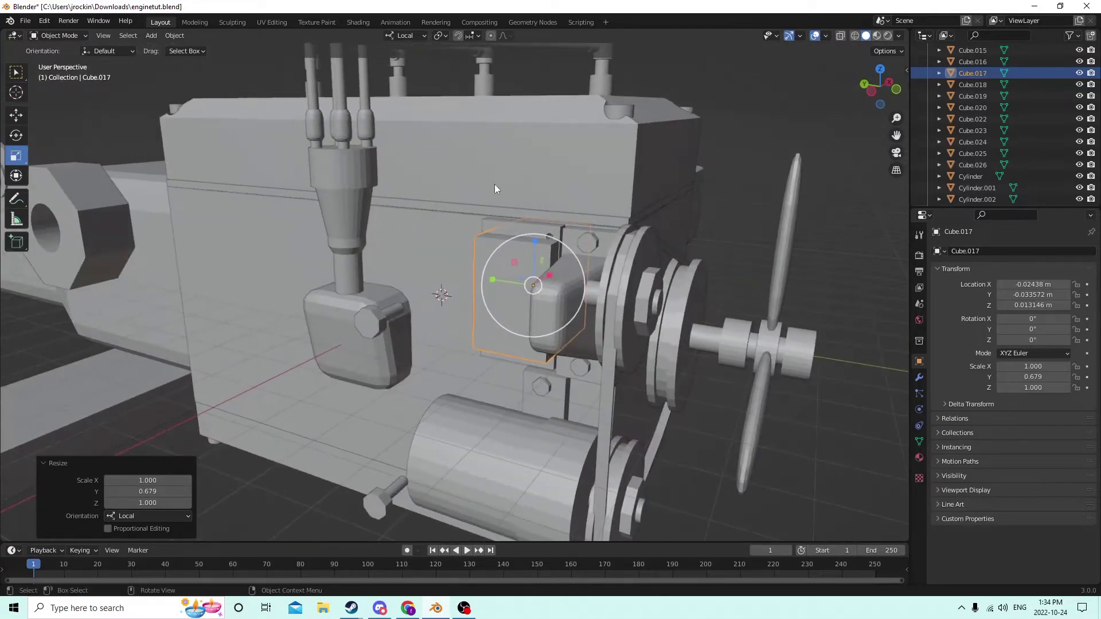
left_click_drag(539, 241, 536, 249)
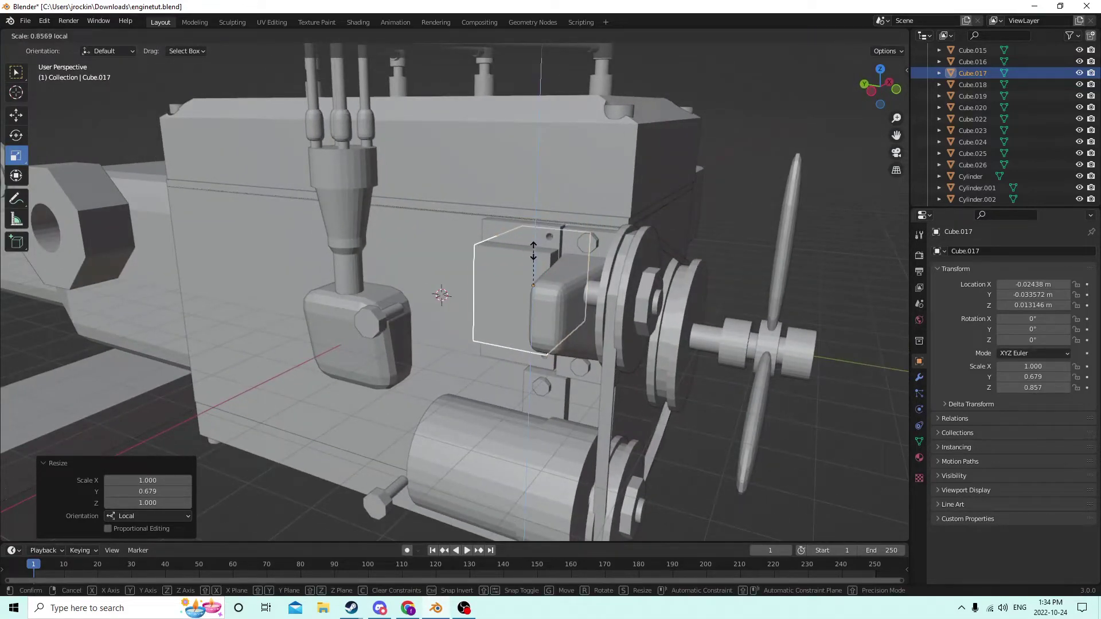
middle_click_drag(536, 249, 761, 212)
middle_click_drag(516, 202, 570, 205)
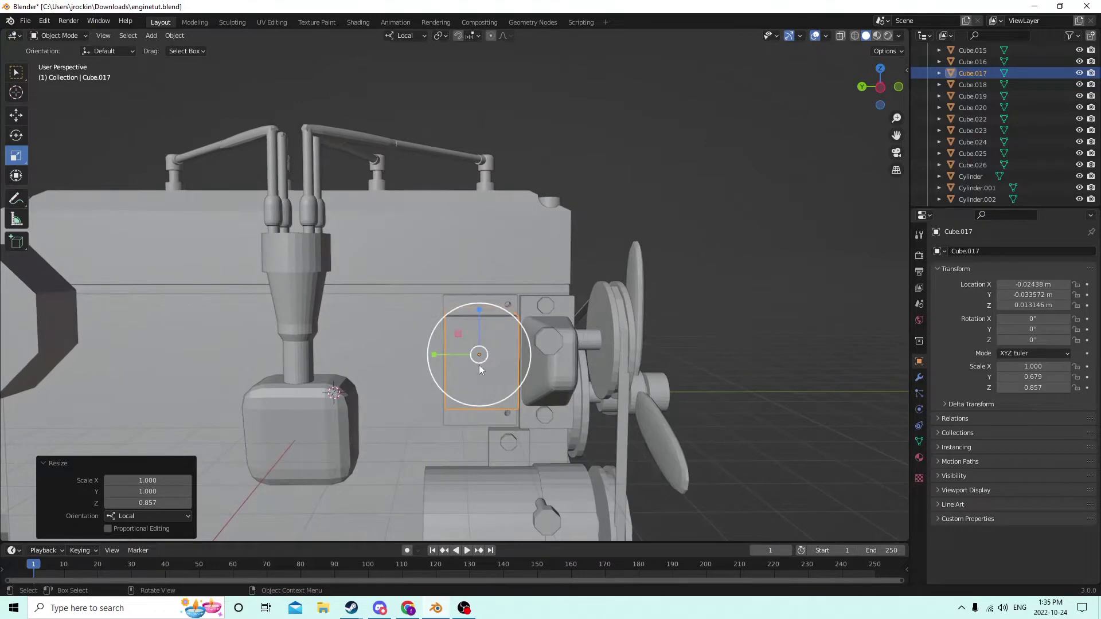
left_click(472, 347)
middle_click_drag(468, 343, 462, 379)
left_click(259, 335)
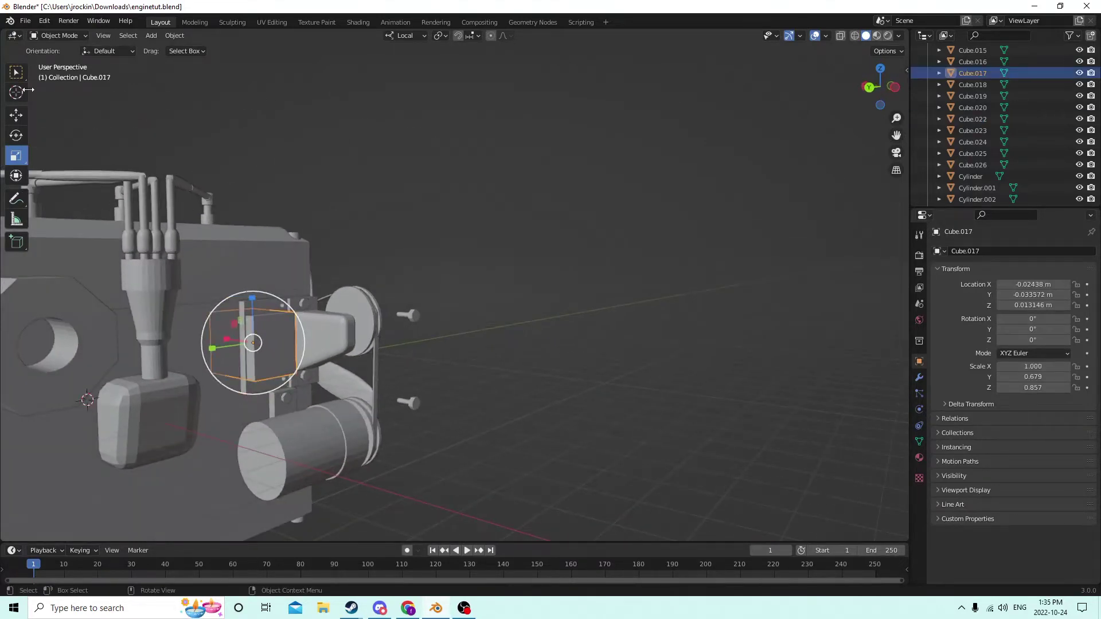
- Pull the cube outward from the plate along local X to about -0.0488 m
left_click(16, 115)
middle_click_drag(206, 335, 187, 338)
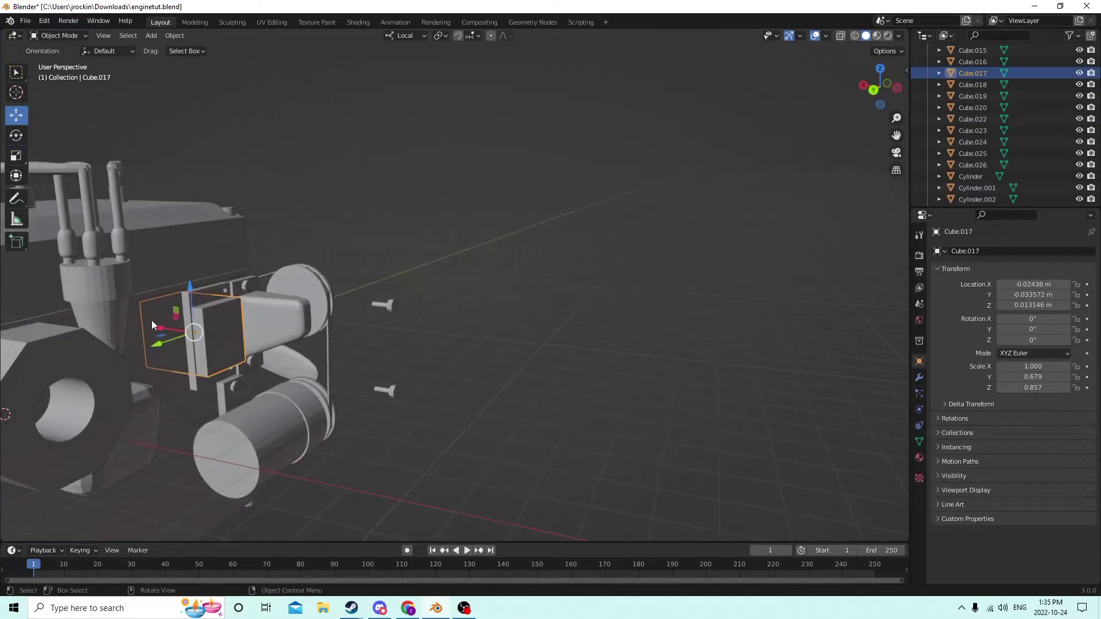
left_click_drag(163, 325, 212, 311)
mouse_move(212, 311)
middle_mouse_down()
mouse_move(237, 315)
mouse_move(244, 301)
mouse_move(249, 352)
mouse_move(212, 325)
middle_mouse_up()
left_click(14, 161)
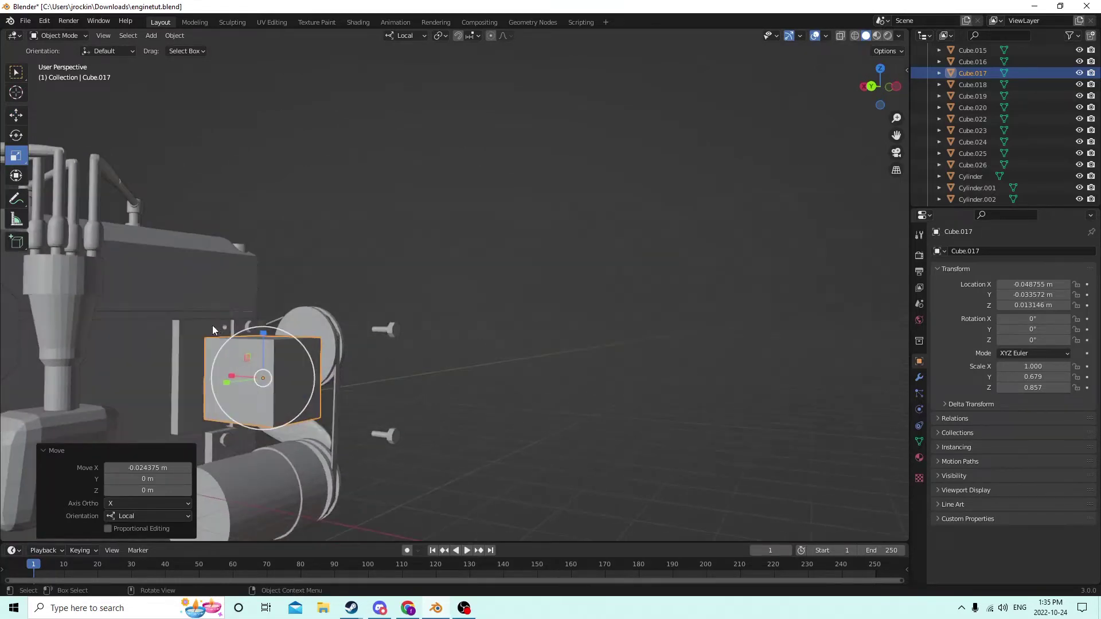
left_click(15, 122)
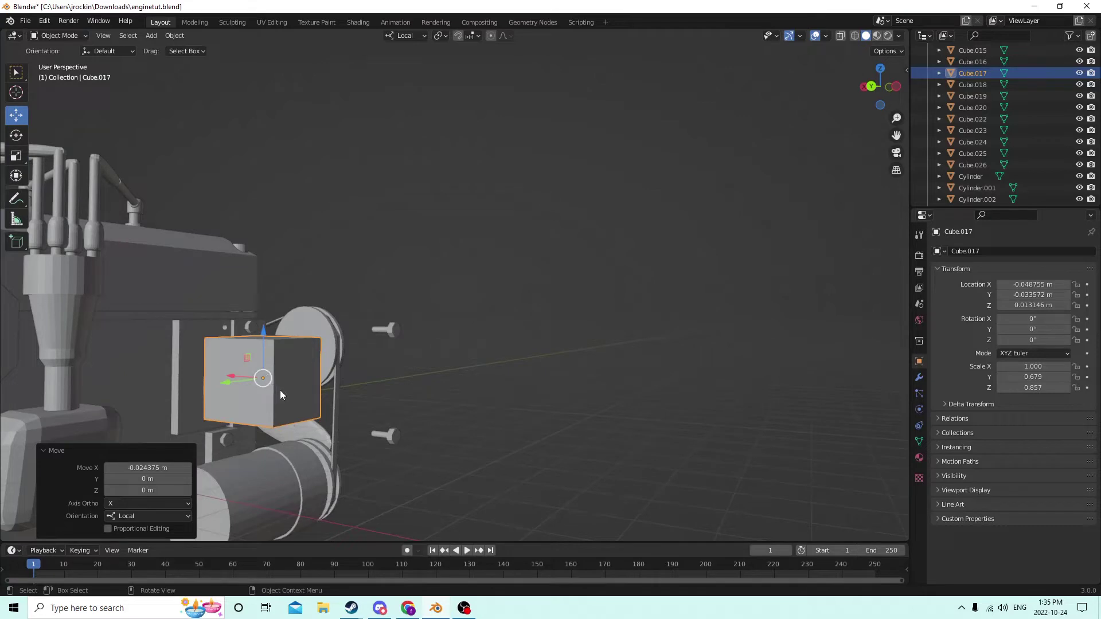
- In Edit Mode, move the cube's lower outer edge about 0.0051 m along local X toward the engine block
key("Tab")
left_click(291, 424)
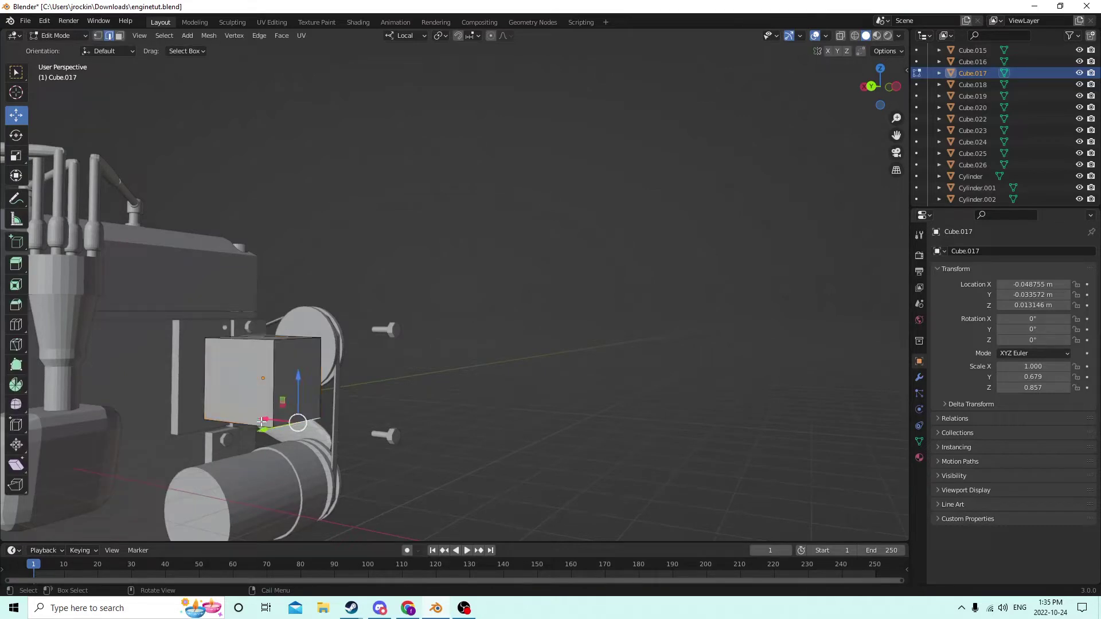
left_click_drag(264, 419, 243, 415)
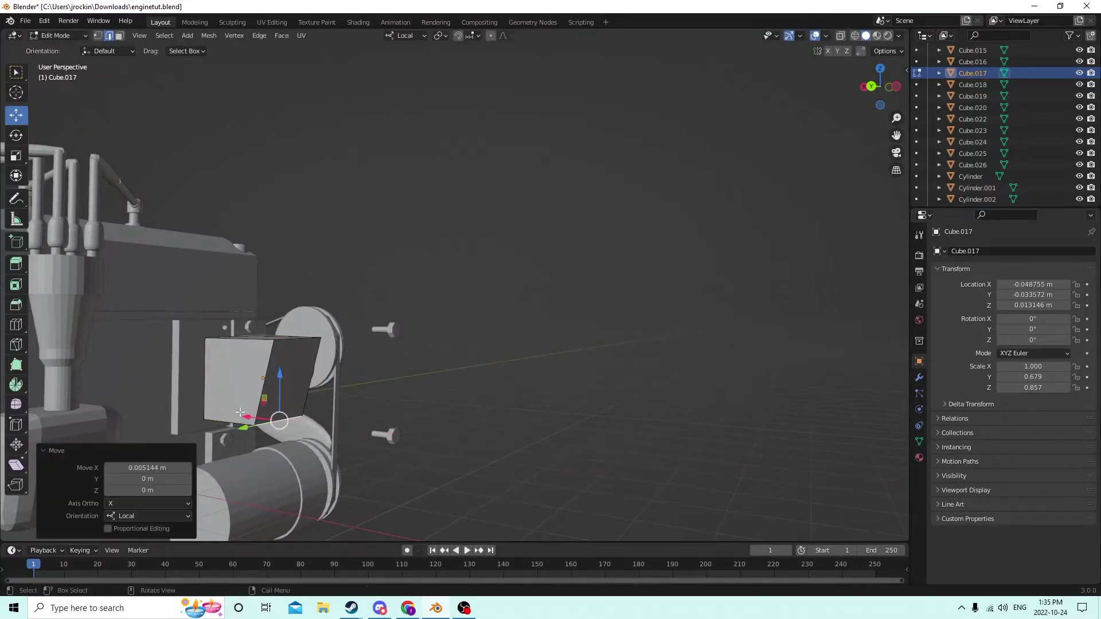
- Select the cube's upper edges together with its outer vertical edges
middle_click_drag(242, 412, 415, 480)
left_click(327, 290)
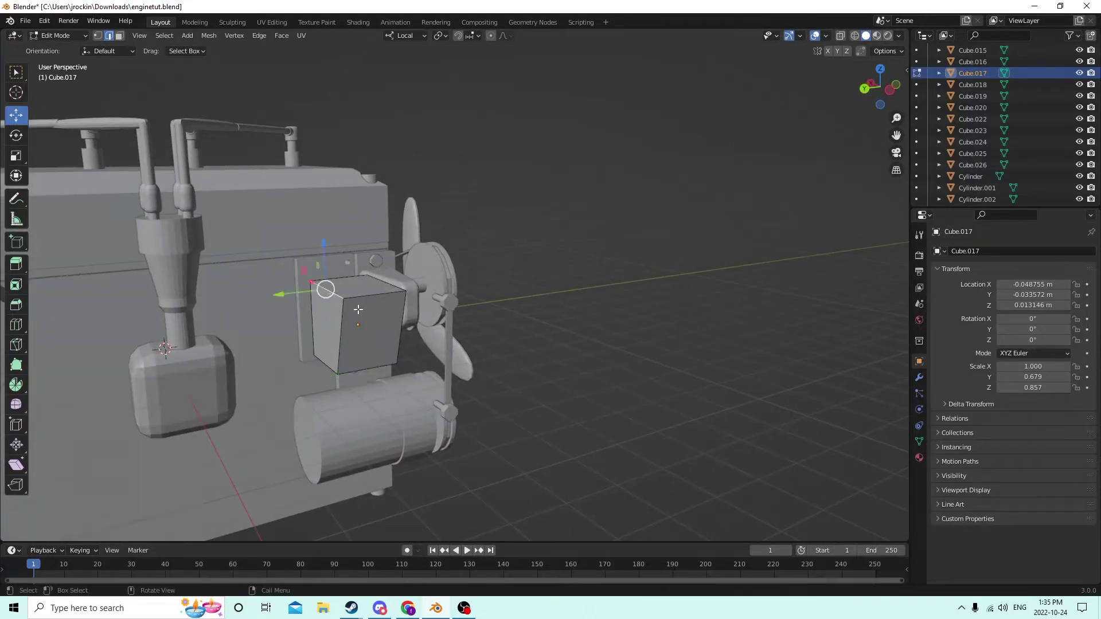
left_click(395, 287, "shift")
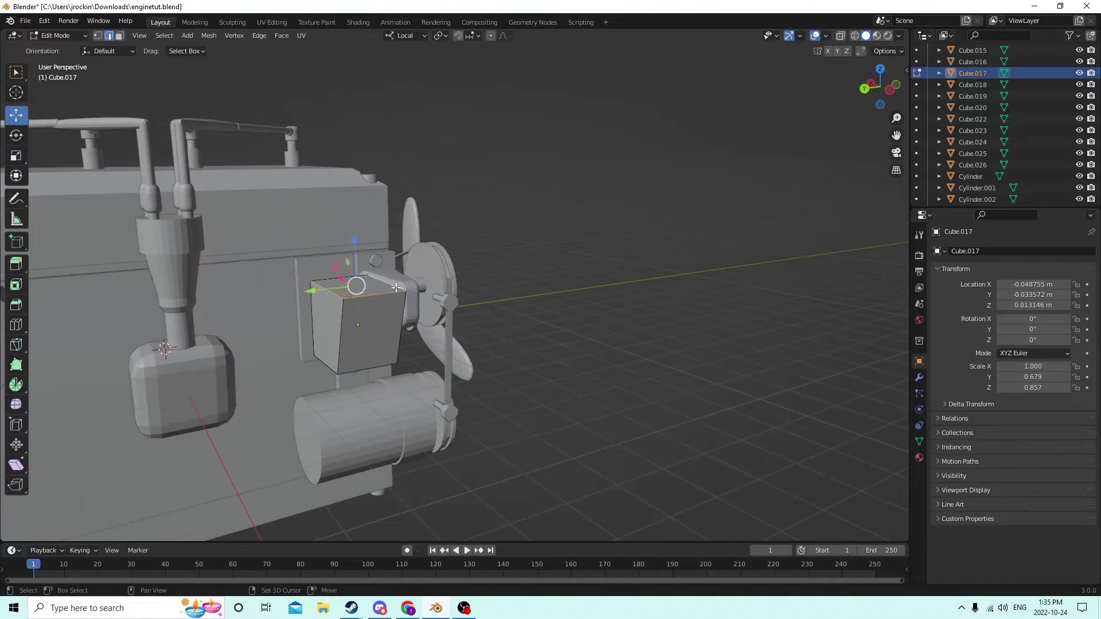
left_click(404, 309, "shift")
middle_click_drag(342, 320, 383, 317)
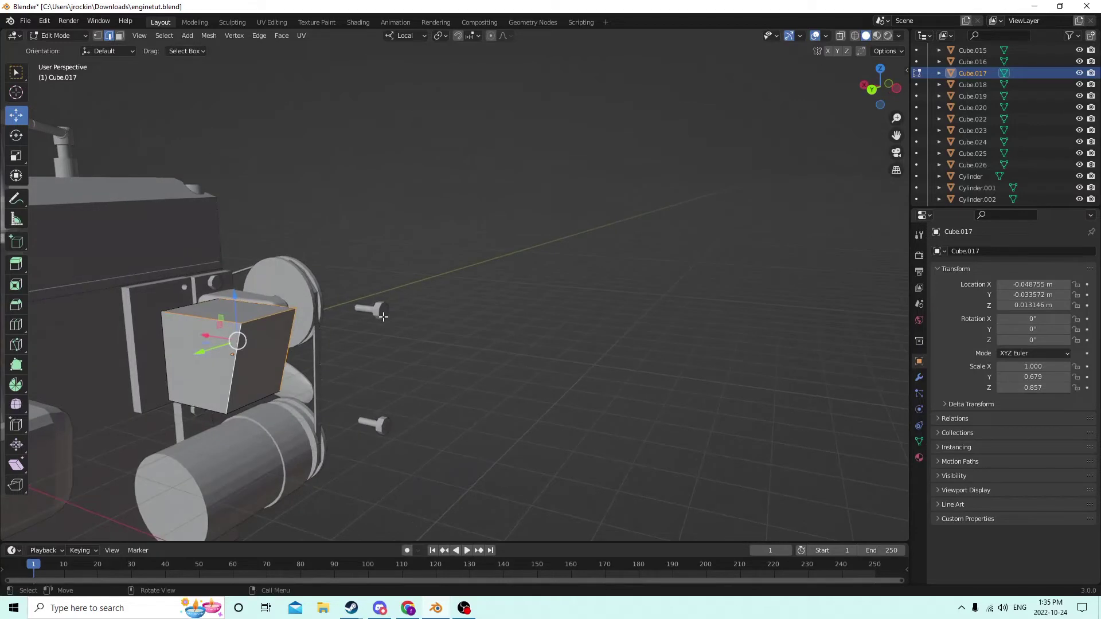
- Try a four-segment bevel about 0.0029 m wide on the selected edges, then undo it
key("ctrl")
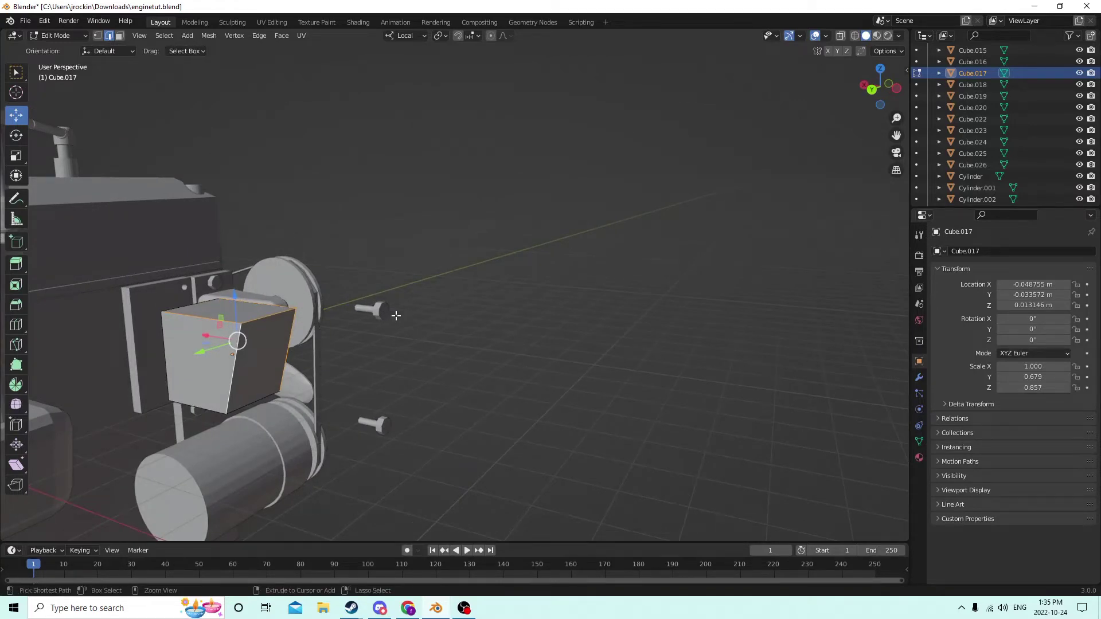
key("ctrl+b")
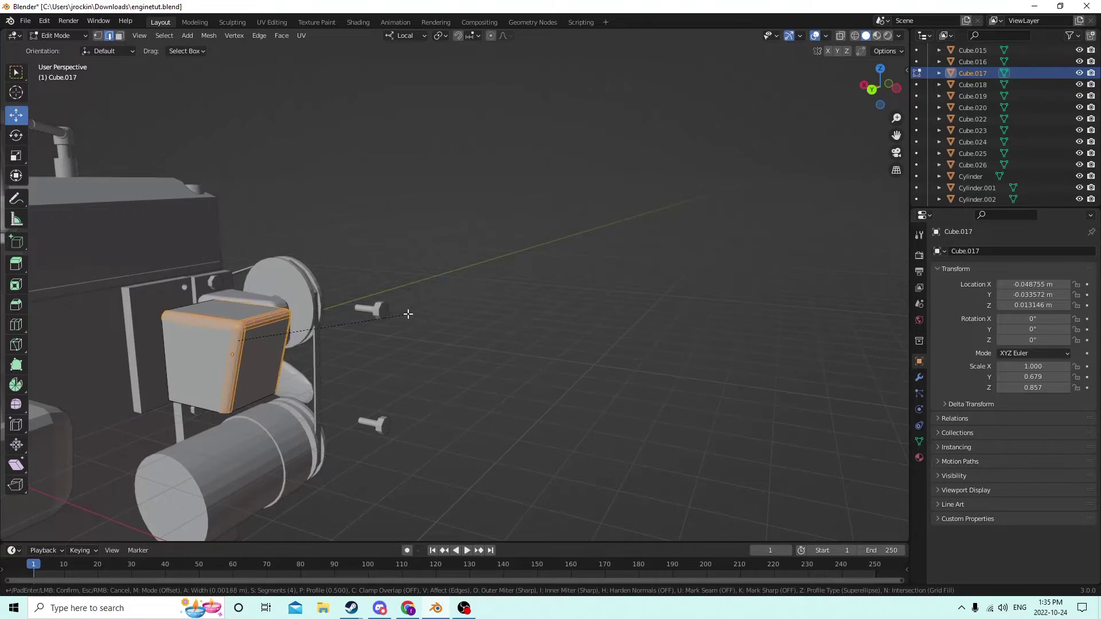
left_click(412, 314)
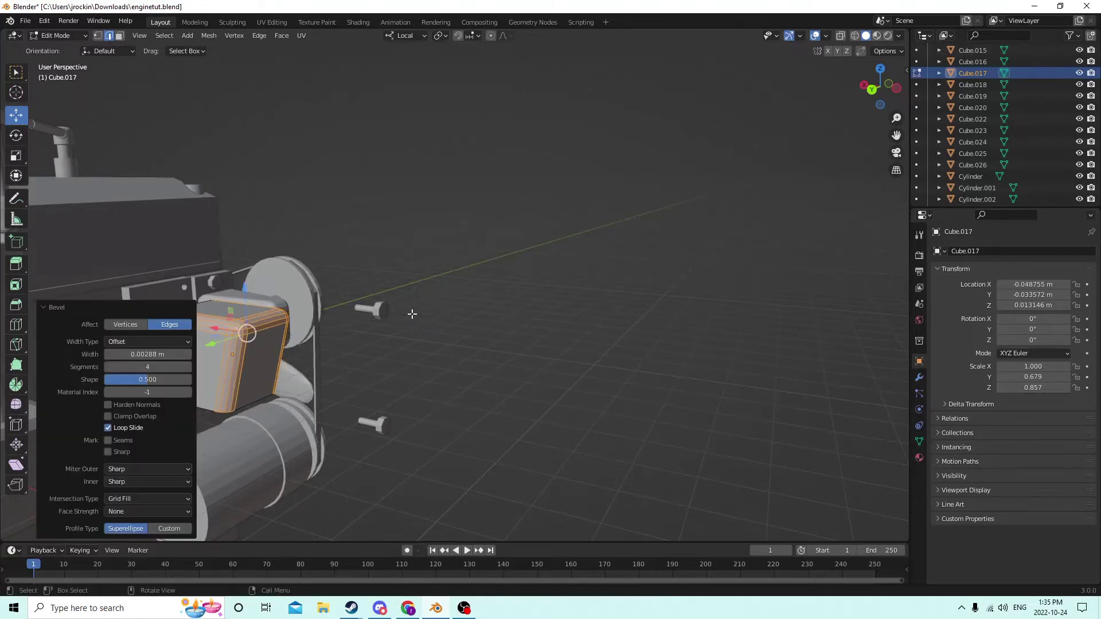
middle_click_drag(411, 314, 355, 291)
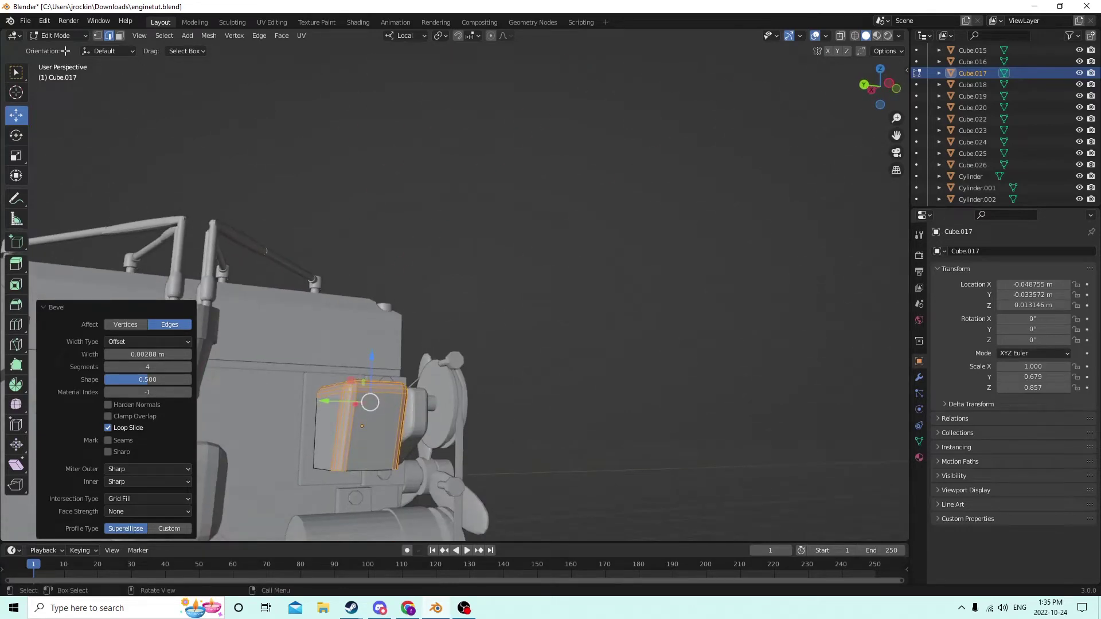
left_click(44, 21)
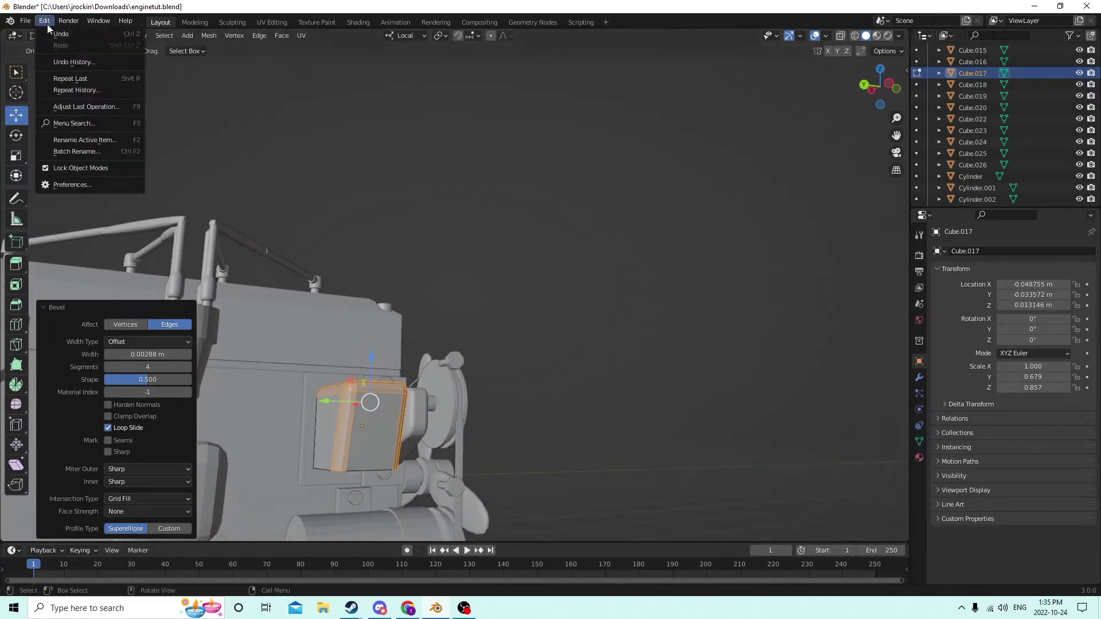
left_click(58, 35)
- Add the cube's lower outer edge and remaining side edges to the selection and bevel them about 0.0047 m with four segments
middle_click_drag(442, 277, 400, 349)
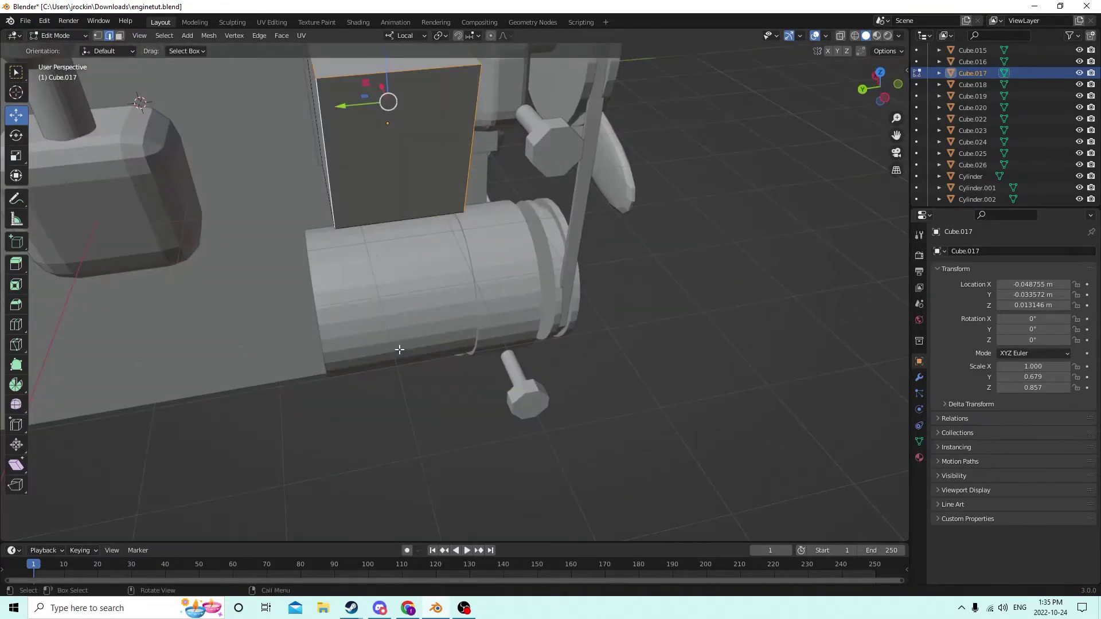
left_click(378, 225)
middle_click_drag(378, 224, 304, 232)
scroll(309, 231, "down", 3)
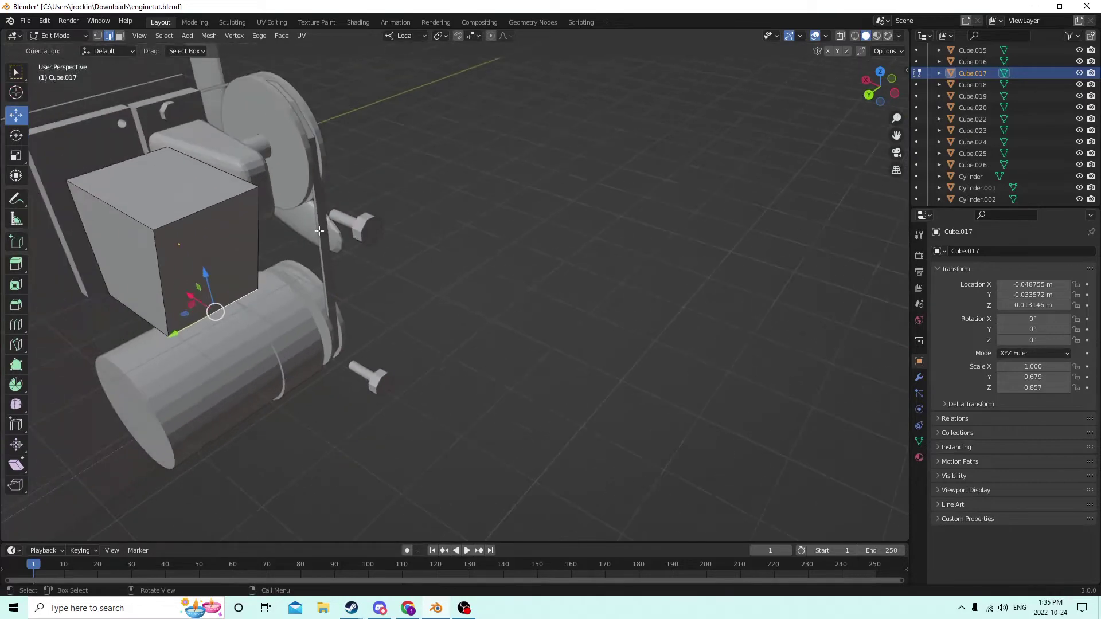
left_click(143, 320)
middle_click_drag(143, 320, 574, 302)
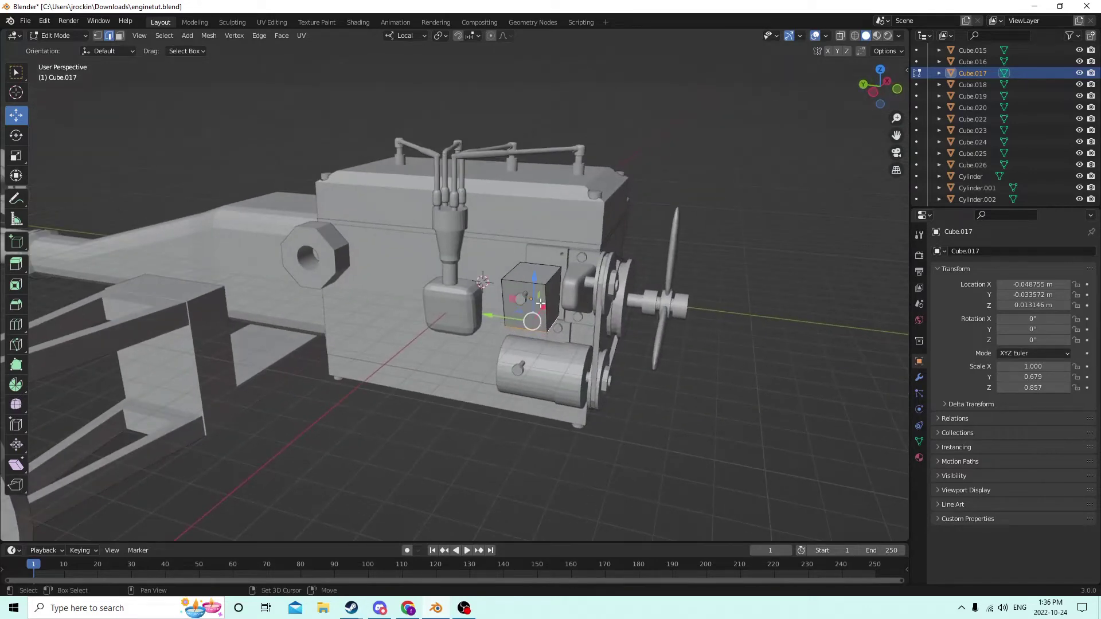
middle_click_drag(534, 287, 500, 281)
left_click(516, 284, "shift")
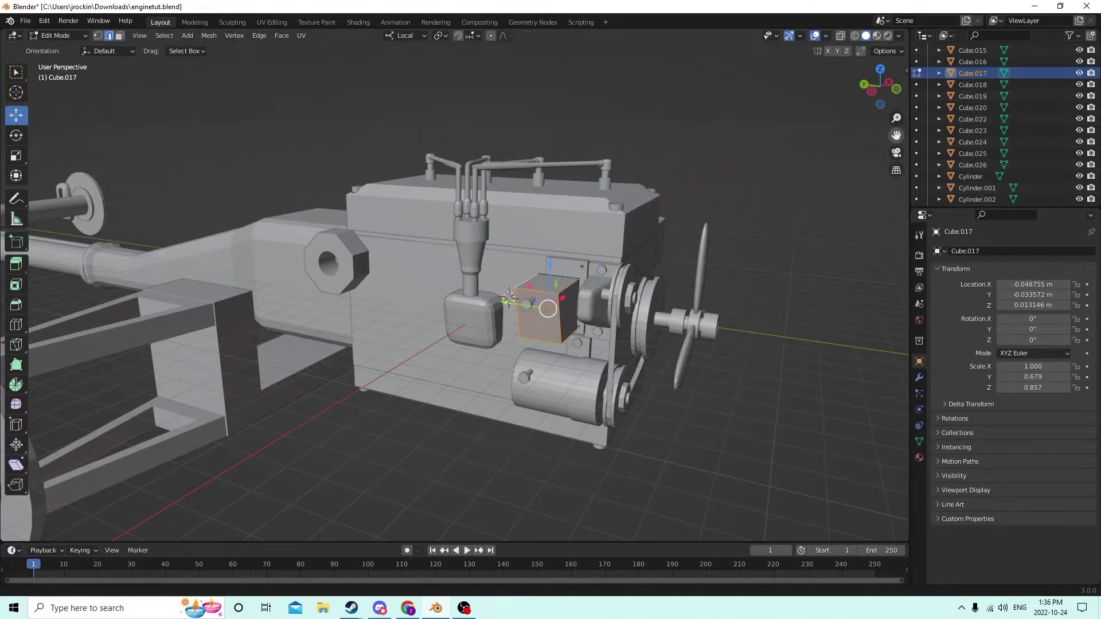
middle_click_drag(659, 258, 623, 264)
key("ctrl+b")
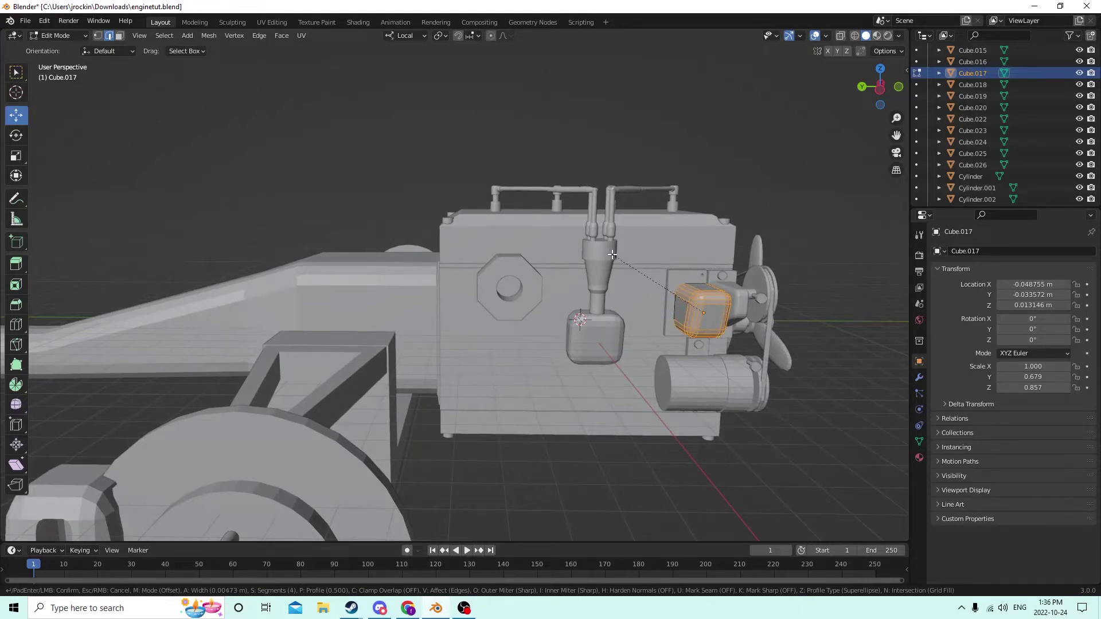
left_click(612, 253)
- Examine the bevelled cube beside the mounting plate and pulleys from several angles
middle_click_drag(612, 254, 779, 270)
middle_click_drag(679, 221, 827, 175)
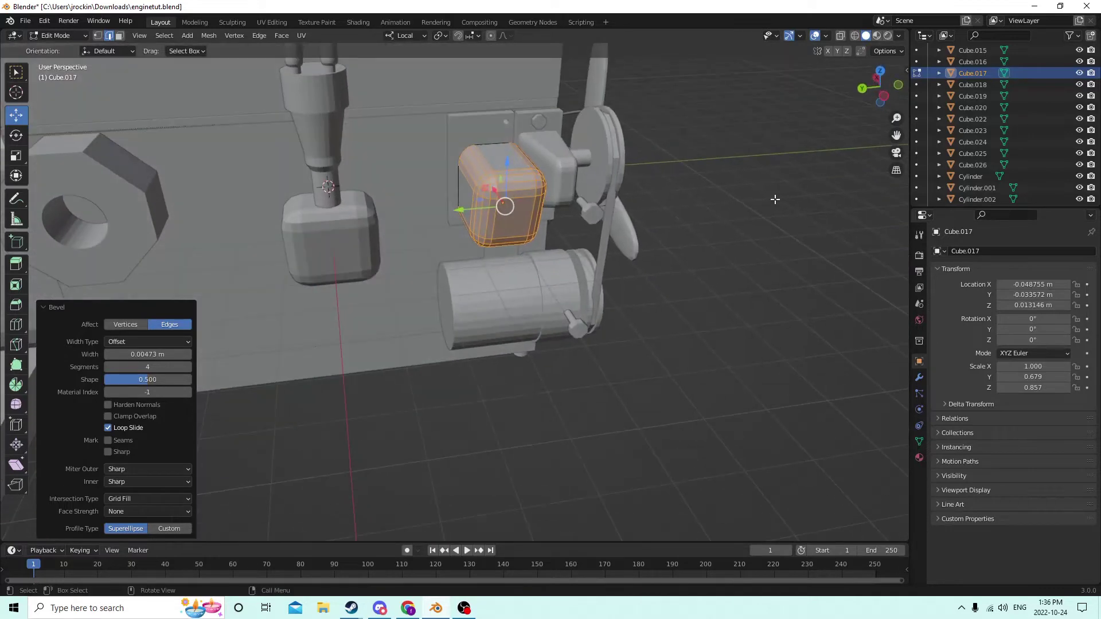
left_click(776, 201)
middle_click_drag(776, 212, 781, 143)
left_click_drag(897, 136, 802, 97)
middle_click_drag(864, 208, 874, 204)
middle_click_drag(784, 361, 796, 350)
scroll(795, 350, "down", 3)
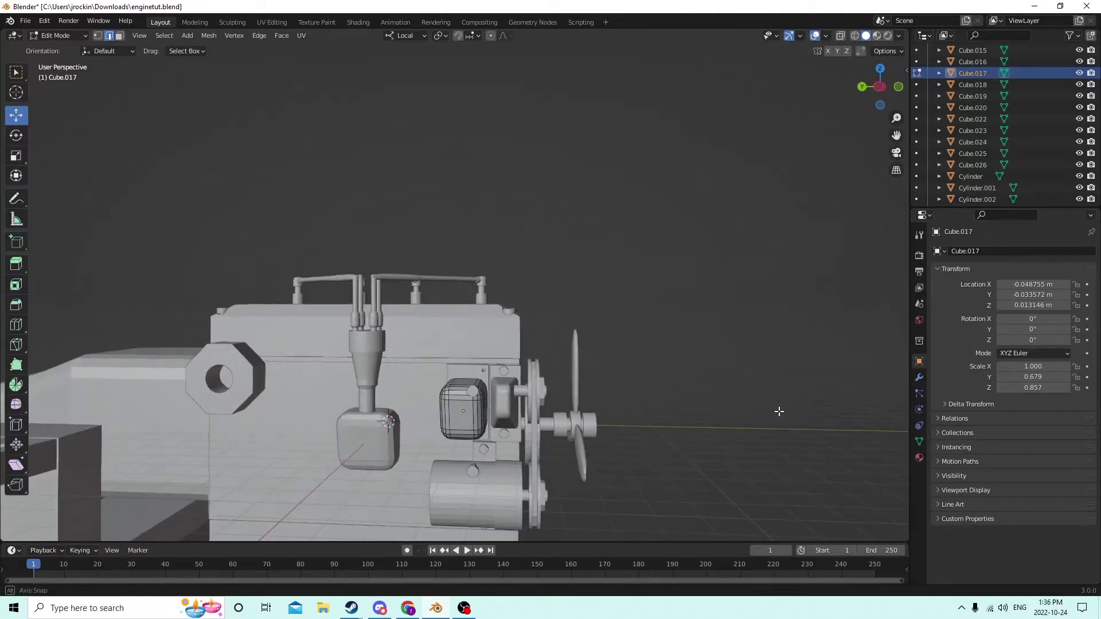
middle_click_drag(776, 411, 15, 400)
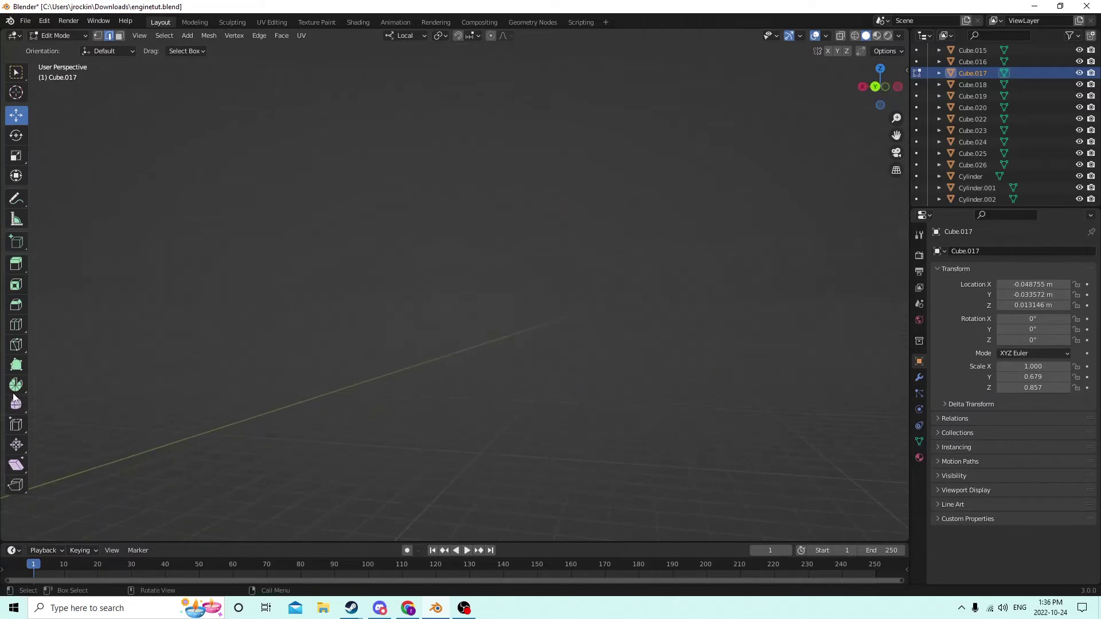
- Return to Object Mode and move the rounded cube about 0.0083 m along local X toward the engine block
middle_click_drag(499, 283, 455, 344)
scroll(288, 342, "down", 4)
key("Tab")
scroll(172, 328, "up", 4)
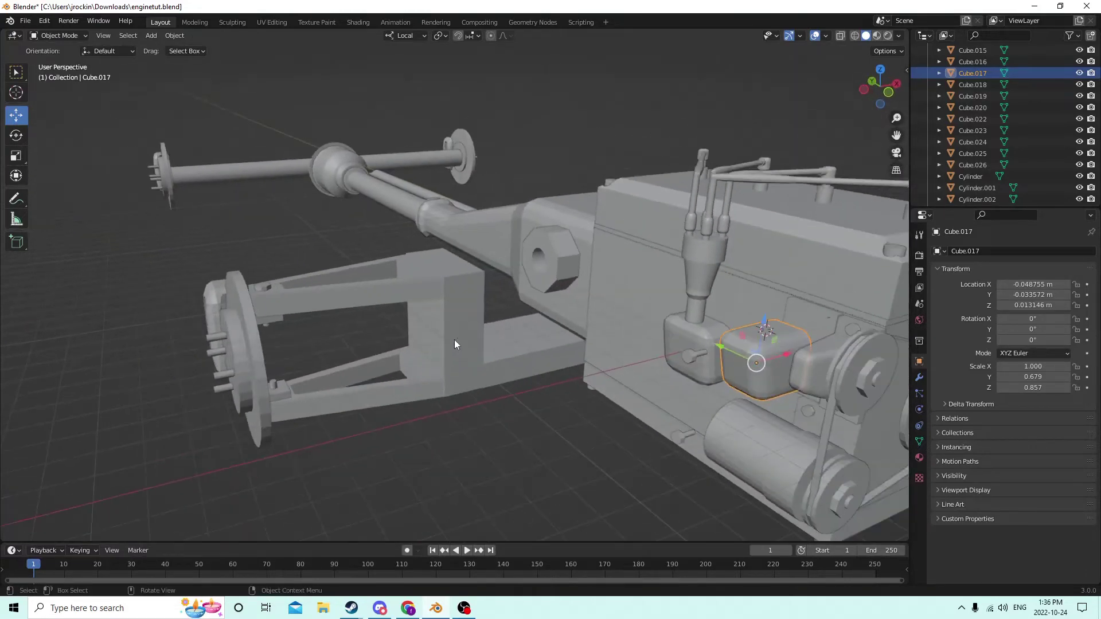
left_click_drag(790, 357, 813, 344)
scroll(813, 344, "down", 3)
middle_click_drag(813, 344, 899, 328)
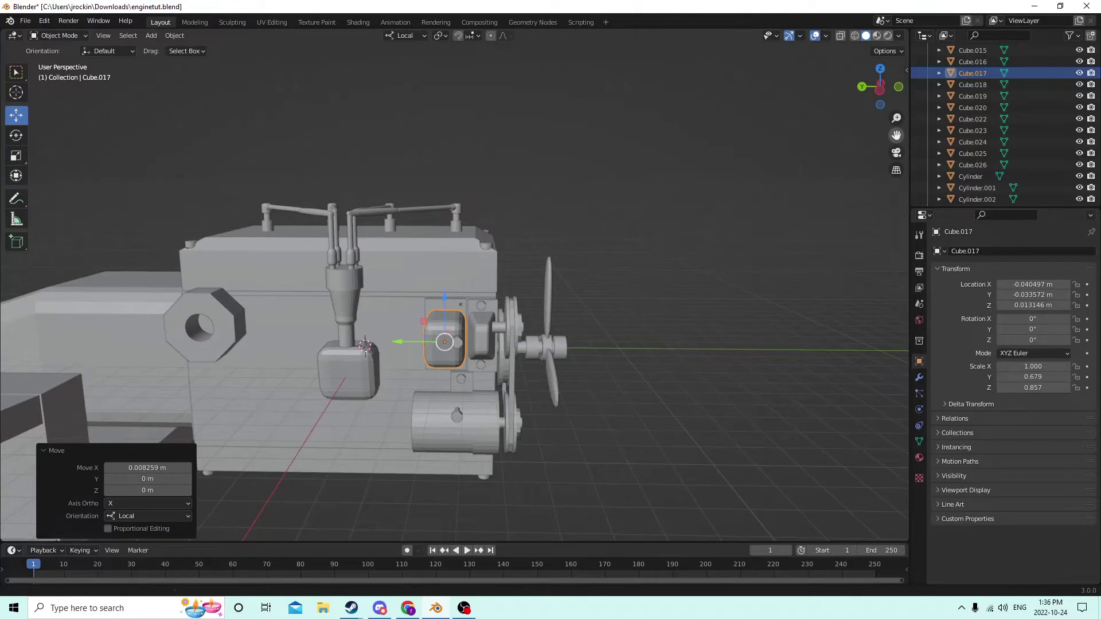
- Check how the rounded cube sits against the mounting plate from several angles
left_click_drag(896, 135, 1009, 125)
scroll(676, 220, "up", 2)
middle_click_drag(676, 220, 498, 237)
left_click_drag(896, 136, 1086, 143)
scroll(557, 179, "up", 1)
middle_click_drag(557, 179, 565, 201)
middle_click_drag(907, 140, 411, 281)
middle_click_drag(637, 278, 512, 253)
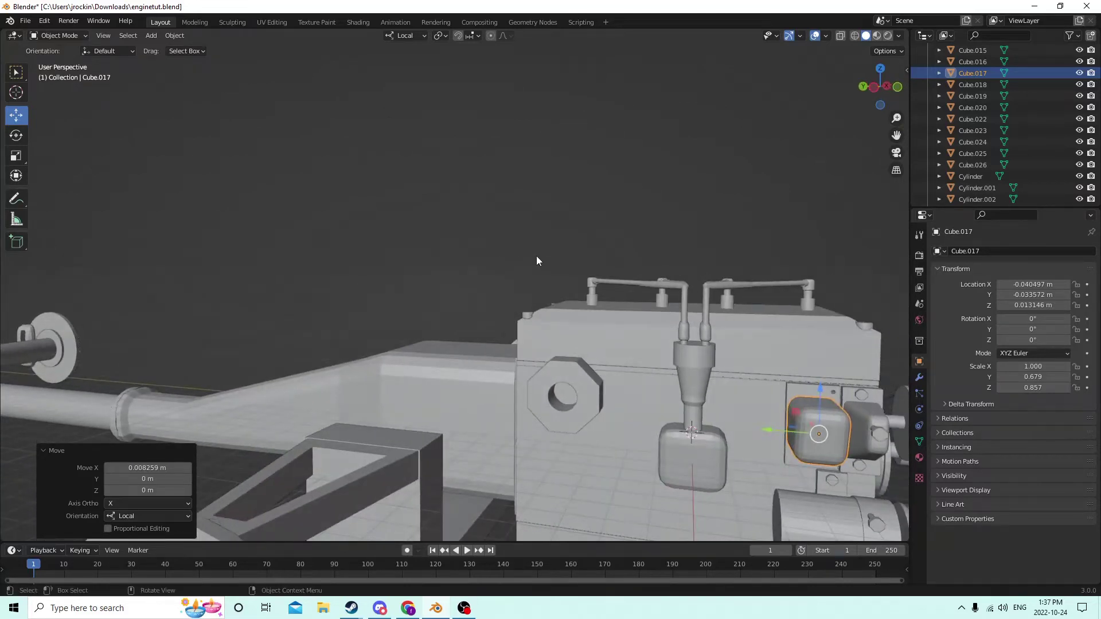
- Scale the rounded cube uniformly by about 0.994
key("s")
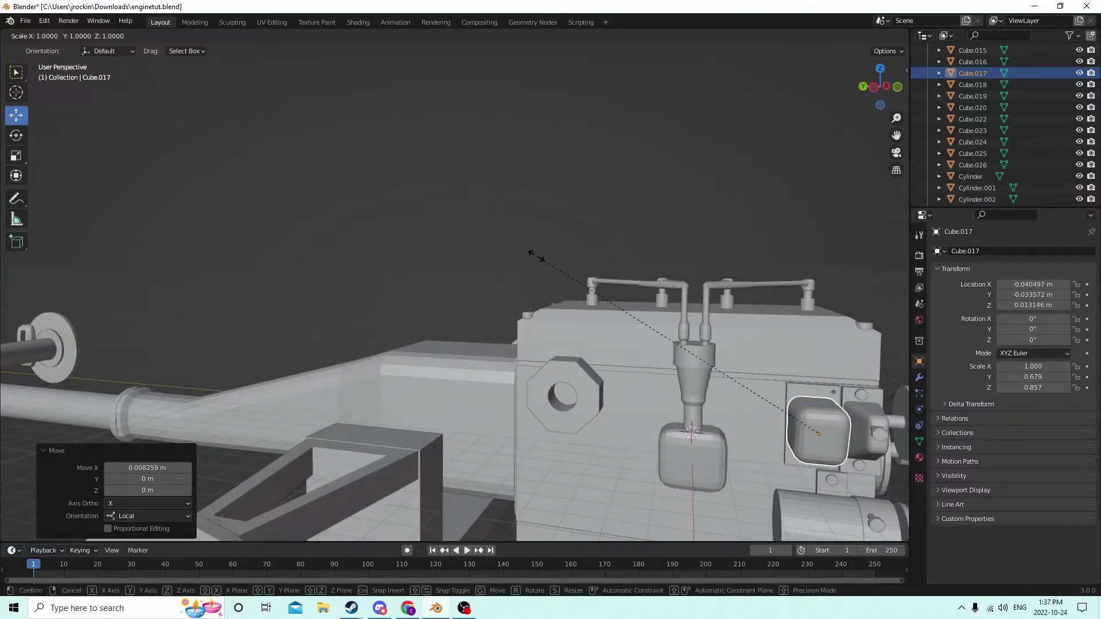
left_click(539, 255)
middle_click_drag(539, 256, 651, 302)
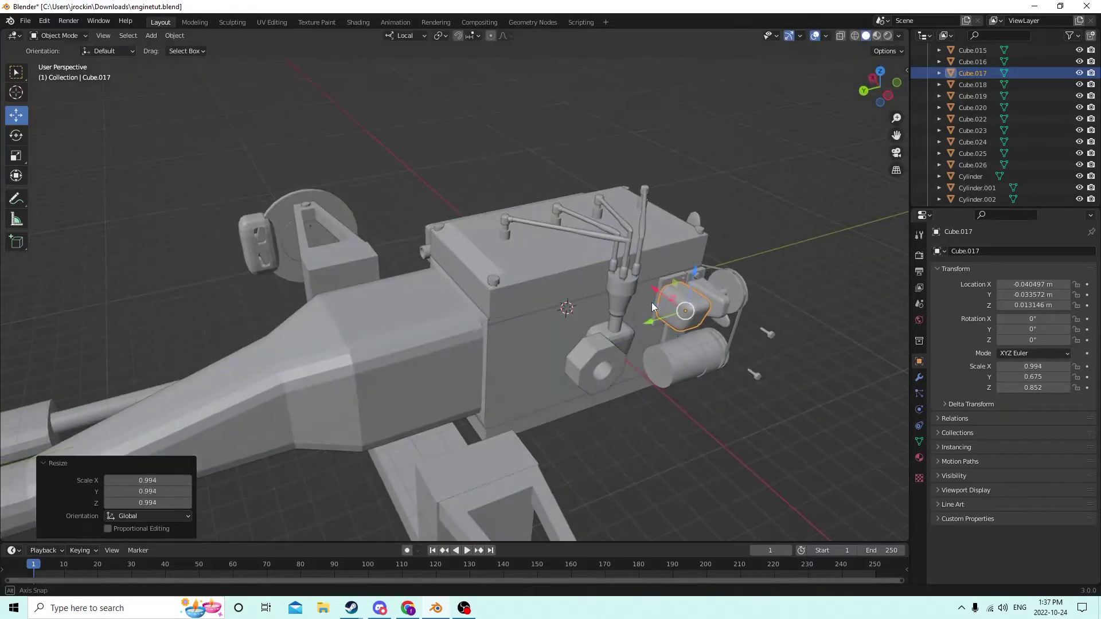
left_click_drag(896, 135, 587, 146)
scroll(531, 185, "up", 2)
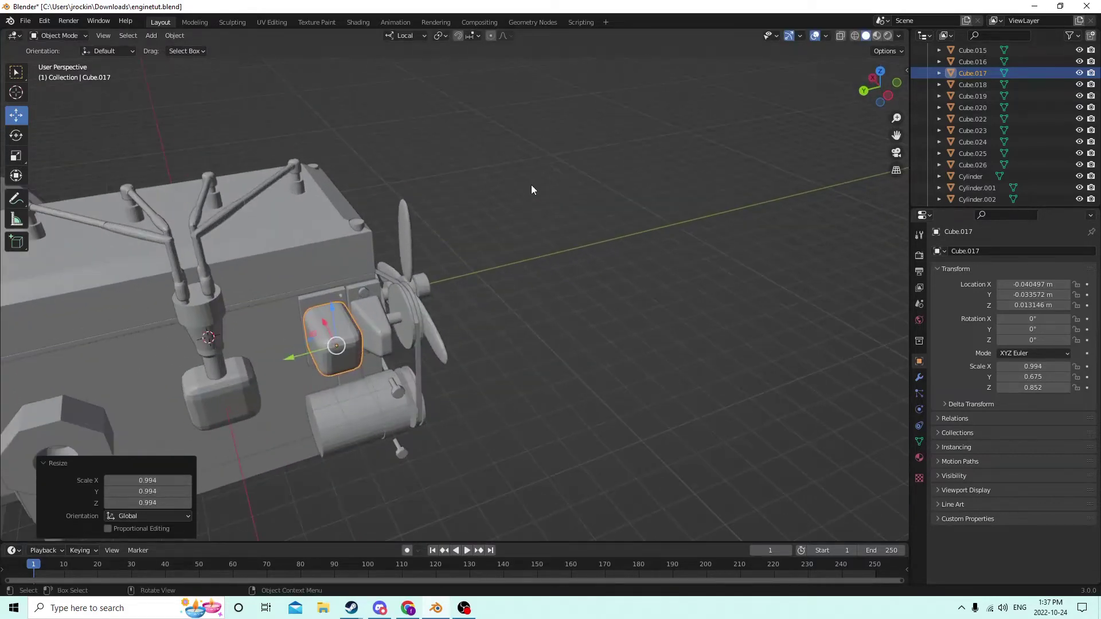
middle_click_drag(531, 185, 364, 191)
middle_click_drag(484, 338, 484, 442)
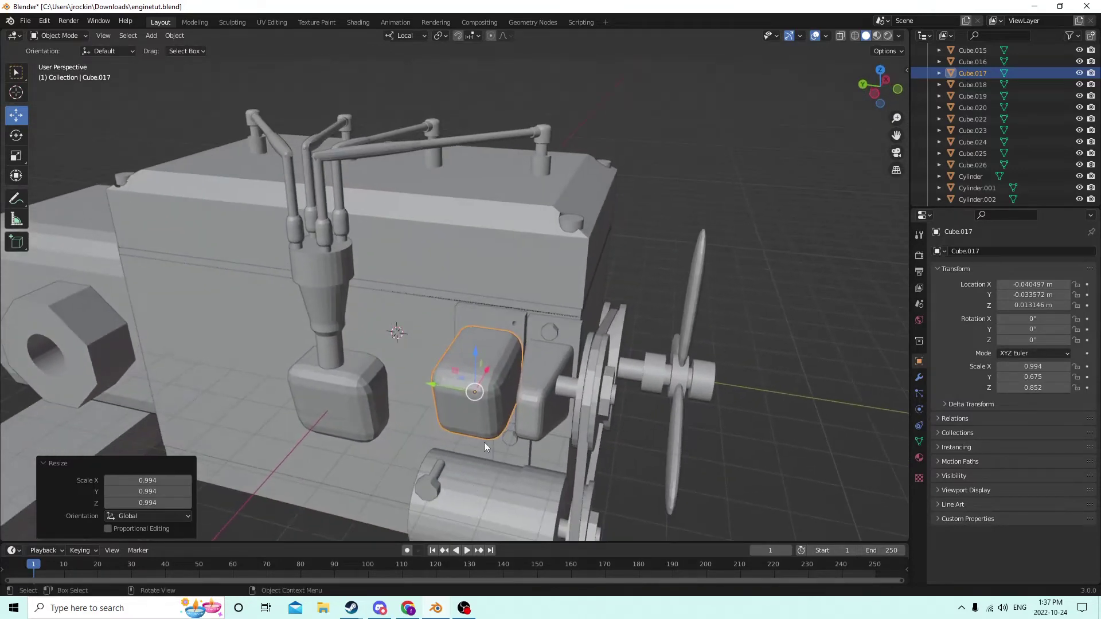
- Duplicate the rounded cube in place and scale the copy uniformly to about 0.86 of its size
left_click(483, 383)
middle_click_drag(483, 383, 494, 389)
left_click(440, 367)
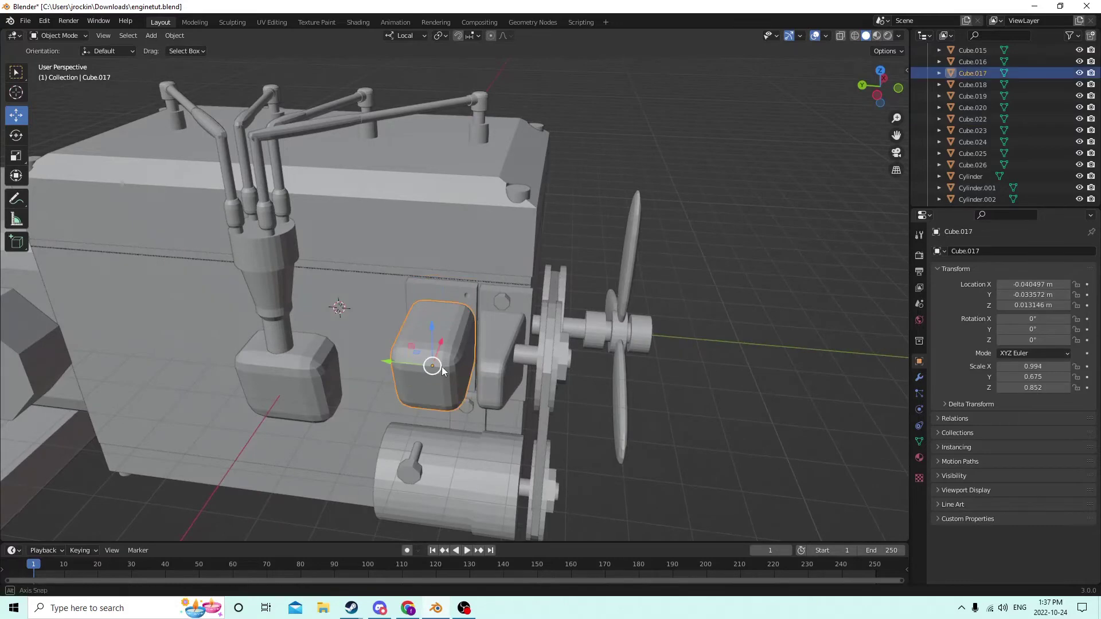
middle_click_drag(442, 366, 466, 370)
key("shift+d")
key("Escape")
middle_click_drag(518, 344, 505, 332)
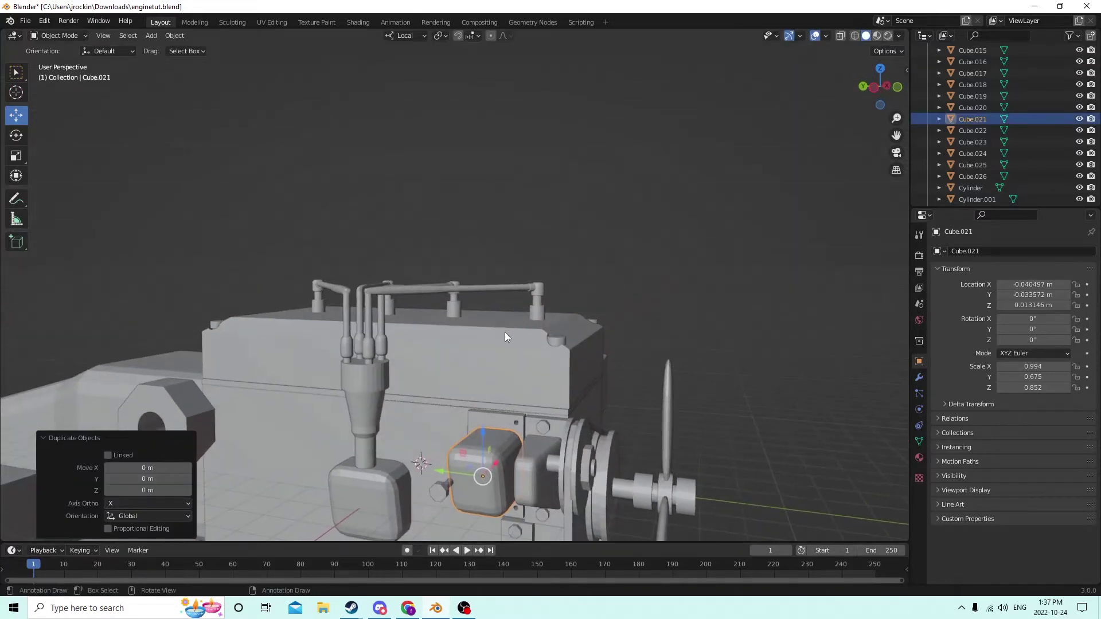
key("s")
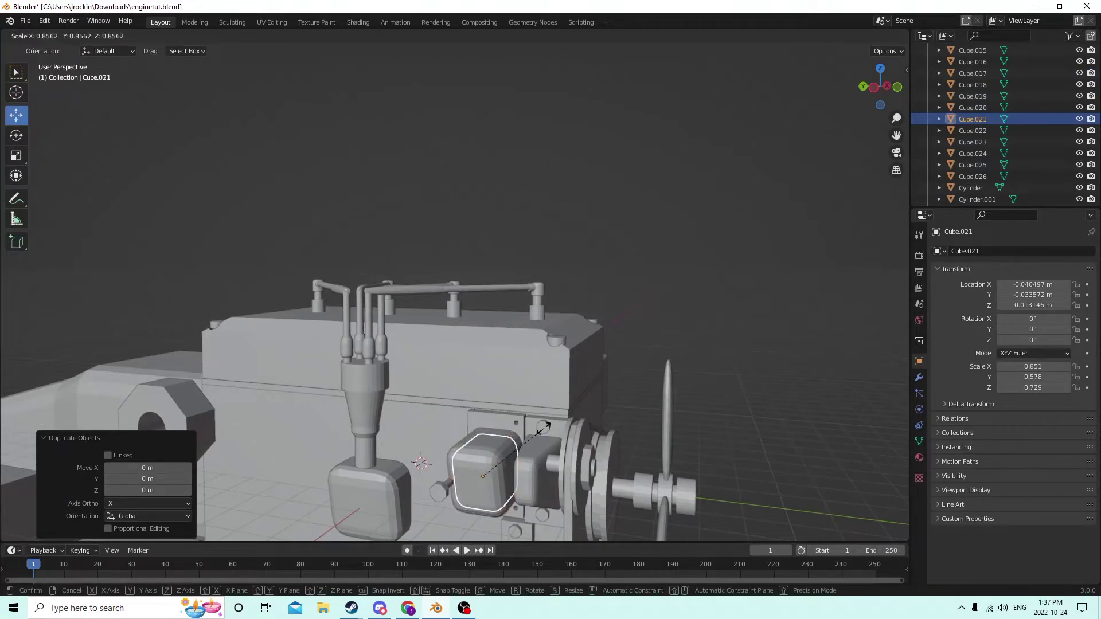
left_click(543, 427)
- Hollow out the rounded cube by subtracting its smaller inner copy with the Bool Tool's Auto Boolean Difference
left_click(509, 453, "shift")
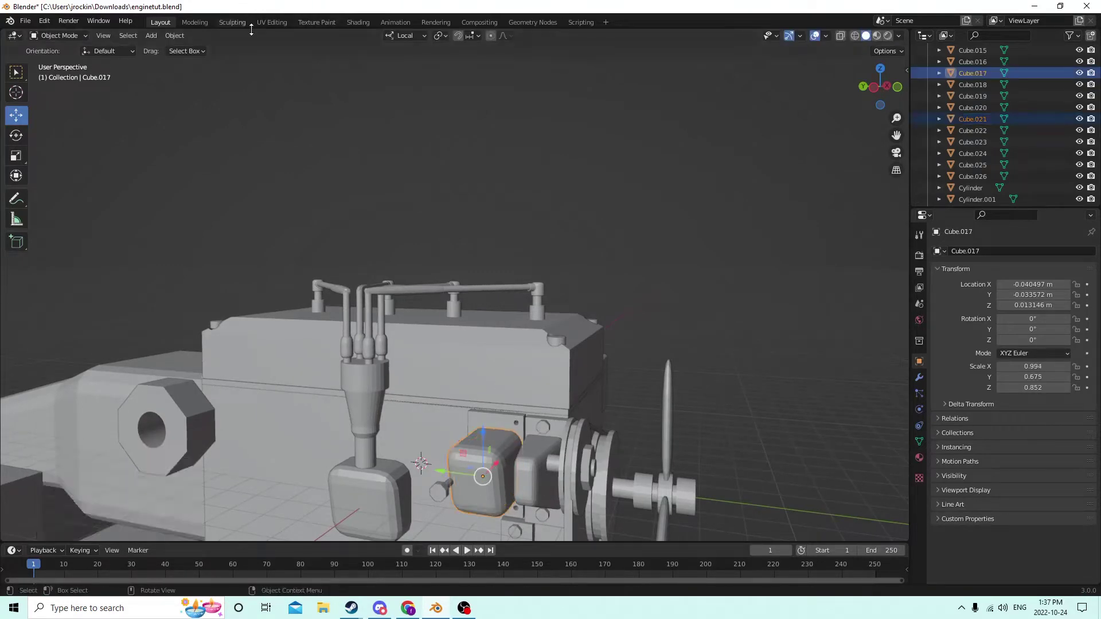
left_click(176, 37)
left_click(175, 35)
mouse_move(197, 417)
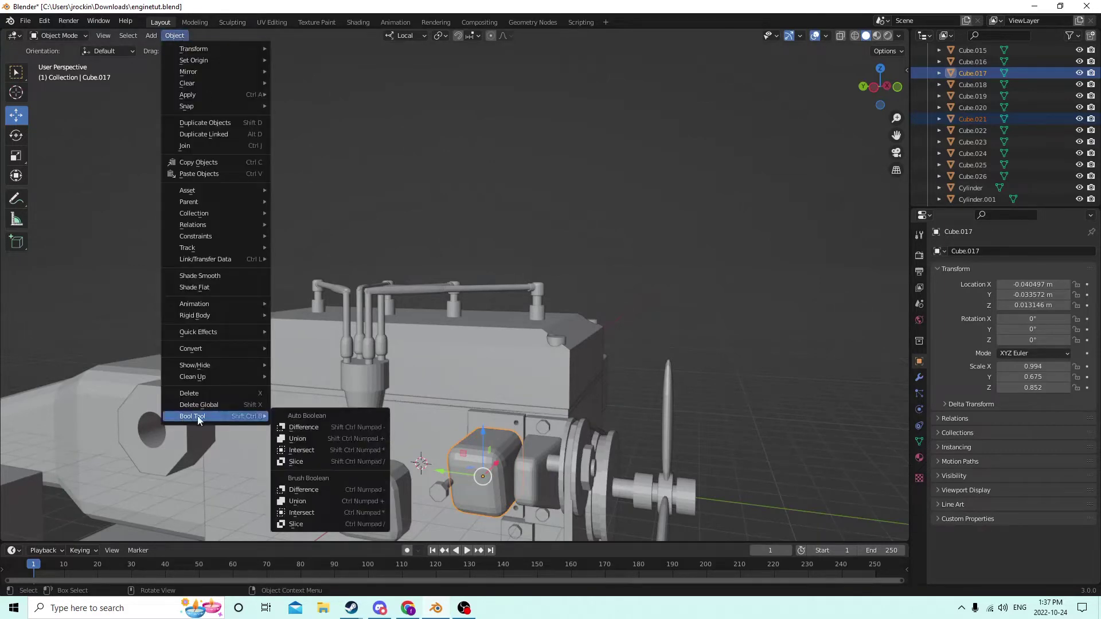
left_click(294, 427)
middle_click_drag(338, 391, 445, 329)
left_click(517, 325)
left_click(443, 321)
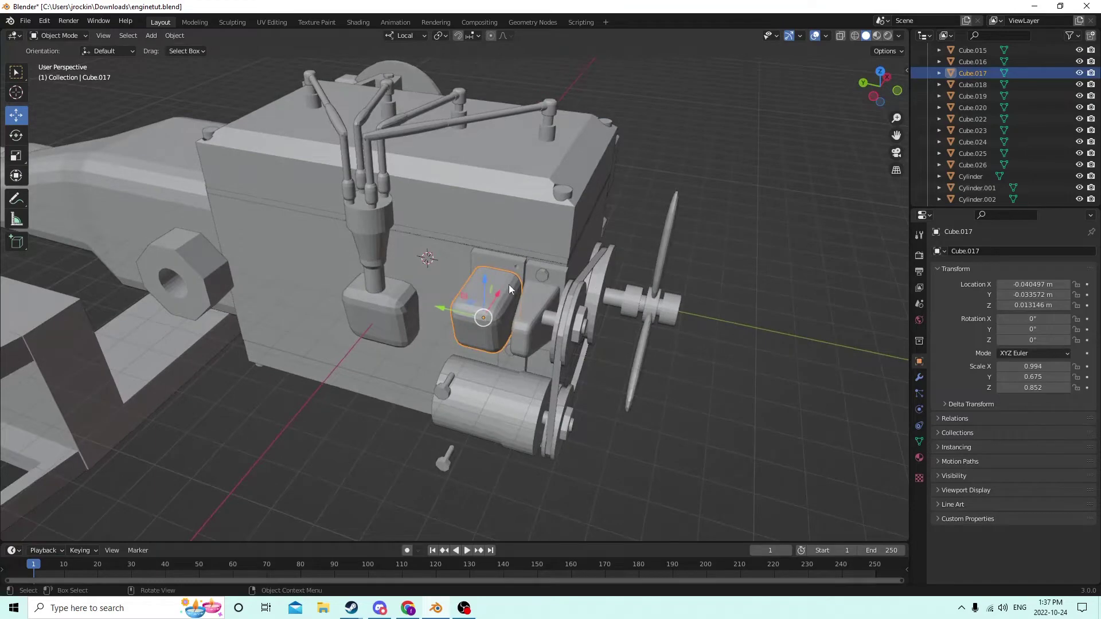
middle_click_drag(510, 288, 544, 263)
- Add a 32-vertex cylinder mesh with a 0.01 m radius and 0.02 m depth
middle_click_drag(498, 309, 600, 272)
key("shift+a")
mouse_move(574, 288)
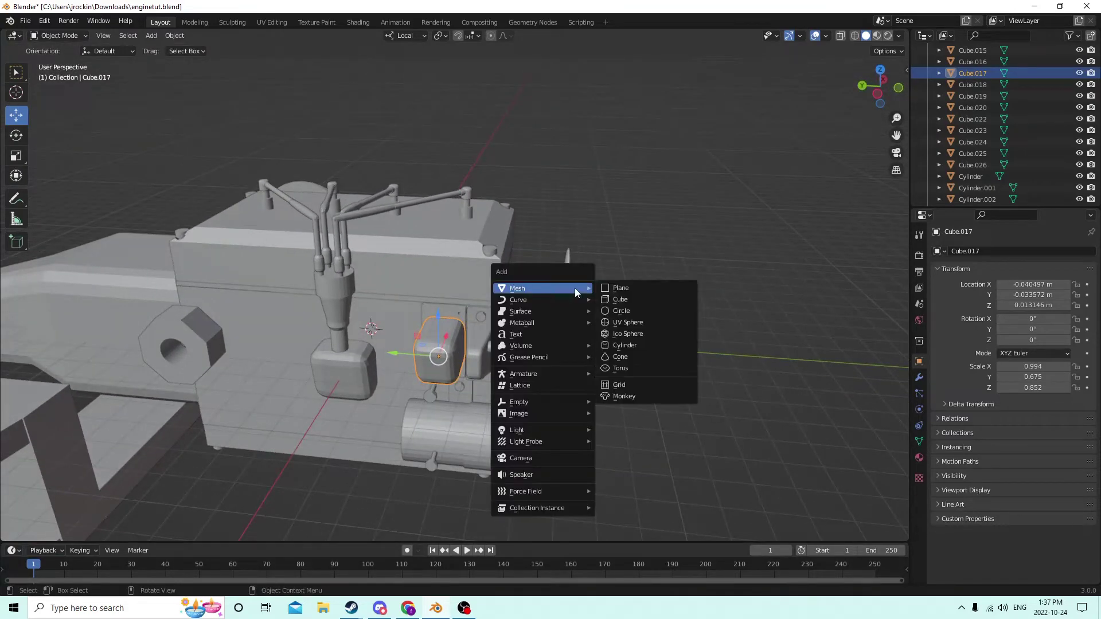
left_click(617, 343)
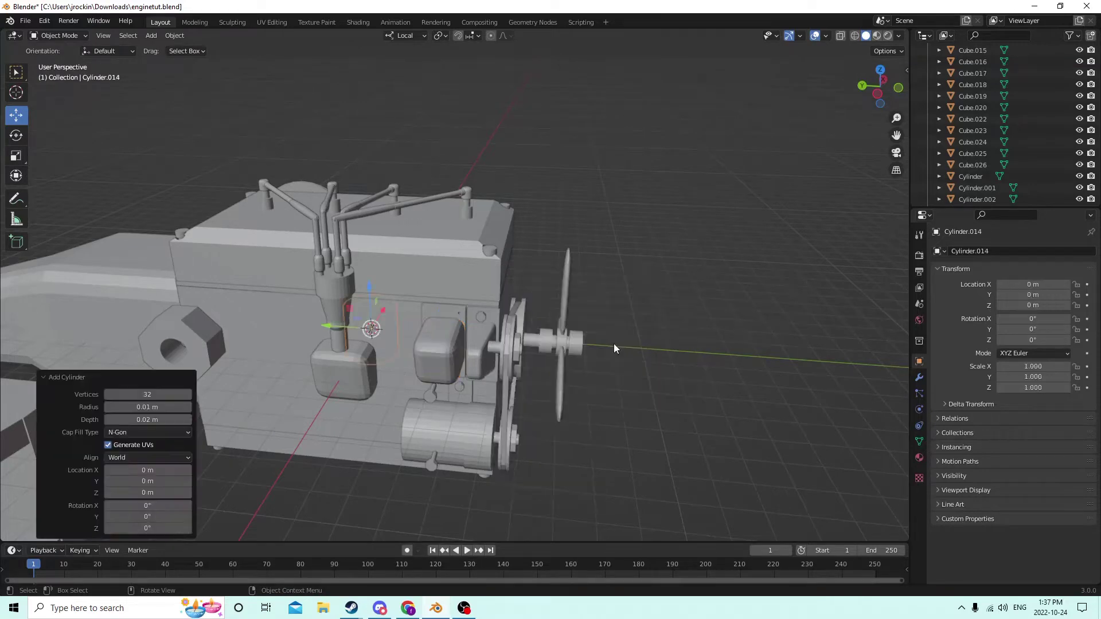
middle_click_drag(538, 328, 474, 322)
middle_click_drag(543, 294, 636, 315)
left_click(555, 347)
left_click_drag(621, 332, 552, 350)
middle_click_drag(552, 351, 521, 263)
left_click(477, 310)
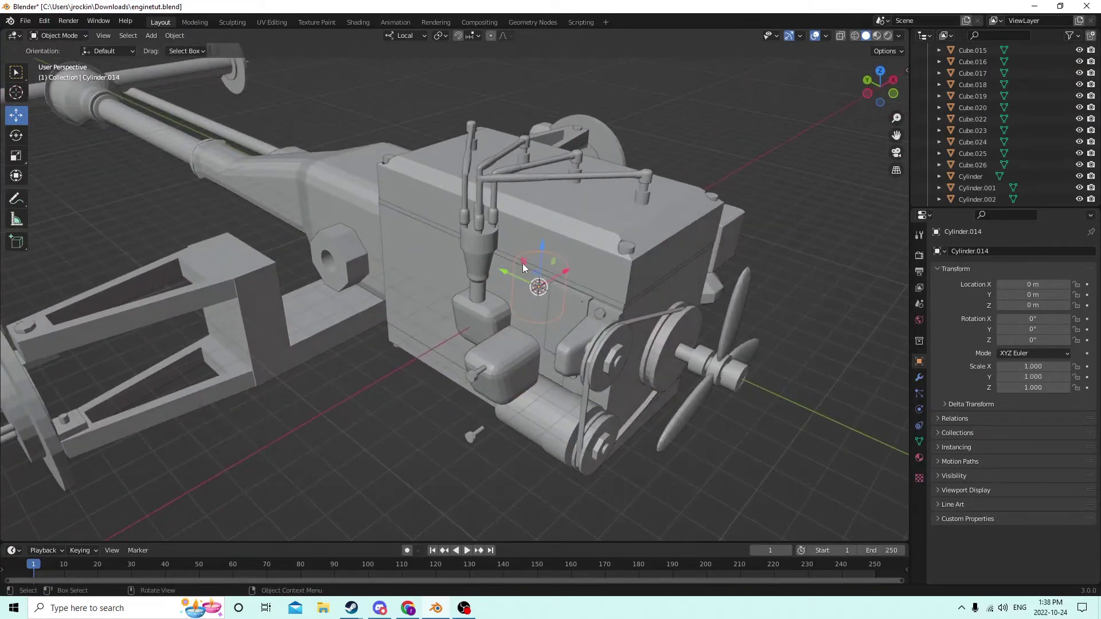
- Rotate the cylinder 90° about Y and move it into the hollow housing at about X -0.0379, Y -0.0333, Z 0.0101 m
left_click_drag(541, 246, 556, 52)
middle_click_drag(556, 53, 569, 83)
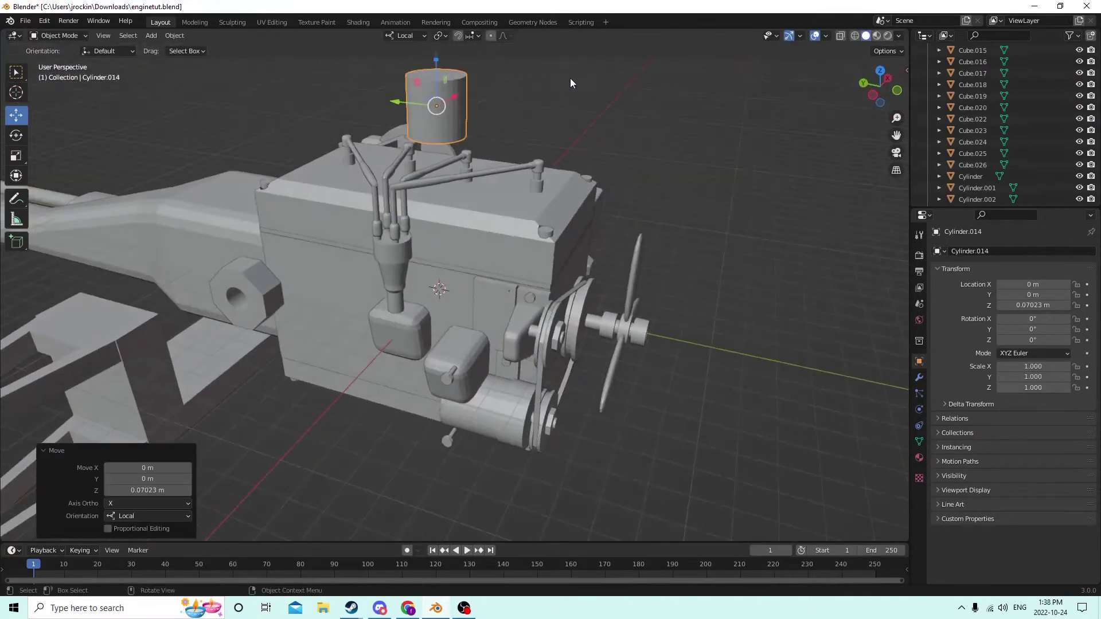
left_click_drag(406, 105, 493, 109)
middle_click_drag(493, 109, 605, 85)
left_click_drag(683, 67, 600, 297)
middle_click_drag(602, 295, 683, 275)
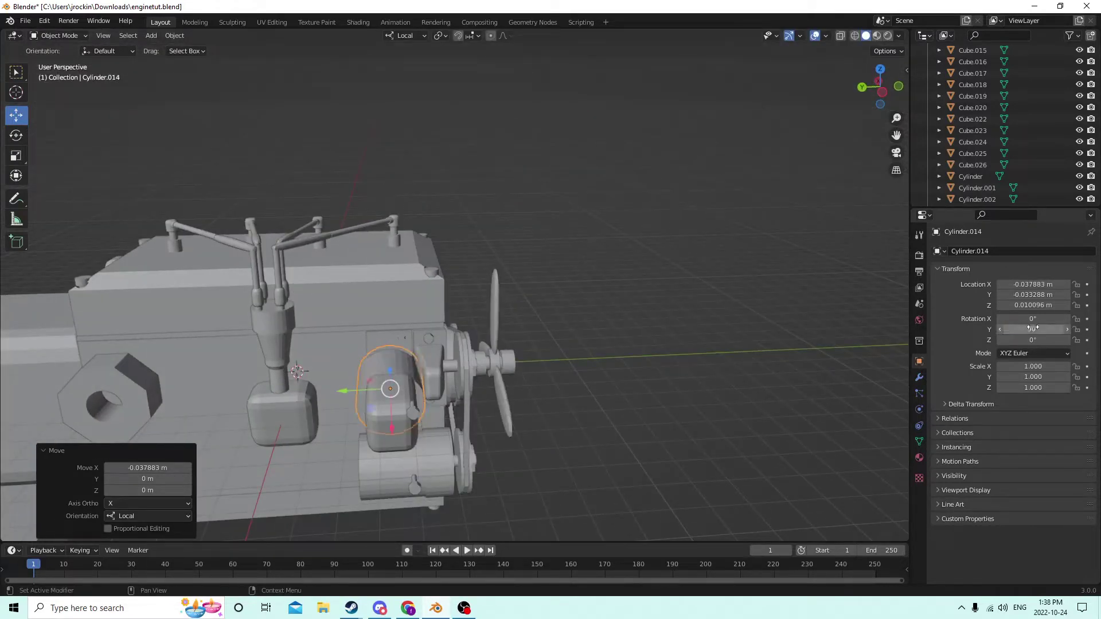
scroll(439, 448, "up", 2)
middle_click_drag(508, 434, 430, 408)
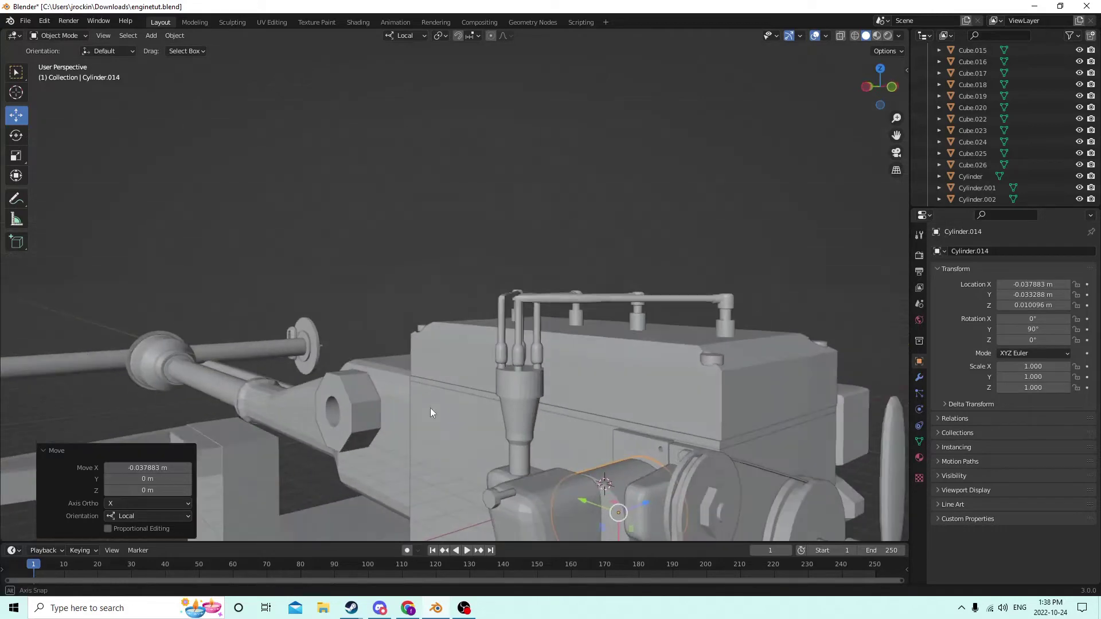
- Scale the cylinder uniformly to 0.530 and stretch it along its local Z axis to a scale of about 1.143
scroll(573, 441, "up", 2)
middle_click_drag(579, 441, 573, 393)
key("s")
left_click(635, 386)
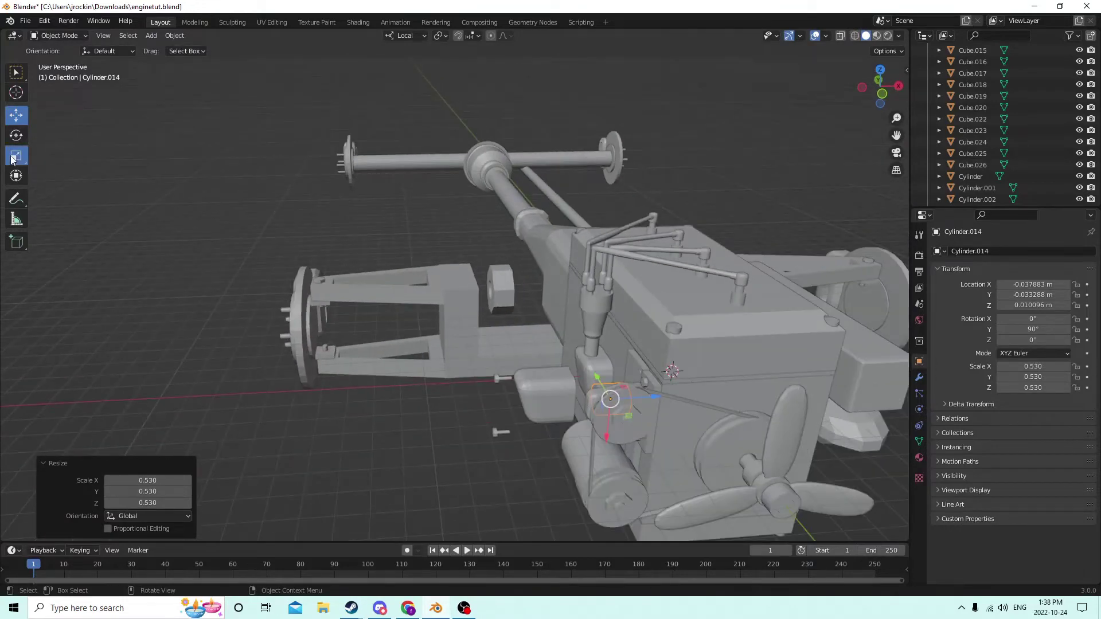
key("s")
key("z")
key("z")
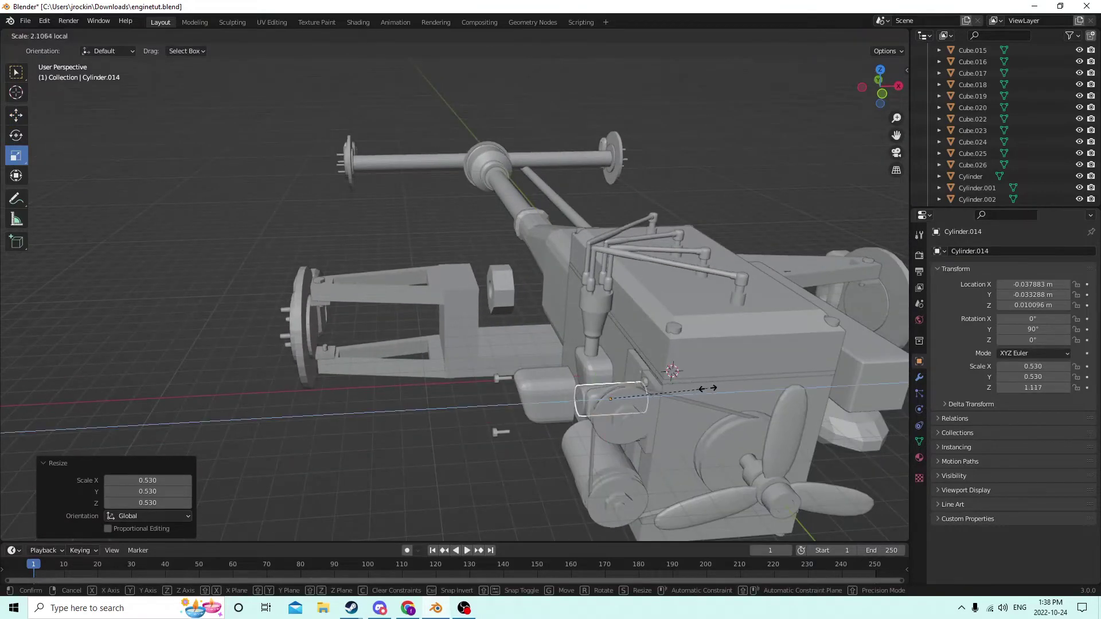
left_click(709, 388)
scroll(683, 391, "up", 4)
middle_click_drag(695, 392, 762, 435)
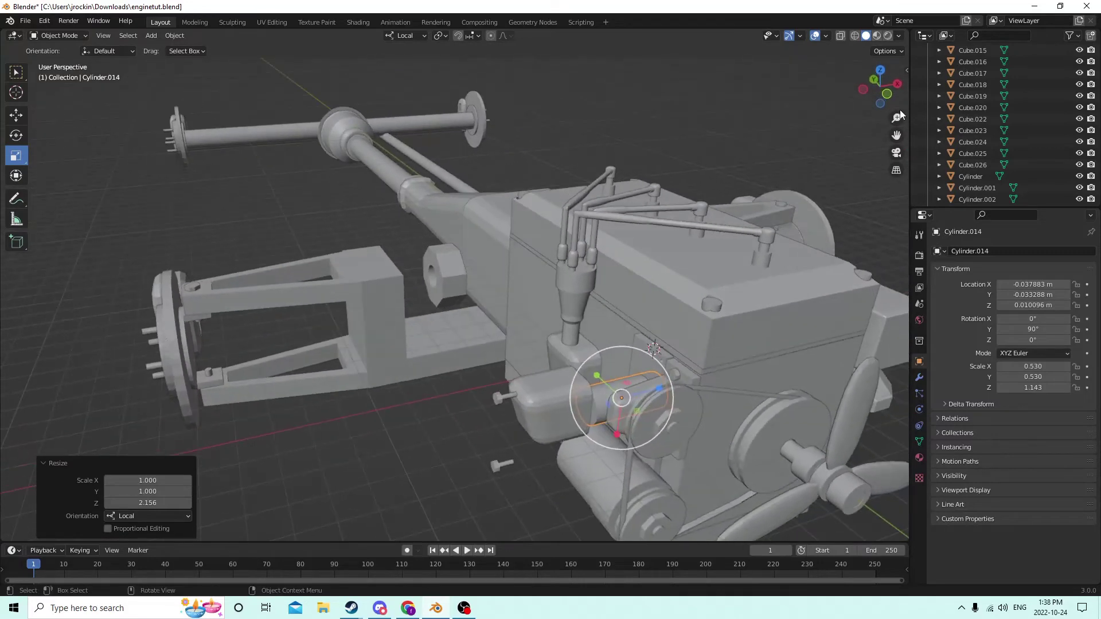
- Duplicate the cylinder and move the copy outward along its axis to about X -0.0966 m, beyond the rounded housing
left_click_drag(896, 137, 696, 112)
middle_click_drag(642, 306, 546, 373)
mouse_move(491, 256)
middle_mouse_down()
mouse_move(510, 253)
mouse_move(469, 285)
mouse_move(477, 267)
middle_mouse_up()
key("shift+d")
right_click(487, 243)
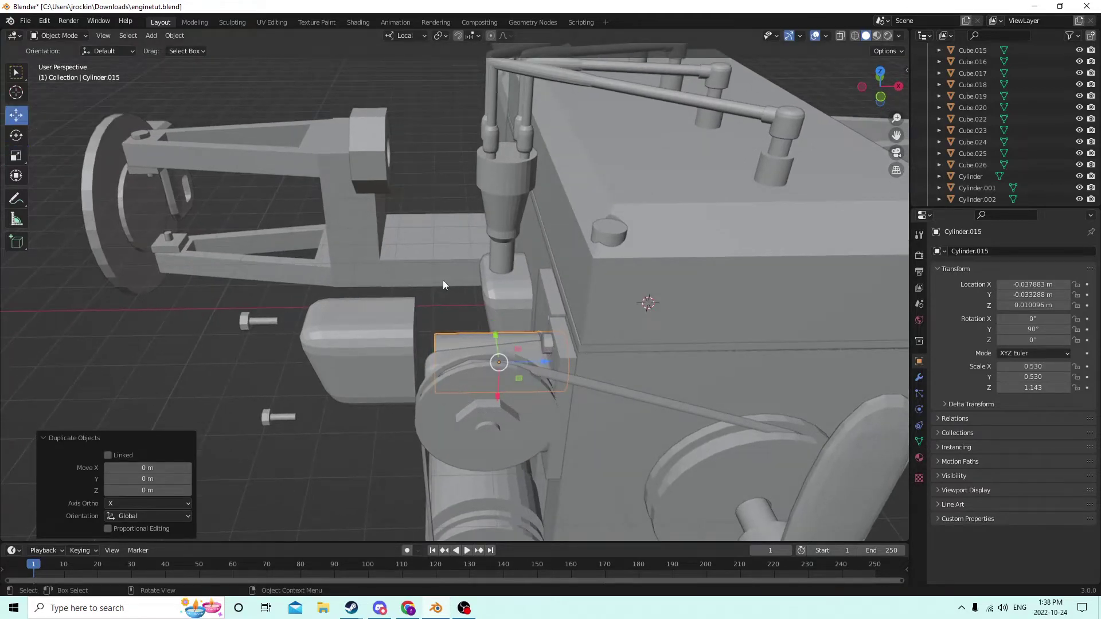
left_click_drag(532, 353, 332, 319)
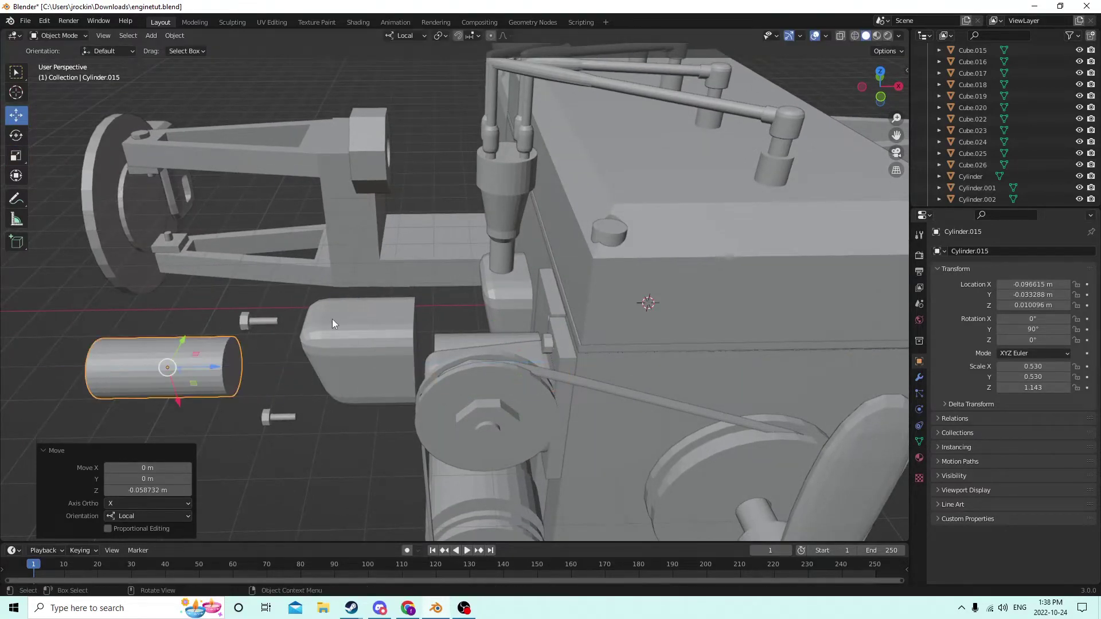
- Duplicate the cylinder still in the housing and move the copy to about X -0.0513 m and Z 0.0130 m
left_click(466, 339)
middle_click_drag(462, 336, 474, 343)
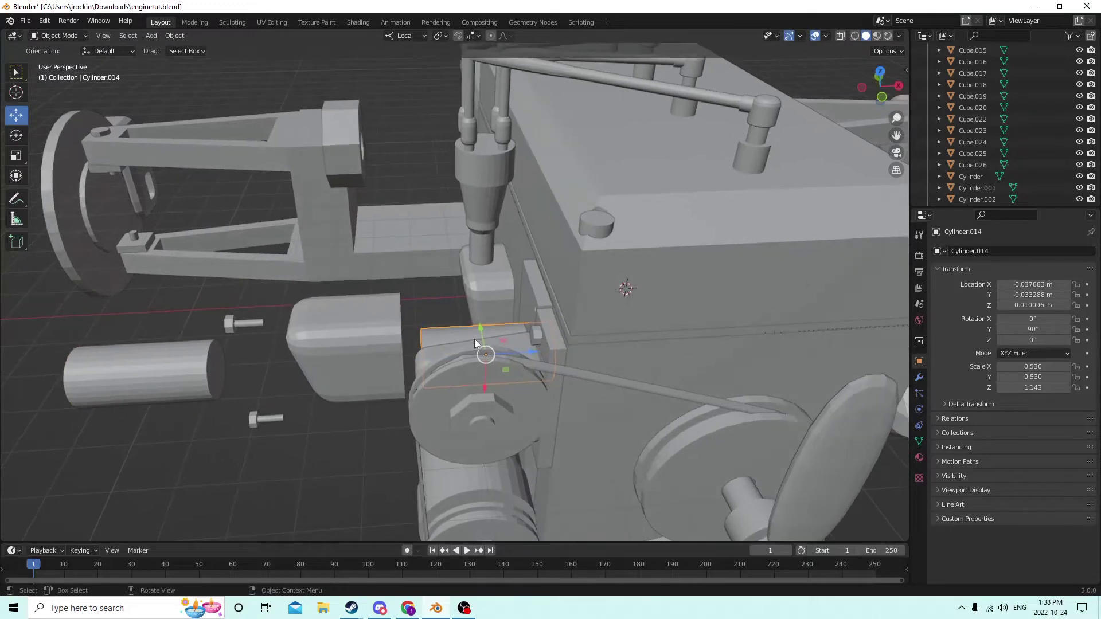
key("shift+d")
right_click(525, 278)
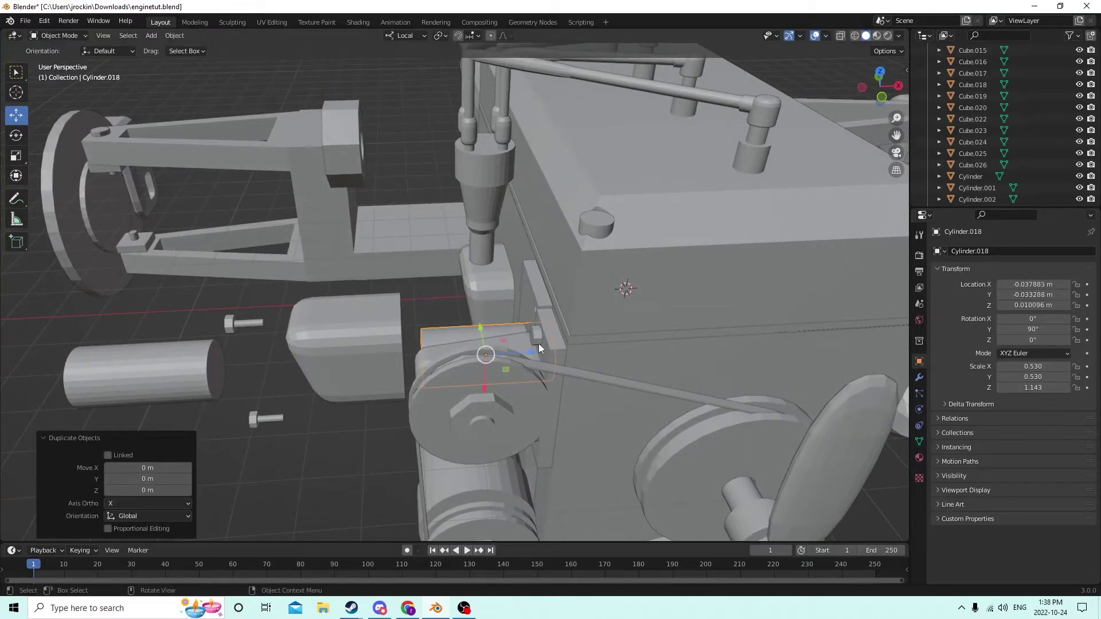
left_click_drag(528, 352, 353, 314)
mouse_move(353, 314)
middle_mouse_down()
mouse_move(359, 284)
mouse_move(363, 298)
middle_mouse_up()
left_click_drag(431, 416, 441, 411)
middle_click_drag(441, 411, 407, 401)
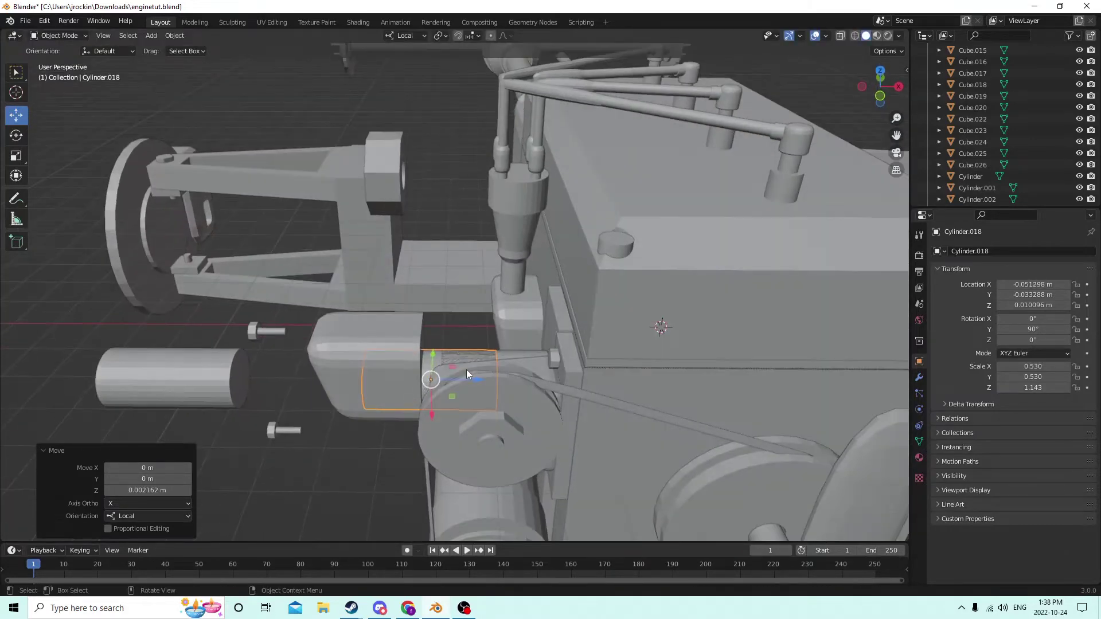
middle_click_drag(463, 363, 445, 434)
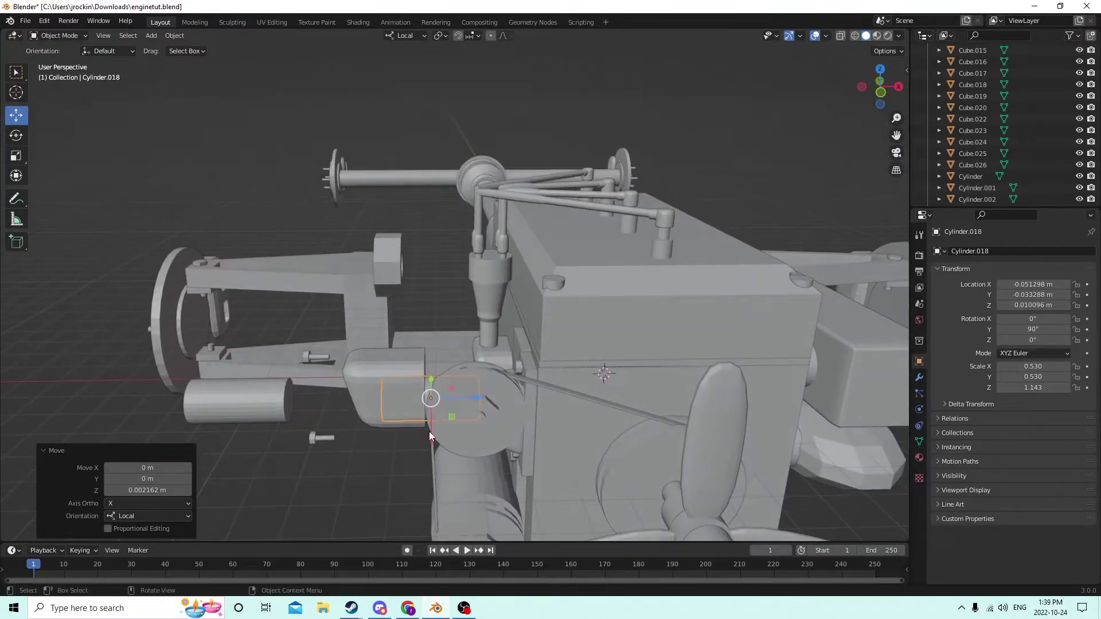
left_click_drag(429, 431, 428, 410)
middle_click_drag(429, 410, 428, 442)
- Delete the original cylinder, duplicate the raised one, and slide the copy along its axis into the mounting plate at about X -0.0365 m
left_click(320, 509)
key("Delete")
left_click(426, 422)
key("shift+d")
right_click(485, 422)
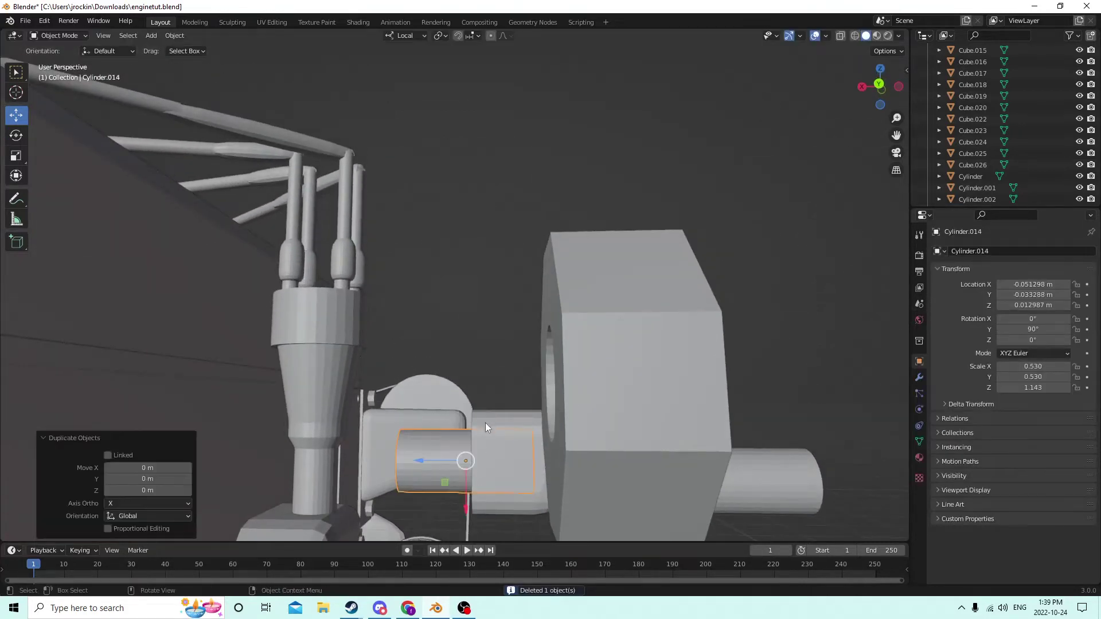
middle_click_drag(485, 421, 480, 466)
left_click_drag(428, 485, 351, 485)
middle_click_drag(351, 485, 281, 483)
- Cut a round hole in the mounting plate by subtracting the inserted cylinder with the Bool Tool's Auto Boolean Difference
scroll(276, 499, "up", 1)
left_click(272, 500)
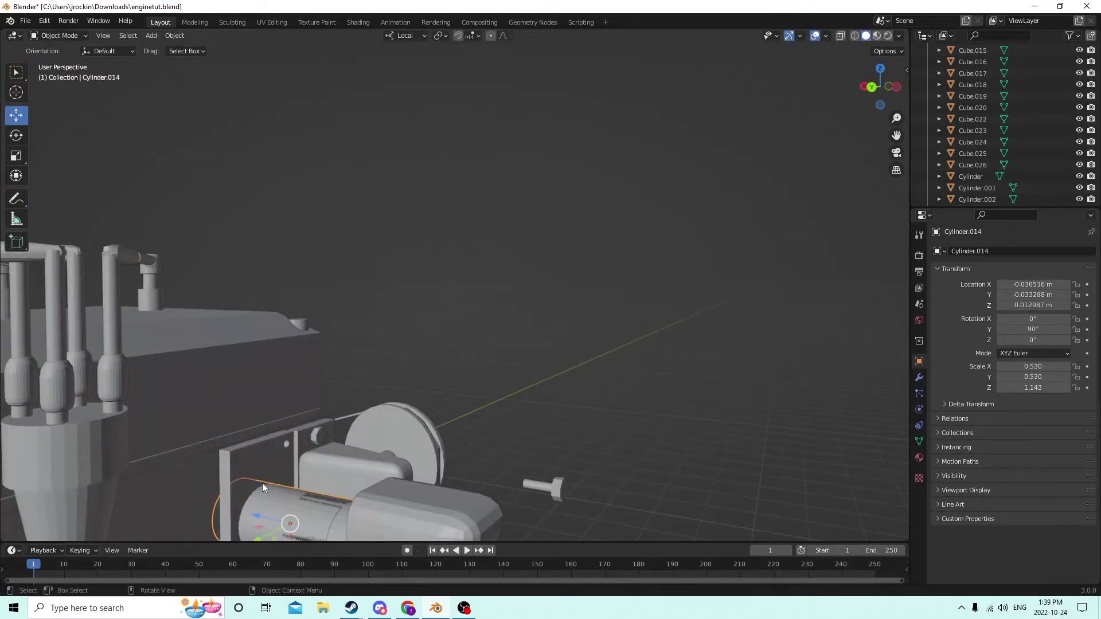
left_click(175, 36)
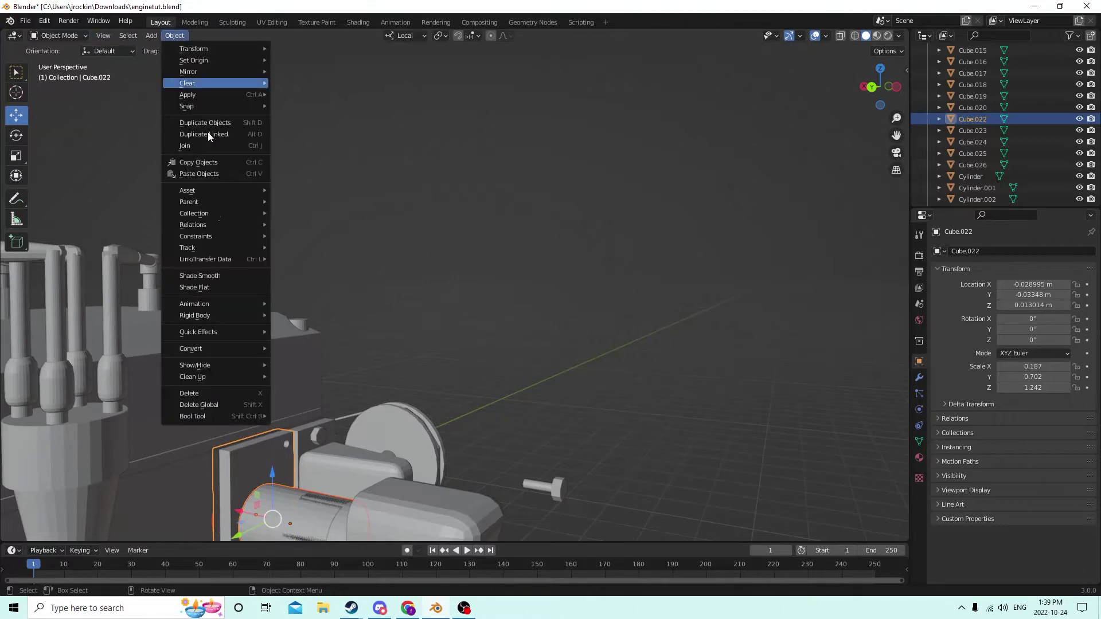
mouse_move(212, 415)
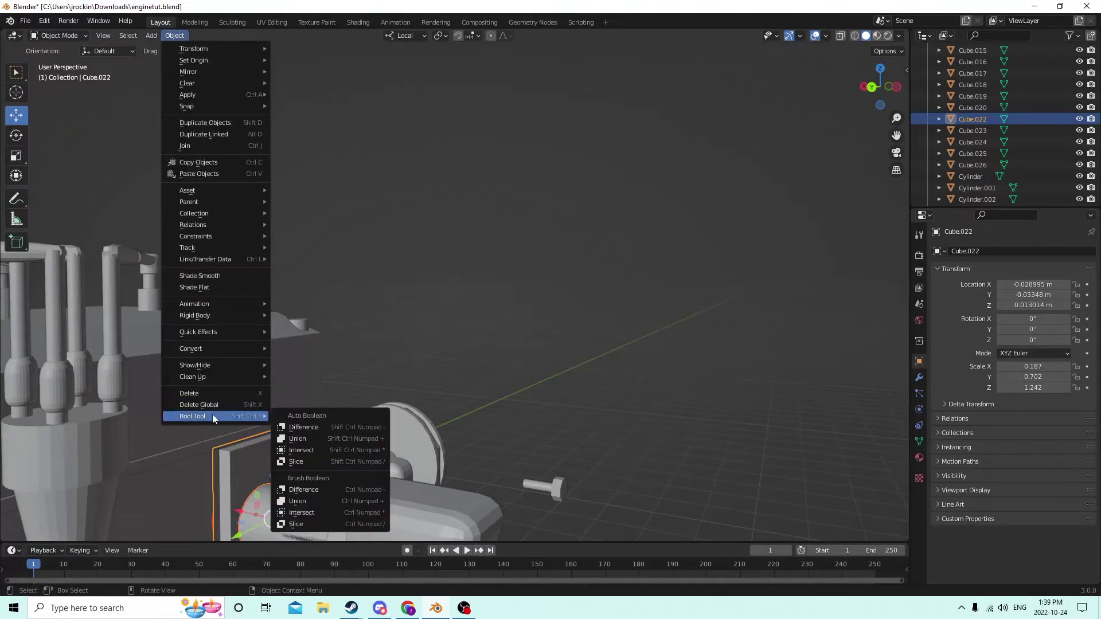
left_click(293, 427)
middle_click_drag(284, 412, 356, 463)
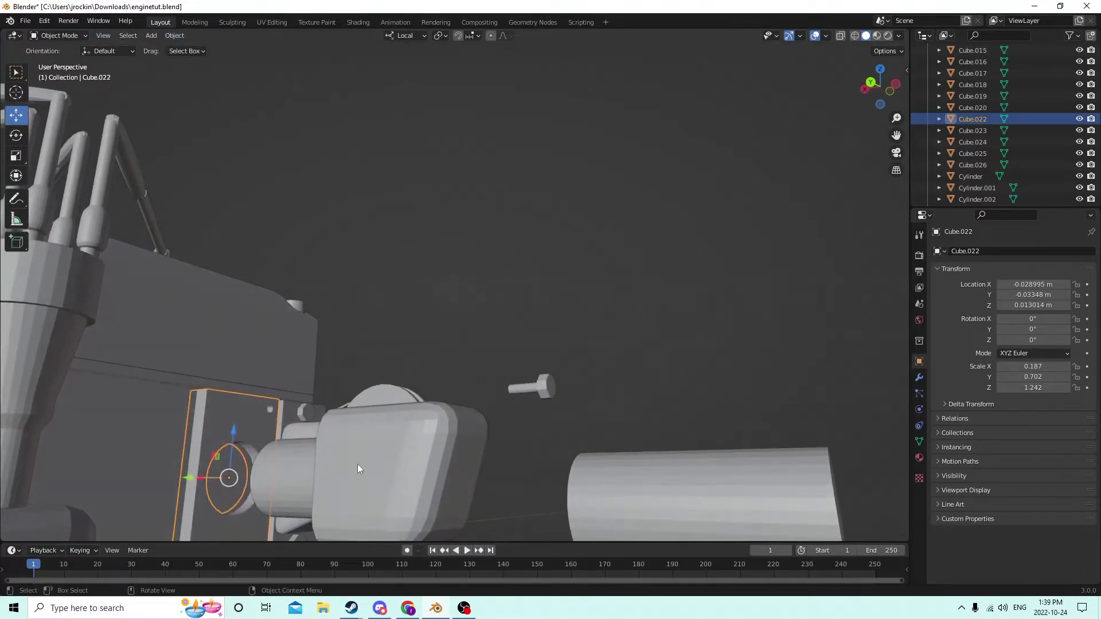
- Duplicate the raised cylinder again and move the copy along its axis through the plate hole to about X -0.0335 m
left_click(293, 480)
middle_click_drag(293, 480, 256, 423)
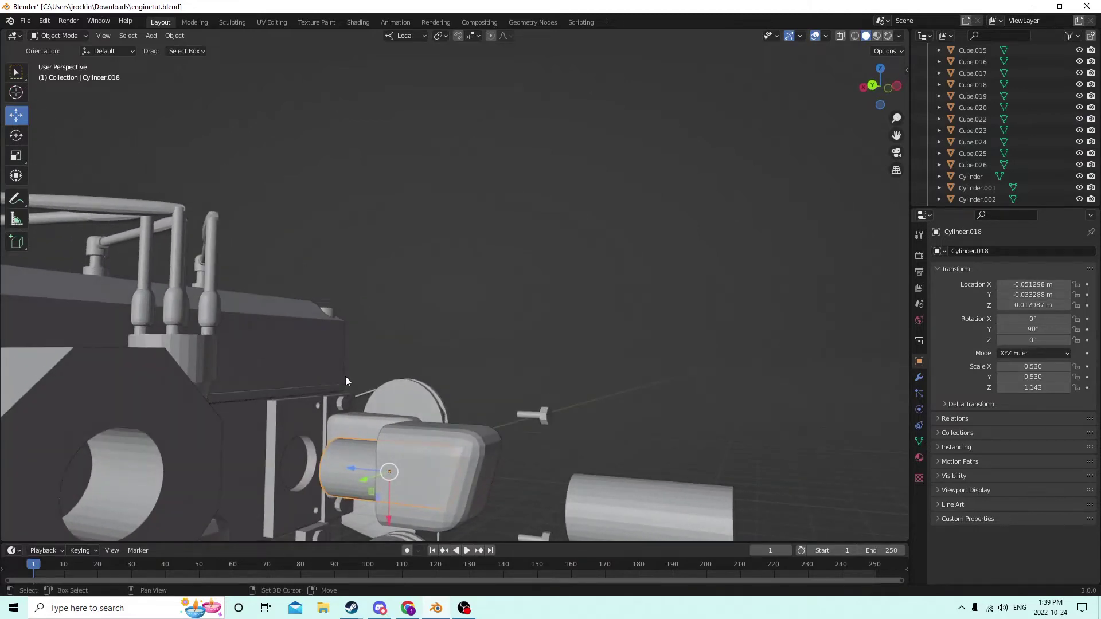
key("shift+d")
right_click(438, 353)
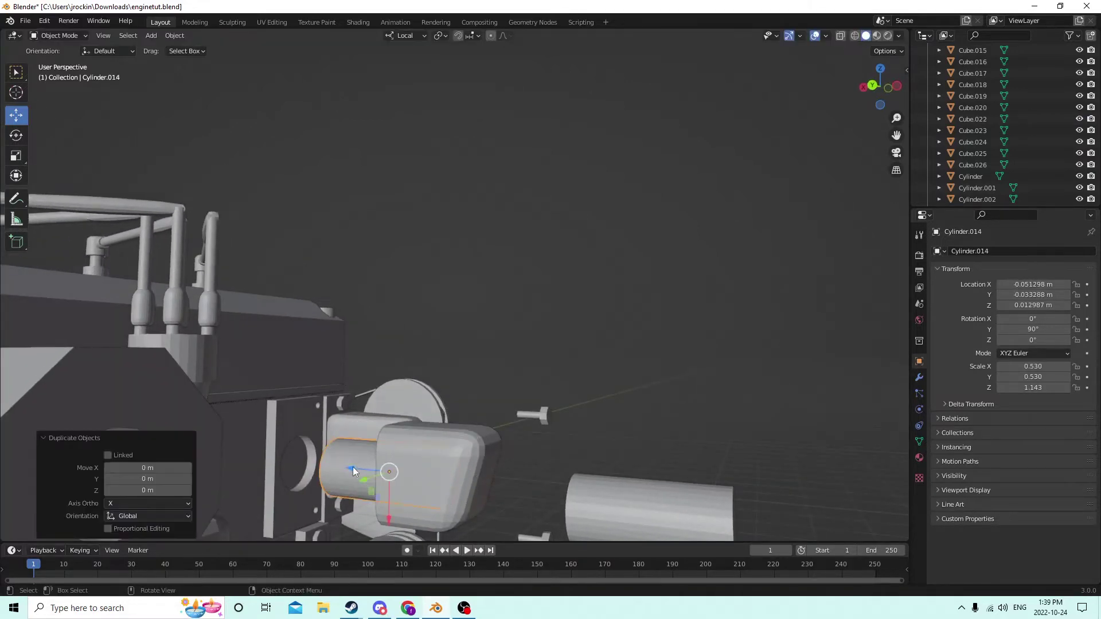
left_click_drag(353, 467, 267, 445)
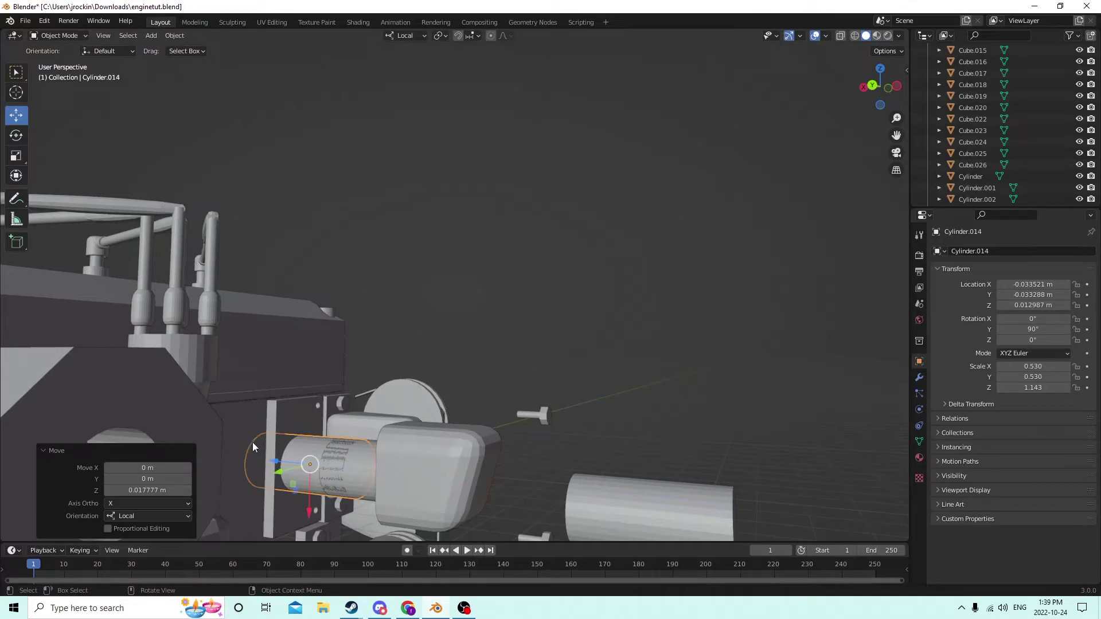
- Try to subtract the inserted cylinder from the engine block with the Bool Tool
left_click(247, 445)
left_click(175, 35)
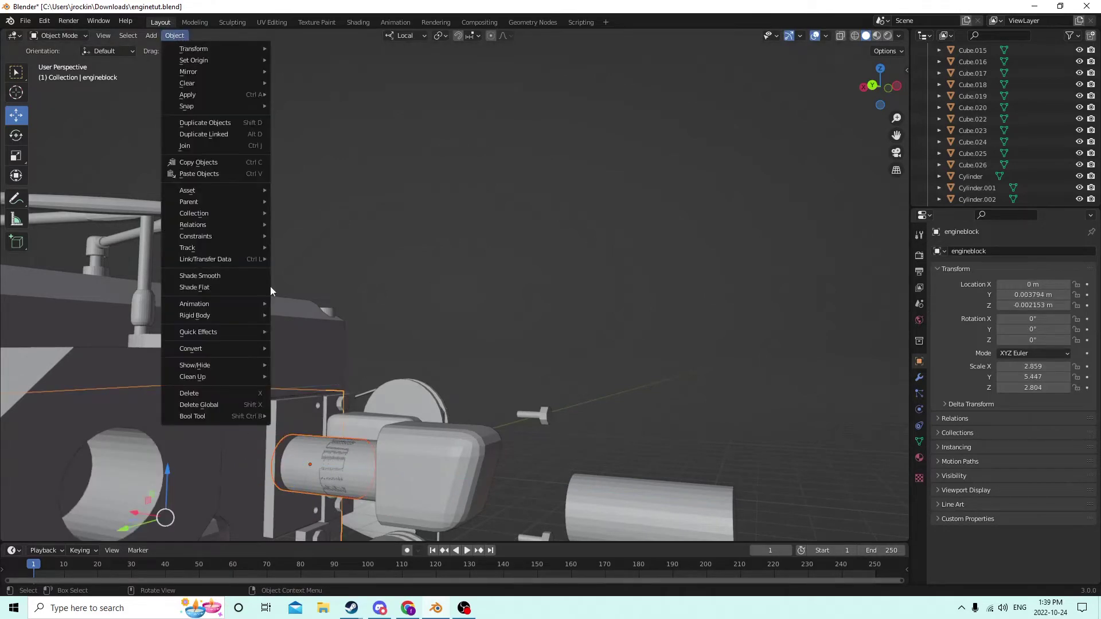
left_click(175, 36)
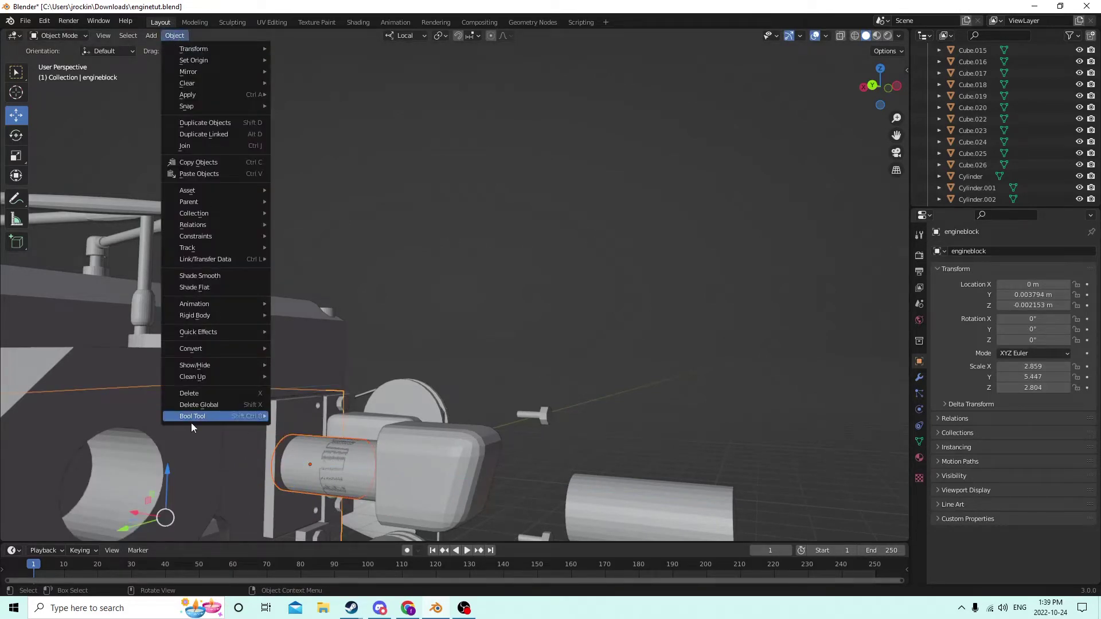
mouse_move(198, 417)
middle_click_drag(316, 420, 362, 342)
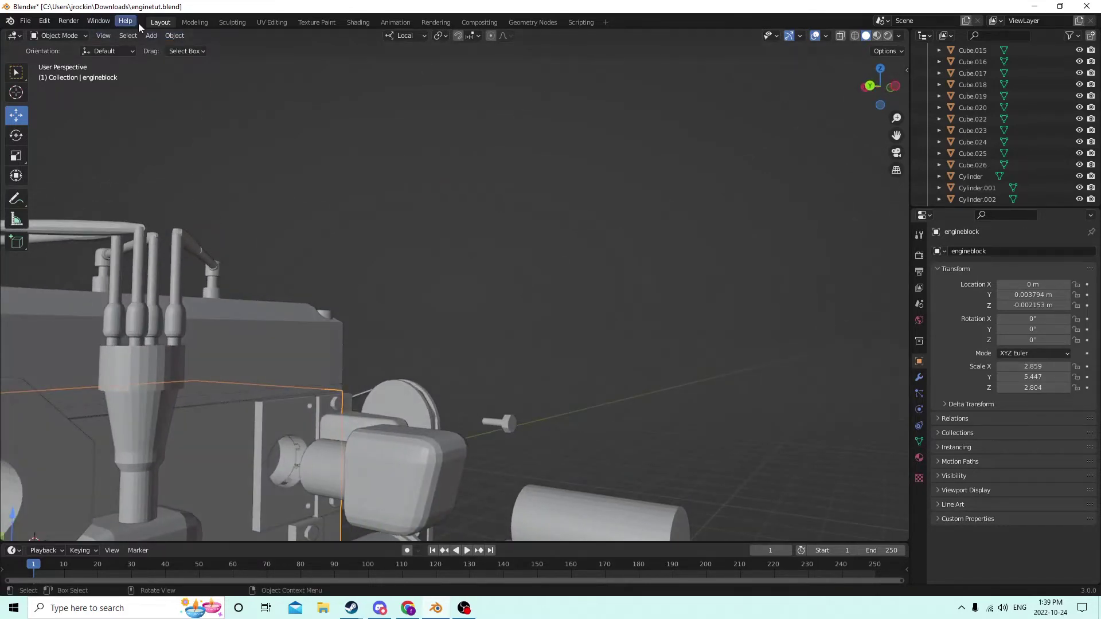
- Undo the Boolean cut on the engine block
left_click(174, 35)
left_click(174, 35)
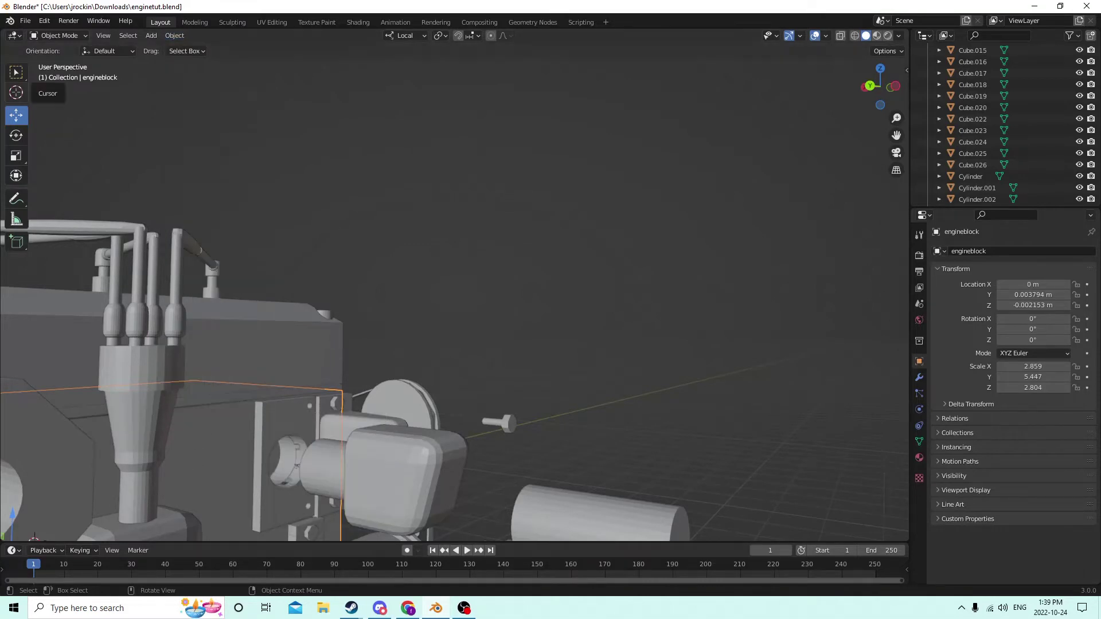
left_click(46, 22)
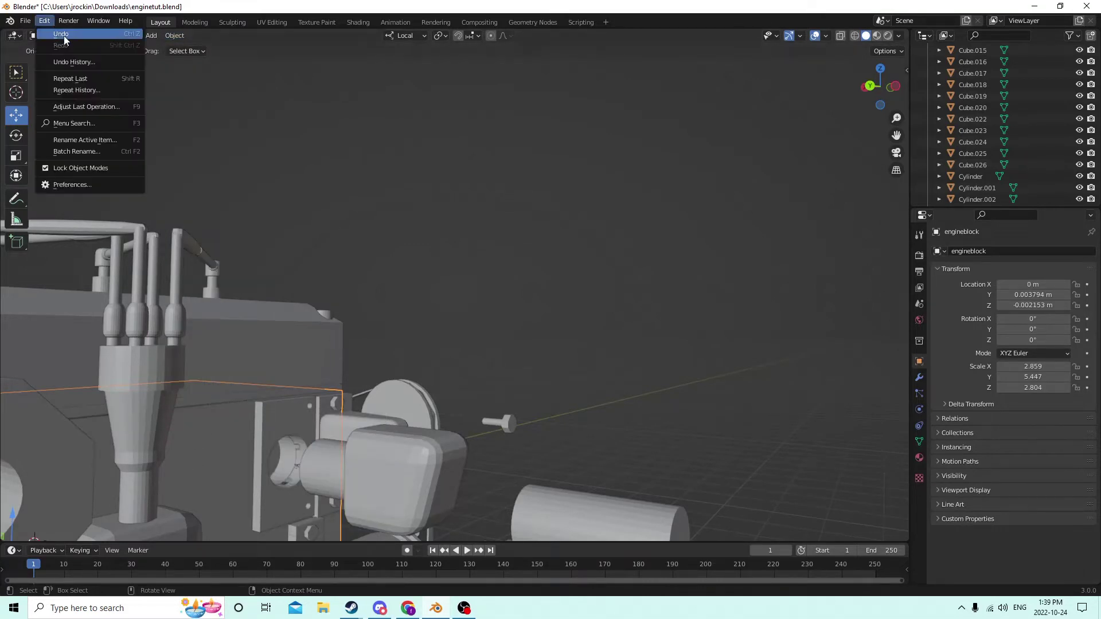
left_click(65, 35)
- Move the cutting cylinder deeper along its axis into the engine block, to about X -0.0229 m
middle_click_drag(337, 331, 351, 349)
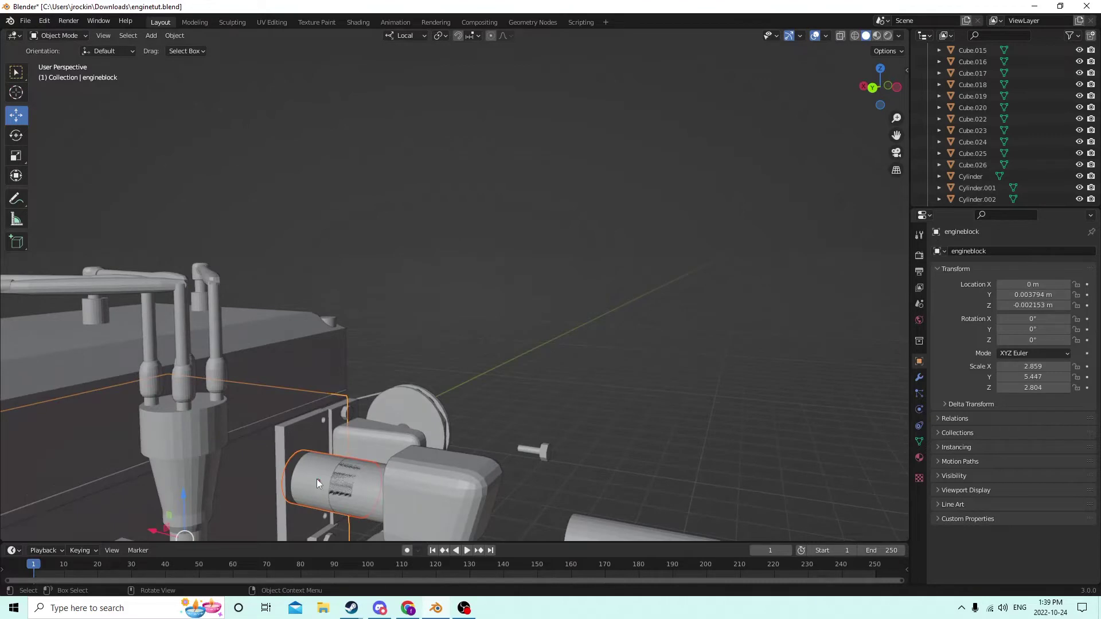
left_click(312, 482)
left_click_drag(287, 475, 253, 460)
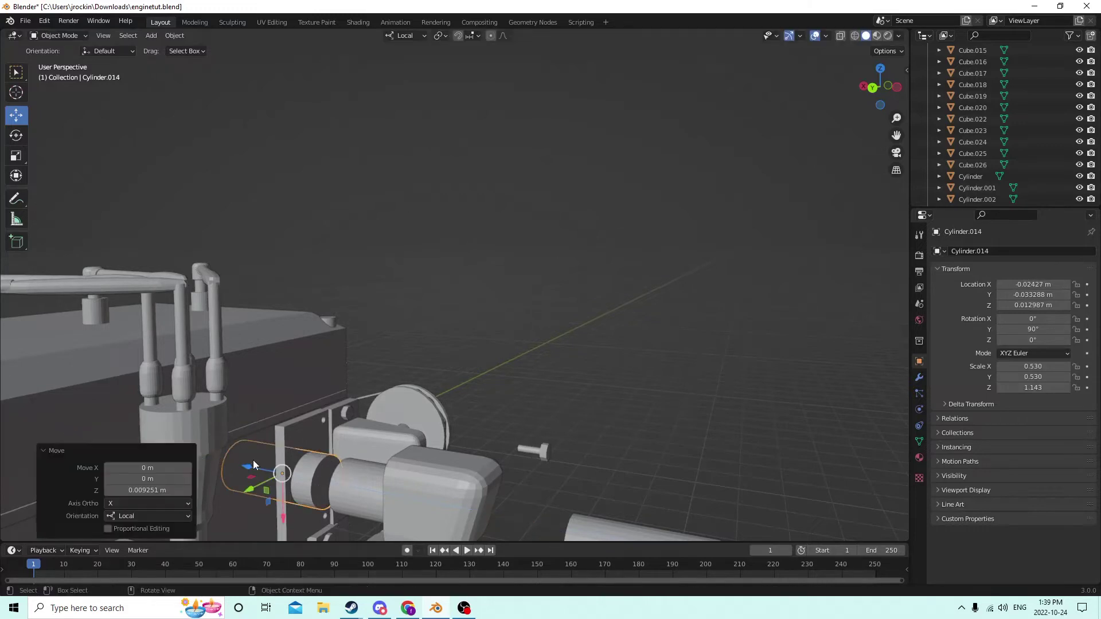
middle_click_drag(253, 460, 280, 490)
left_click_drag(283, 496, 276, 490)
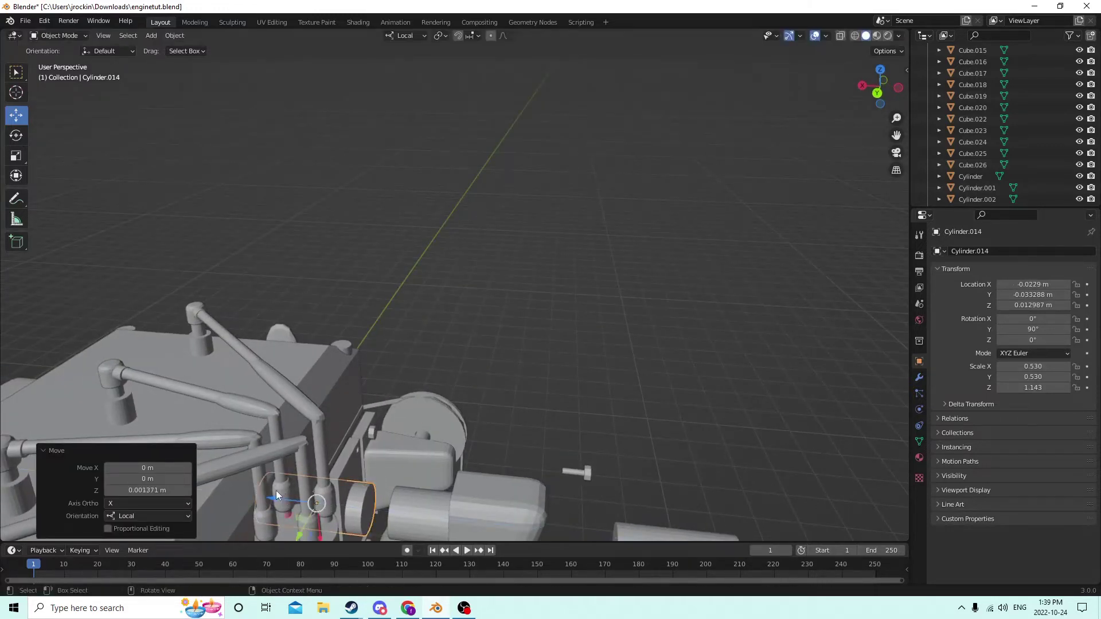
middle_click_drag(276, 490, 235, 432)
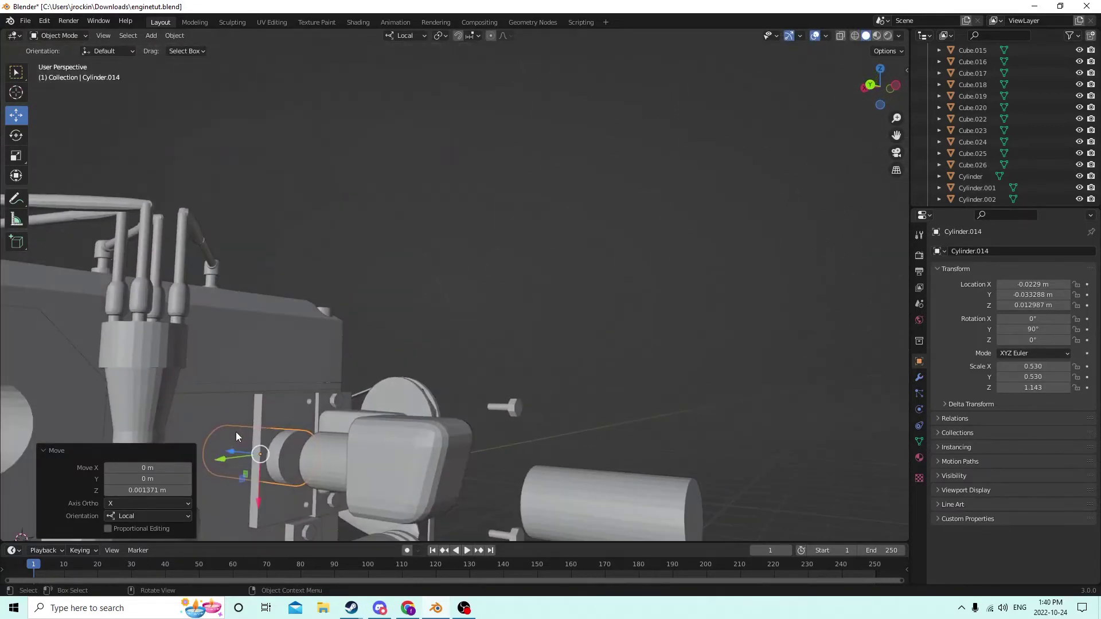
- Subtract the repositioned cylinder from the engine block with the Bool Tool
left_click(234, 403)
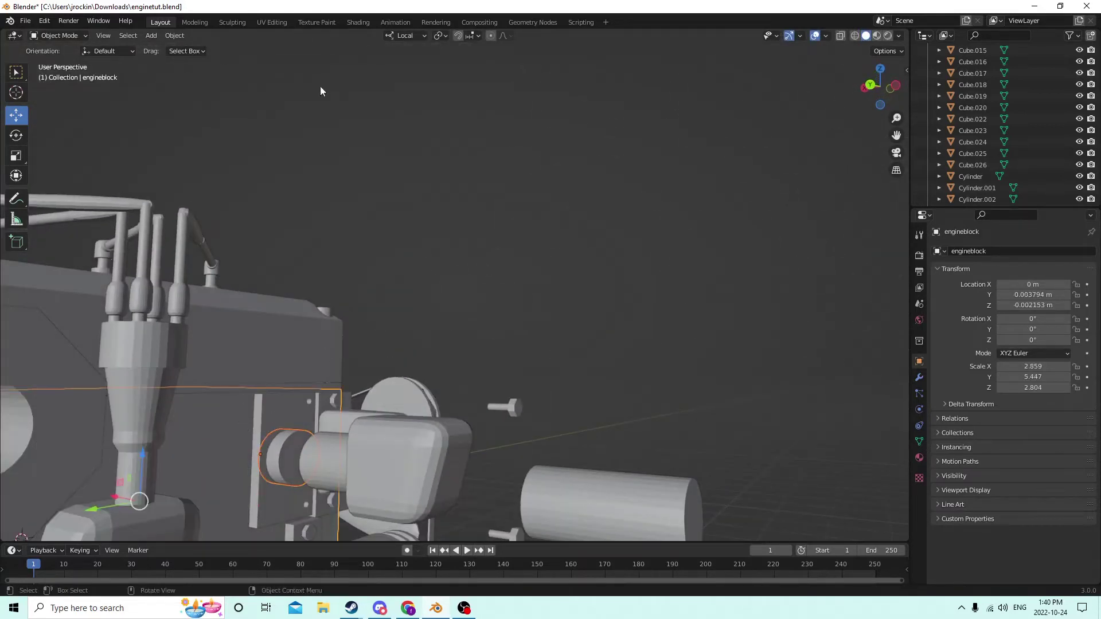
left_click(174, 35)
mouse_move(241, 422)
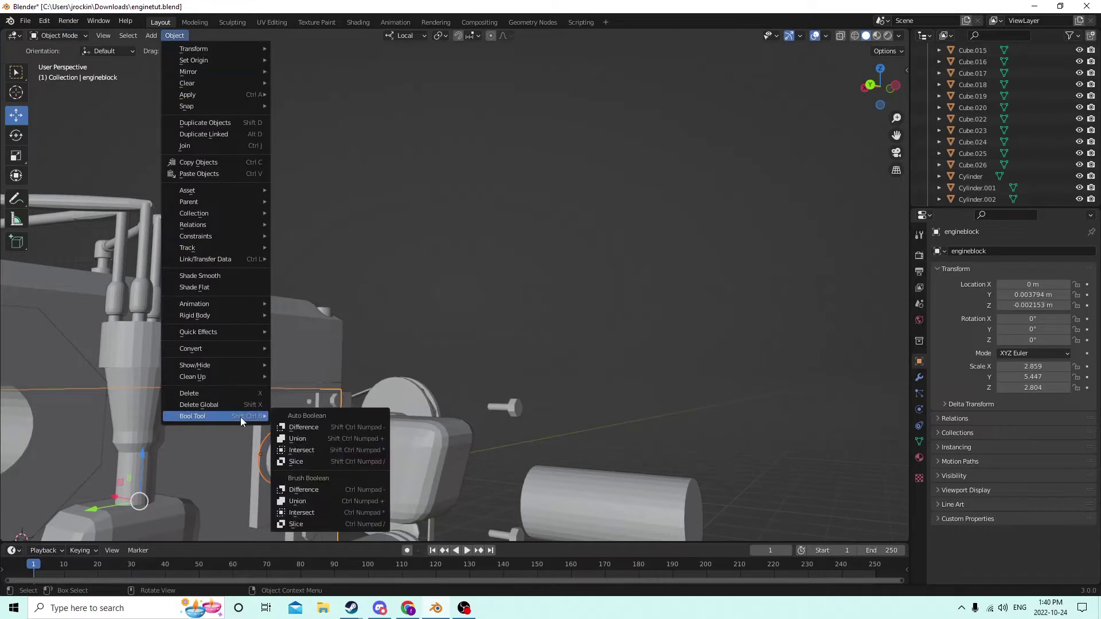
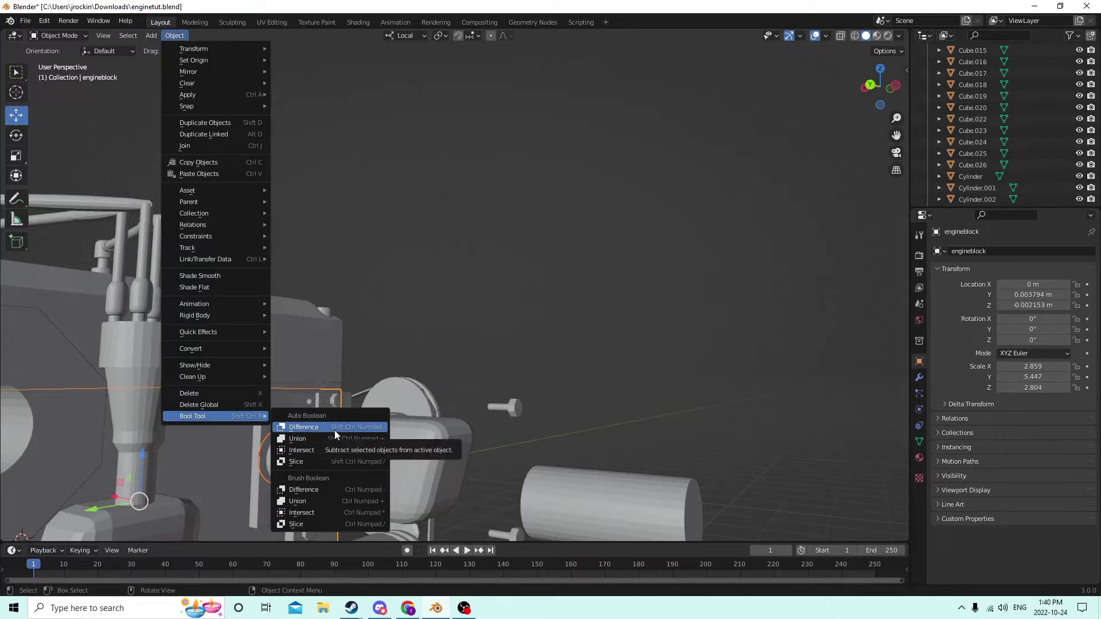
- Subtract the overlapping cylinders from the engine block and the rounded housing, using Bool Tool Difference on each
left_click(335, 428)
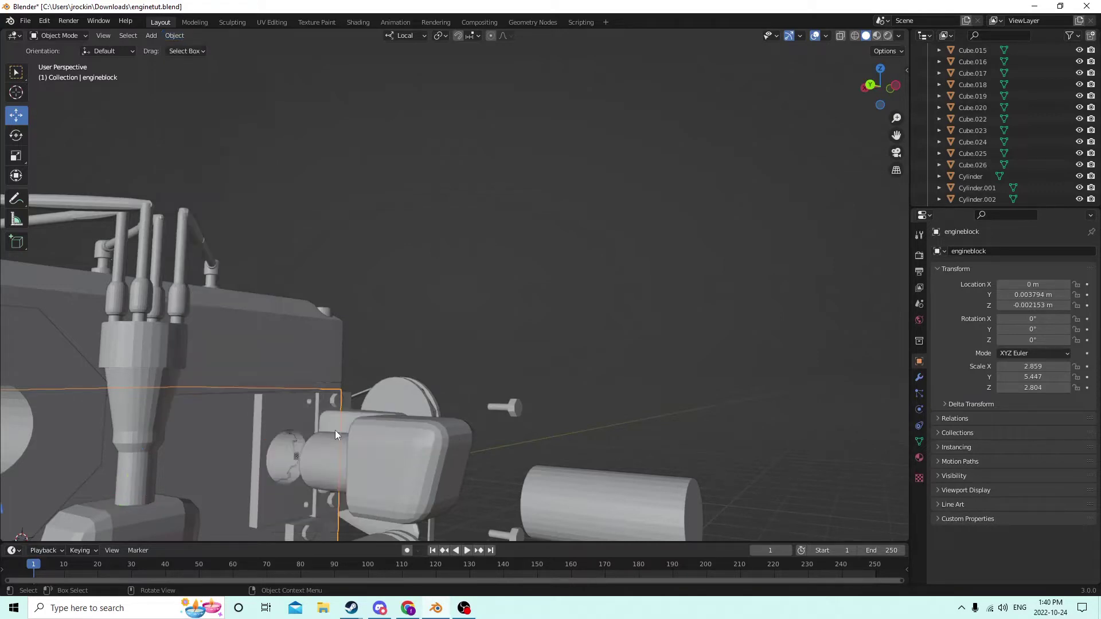
middle_click_drag(467, 344, 482, 413)
left_click(446, 456)
mouse_move(445, 456)
middle_mouse_down()
mouse_move(452, 418)
mouse_move(439, 438)
mouse_move(470, 446)
mouse_move(463, 431)
mouse_move(453, 436)
middle_mouse_up()
left_click(490, 427)
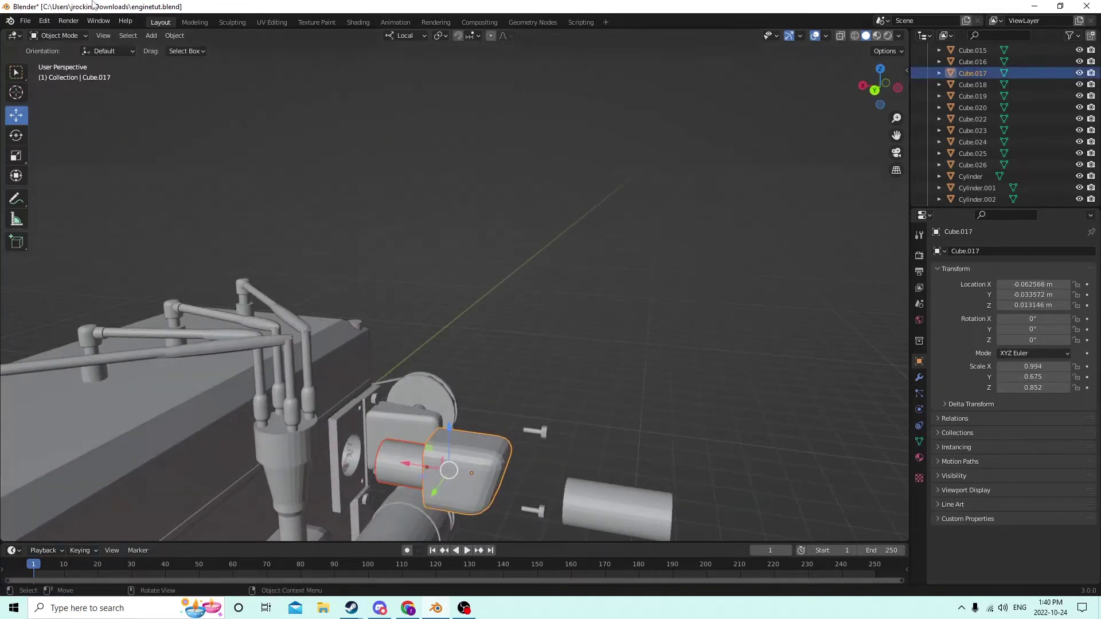
left_click(172, 36)
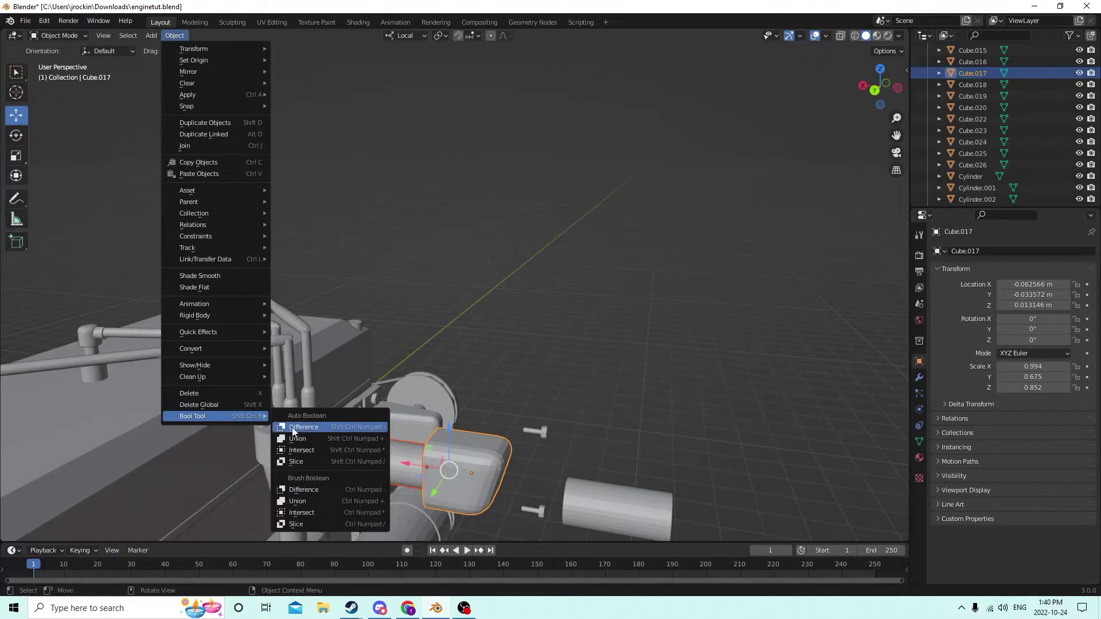
left_click(293, 428)
- Move the rounded housing about 0.022 m along its local X axis toward the mounting plate
middle_click_drag(290, 396, 257, 407)
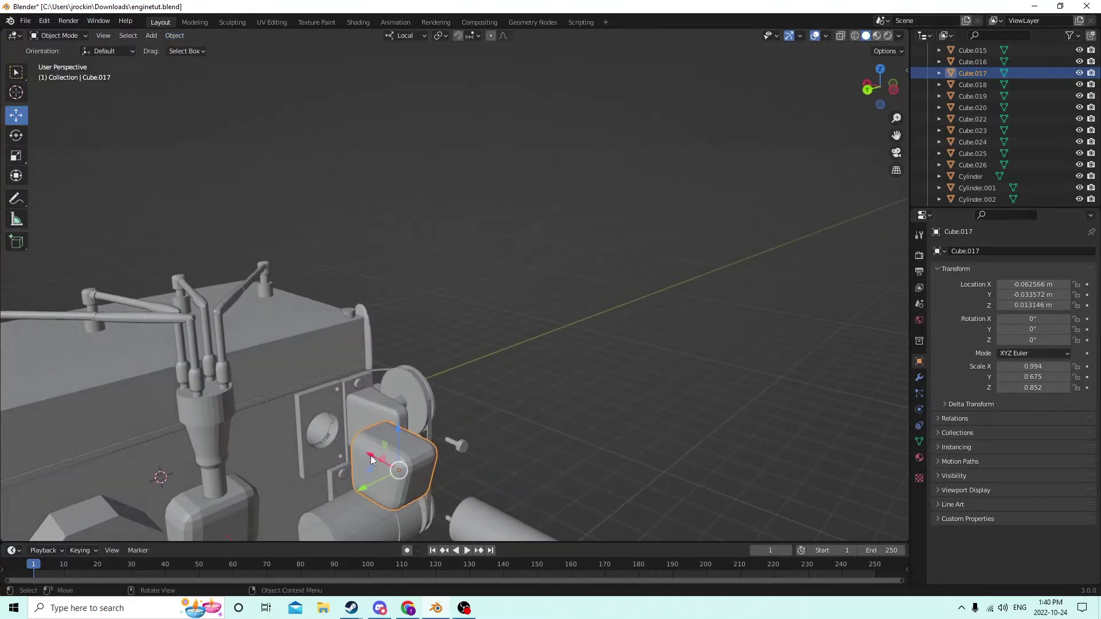
left_click_drag(371, 458, 318, 417)
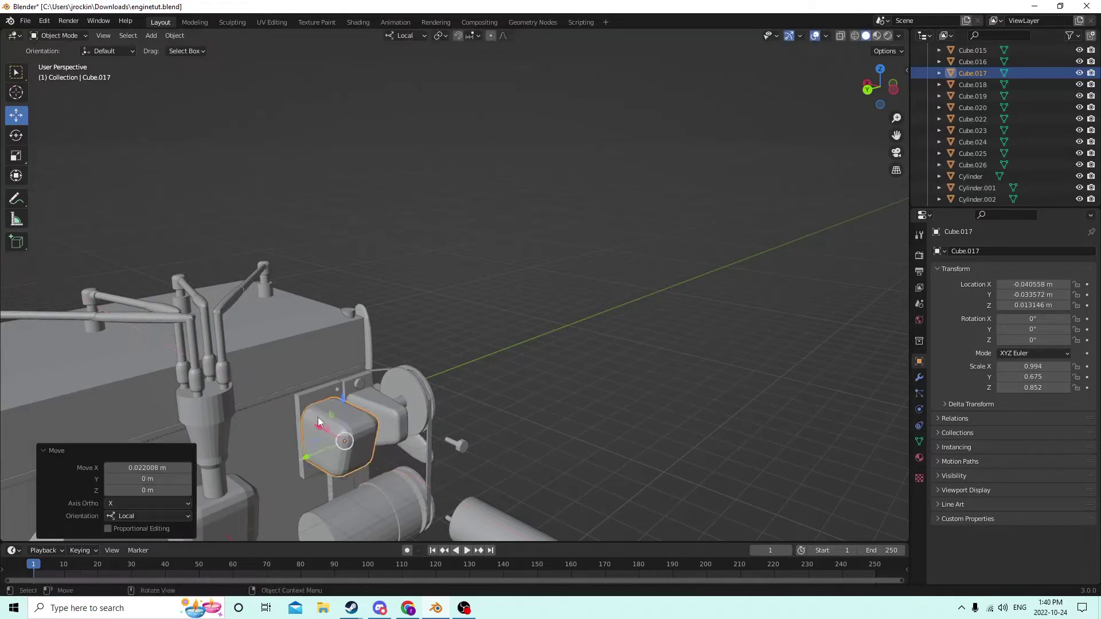
middle_click_drag(317, 417, 372, 450)
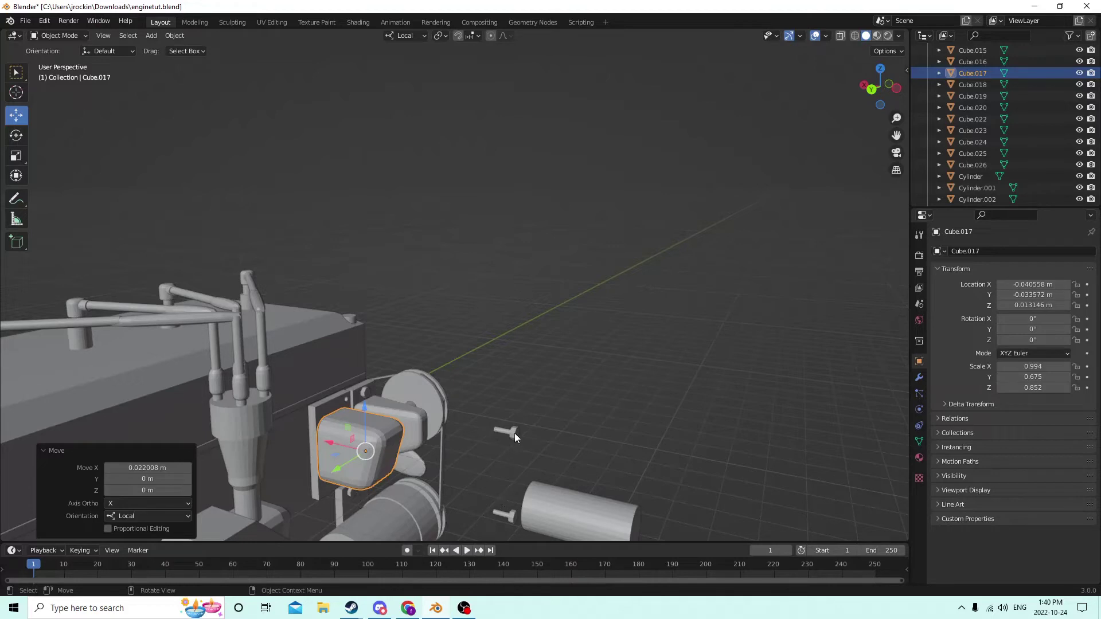
- Move the loose large cylinder about 0.0516 m along its axis to the housing and set its Y rotation to 0°
left_click(586, 515)
middle_click_drag(553, 480, 547, 479)
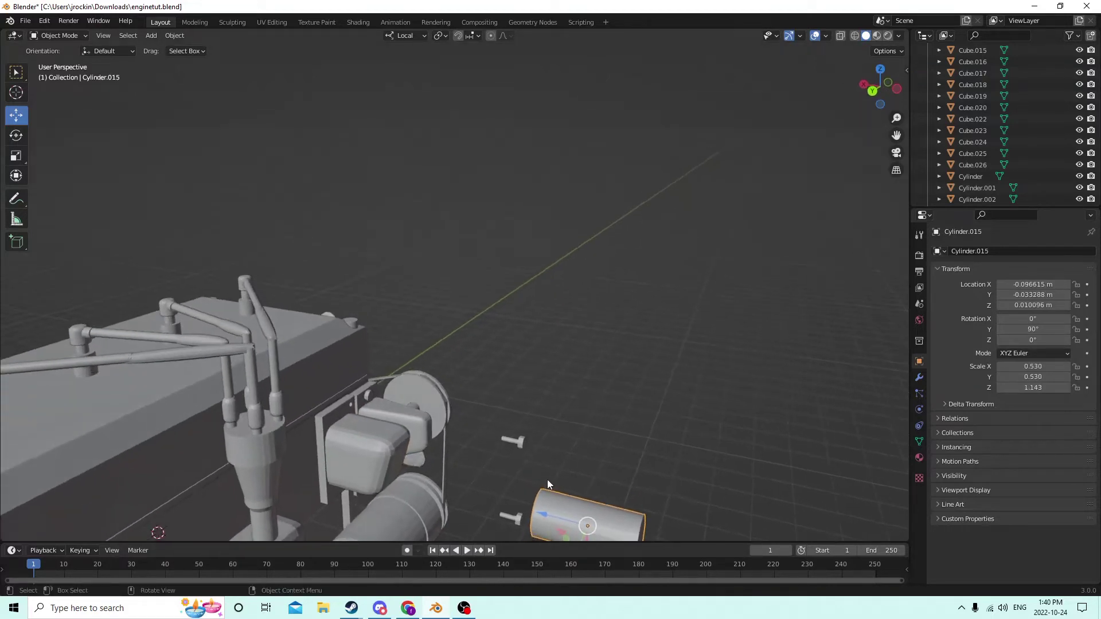
left_click_drag(550, 518, 355, 416)
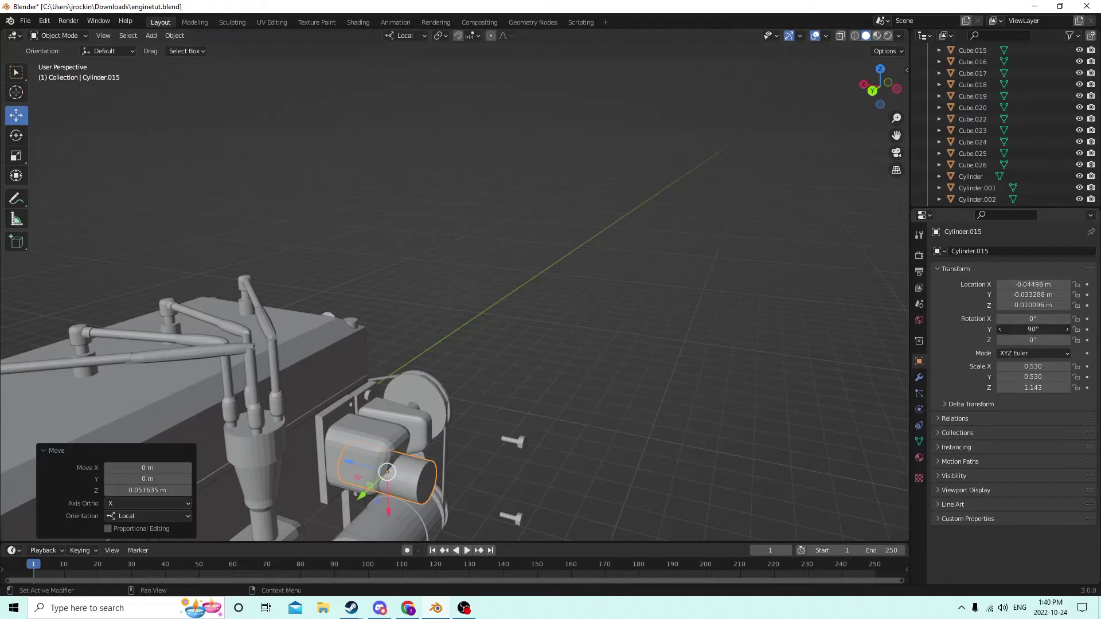
left_click(1026, 326)
type("0")
key("Return")
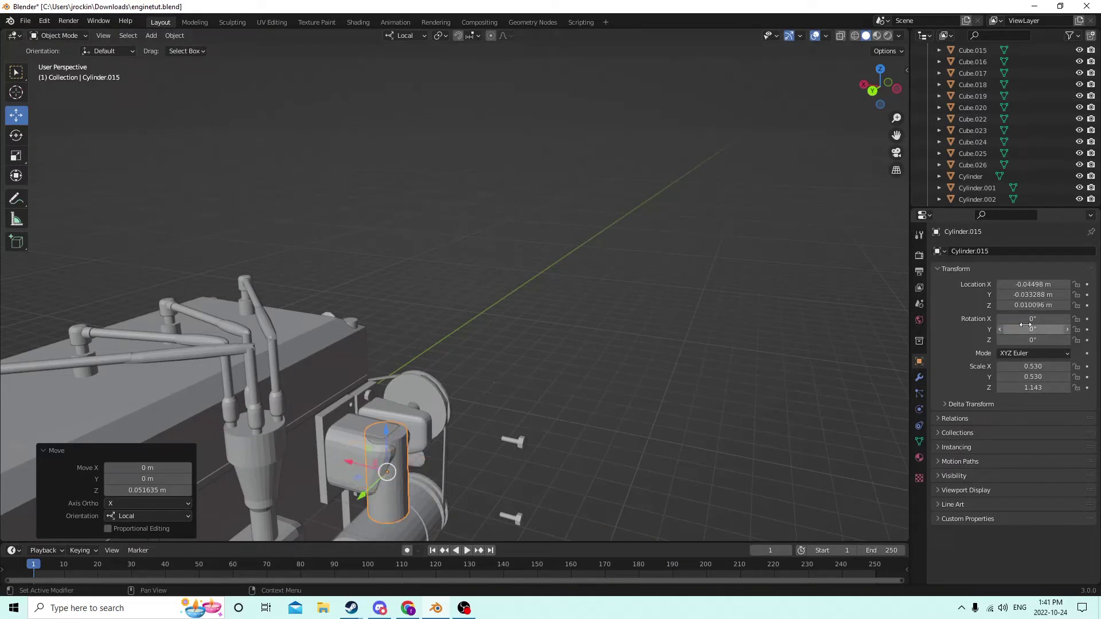
- Try a 90° X rotation on the cylinder and set it back to 0°
left_click(1018, 318)
type("90")
key("Return")
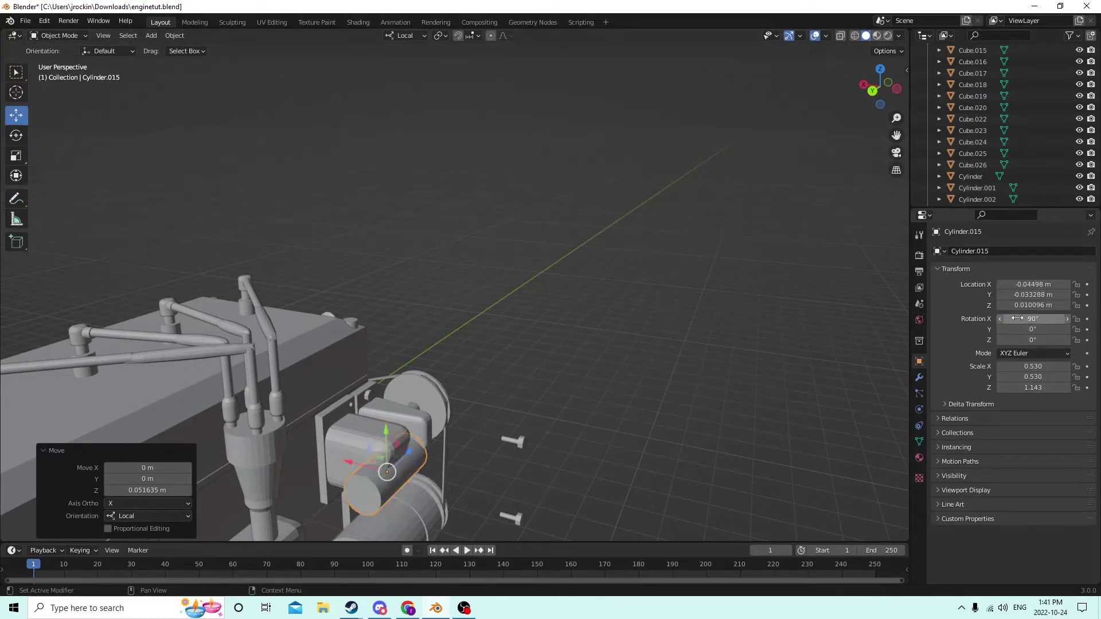
left_click(1017, 318)
type("0")
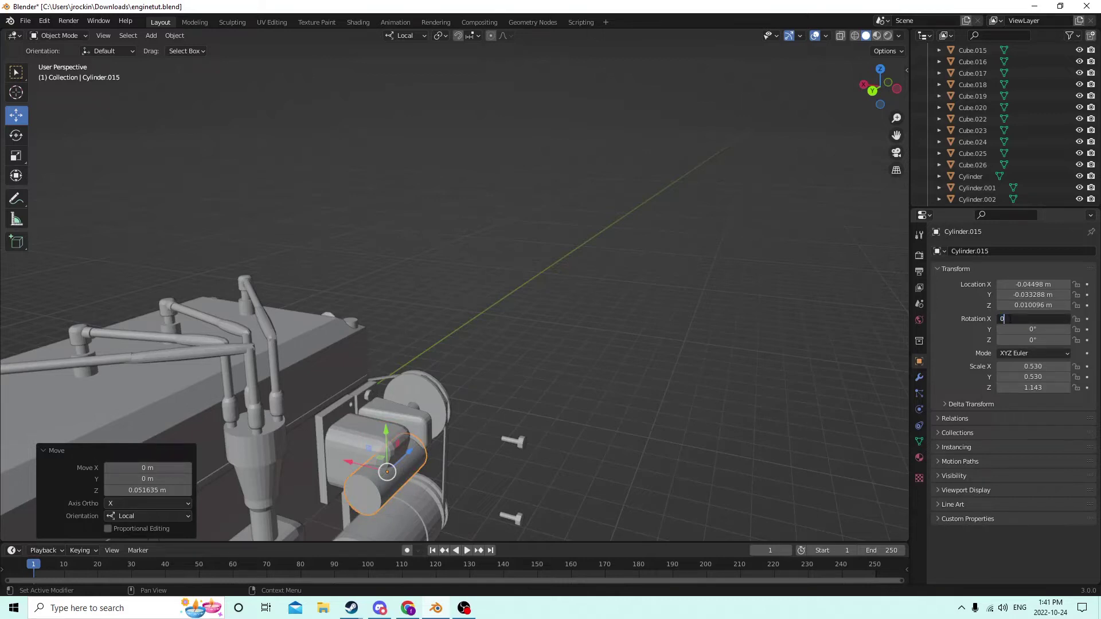
key("Return")
- Raise the upright cylinder to about Z 0.0257 m and shift it over the housing to about X -0.0384 m
scroll(410, 441, "up", 2)
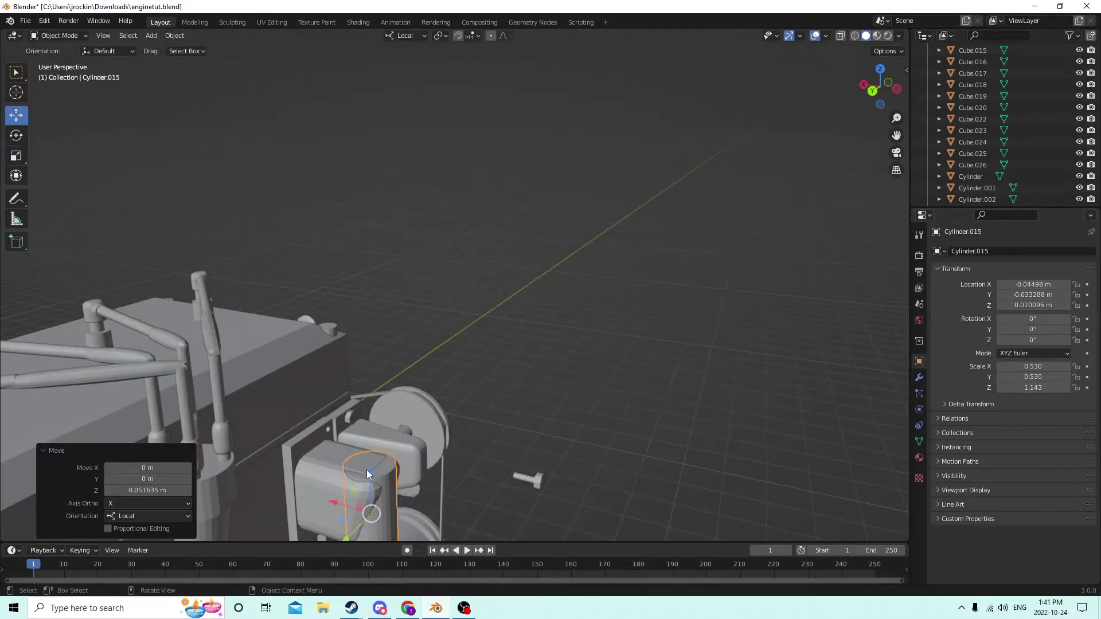
left_click_drag(368, 471, 367, 402)
middle_click_drag(345, 407, 386, 456)
left_click_drag(374, 459, 352, 455)
middle_click_drag(339, 446, 298, 424)
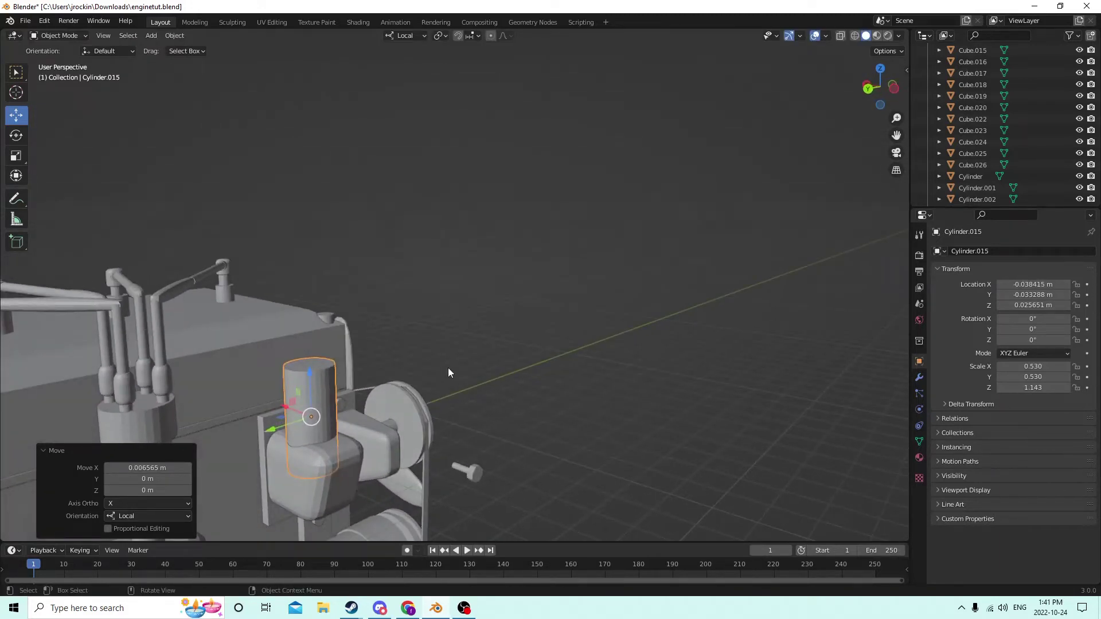
- Duplicate the upright cylinder and raise the copy about 0.036 m along Z
key("s")
right_click(423, 376)
key("shift+d")
key("Escape")
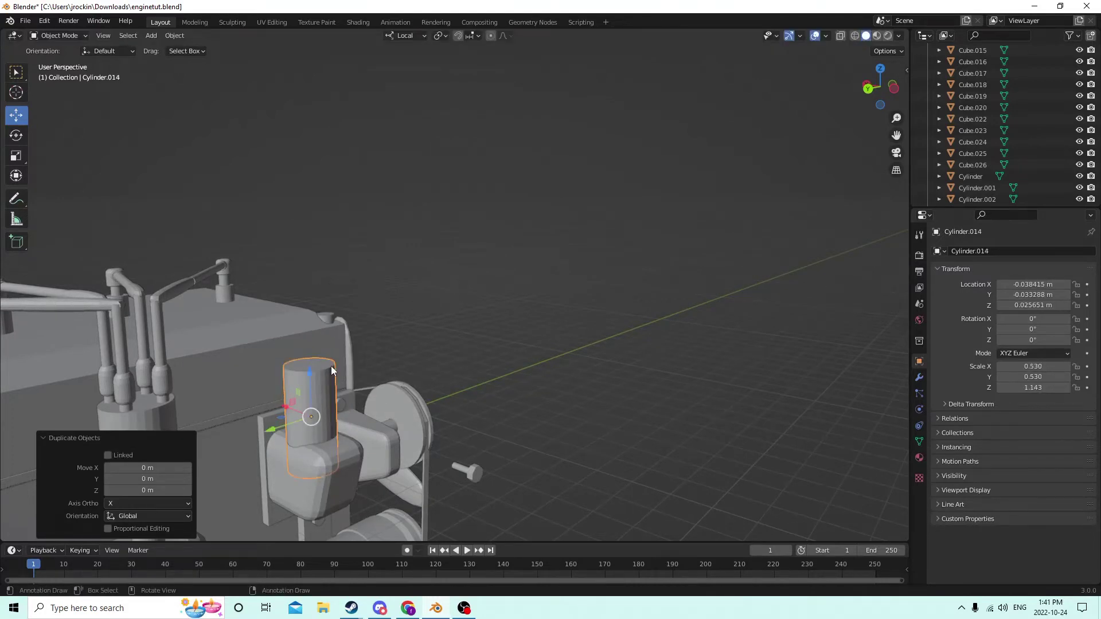
left_click_drag(308, 376, 321, 304)
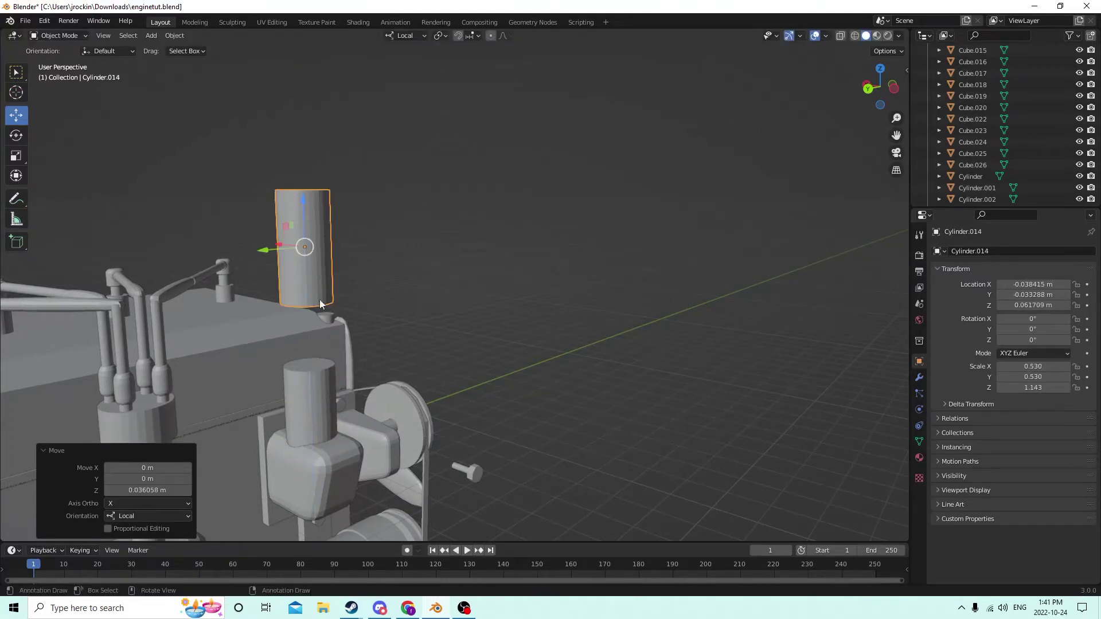
- Scale the lower cylinder in the housing uniformly by about 0.693
left_click(303, 383)
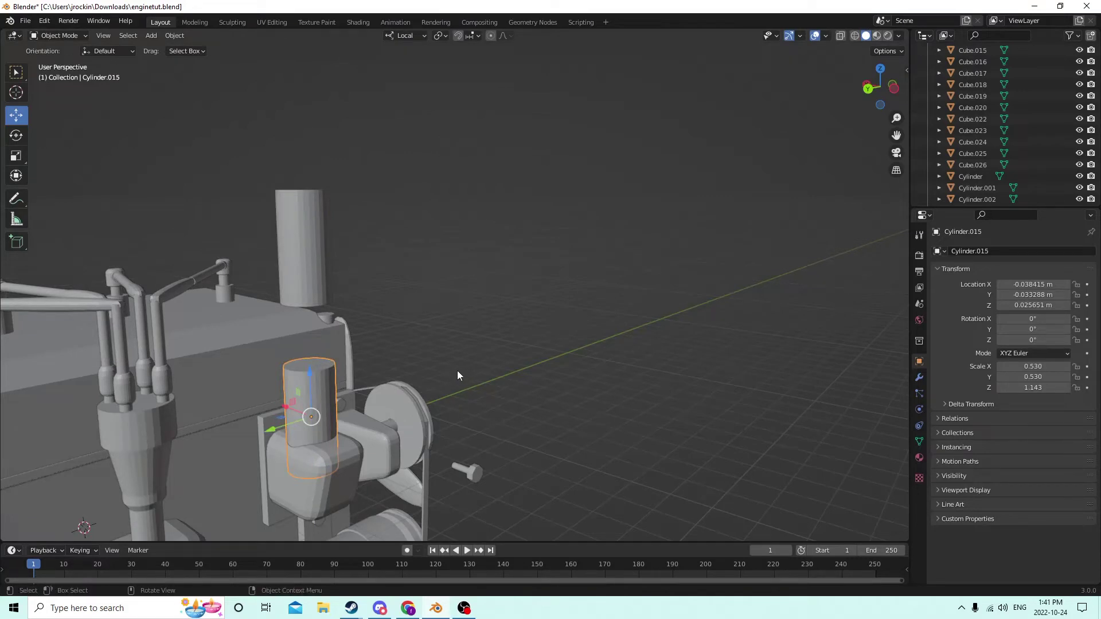
left_click(500, 336)
left_click(308, 401)
key("s")
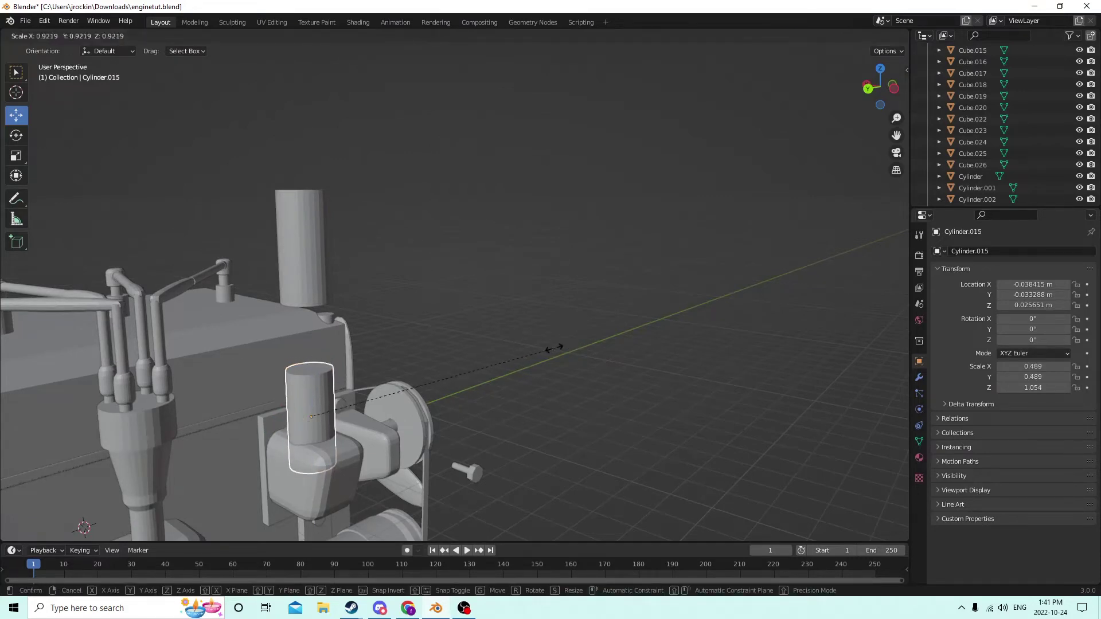
left_click(492, 360)
middle_click_drag(428, 349, 360, 422)
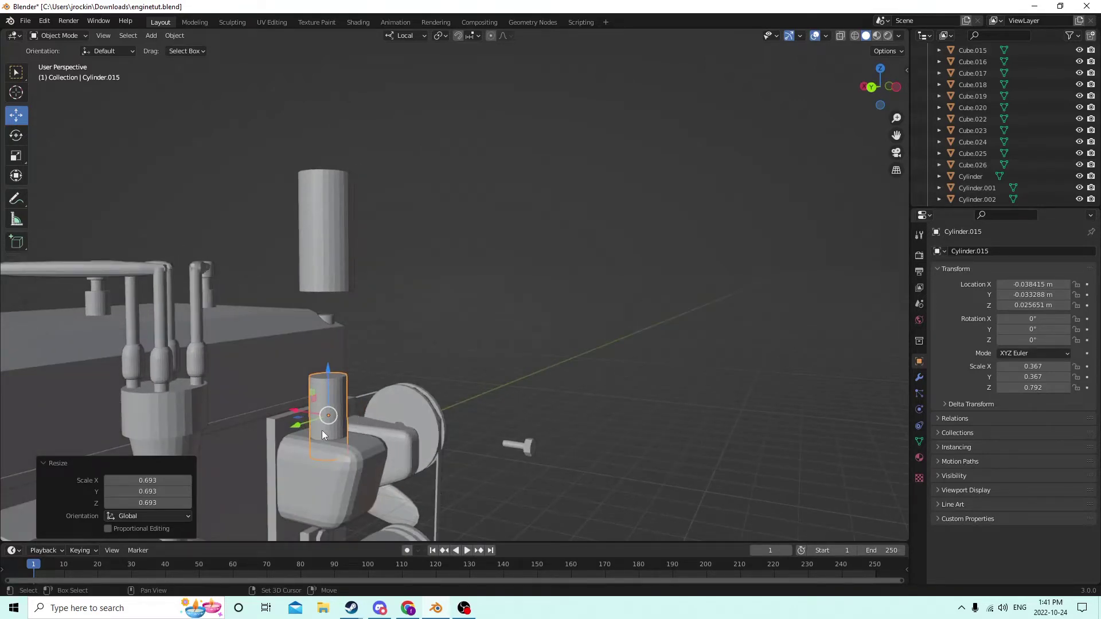
- Duplicate the smaller cylinder and raise the copy about 0.0247 m along Z
key("shift+d")
key("Escape")
mouse_move(367, 336)
middle_mouse_down()
mouse_move(363, 380)
mouse_move(351, 345)
middle_mouse_up()
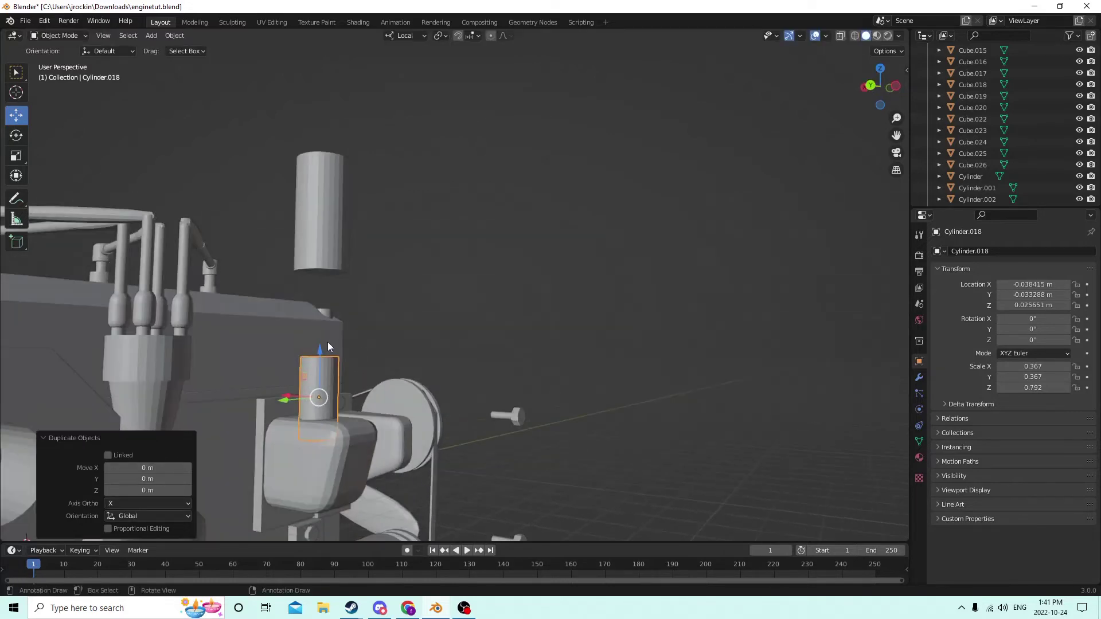
left_click_drag(323, 351, 324, 225)
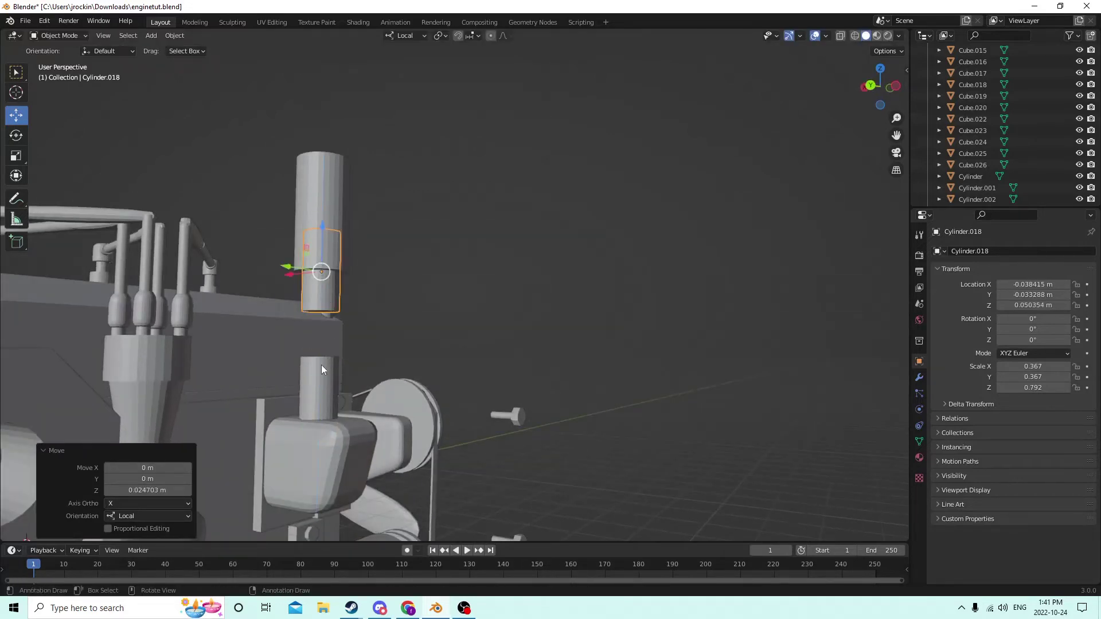
- Subtract the smaller cylinder from the rounded housing with Bool Tool Difference
left_click(321, 393)
left_click(328, 456, "shift")
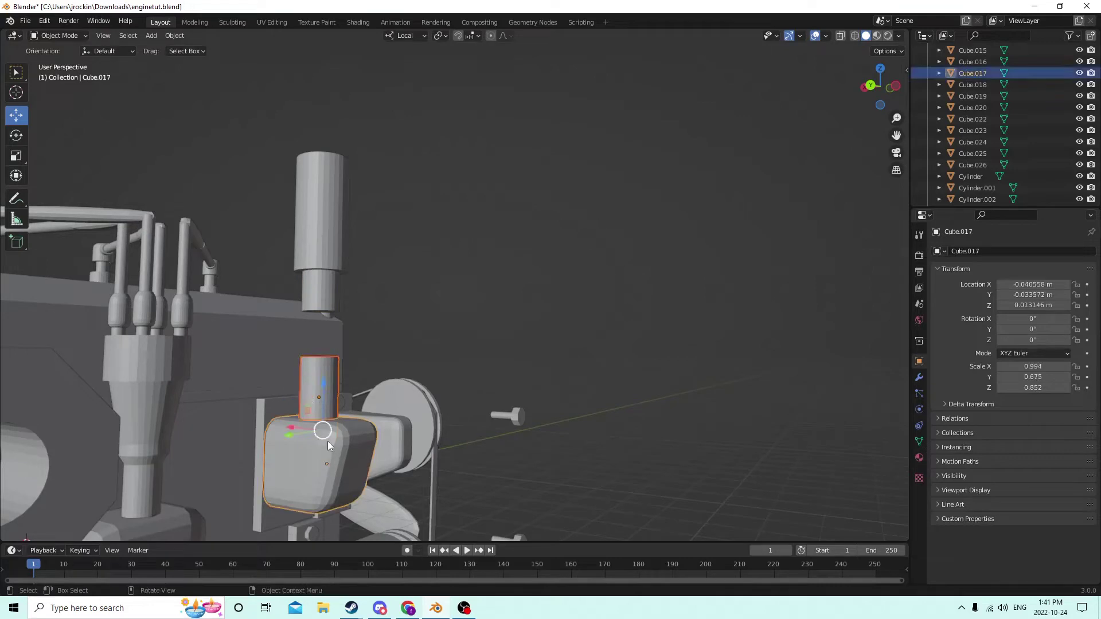
left_click(175, 36)
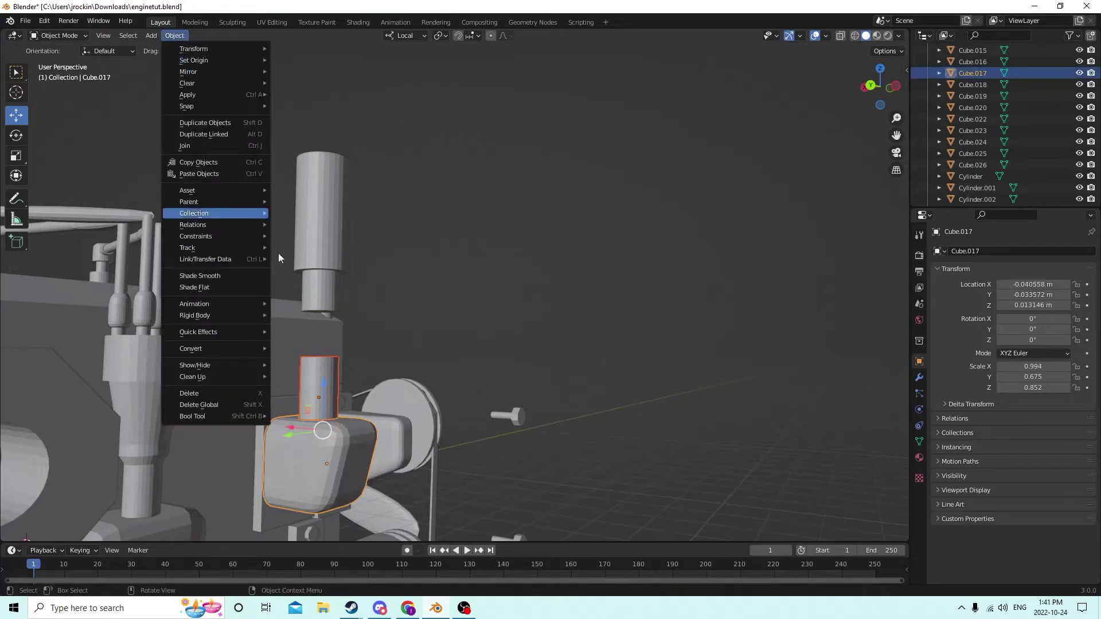
left_click(174, 36)
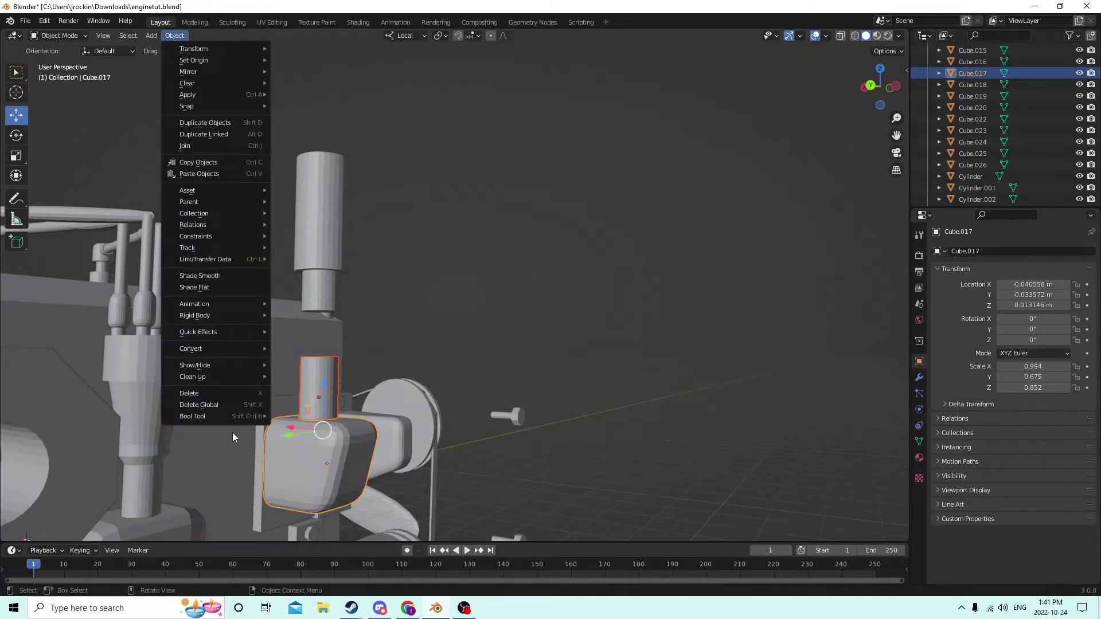
mouse_move(268, 418)
left_click(311, 427)
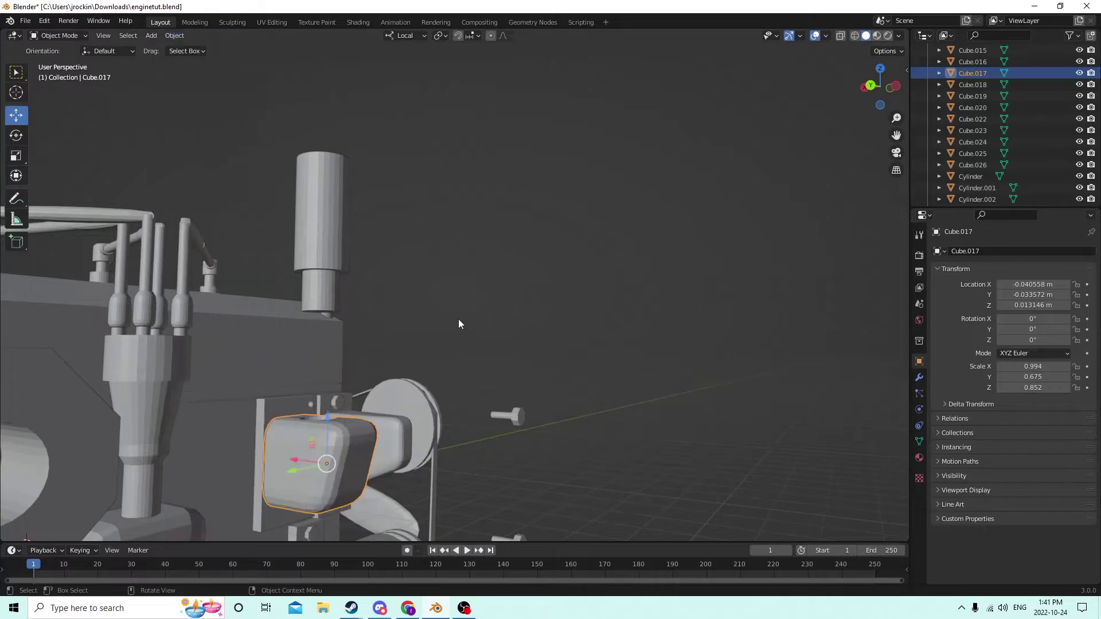
- Lower the spare smaller cylinder about 0.0232 m along Z into the hole in the housing's top
middle_click_drag(458, 324, 451, 365)
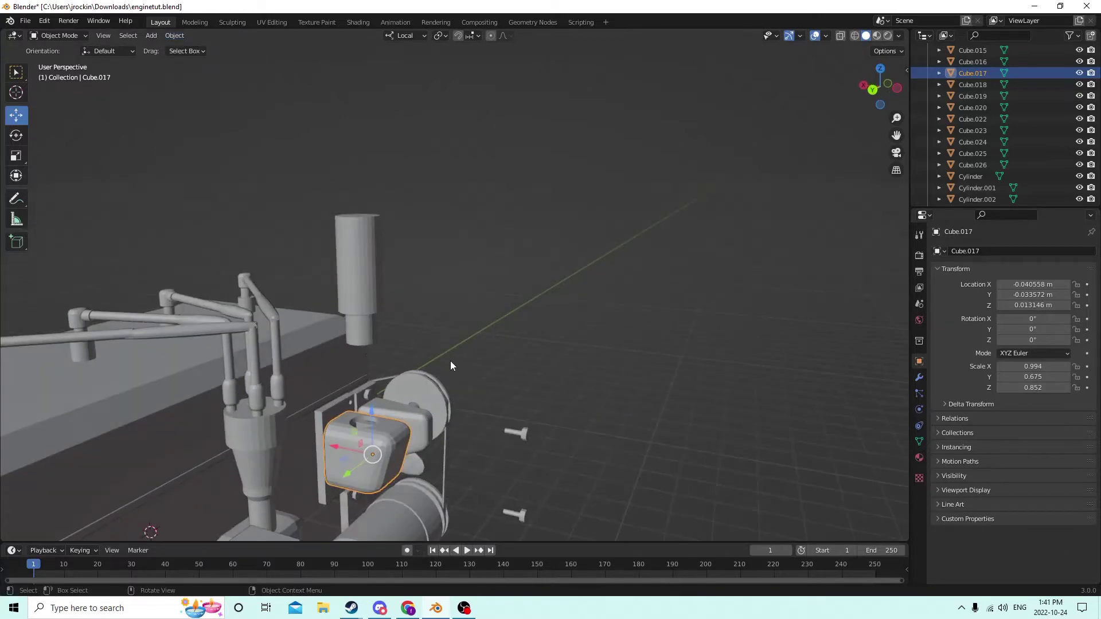
left_click(352, 333)
middle_click_drag(353, 333, 370, 420)
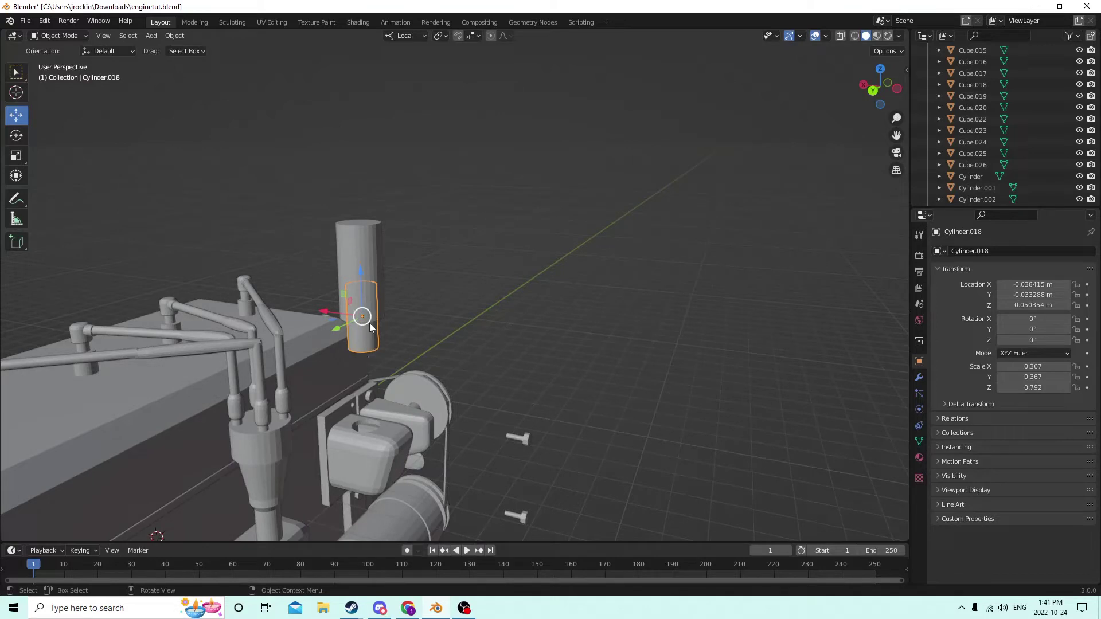
middle_click_drag(370, 330, 343, 144)
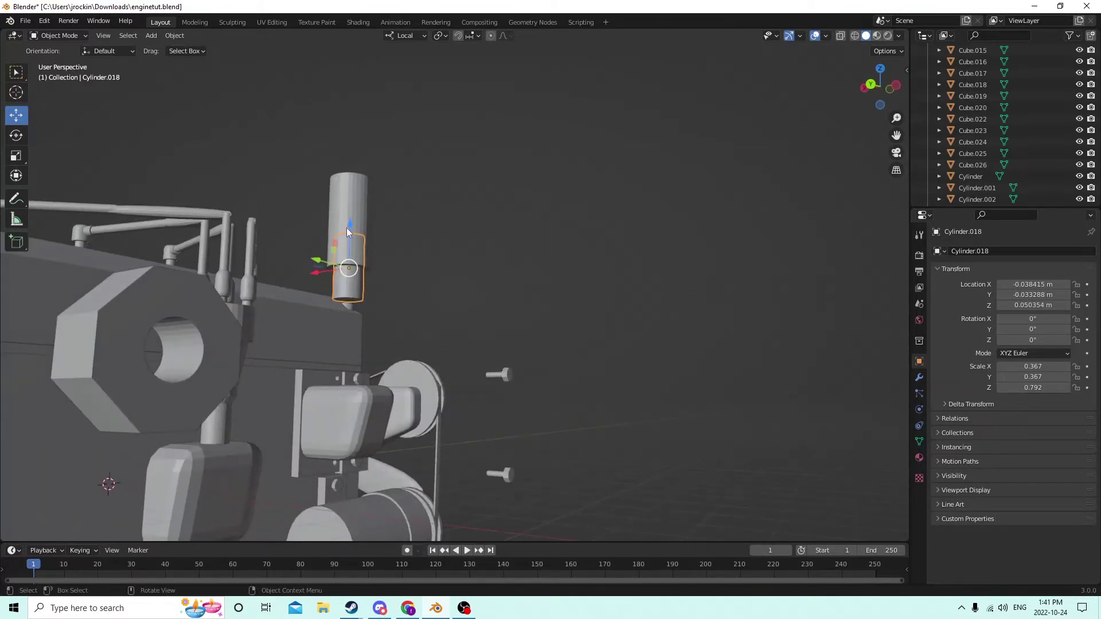
left_click_drag(346, 228, 348, 340)
scroll(349, 348, "up", 1)
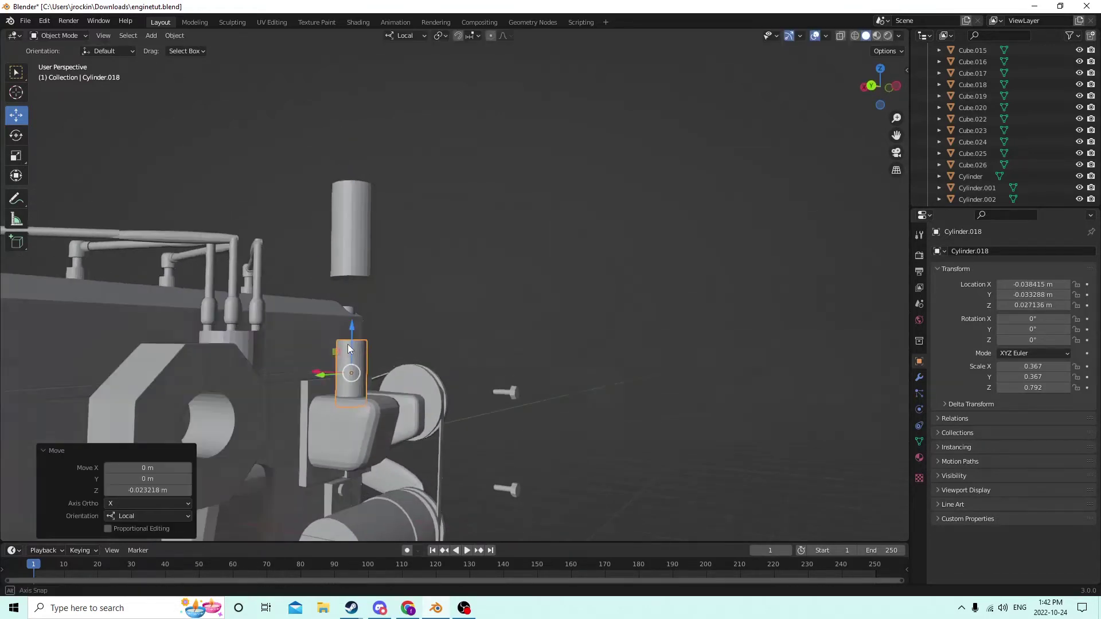
scroll(351, 349, "down", 1)
scroll(351, 349, "up", 1)
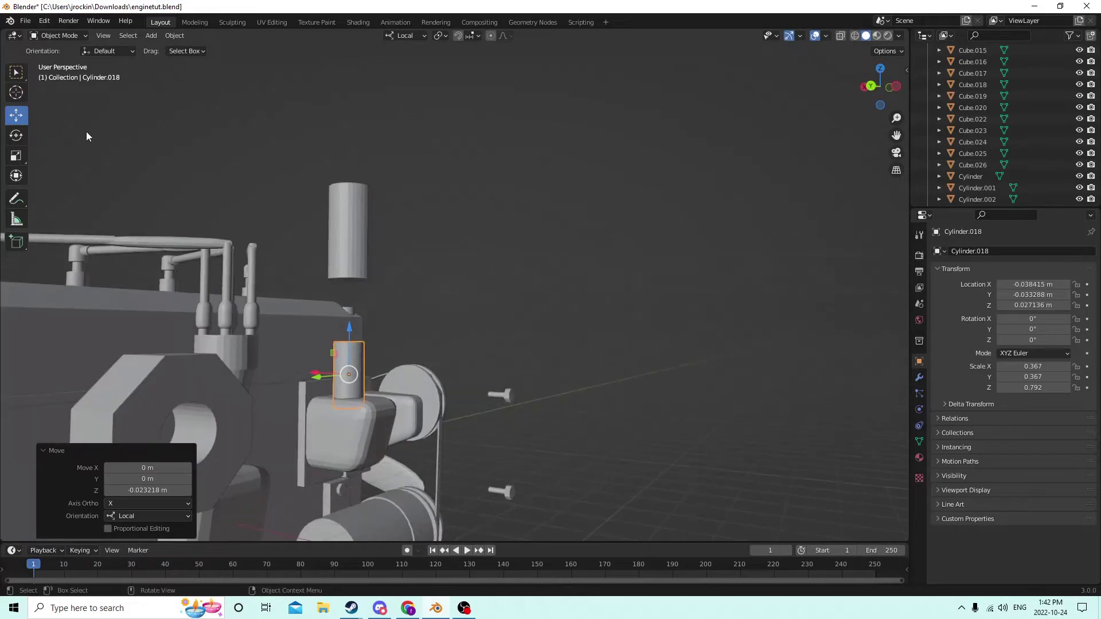
- Shorten the cylinder in the housing's hole by scaling it about 0.718 along its local Z axis
left_click(16, 156)
left_click_drag(343, 330, 348, 345)
right_click(348, 346)
middle_click_drag(140, 237, 149, 244)
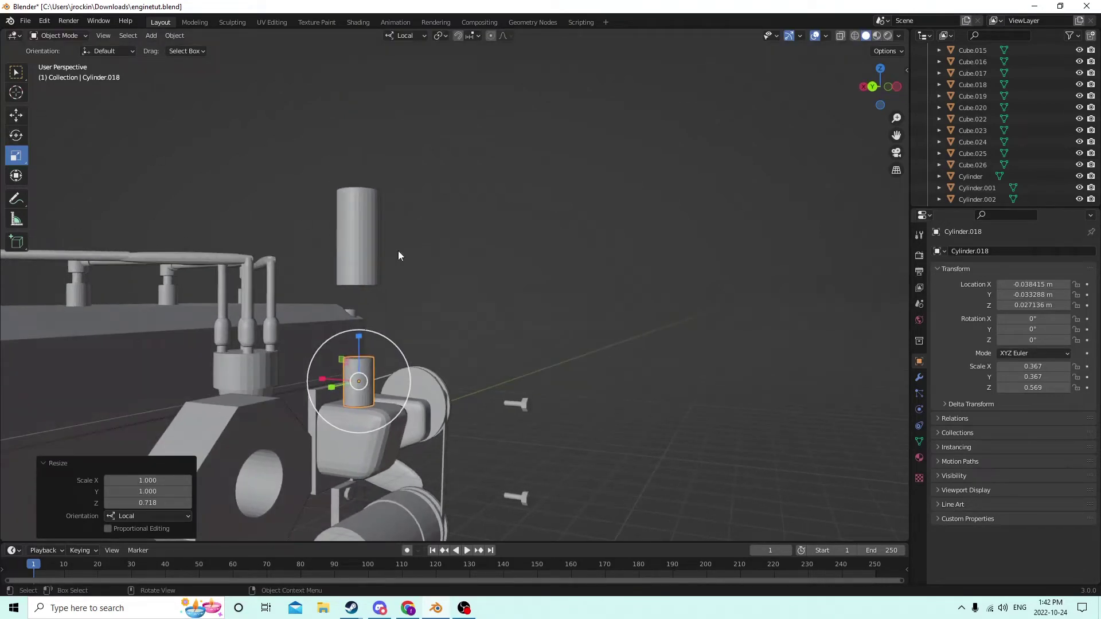
- Make a narrower copy of the short cylinder in place, stretched about 1.636 along Z and scaled uniformly to about 0.77
key("shift+d")
right_click(447, 261)
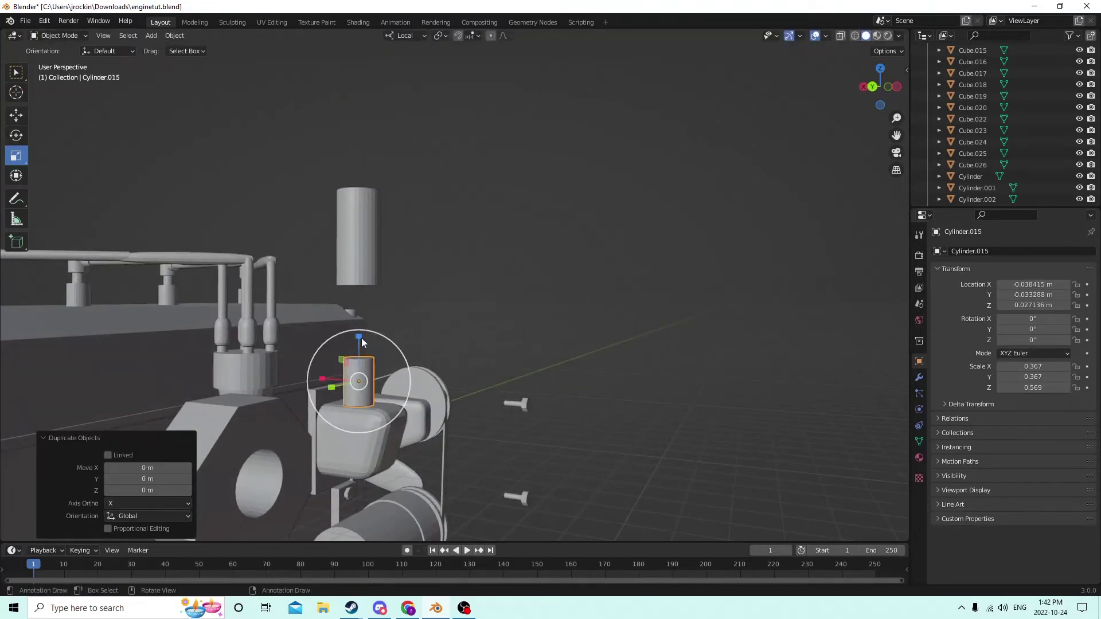
left_click_drag(359, 337, 368, 304)
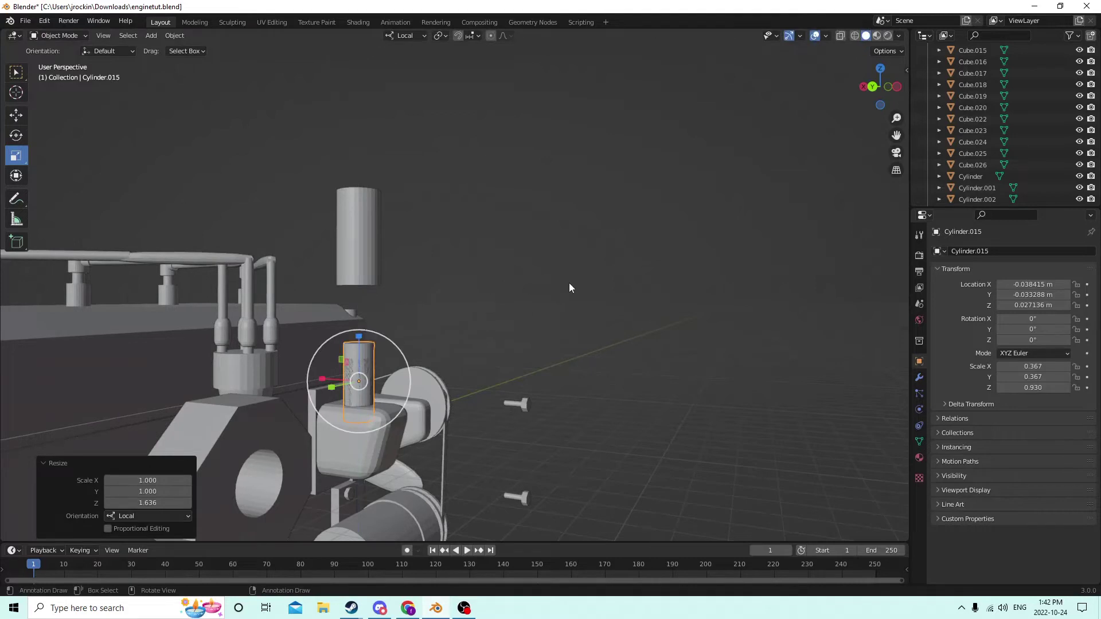
key("s")
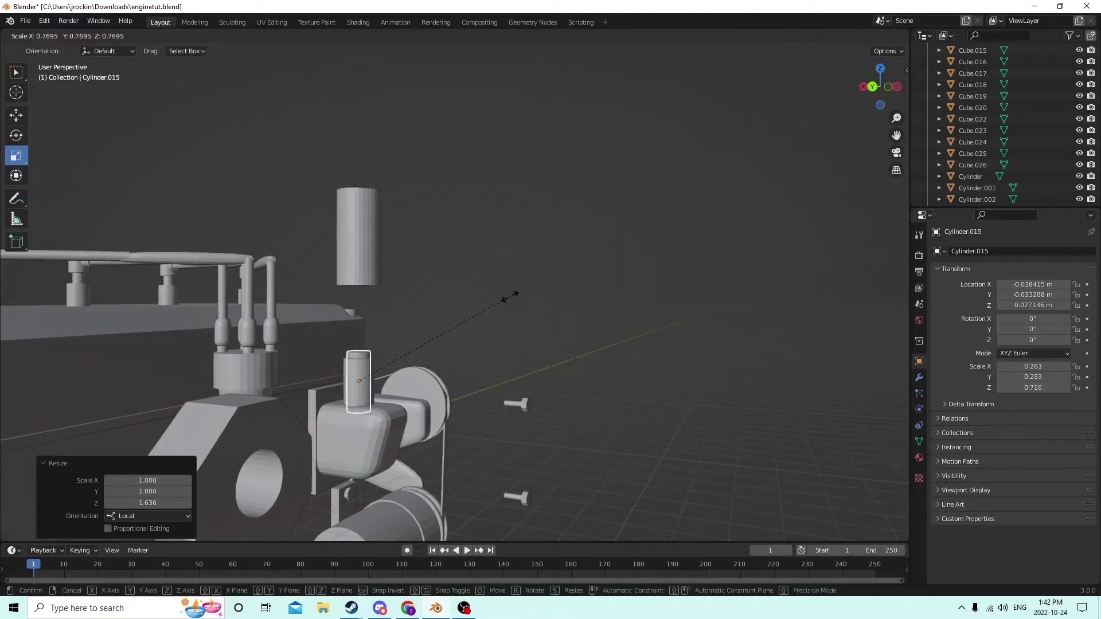
left_click(507, 297)
middle_click_drag(507, 297, 398, 326)
- Hollow the short cylinder atop the housing by subtracting its narrower inner copy with Bool Tool Difference
left_click(343, 363)
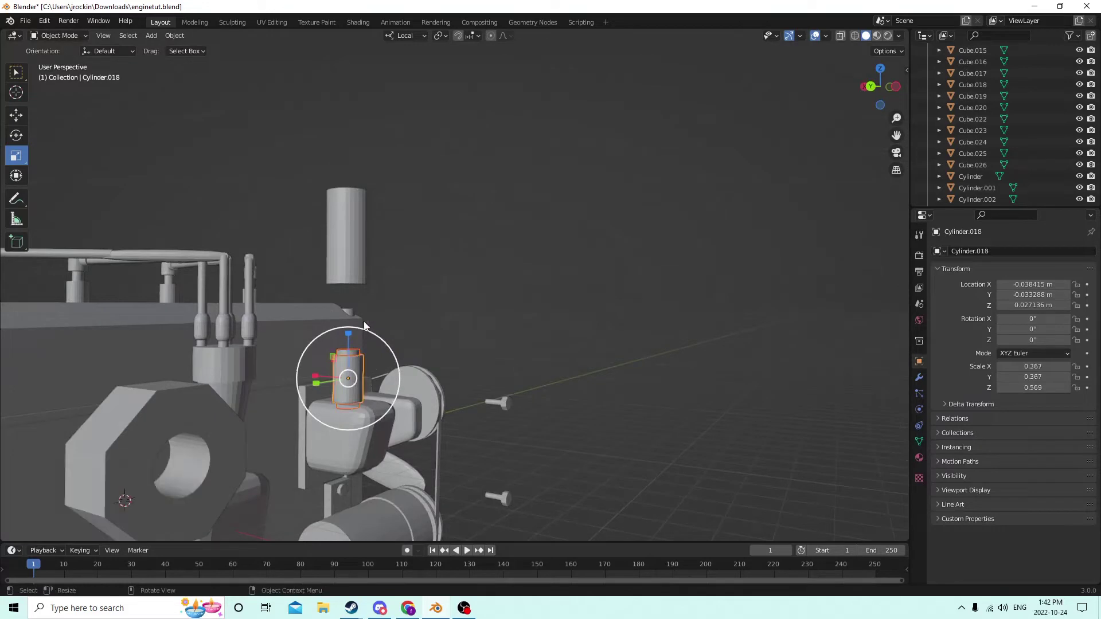
left_click(174, 35)
left_click(167, 43)
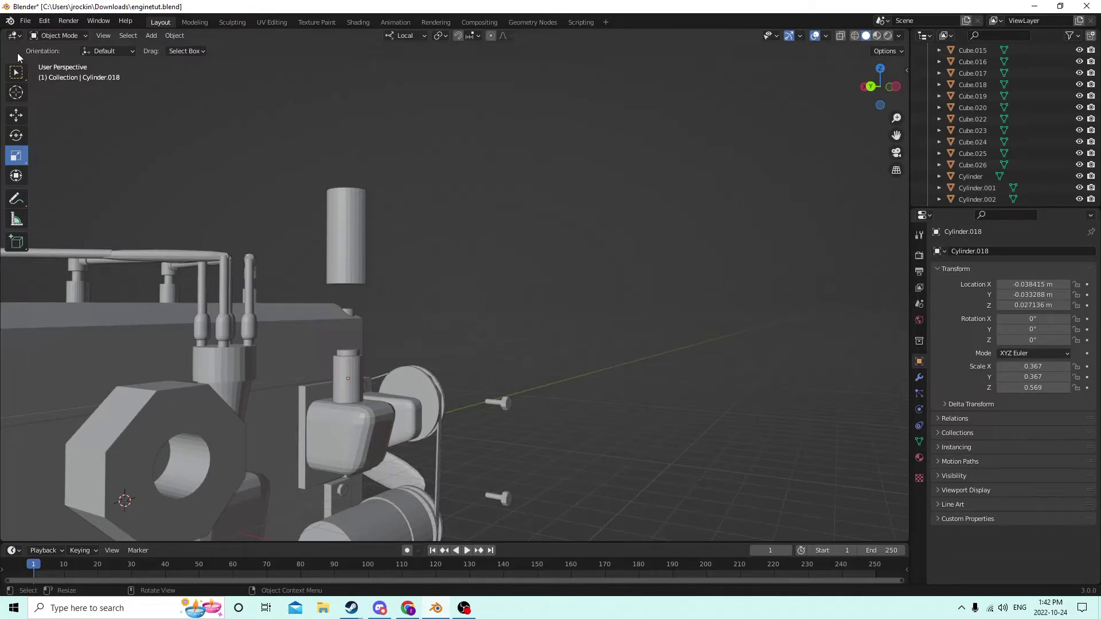
left_click(44, 21)
left_click(50, 34)
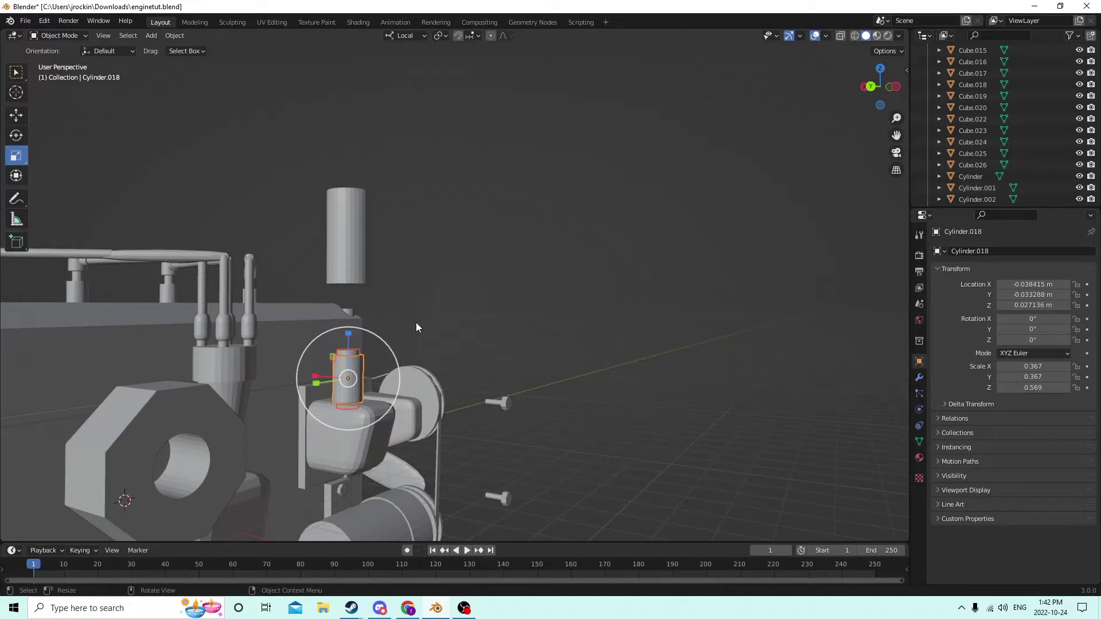
left_click(170, 37)
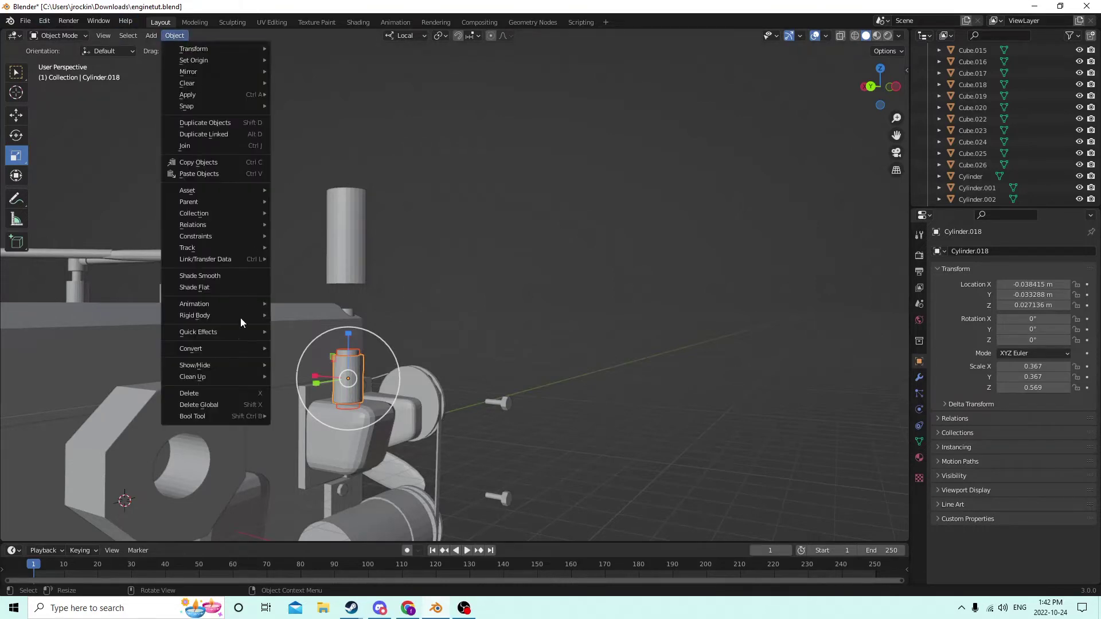
mouse_move(226, 417)
left_click(293, 428)
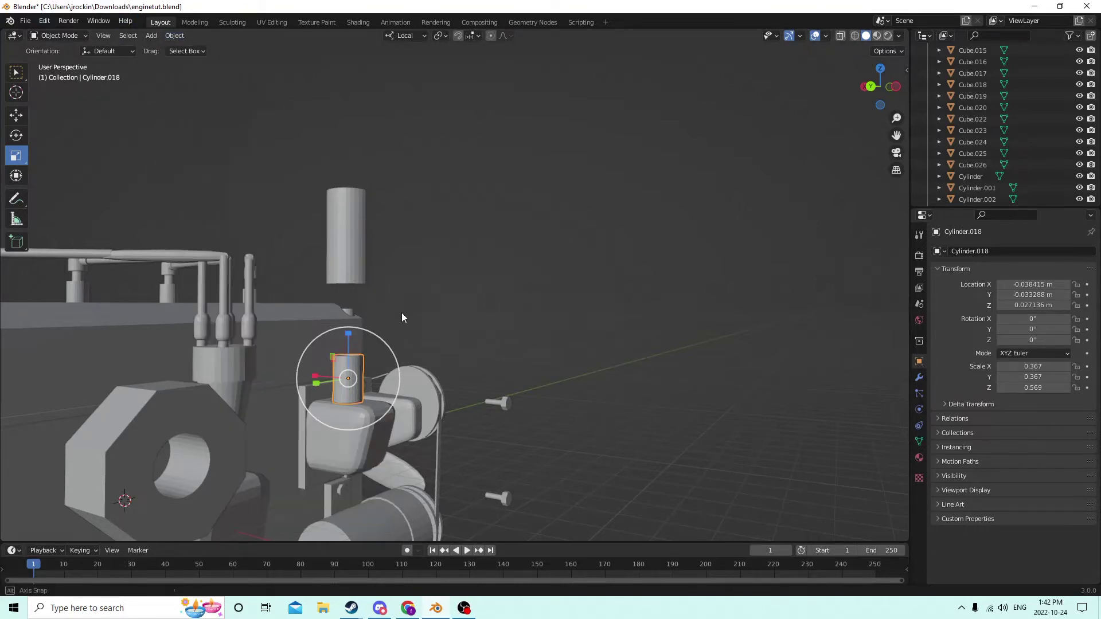
- Lower the hollow pipe slightly along its local Z axis into the housing's top
middle_click_drag(402, 312, 376, 249)
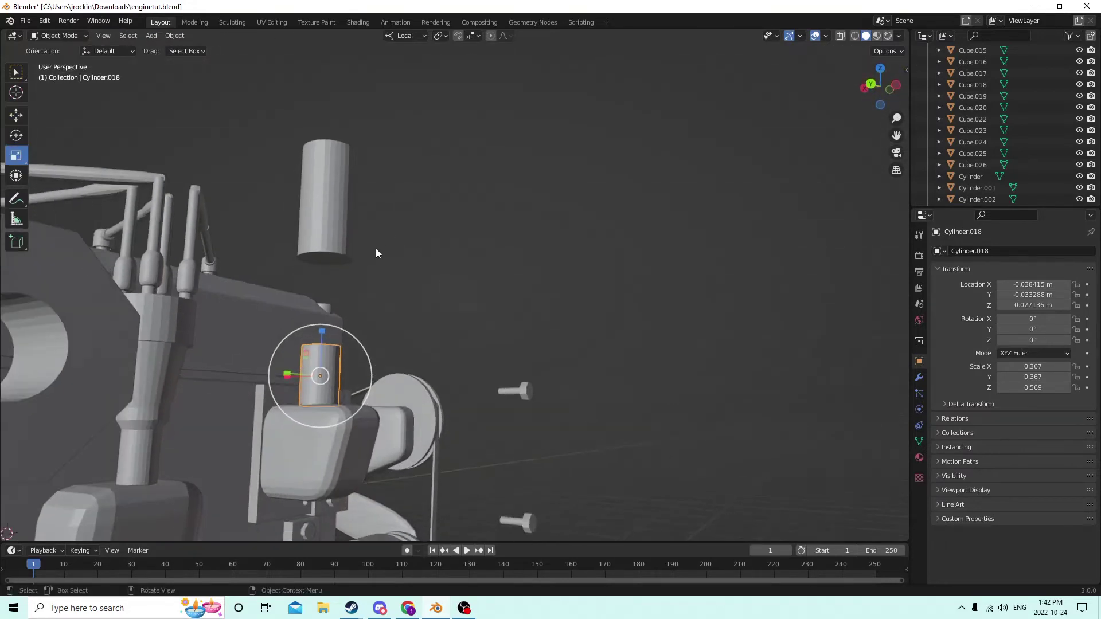
left_click(16, 115)
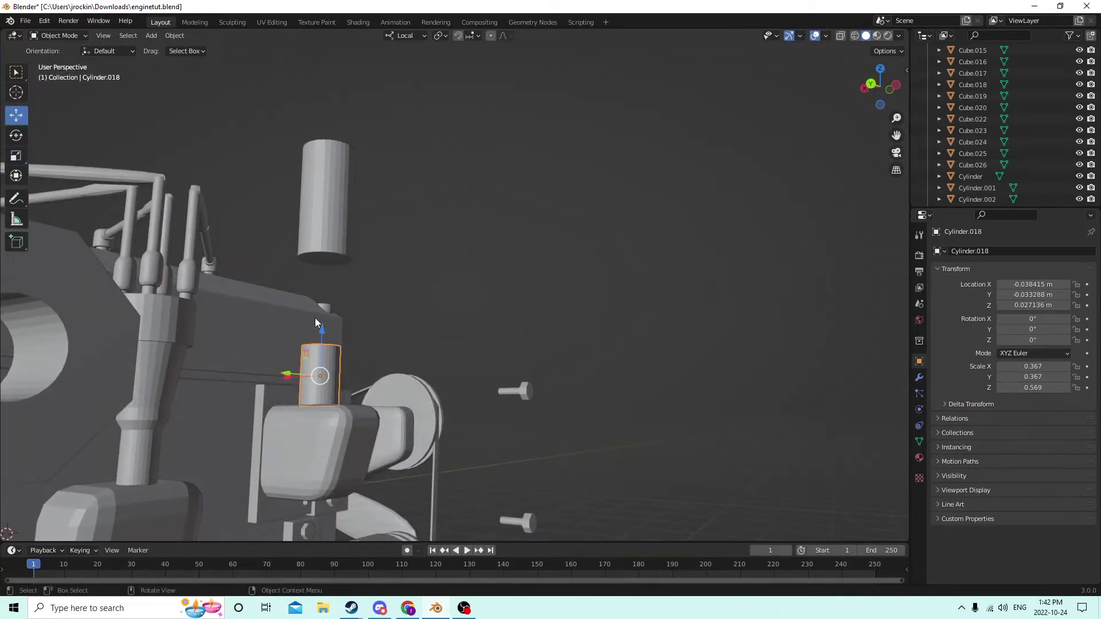
left_click_drag(320, 334, 320, 338)
mouse_move(320, 339)
middle_mouse_down()
mouse_move(273, 386)
mouse_move(231, 398)
mouse_move(270, 360)
mouse_move(336, 343)
middle_mouse_up()
- Flatten the spare cylinder floating above the pipe by scaling it about 0.214 along its local Z axis
left_click(311, 266)
middle_click_drag(328, 275, 218, 118)
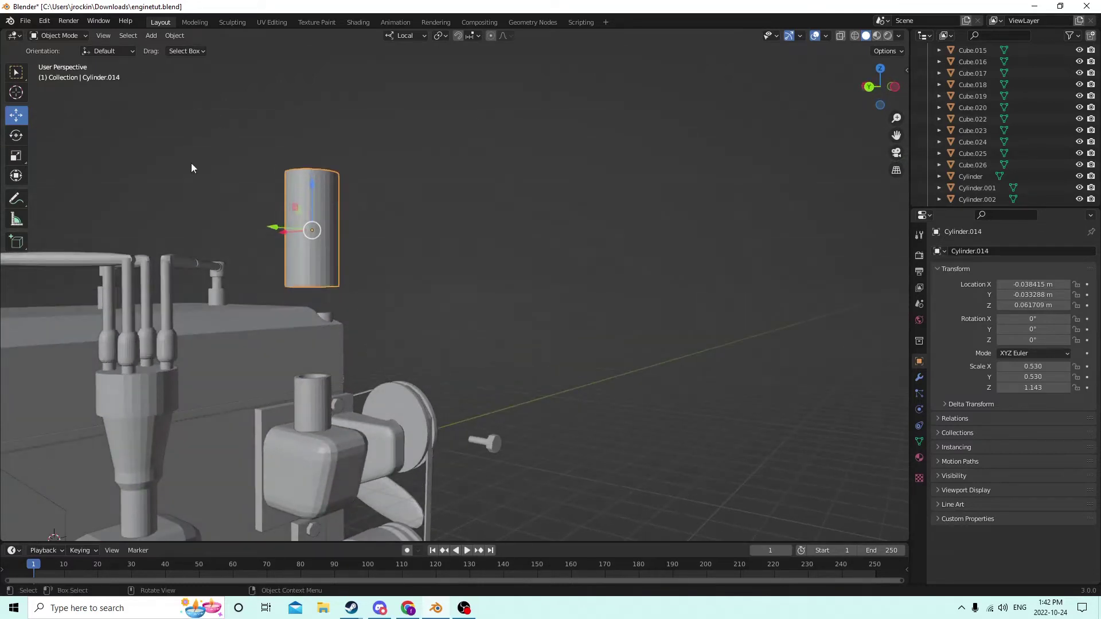
middle_click_drag(328, 349, 307, 376)
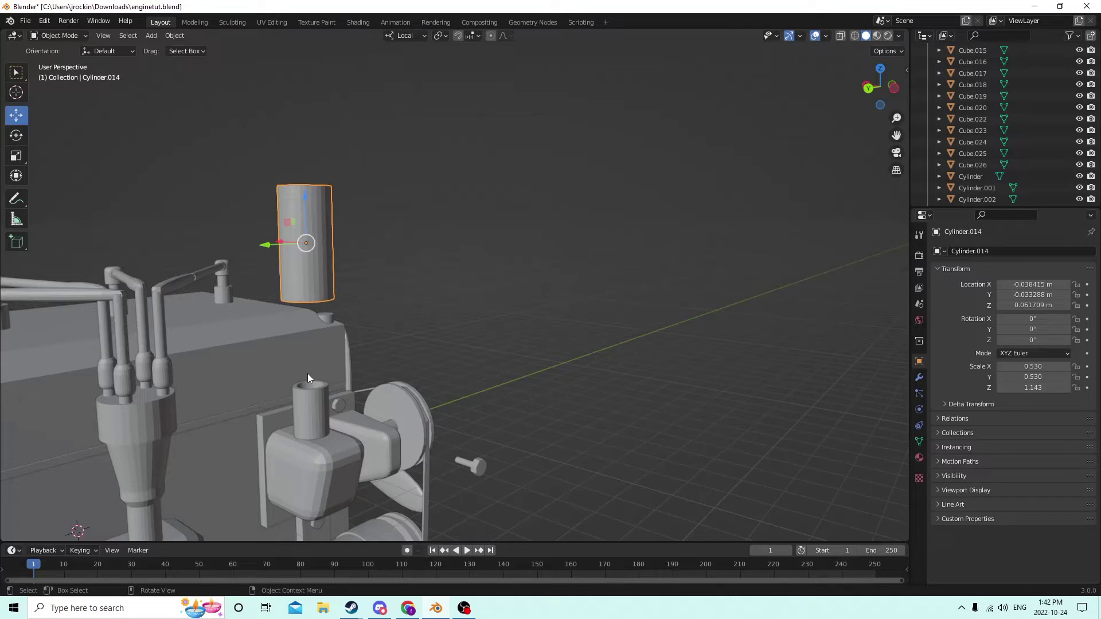
middle_click_drag(308, 373, 342, 245)
middle_click_drag(267, 256, 296, 289)
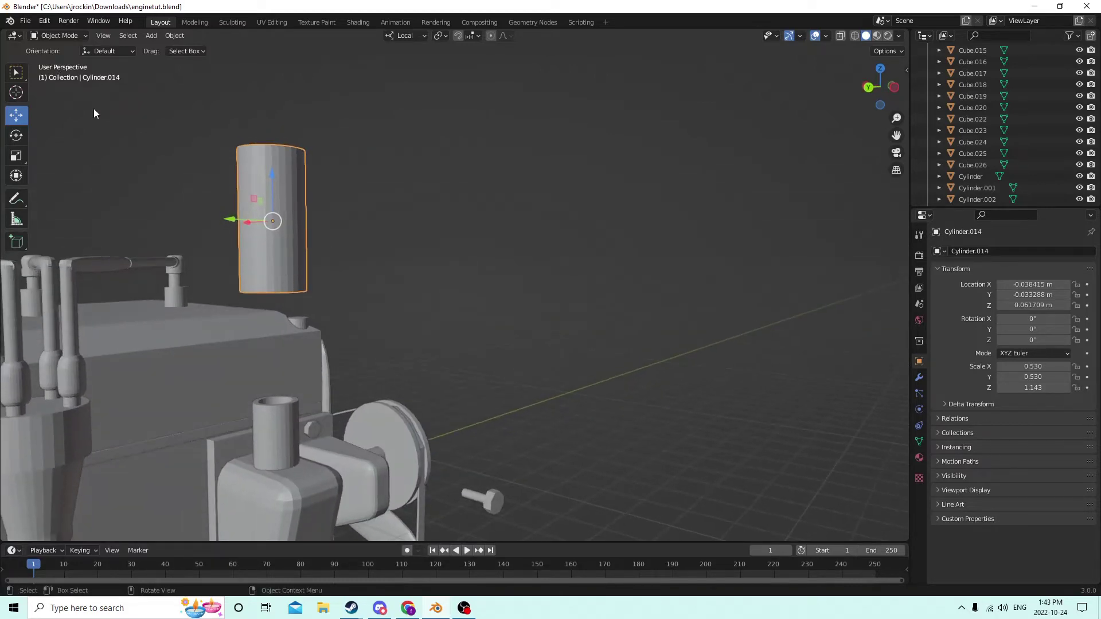
left_click(16, 155)
middle_click_drag(341, 151, 326, 174)
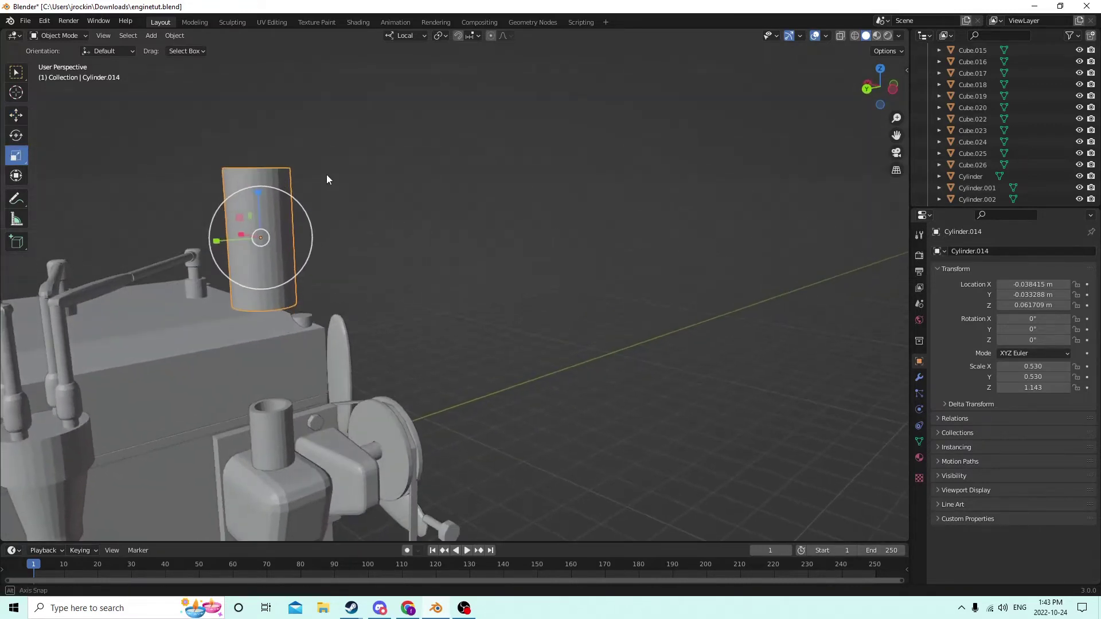
left_click_drag(256, 193, 260, 225)
mouse_move(260, 225)
middle_mouse_down()
mouse_move(279, 211)
mouse_move(278, 235)
middle_mouse_up()
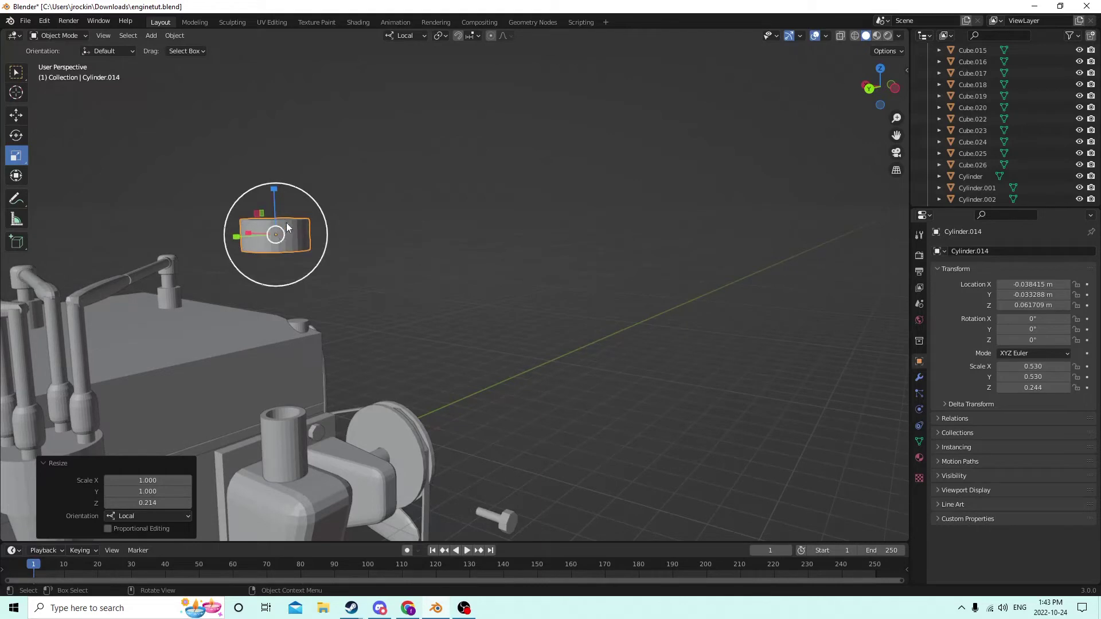
- Duplicate the flattened cylinder in place and lower the copy about 0.0016 m along Z
key("shift+d")
key("Escape")
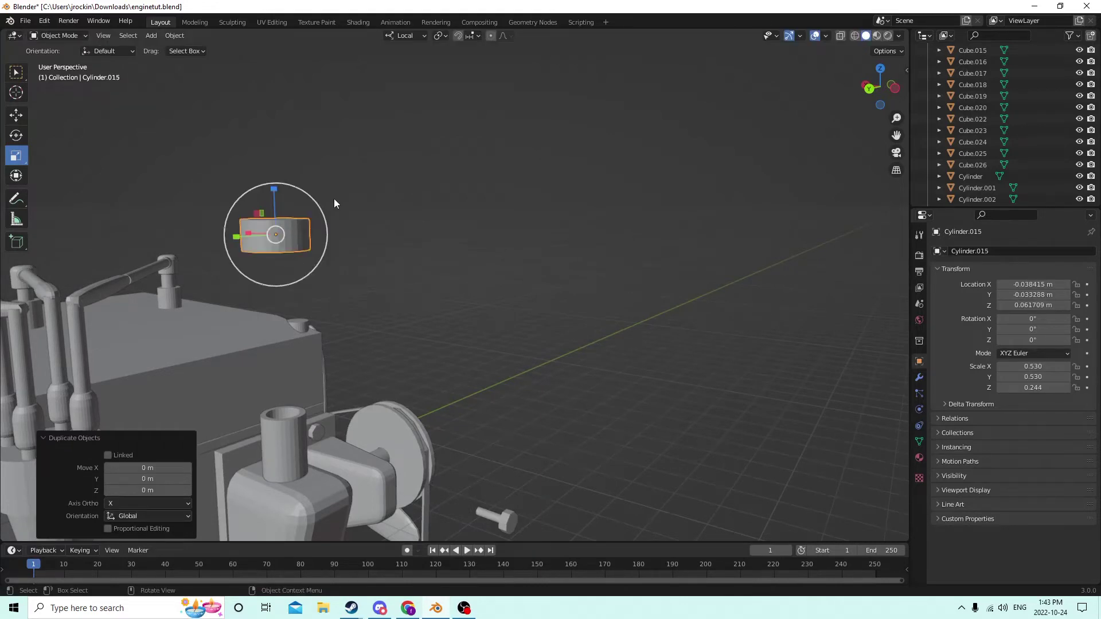
middle_click_drag(334, 199, 226, 138)
left_click(16, 116)
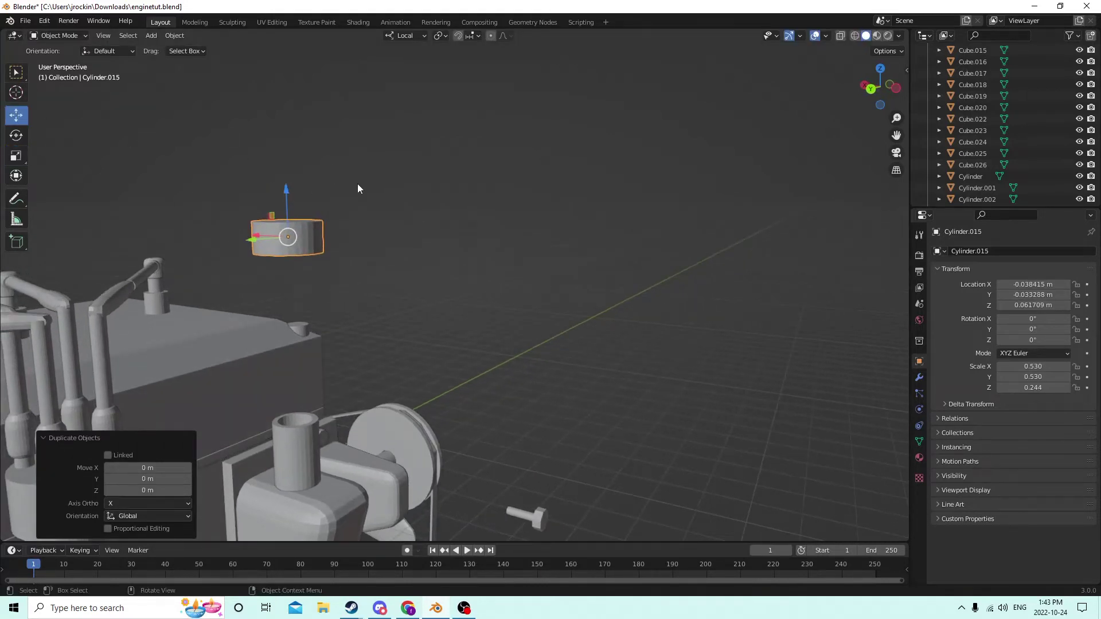
left_click_drag(286, 190, 283, 200)
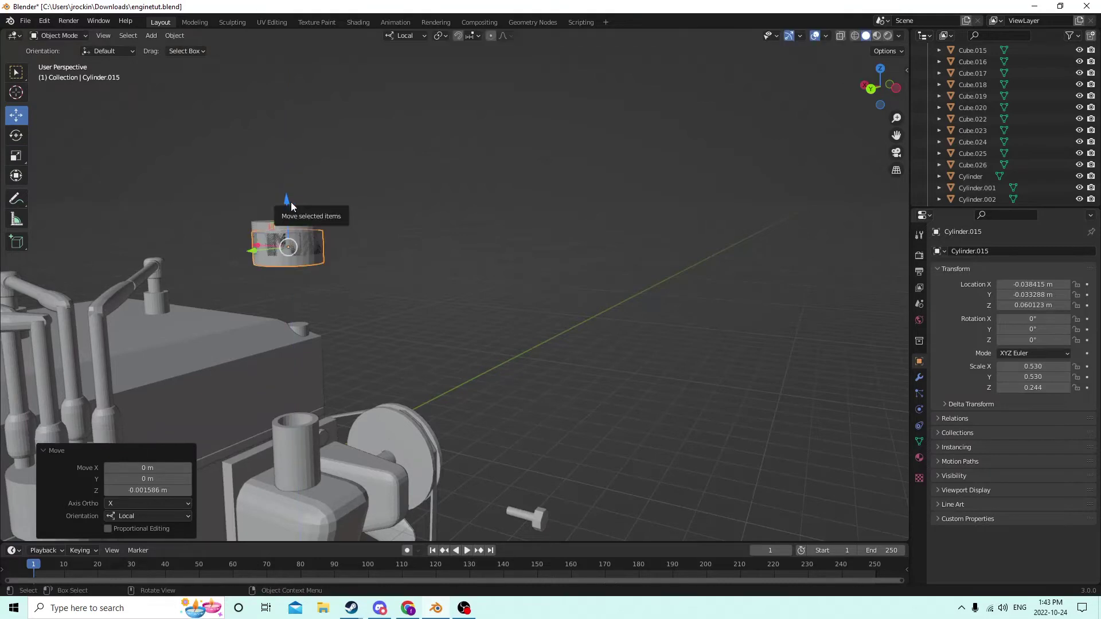
- Duplicate the lowered disc and raise the new copy along Z, clear above the overlapping discs, as a spare
key("shift+d")
key("Escape")
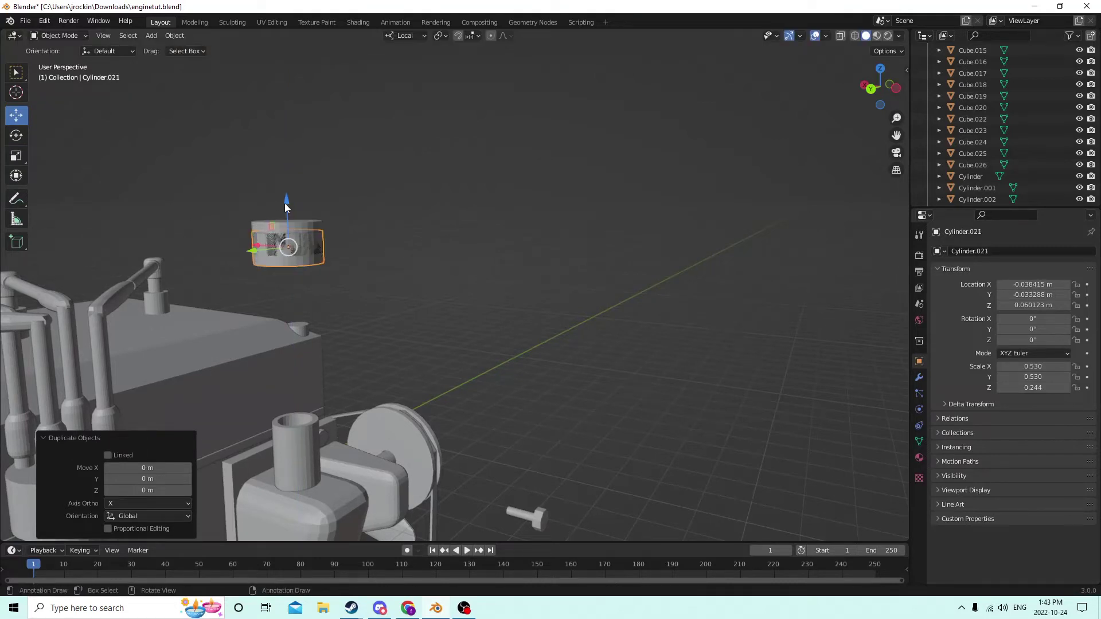
left_click_drag(286, 203, 288, 101)
middle_click_drag(292, 103, 331, 210)
- Shrink the lower overlapping disc uniformly to about 0.871, then fine-tune its scale so a thin wall remains around it
left_click(347, 194)
key("s")
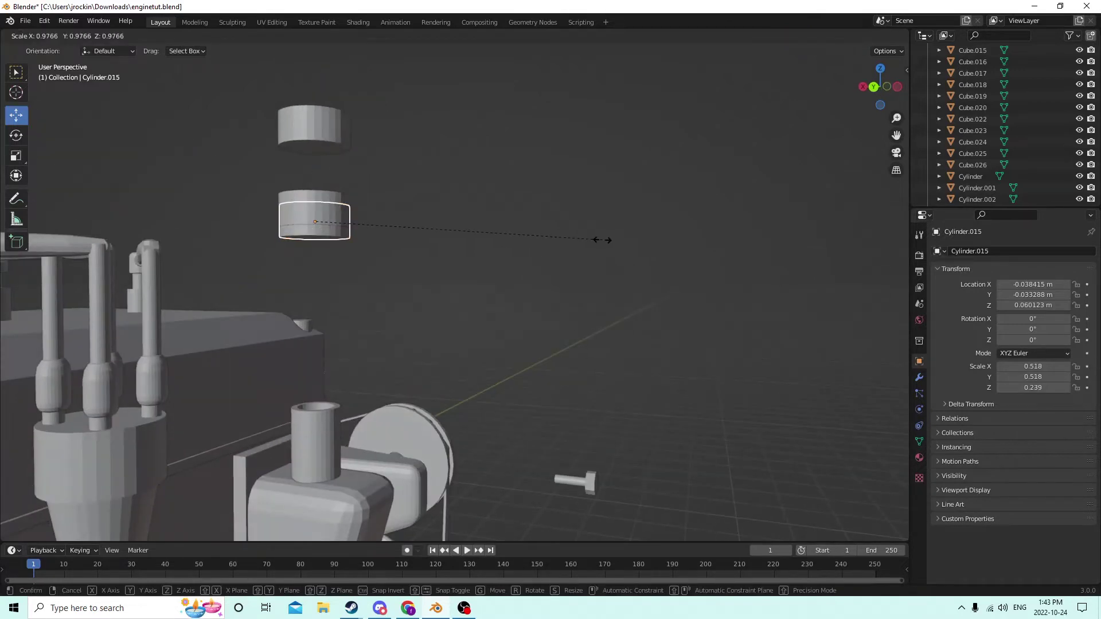
left_click(572, 236)
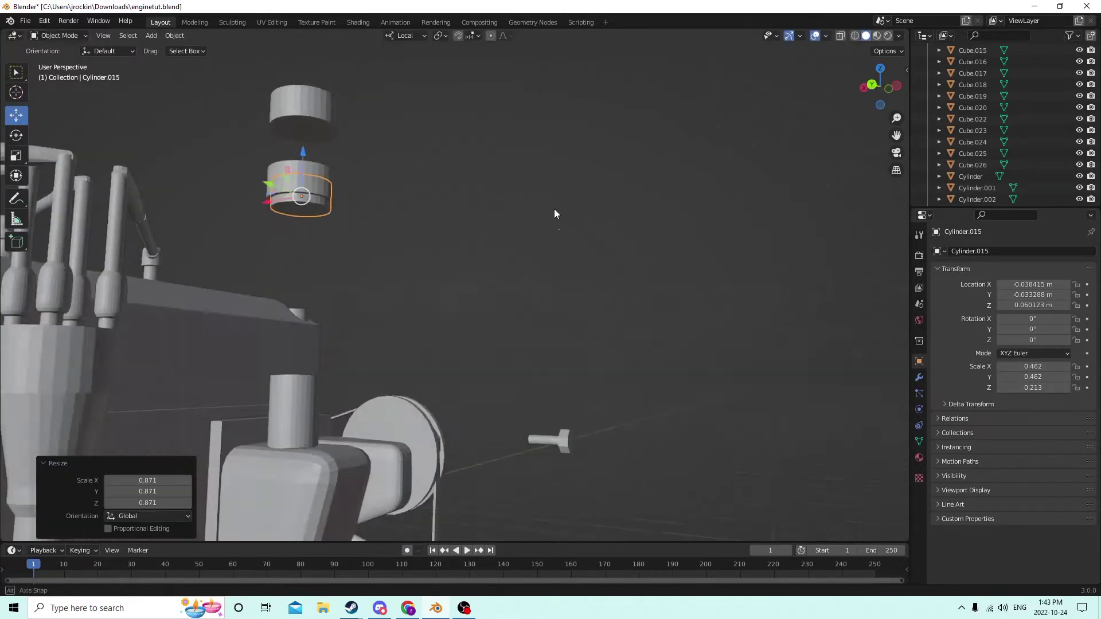
mouse_move(554, 209)
middle_mouse_down()
mouse_move(563, 164)
mouse_move(569, 250)
mouse_move(564, 200)
middle_mouse_up()
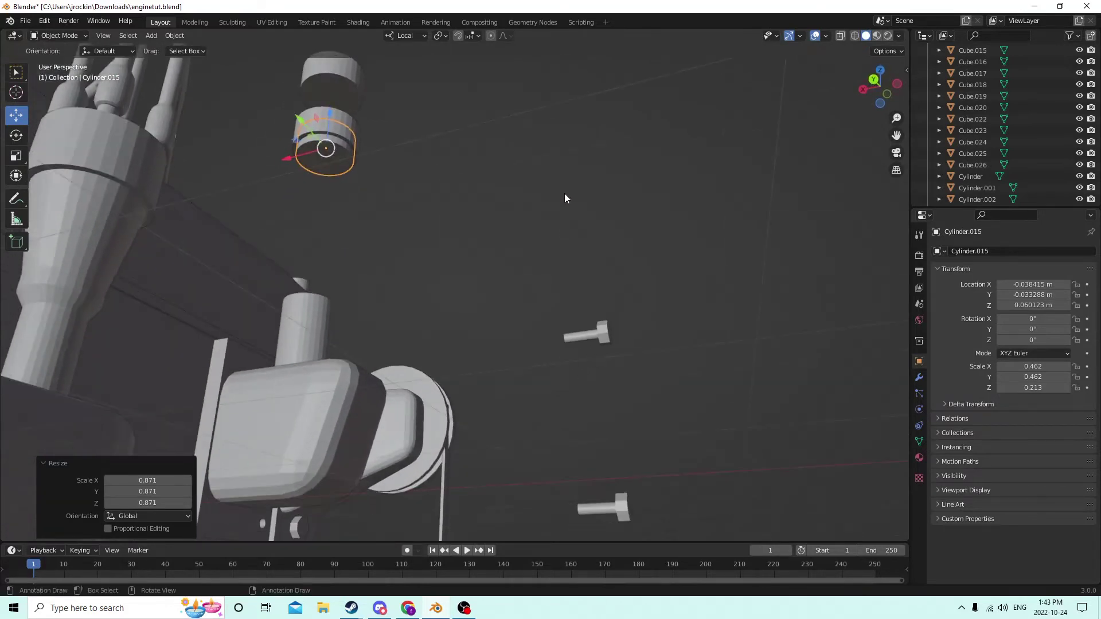
key("s")
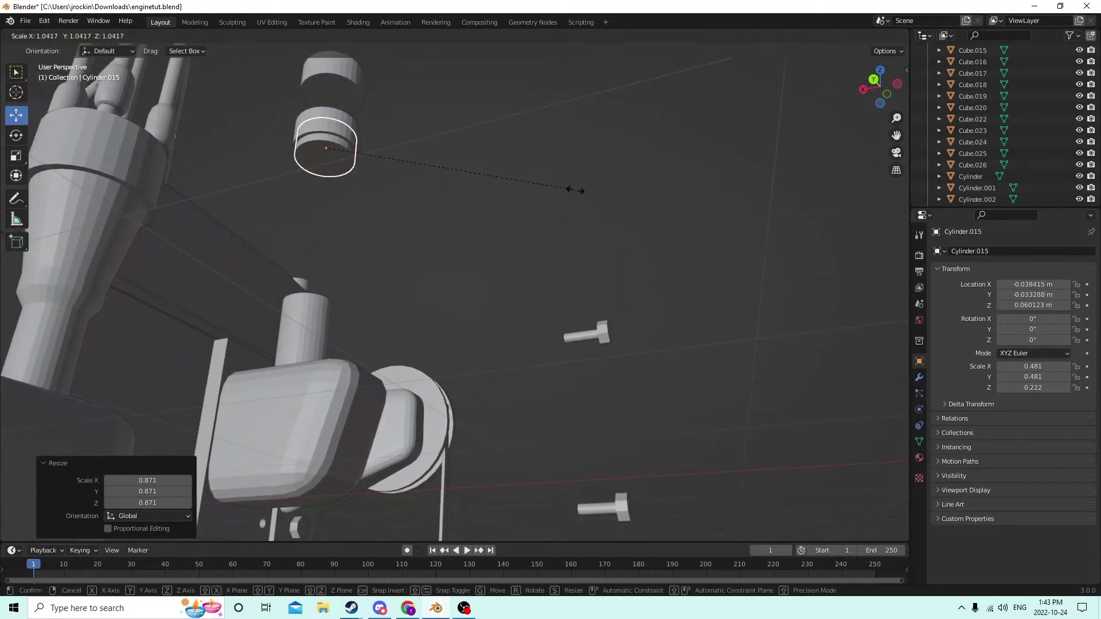
left_click(574, 194)
- Subtract the smaller lower disc from the larger overlapping disc with Bool Tool Difference to form a hollow cap
middle_click_drag(574, 194, 284, 160)
left_click(284, 160)
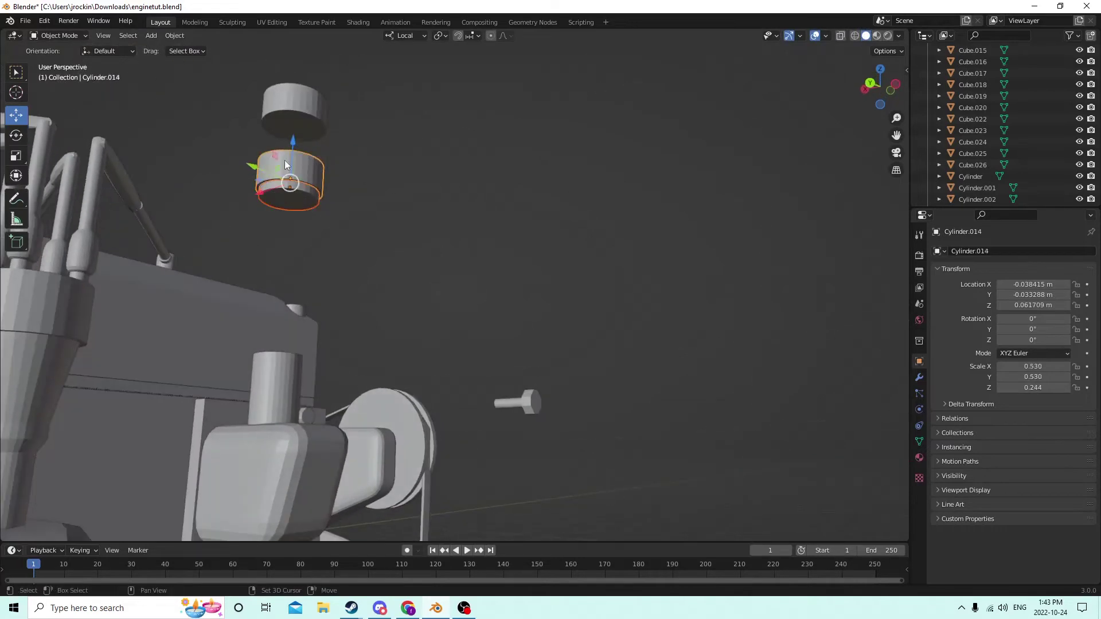
left_click(170, 36)
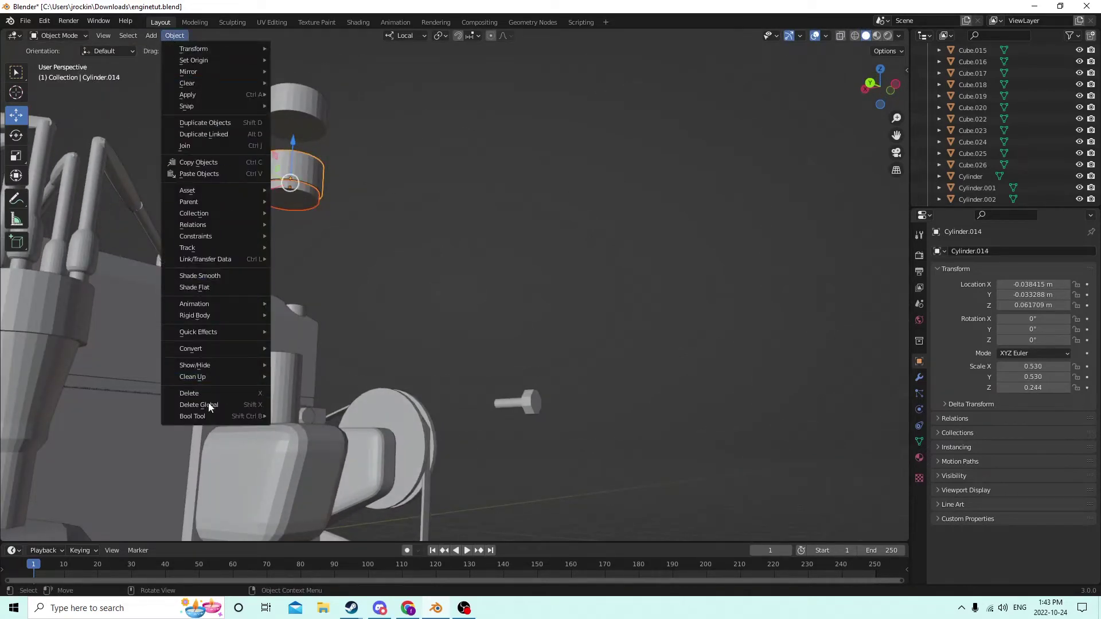
mouse_move(222, 417)
left_click(297, 428)
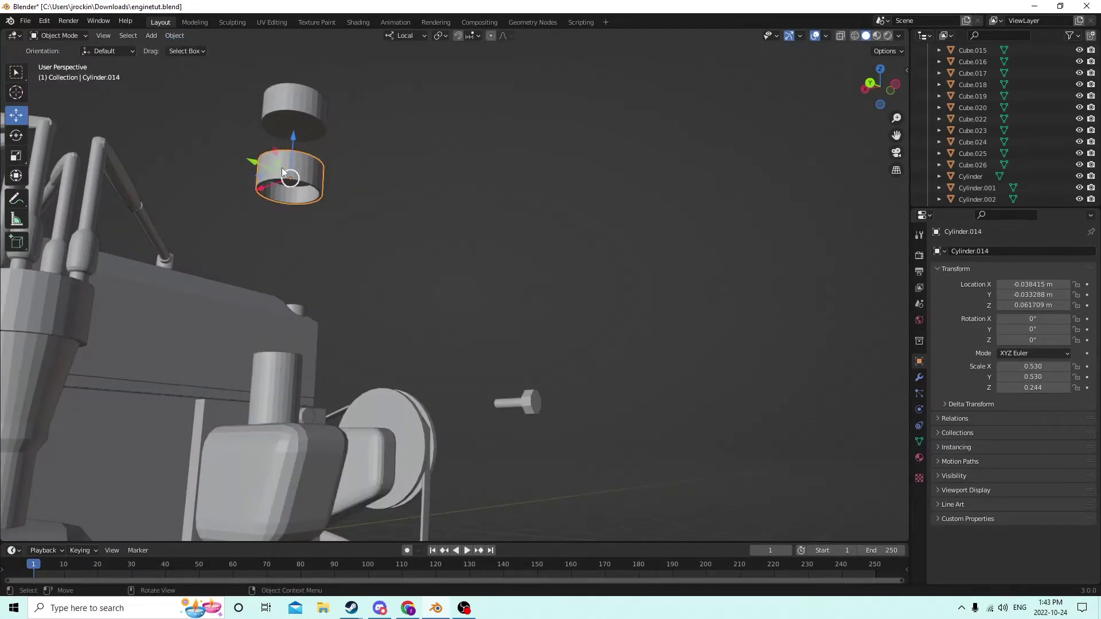
- Lower the hollow cap about 0.0289 m along Z onto the pipe's top and scale it uniformly to about 0.796
left_click_drag(296, 138, 293, 314)
middle_click_drag(335, 335, 403, 277)
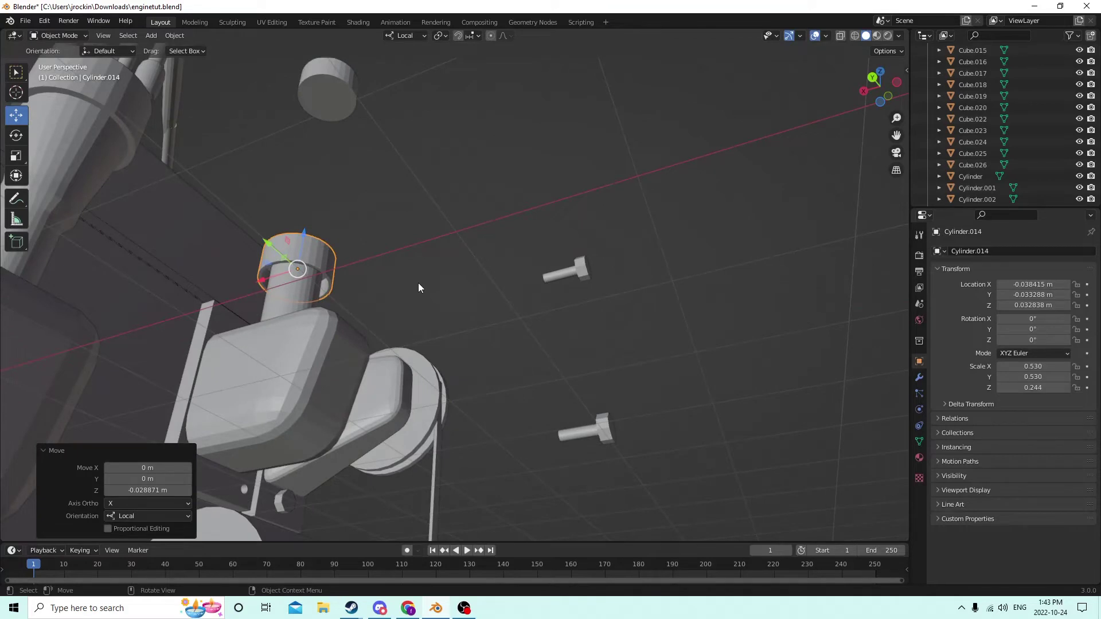
key("s")
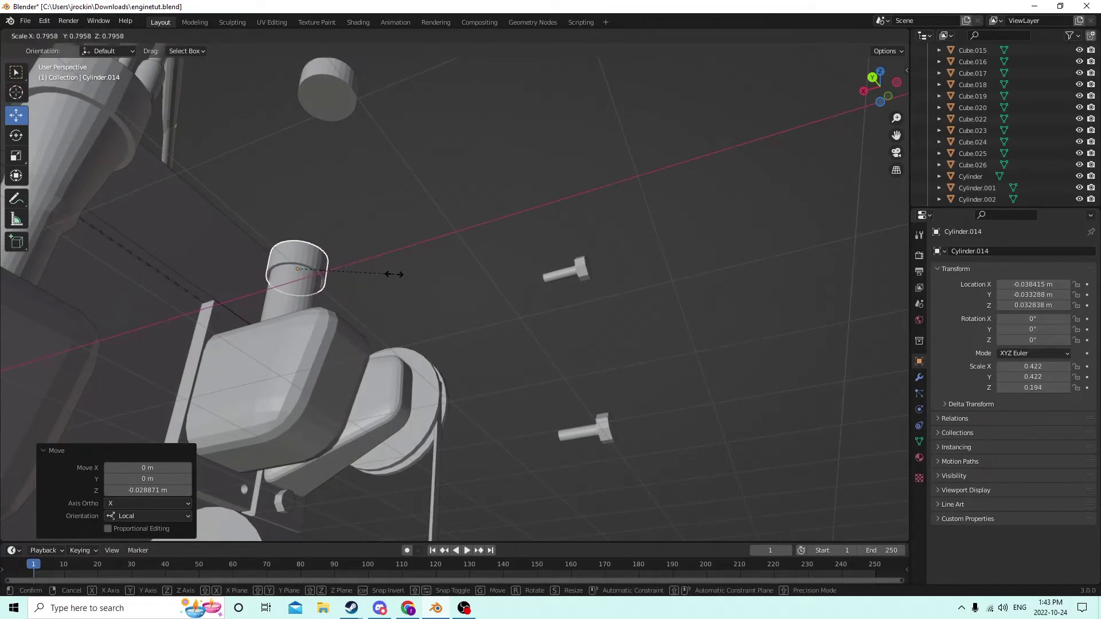
left_click(389, 276)
- Bevel the edges of the cap's top face with a width of about 0.005 m and 4 segments
middle_click_drag(389, 276, 277, 454)
key("Tab")
left_click(285, 454)
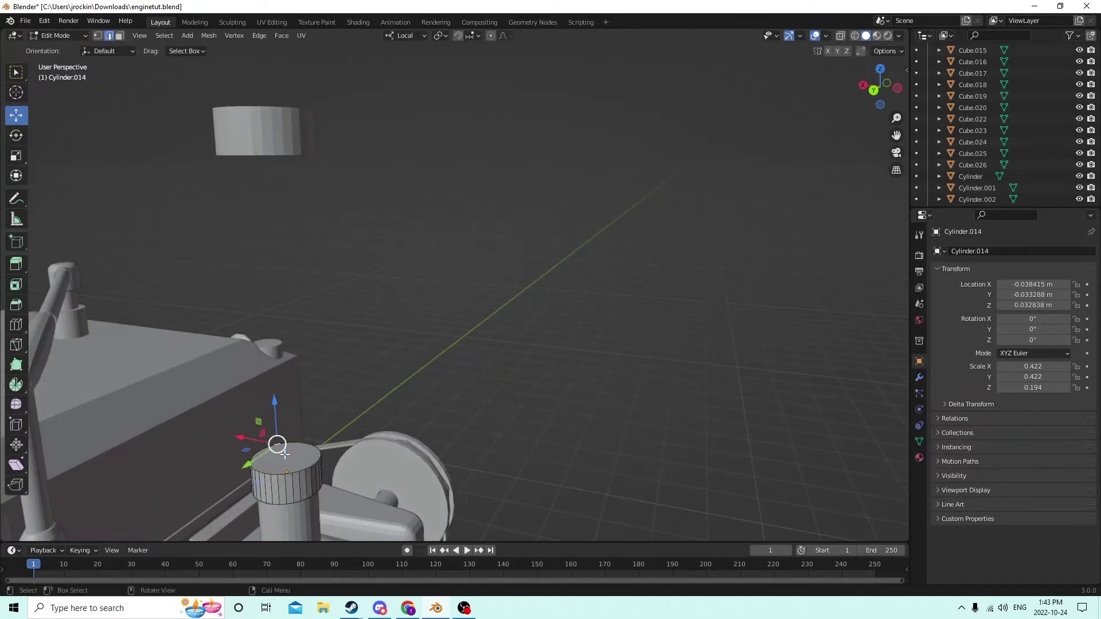
left_click(119, 35)
left_click(298, 462)
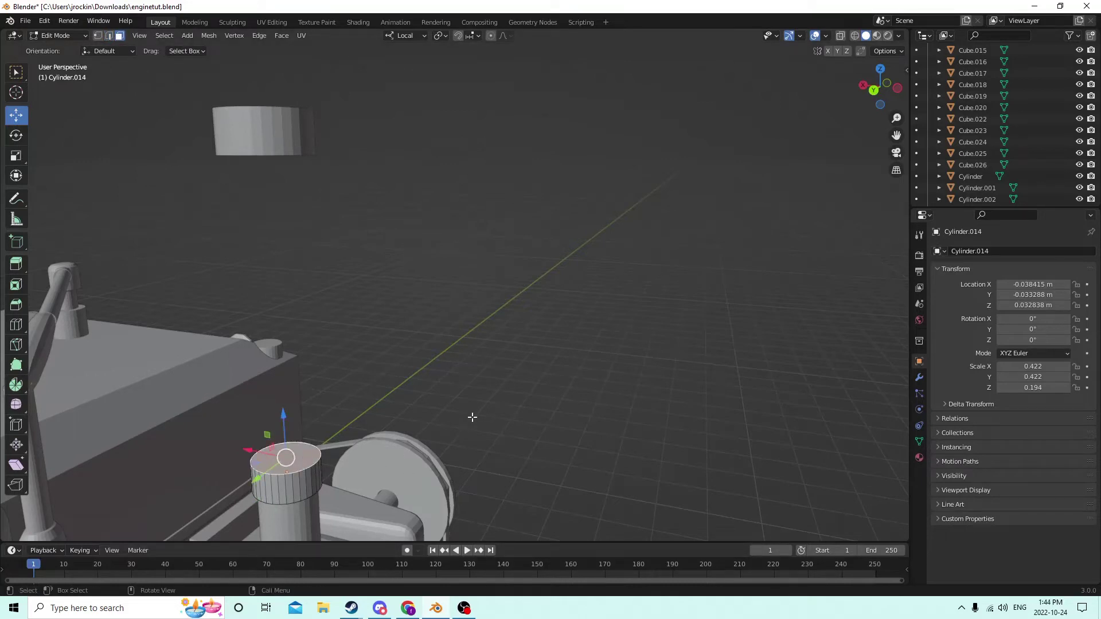
key("b")
key("Escape")
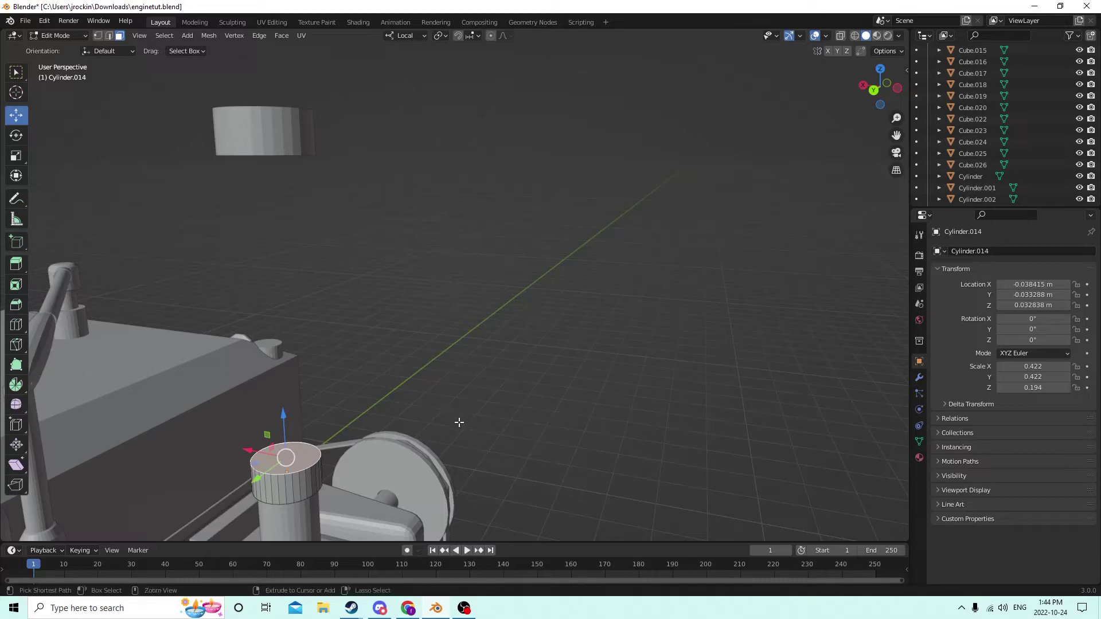
key("ctrl+b")
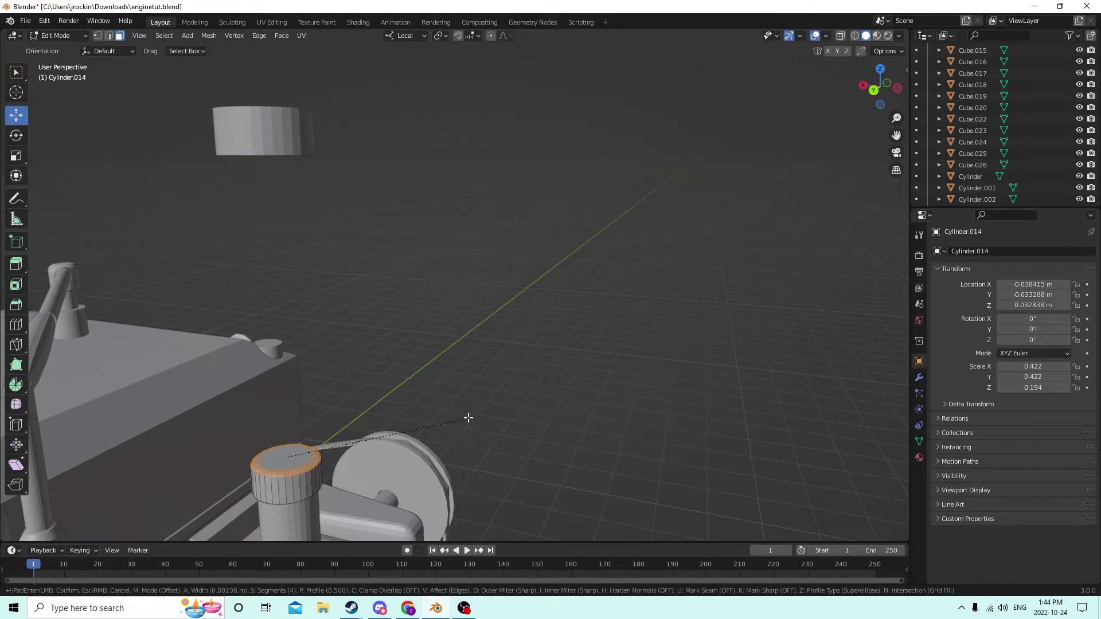
left_click(475, 413)
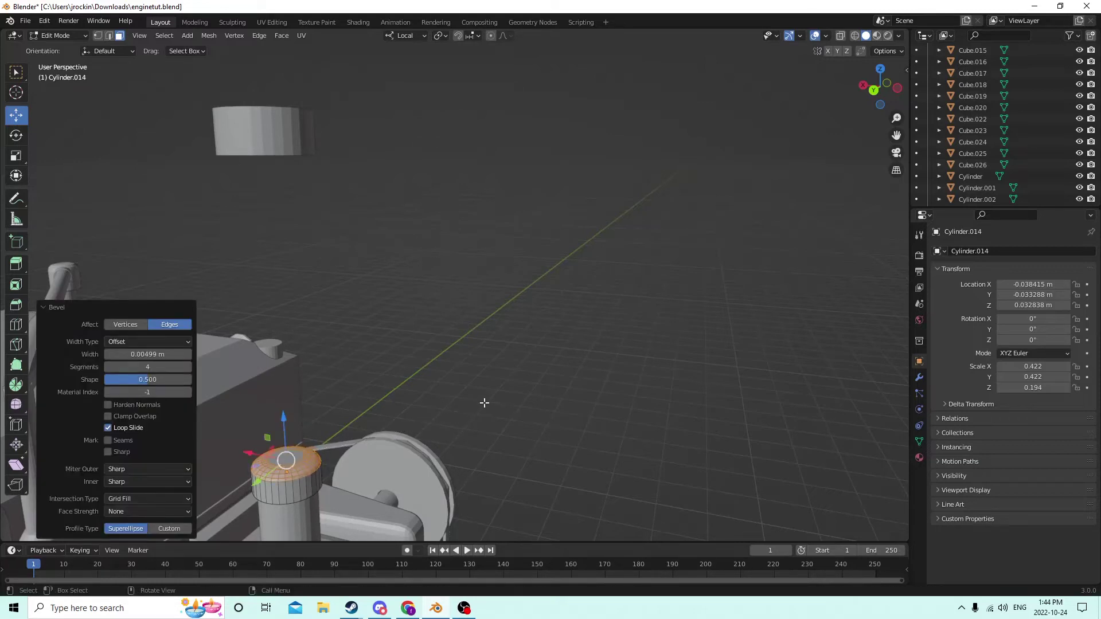
middle_click_drag(485, 403, 249, 451)
key("Tab")
- Select only the thin plate behind the housing and move it about -0.0011 m along its local X axis
middle_click_drag(354, 361, 399, 452)
left_click(360, 339)
left_click(373, 460, "shift")
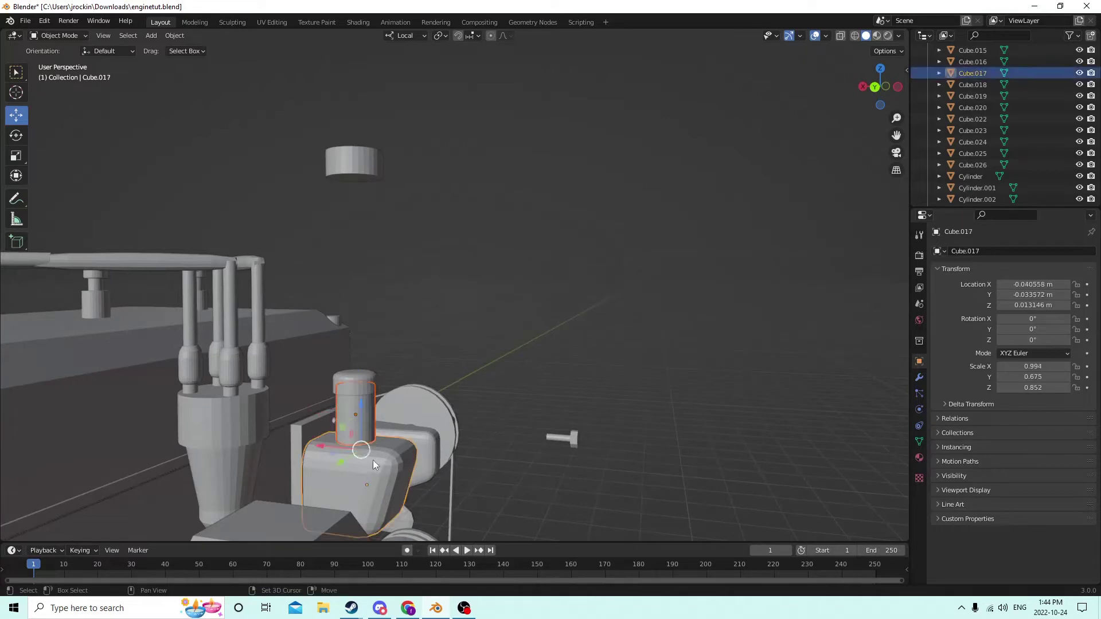
left_click(324, 428, "shift")
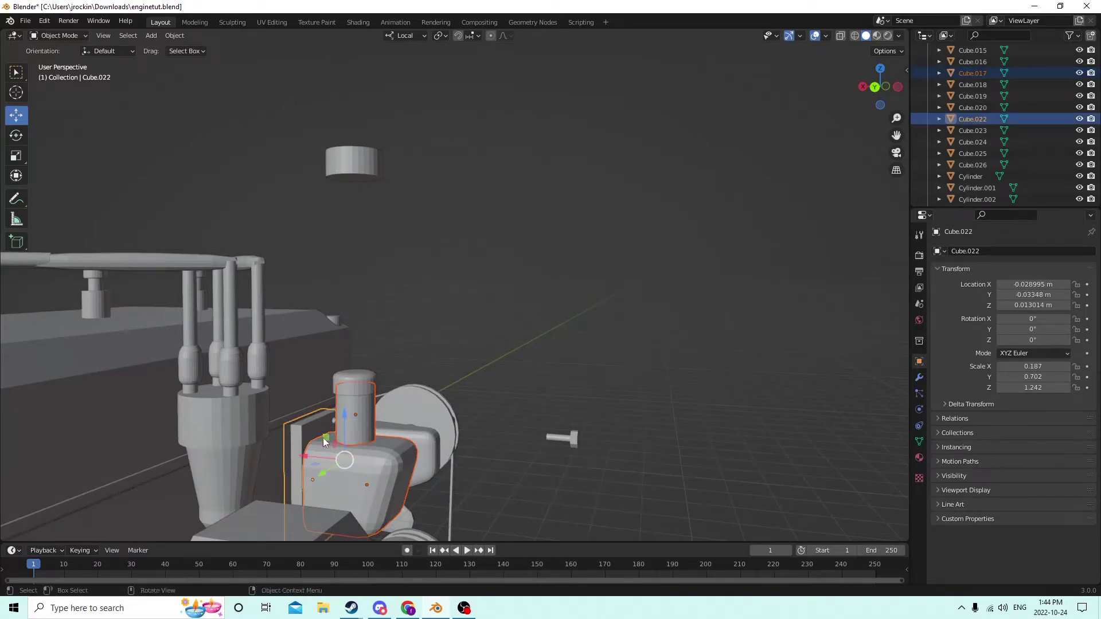
left_click(301, 438)
left_click(303, 438)
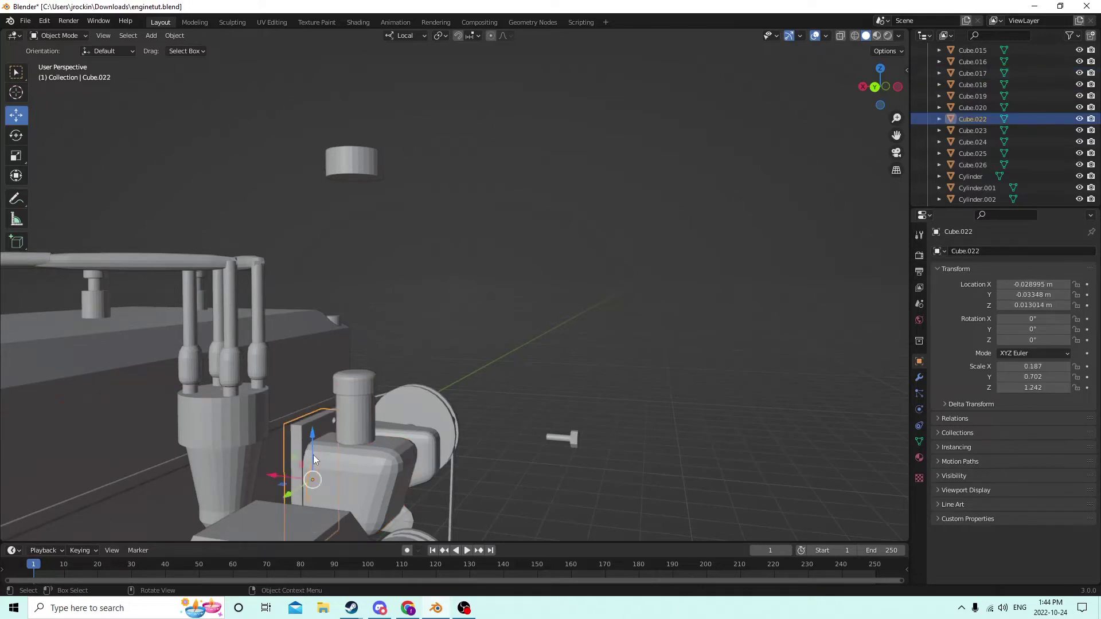
middle_click_drag(313, 455, 326, 465)
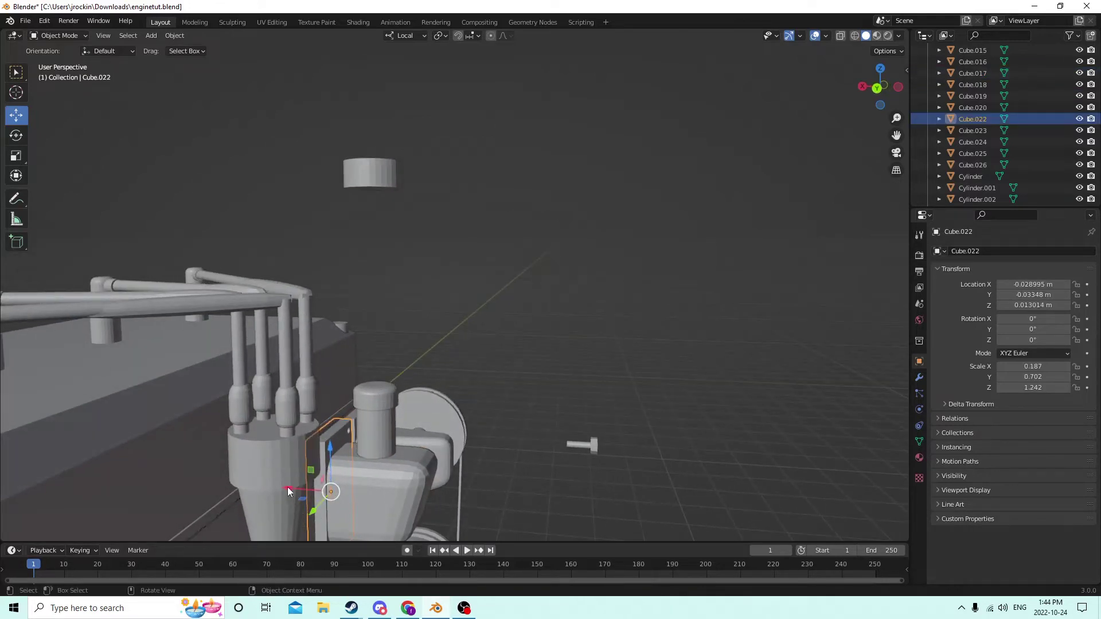
left_click_drag(289, 492, 291, 489)
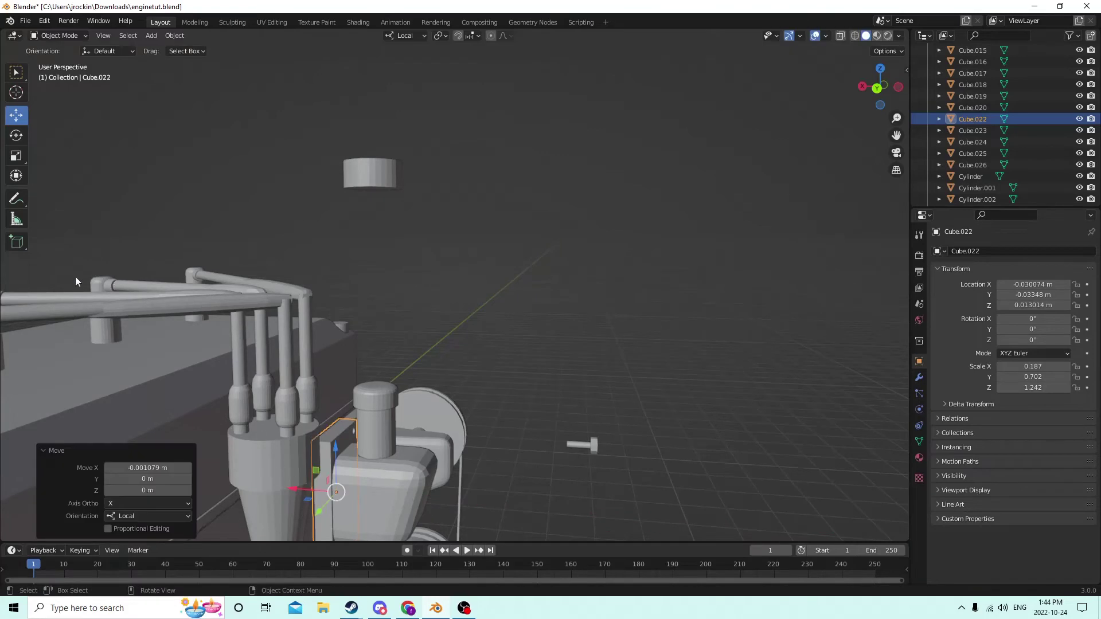
- Thin the plate behind the housing along its local X axis to a scale of about 0.099
left_click(16, 157)
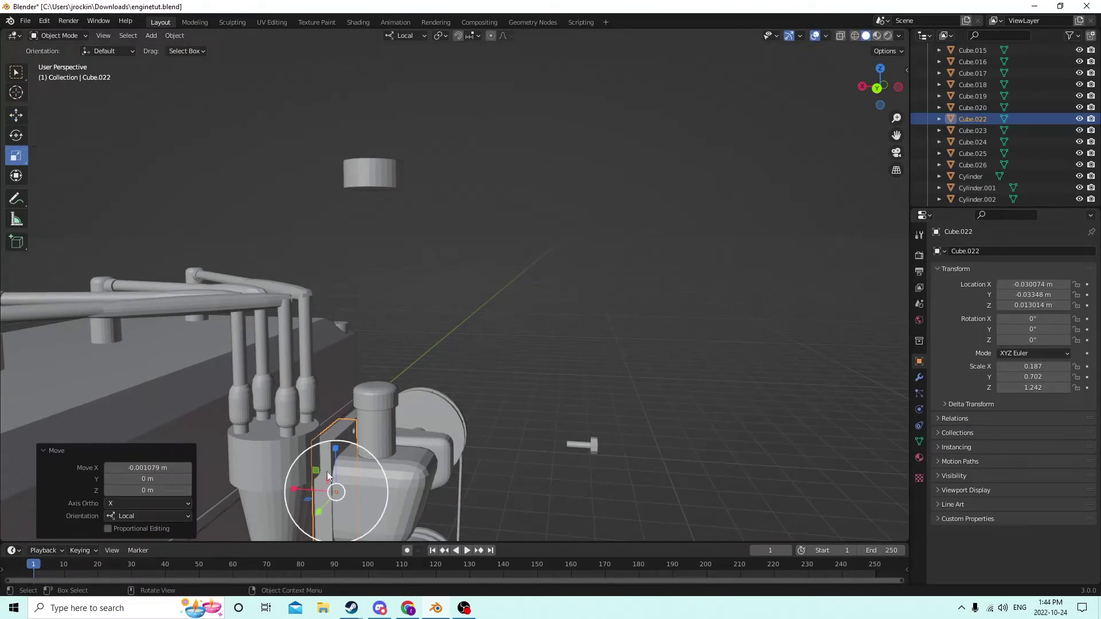
left_click_drag(290, 488, 304, 485)
right_click(294, 488)
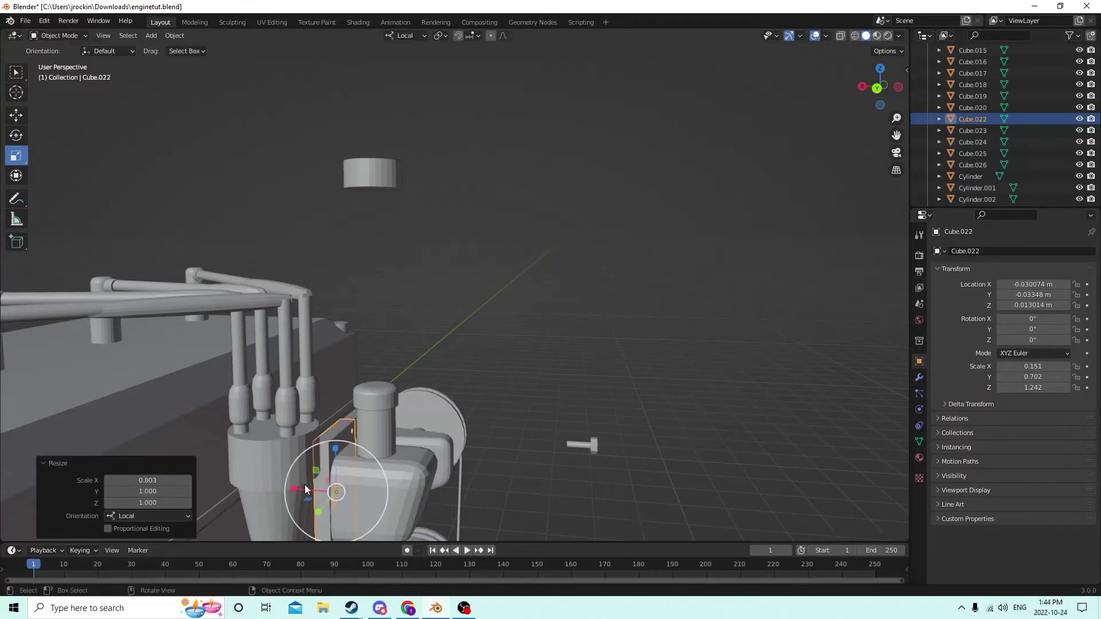
middle_click_drag(304, 485, 329, 386)
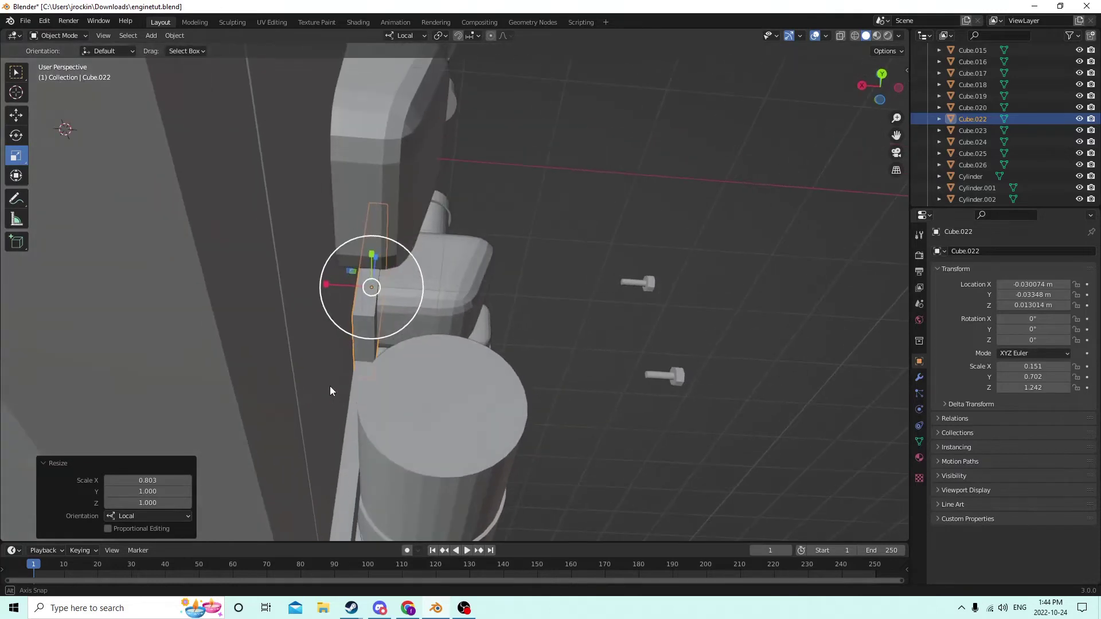
left_click(410, 277, "shift")
middle_click_drag(459, 243, 421, 369)
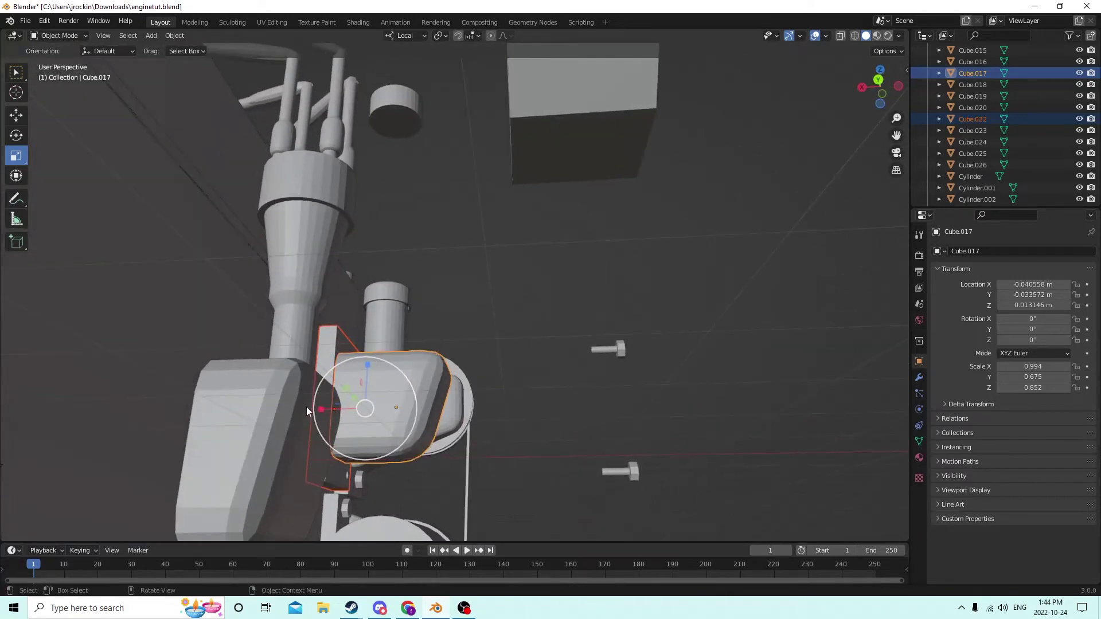
left_click(330, 342)
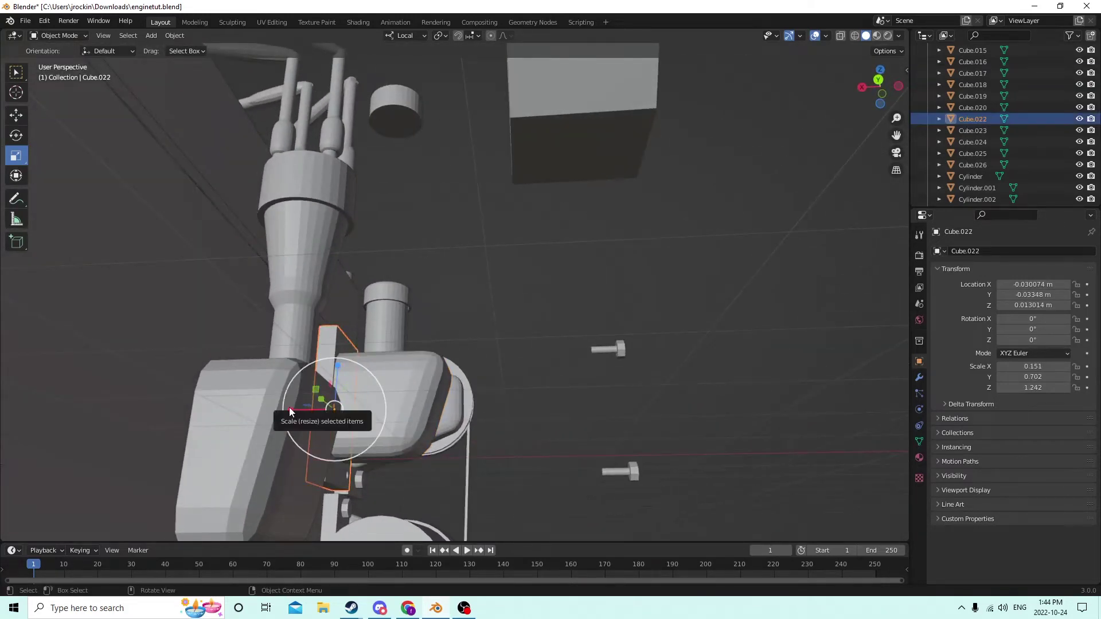
left_click_drag(293, 407, 306, 405)
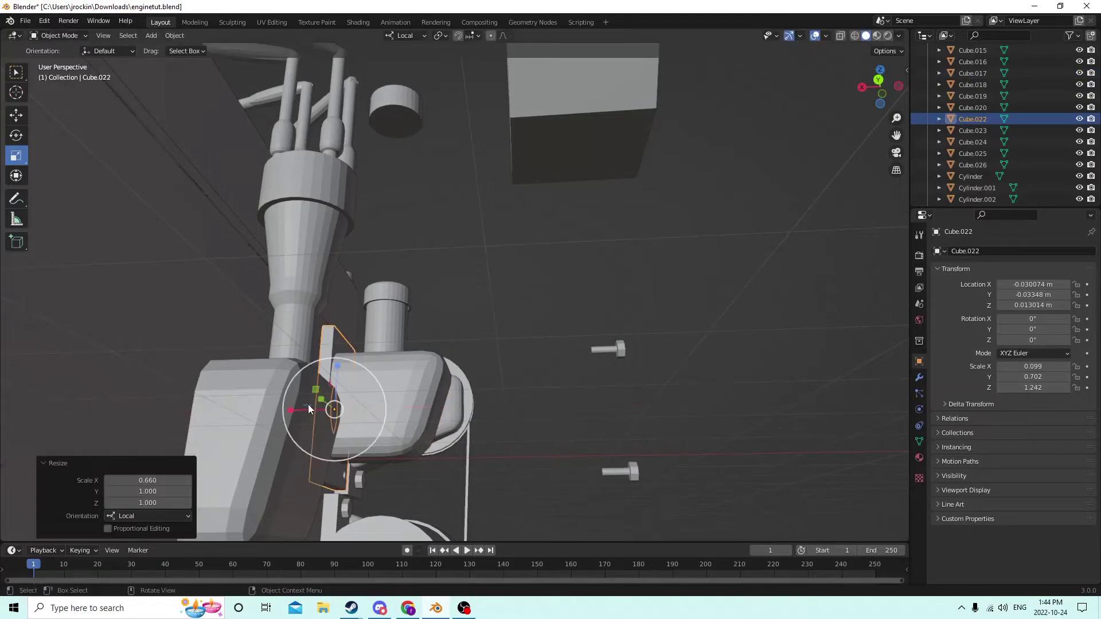
- Add the housing and its vertical pipe to the plate selection and join them into one object
middle_click_drag(307, 406, 243, 473)
left_click(258, 471)
left_click(251, 380, "shift")
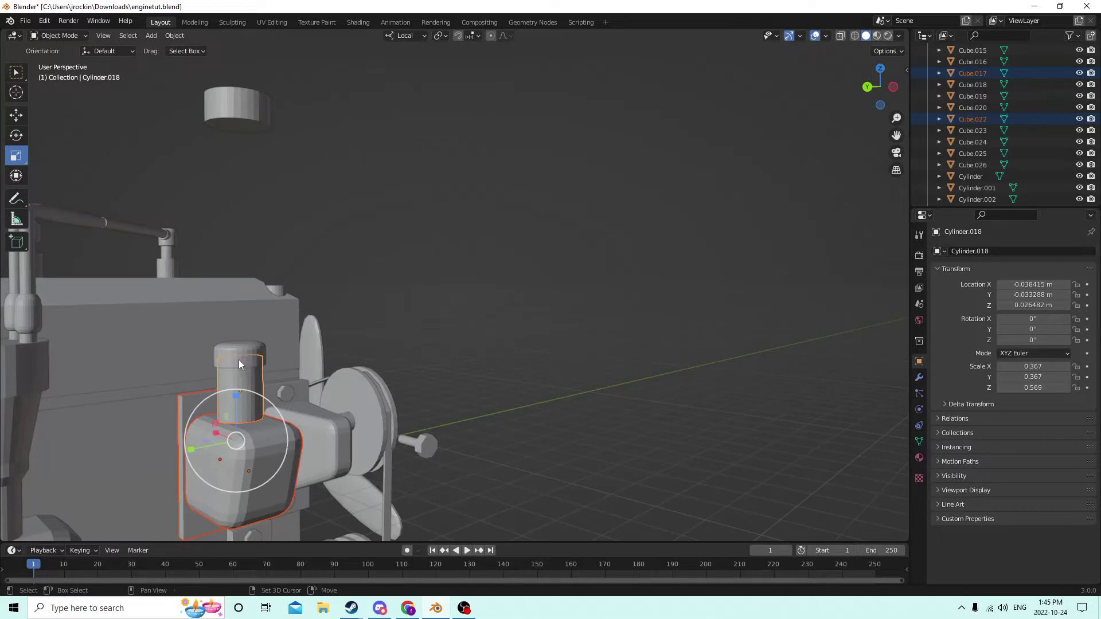
key("ctrl+j")
middle_click_drag(254, 358, 517, 469)
left_click(274, 354)
left_click(255, 459)
- Select both loose bolts and move them about 0.047 m along local X into the plate beside the housing
left_click(376, 509)
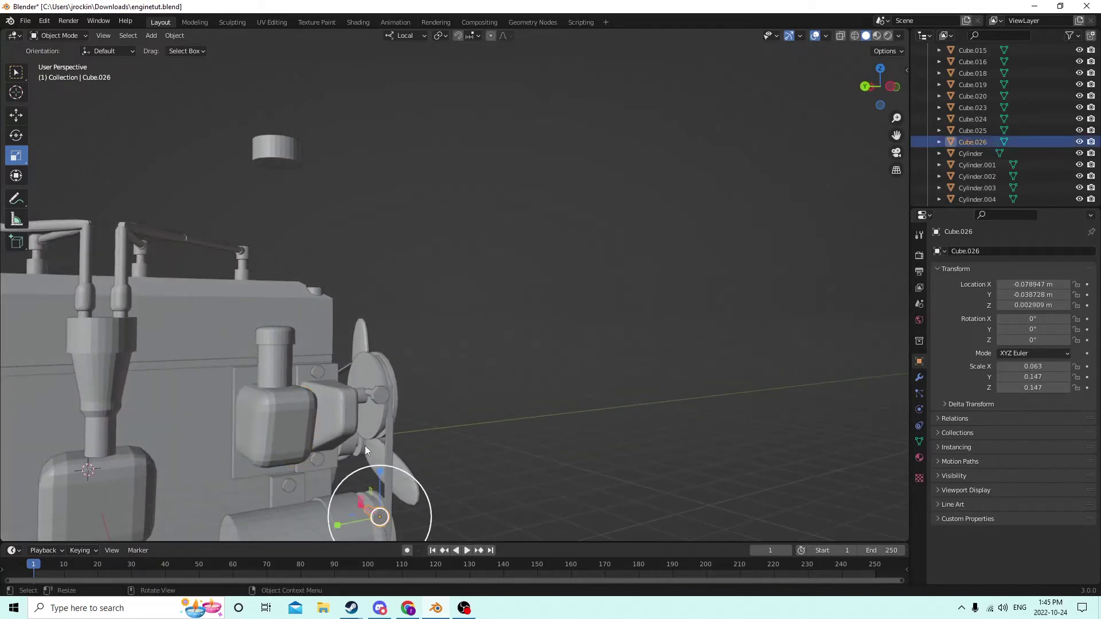
middle_click_drag(364, 446, 531, 493)
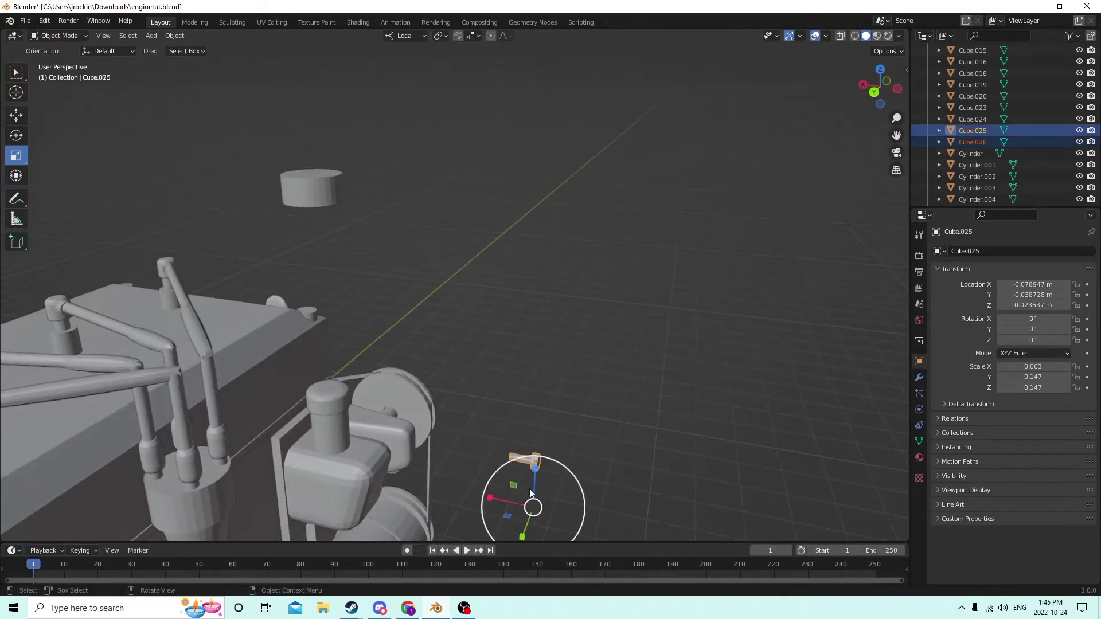
left_click(18, 118)
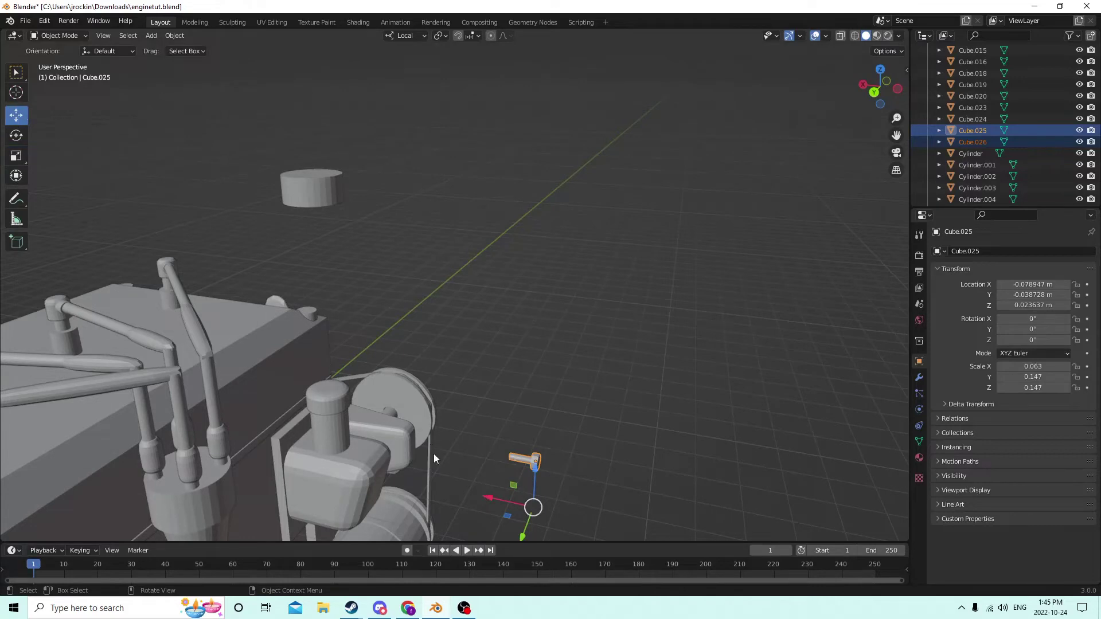
left_click_drag(488, 493, 262, 408)
middle_click_drag(262, 408, 91, 384)
scroll(91, 384, "up", 4)
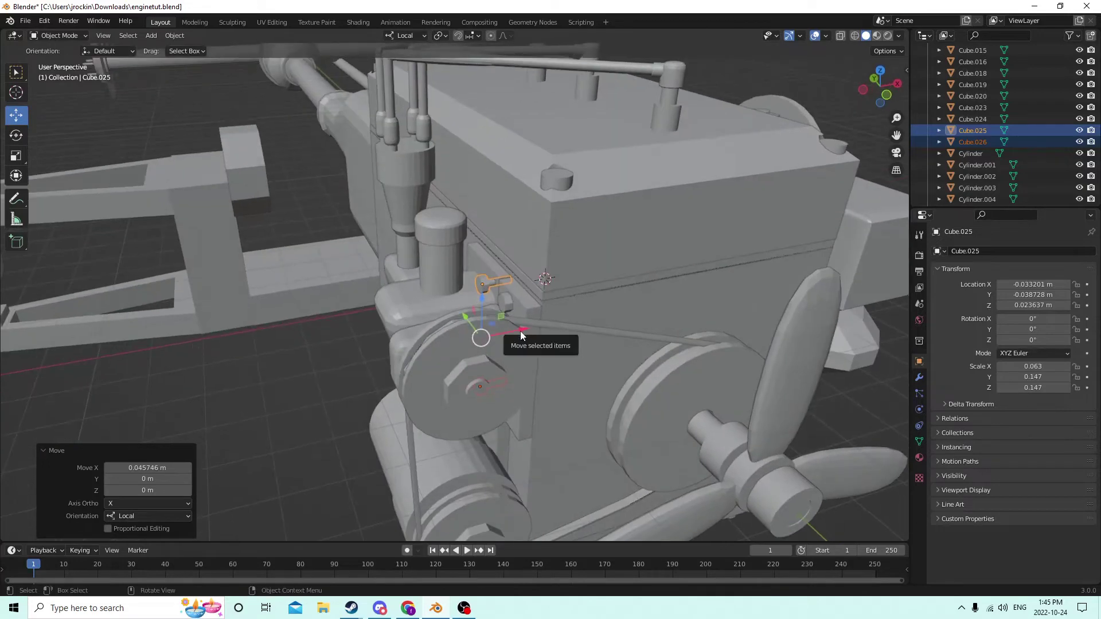
left_click_drag(522, 335, 528, 330)
middle_click_drag(528, 330, 490, 353)
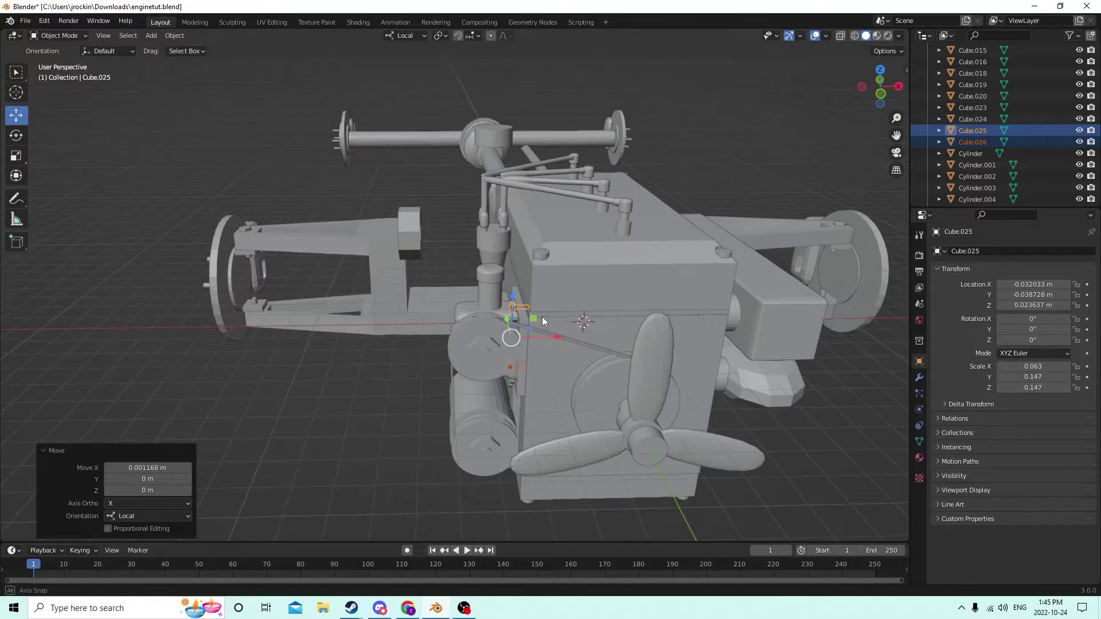
middle_click_drag(542, 317, 466, 299)
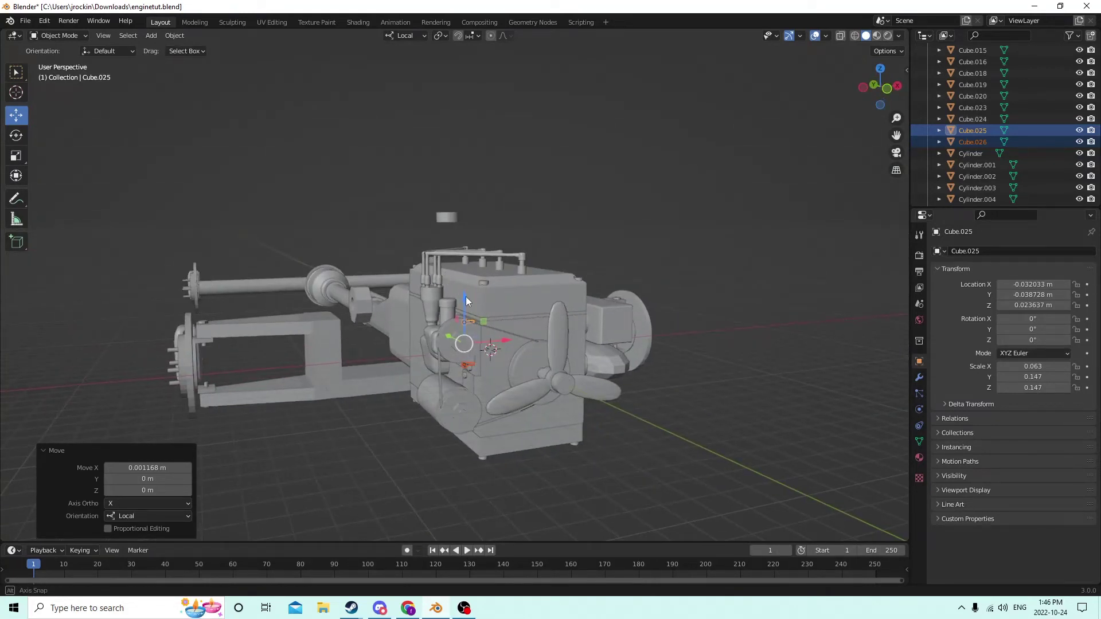
- Move the spare floating disc about 0.052 m along its local X axis so it sits above the engine block
middle_click_drag(466, 297, 693, 429)
left_click(811, 412)
middle_click_drag(687, 409, 435, 107)
left_click(499, 166)
middle_click_drag(499, 167, 467, 226)
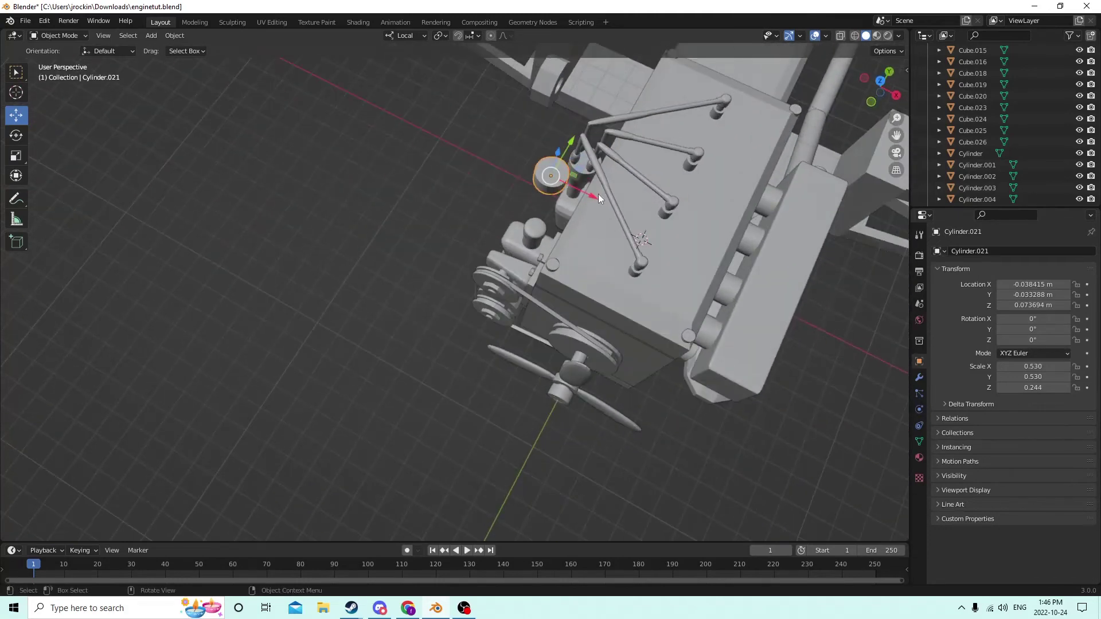
left_click_drag(598, 193, 756, 250)
left_click(756, 249)
middle_click_drag(756, 249, 680, 150)
- Duplicate the floating disc, raise the copy about 0.0062 m along Z and set its Y rotation to 90°
key("shift+d")
right_click(789, 147)
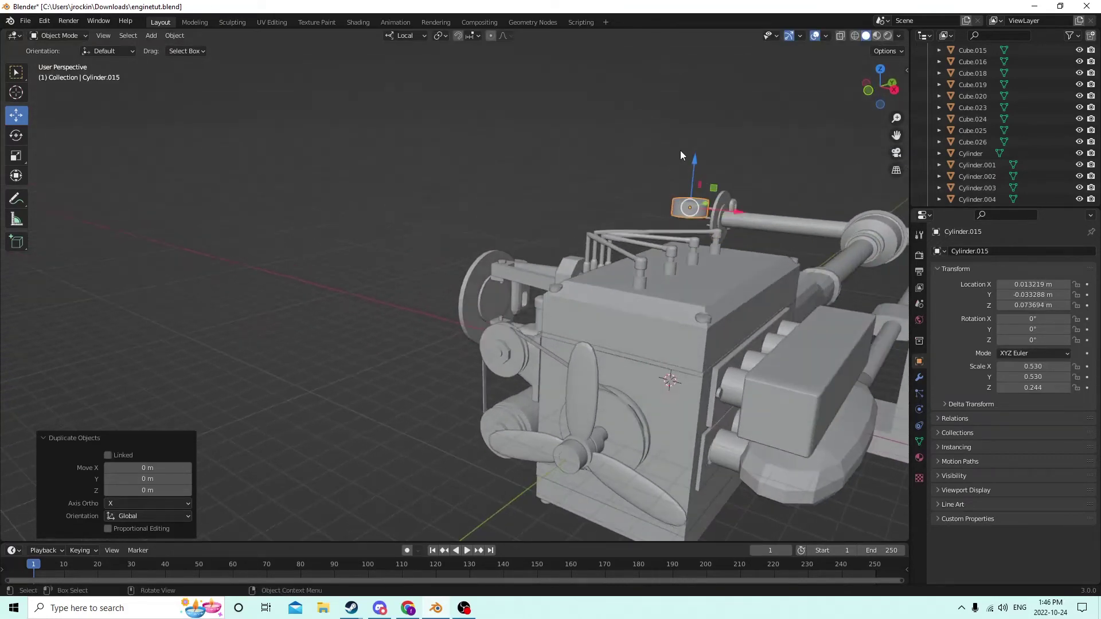
left_click_drag(693, 156, 685, 133)
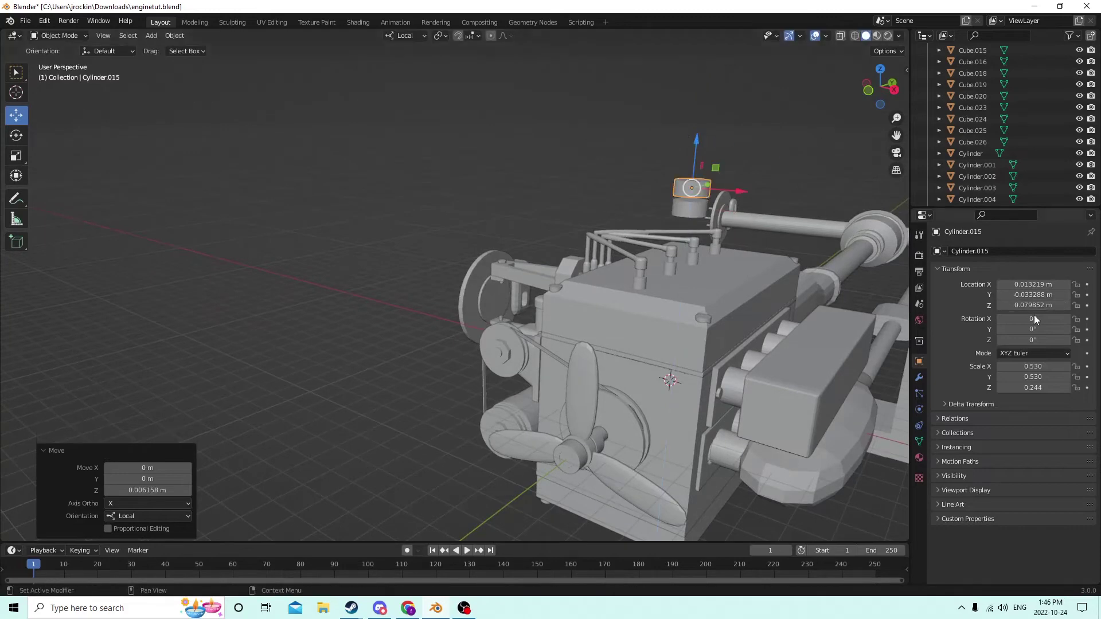
left_click(1020, 329)
type("90")
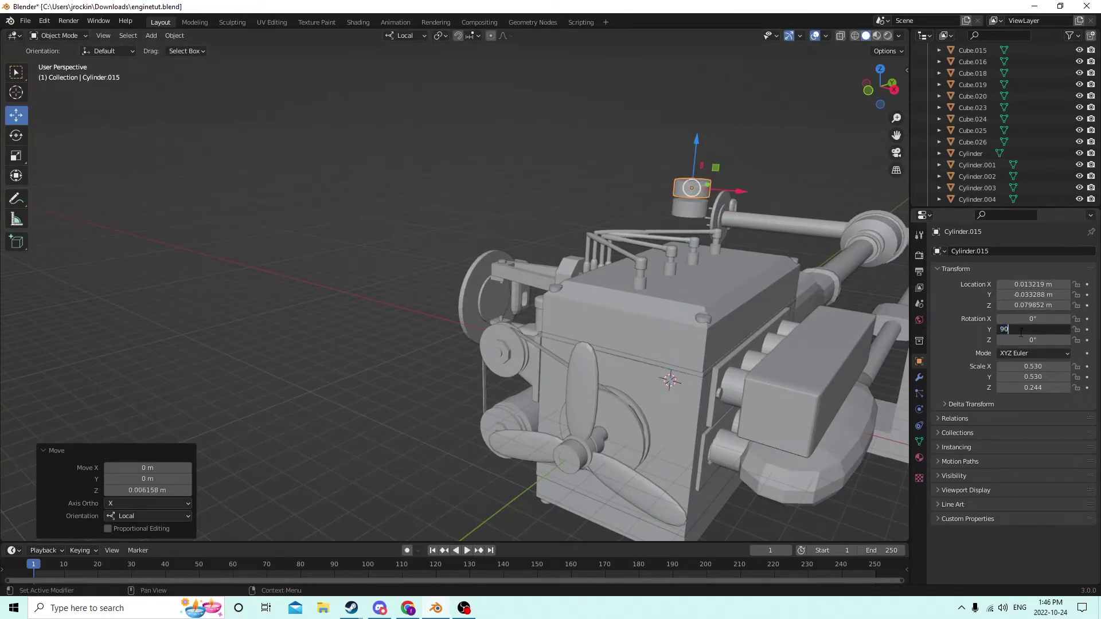
key("Return")
- Raise the upright disc slightly by moving it about -0.00066 m along its local X axis
middle_click_drag(599, 50, 509, 549)
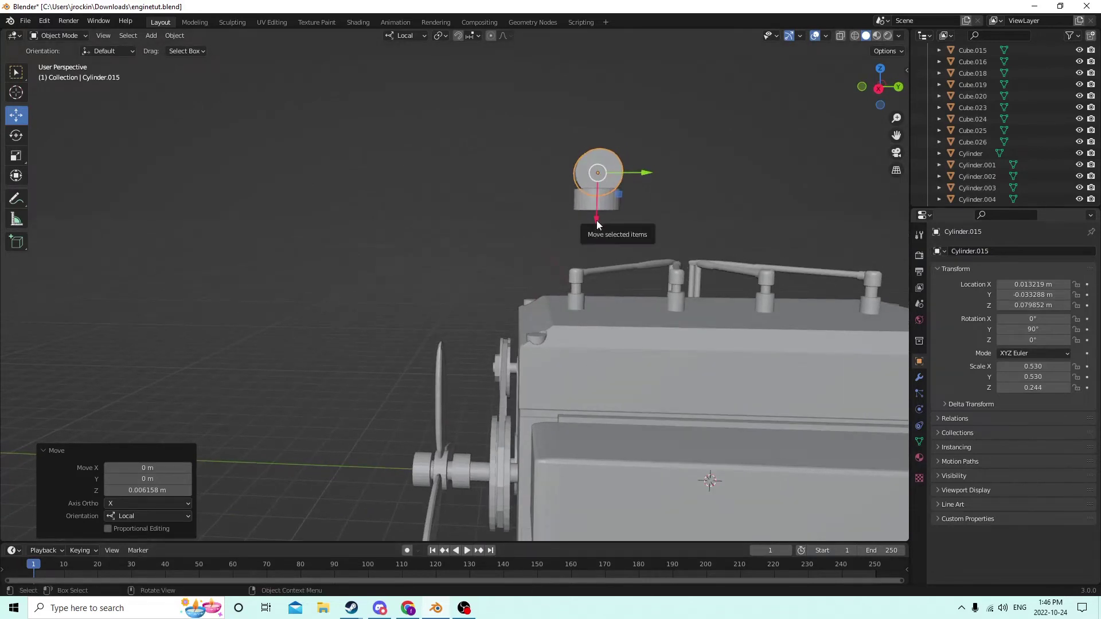
middle_click_drag(594, 232, 602, 261)
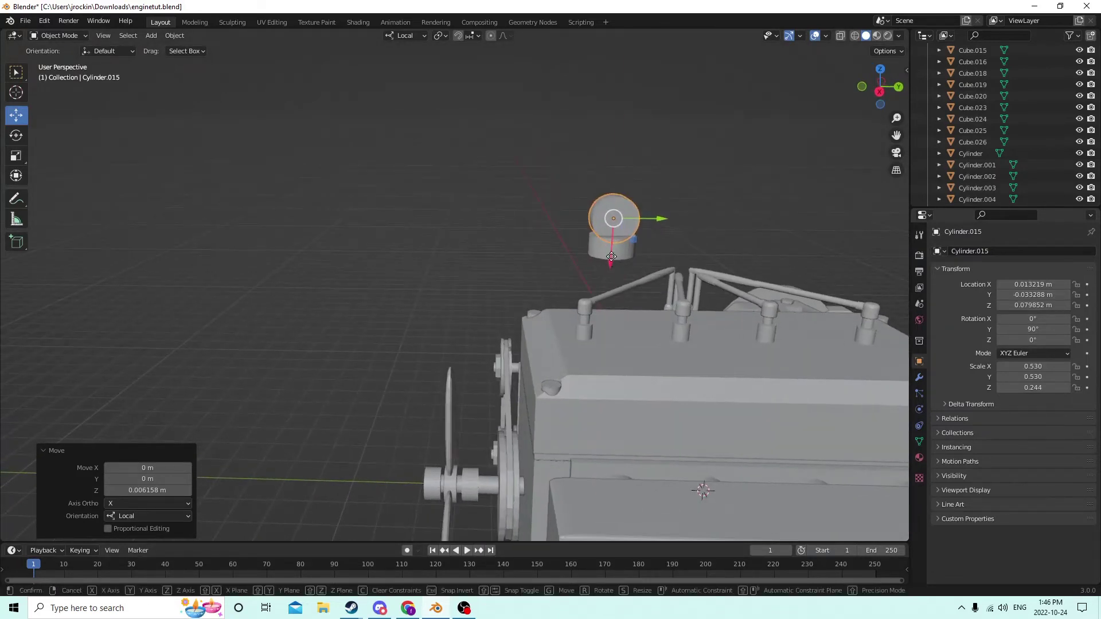
left_click_drag(613, 259, 611, 254)
middle_click_drag(611, 254, 611, 246)
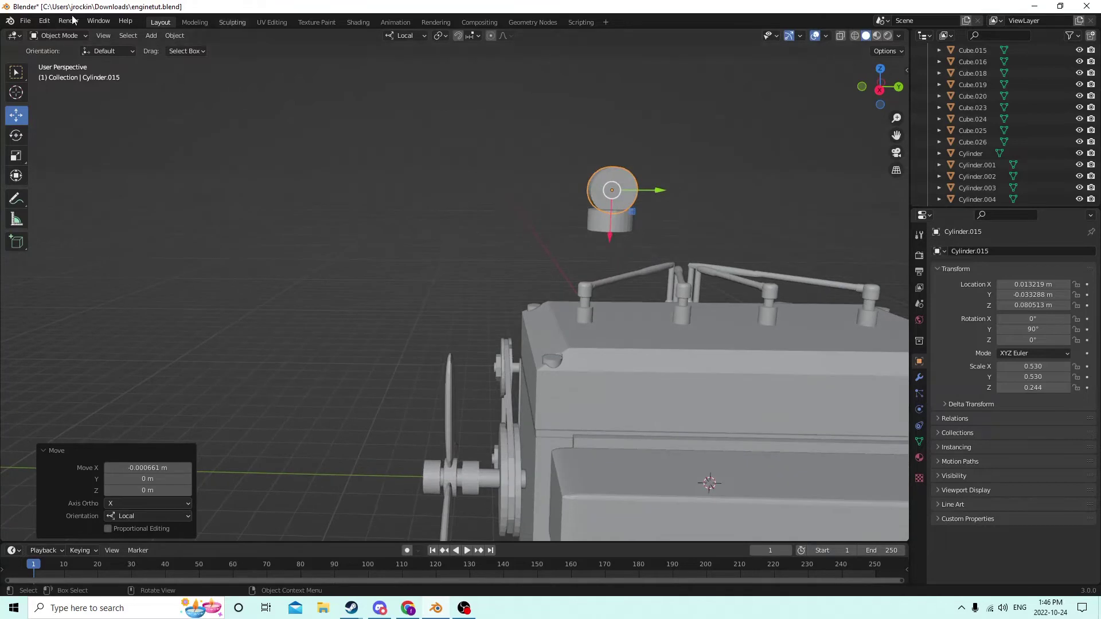
middle_click_drag(535, 148, 705, 177)
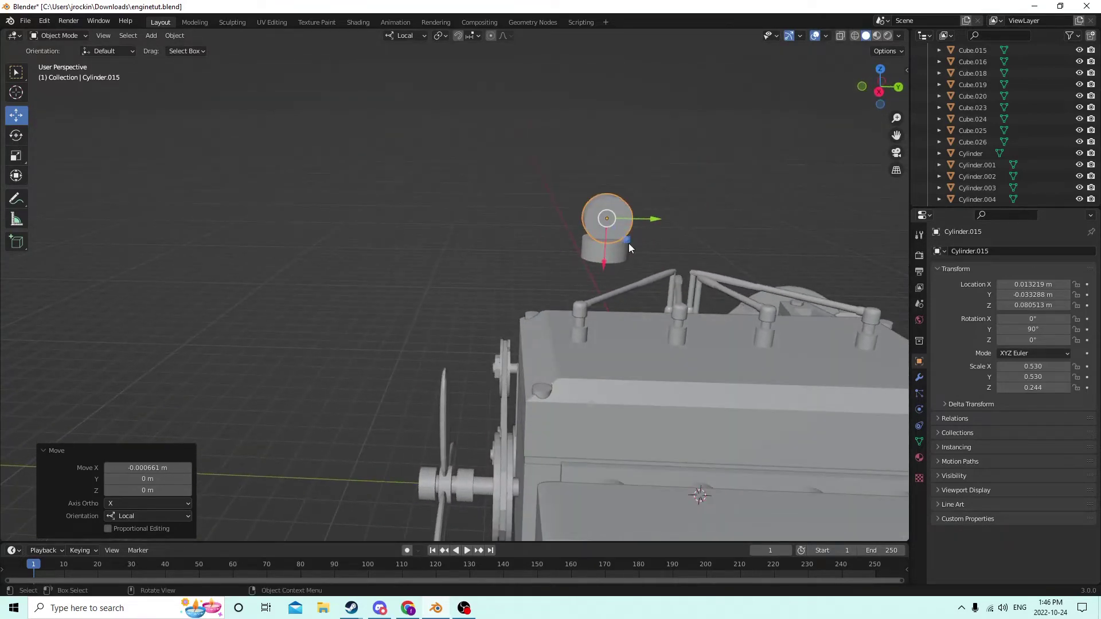
- Duplicate the upright disc in place, stretch the copy about 1.796 along local Z and scale it down uniformly as a cutter
middle_click_drag(629, 248, 639, 227)
key("shift+d")
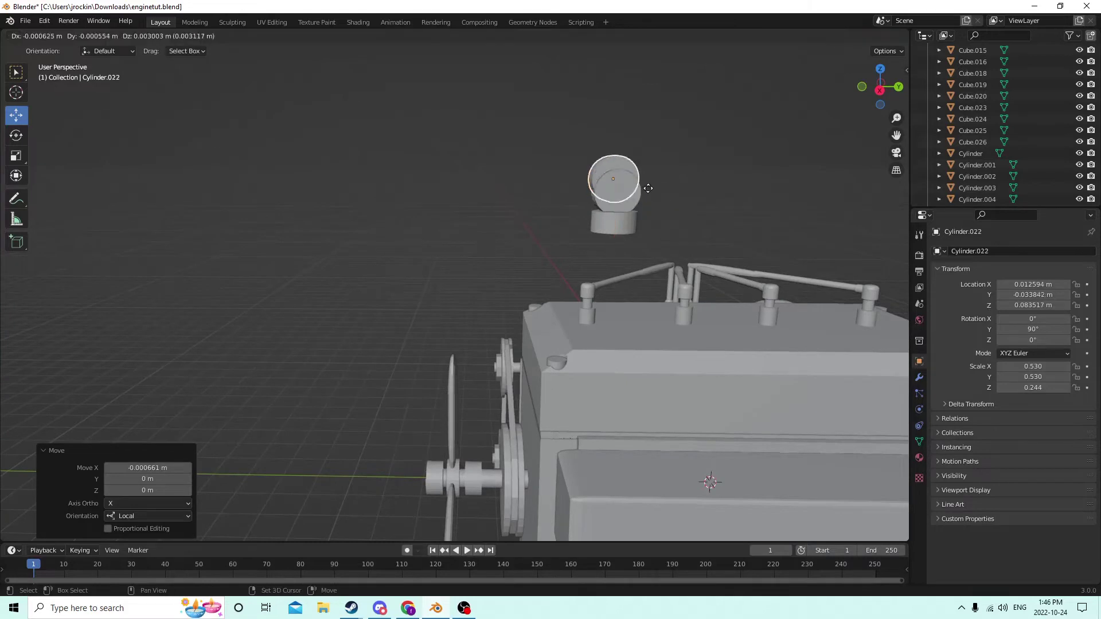
right_click(683, 167)
middle_click_drag(683, 167, 747, 199)
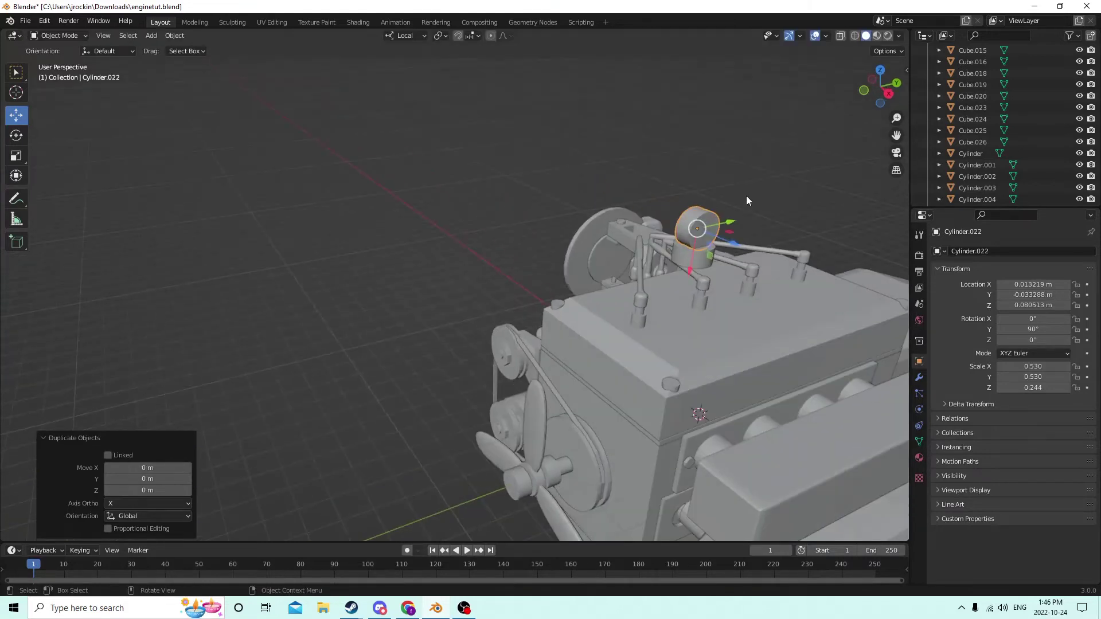
left_click(16, 155)
left_click_drag(734, 244, 752, 240)
middle_click_drag(752, 240, 737, 163)
key("s")
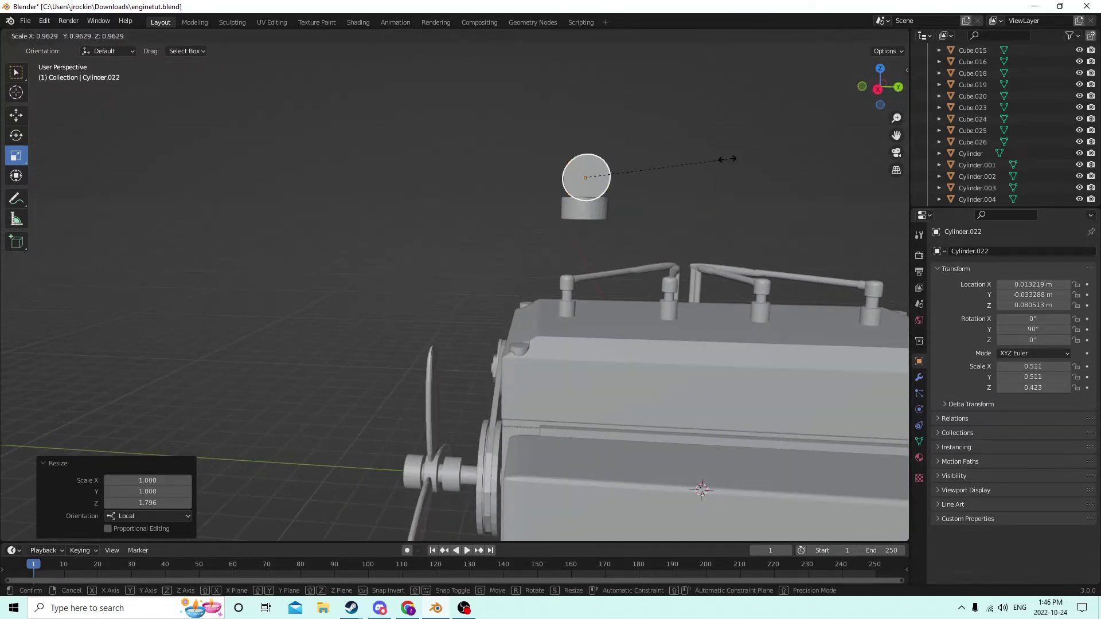
left_click(685, 166)
middle_click_drag(686, 167, 676, 189)
- Subtract the smaller cutter cylinder from the upright disc with Bool Tool Difference to form a ring
left_click(609, 208)
middle_click_drag(608, 206, 567, 189)
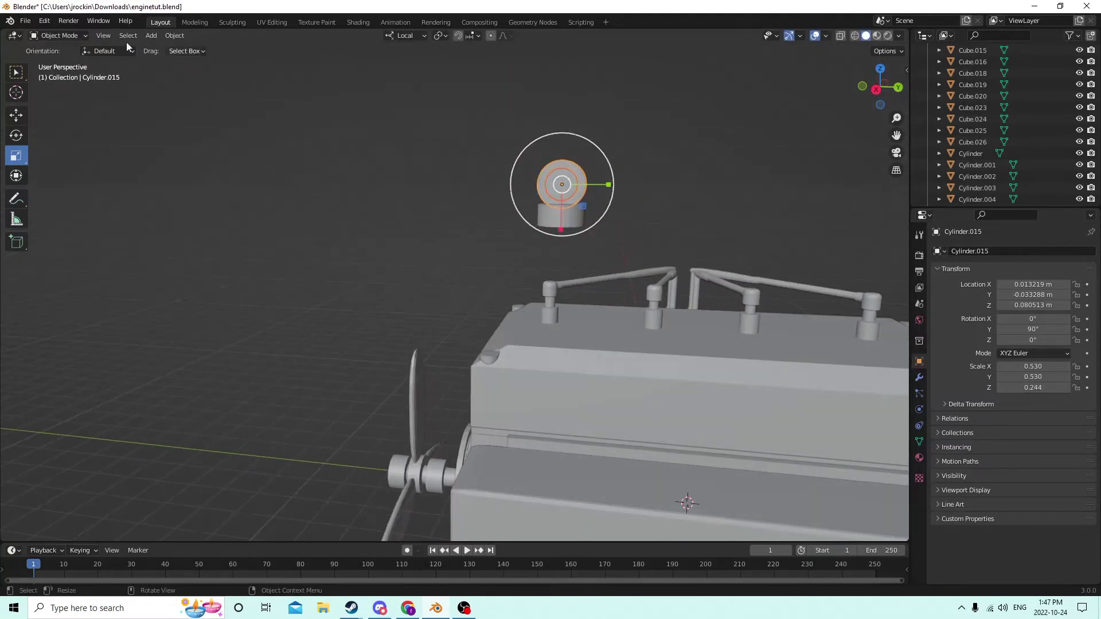
left_click(174, 36)
mouse_move(194, 416)
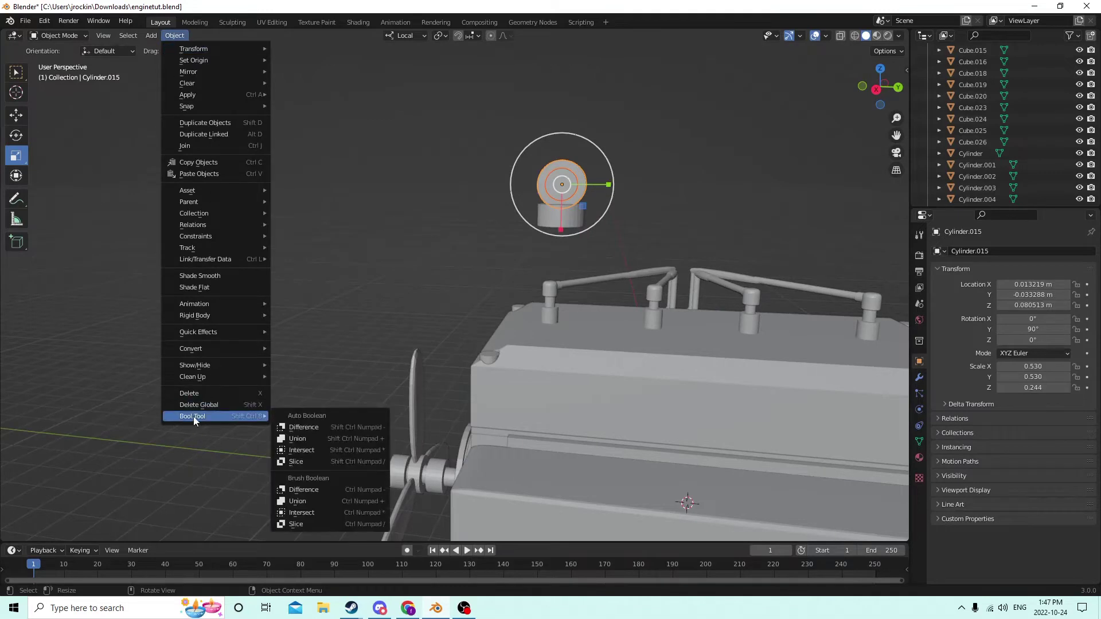
left_click(301, 427)
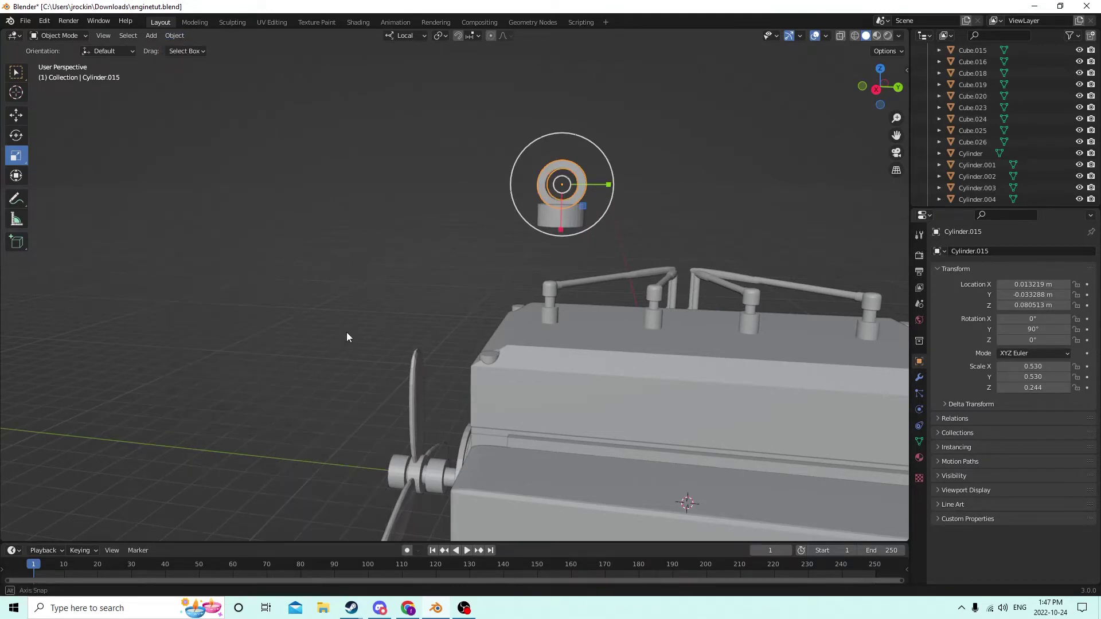
- Narrow the upright ring by scaling it down along its local Z axis
middle_click_drag(347, 332, 408, 273)
middle_click_drag(480, 211, 732, 203)
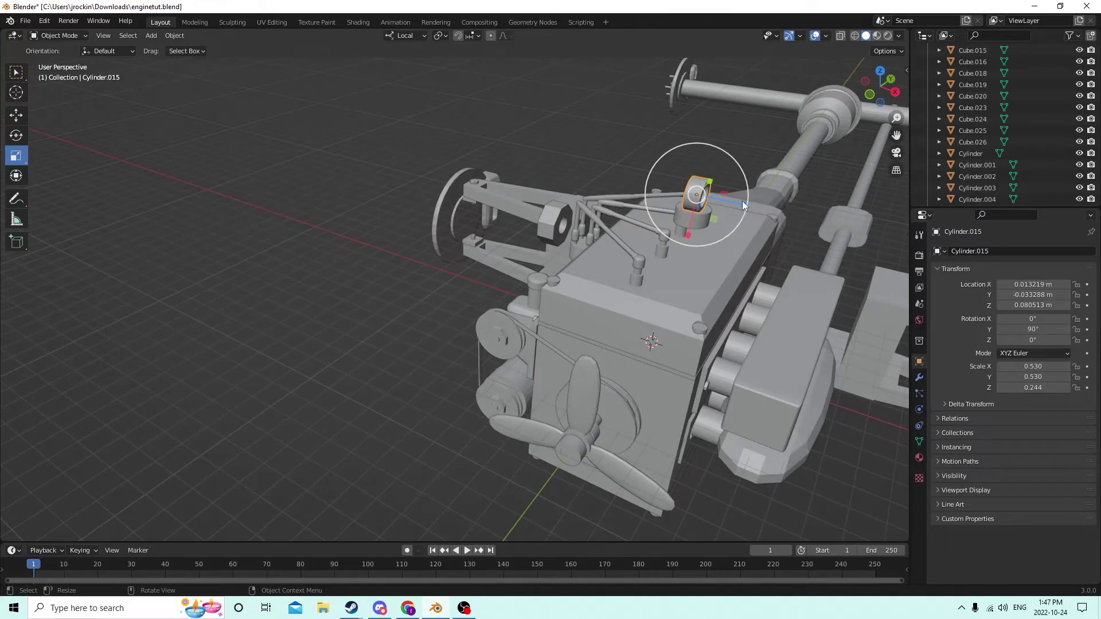
left_click_drag(742, 201, 721, 190)
middle_click_drag(720, 190, 590, 135)
- Duplicate the disc beneath the ring, lower the copy about 0.0009 m along Z and scale it uniformly to 0.884
left_click(612, 156)
key("shift+d")
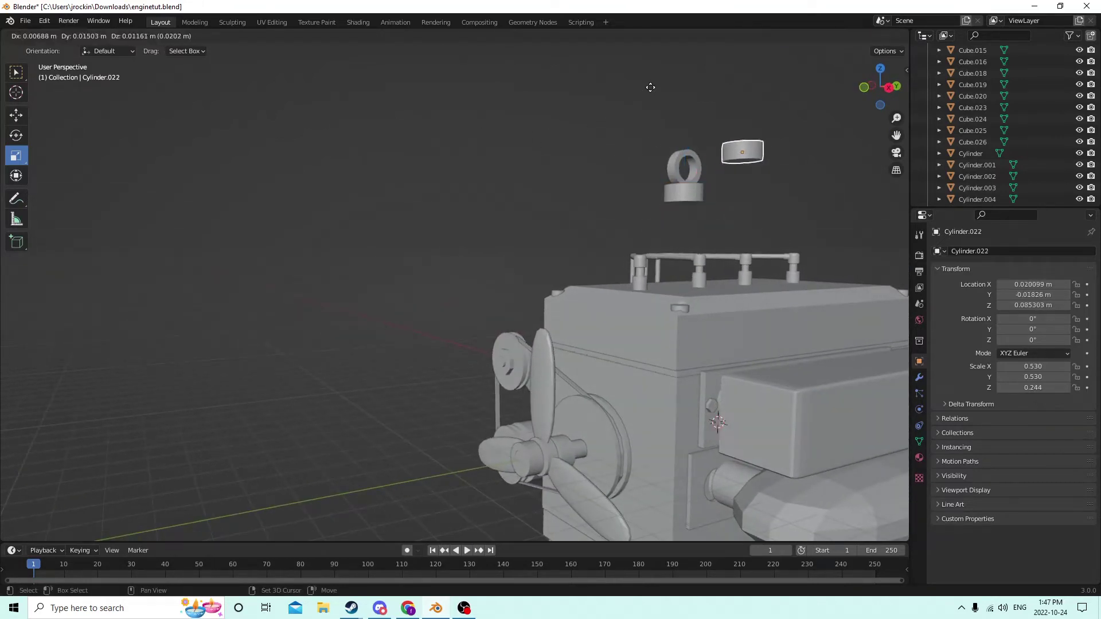
key("Escape")
middle_click_drag(649, 88, 579, 94)
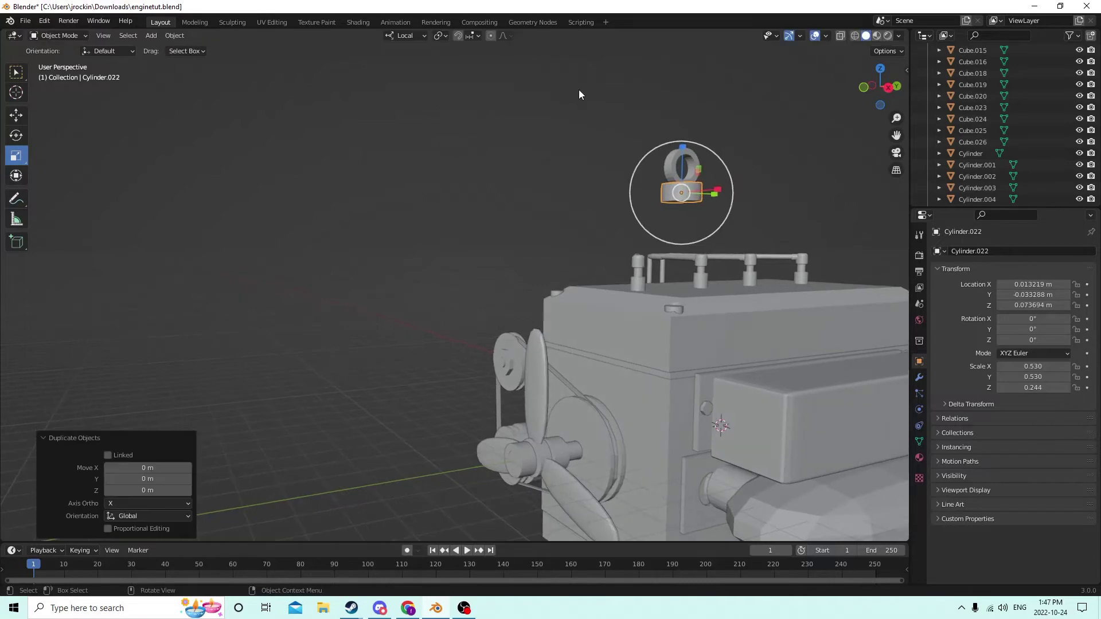
left_click(16, 115)
left_click_drag(681, 150, 680, 154)
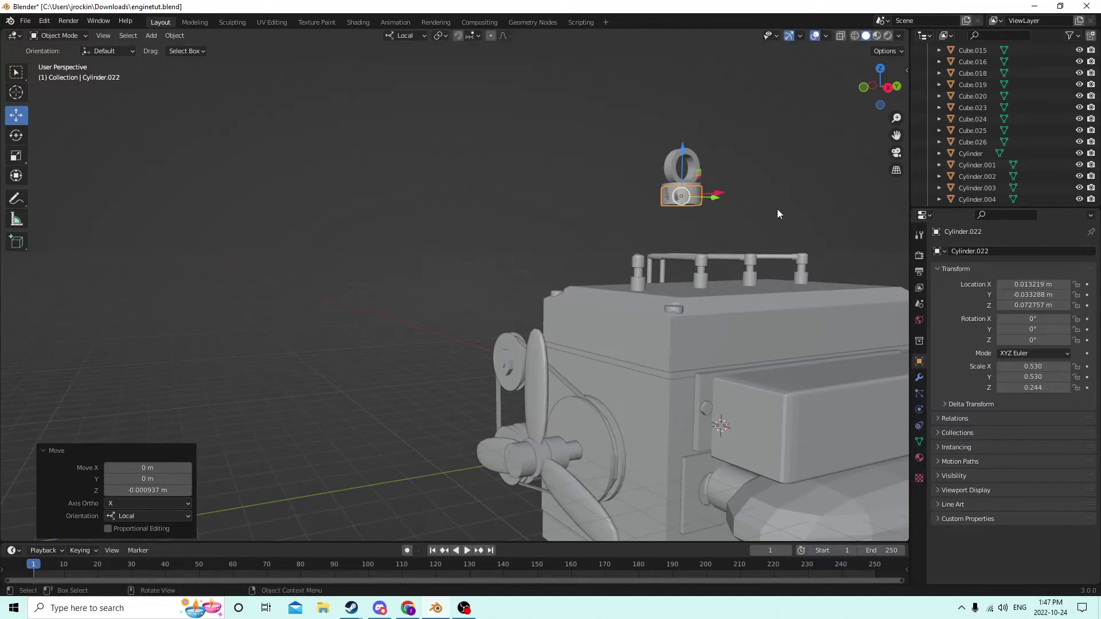
key("s")
left_click(762, 202)
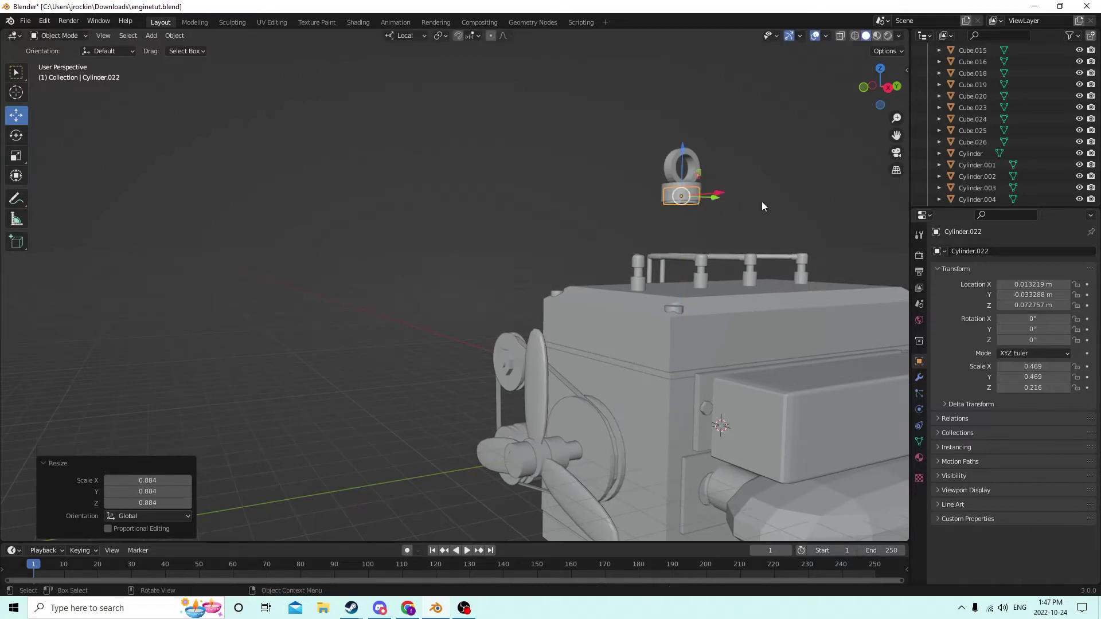
- Duplicate the smaller disc and lower the copy about 0.0255 m along Z onto the engine block's top
middle_click_drag(761, 202, 723, 197)
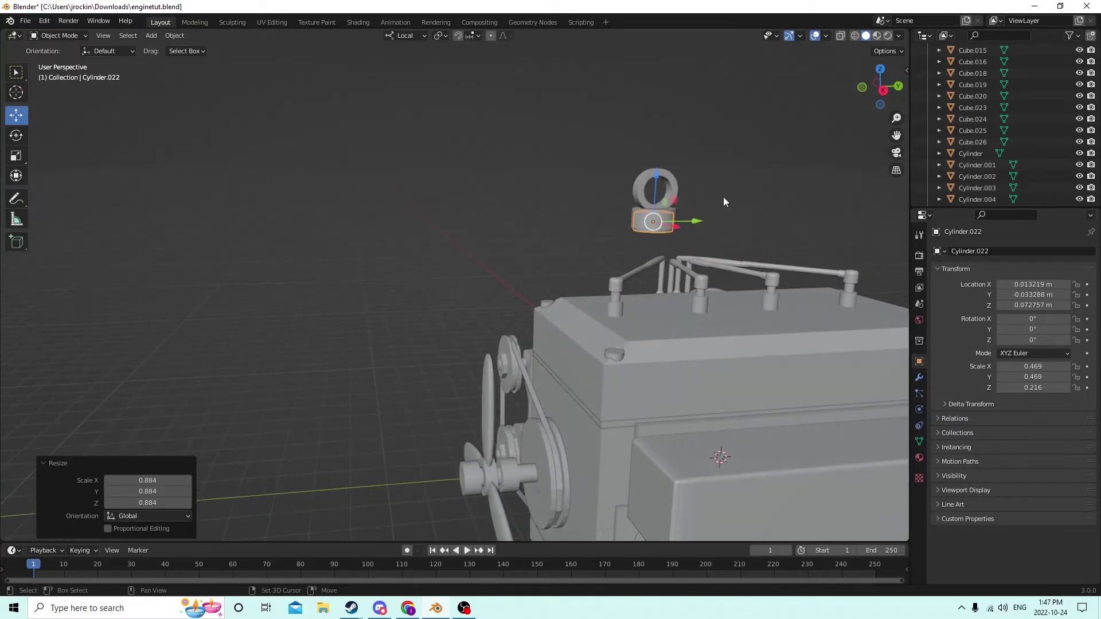
key("shift+d")
right_click(724, 197)
left_click_drag(654, 175, 663, 275)
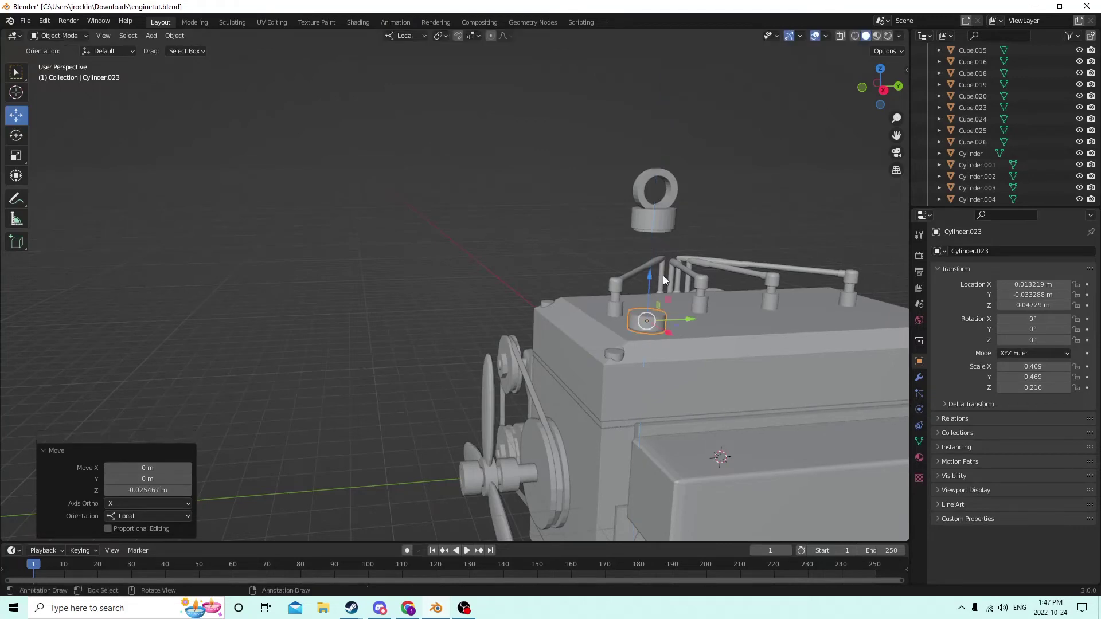
middle_click_drag(663, 276, 693, 198)
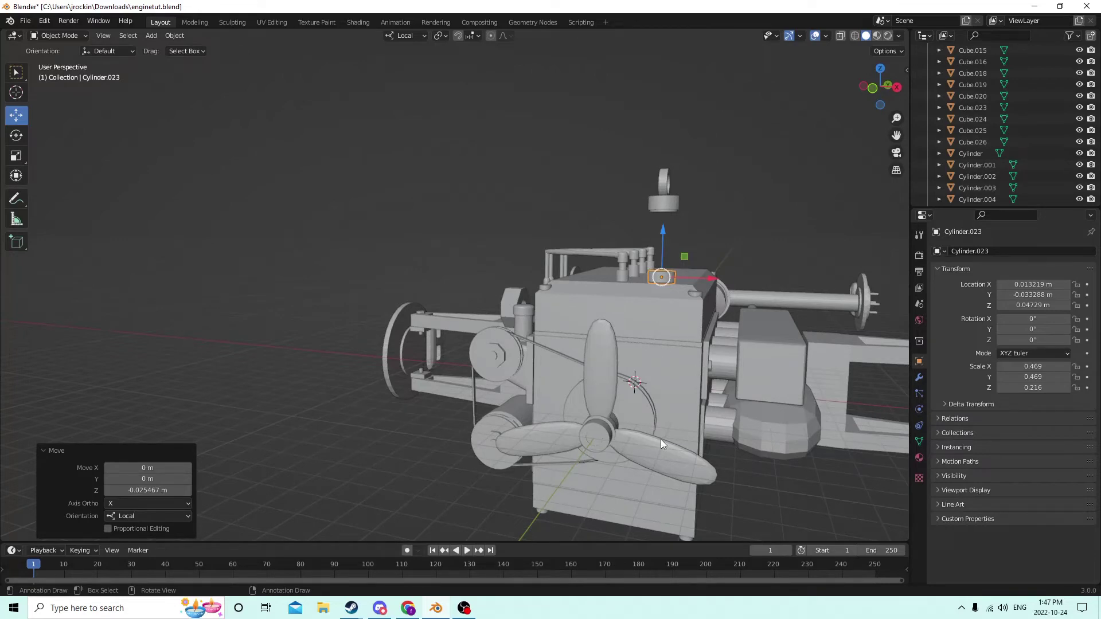
- Subtract the smaller disc from the larger disc beneath the upright ring with Bool Tool Difference to hollow its underside
scroll(677, 288, "up", 5)
mouse_move(677, 287)
middle_mouse_down()
mouse_move(597, 311)
mouse_move(539, 295)
mouse_move(680, 277)
mouse_move(680, 304)
mouse_move(648, 283)
mouse_move(652, 303)
mouse_move(625, 335)
mouse_move(638, 280)
mouse_move(676, 283)
middle_mouse_up()
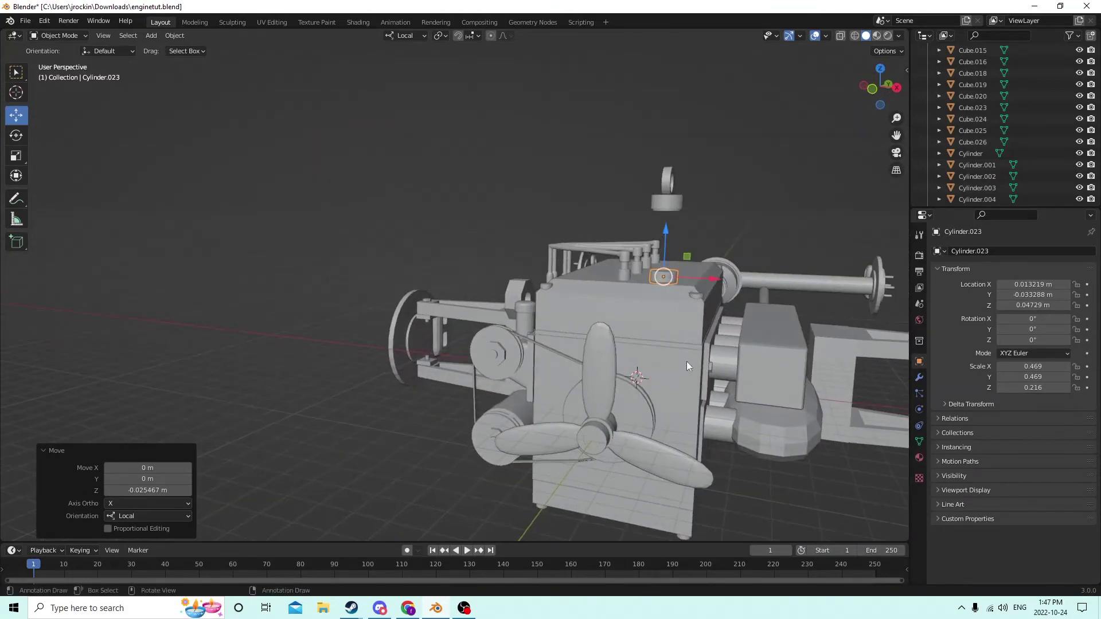
middle_click_drag(667, 481, 690, 455)
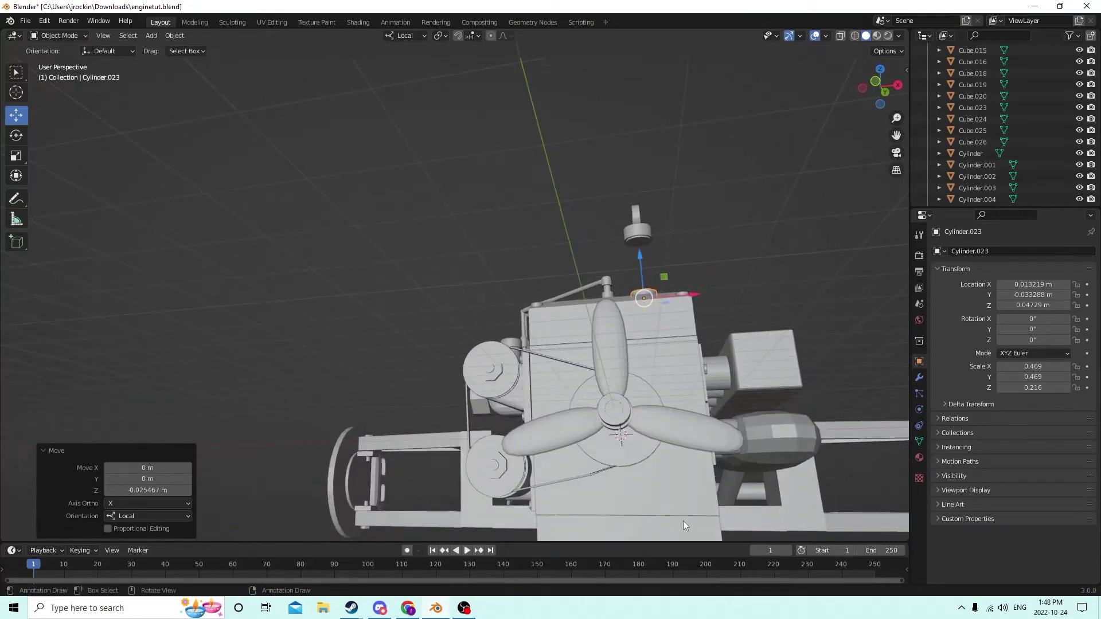
middle_click_drag(681, 507, 664, 26)
middle_click_drag(769, 171, 732, 181)
left_click(730, 185)
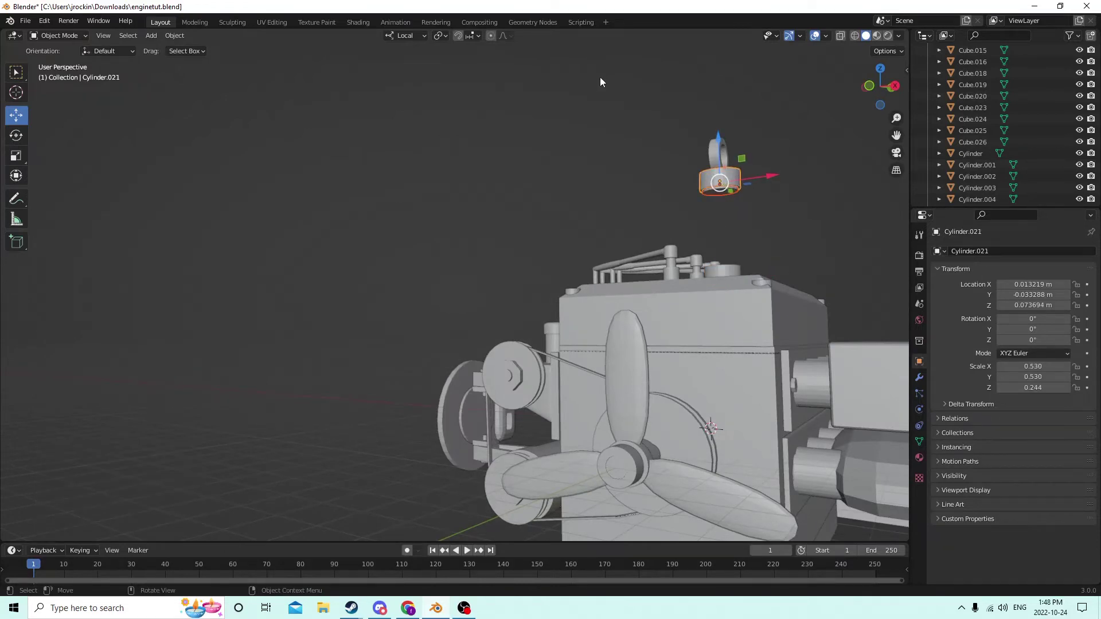
middle_click_drag(600, 76, 498, 63)
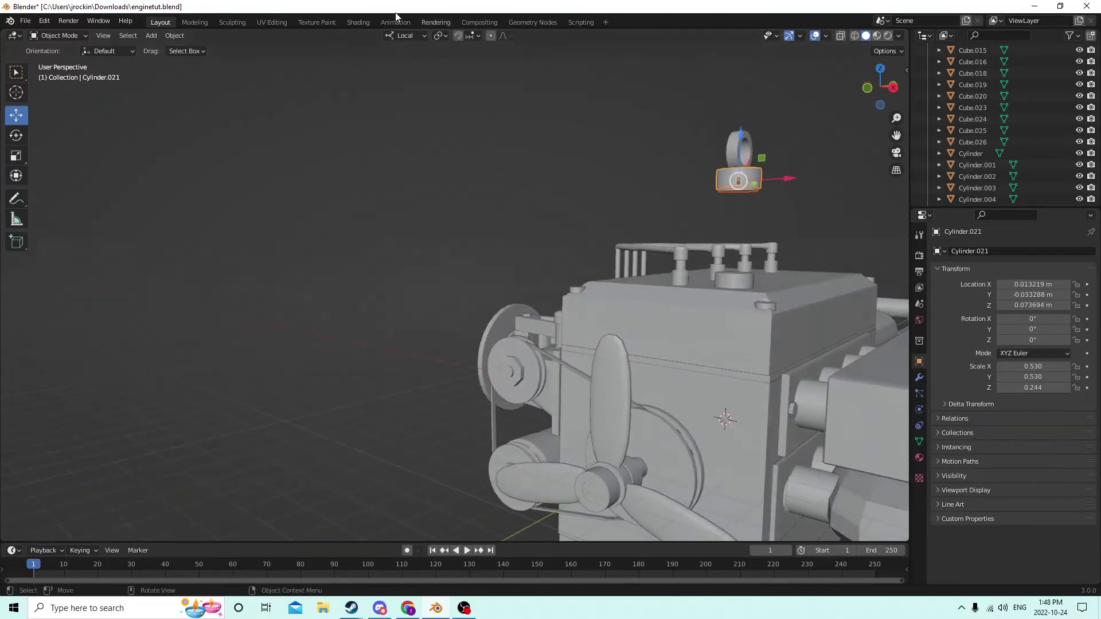
left_click(174, 35)
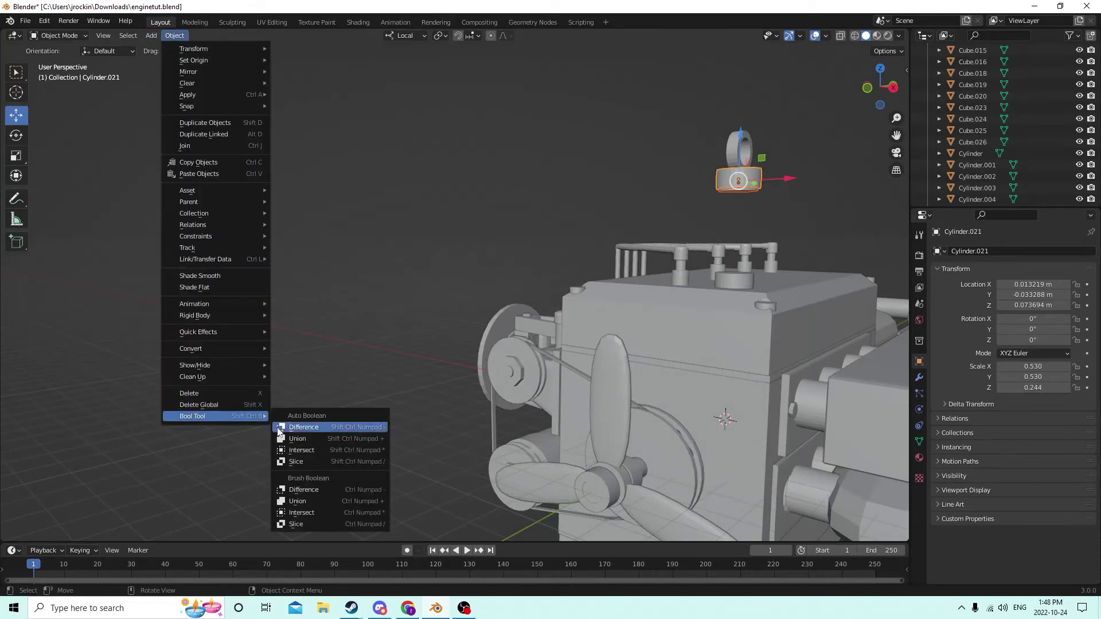
middle_click_drag(422, 259, 723, 175)
left_click(745, 153, "shift")
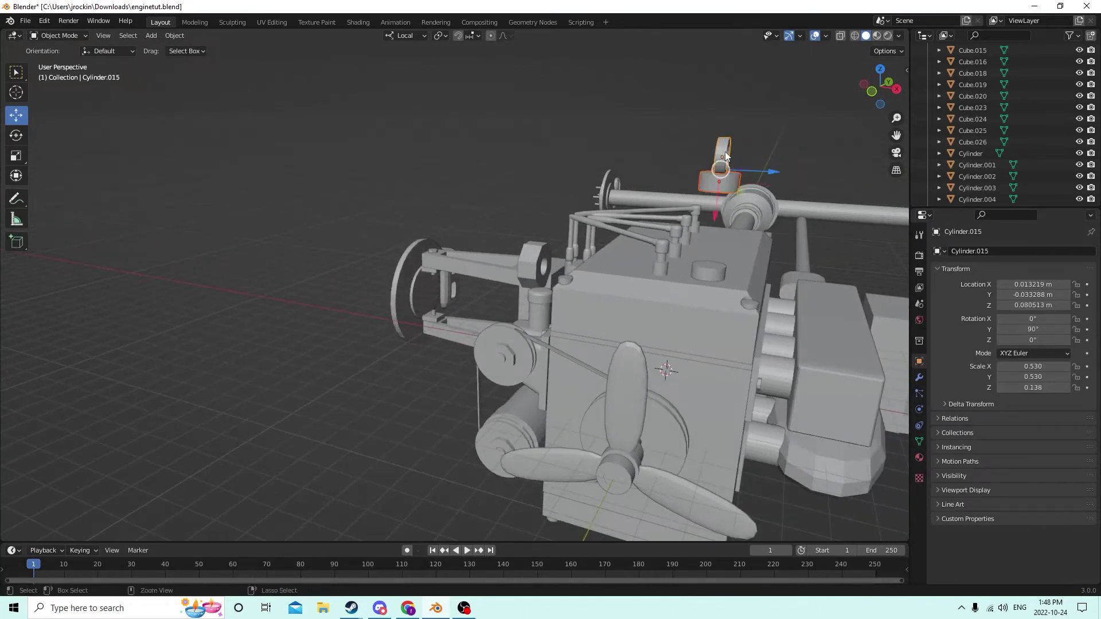
middle_click_drag(727, 156, 720, 249)
left_click(695, 256, "shift")
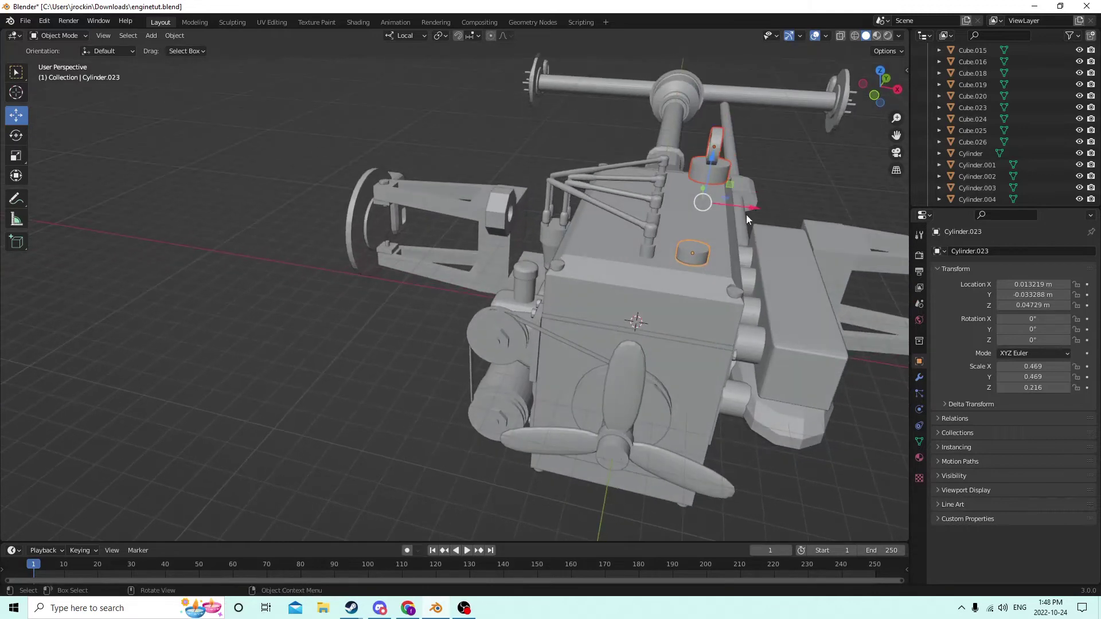
left_click_drag(749, 208, 759, 211)
right_click(758, 211)
- Join the upright ring and the hollowed disc beneath it into one object
middle_click_drag(726, 175, 772, 164)
left_click(708, 160)
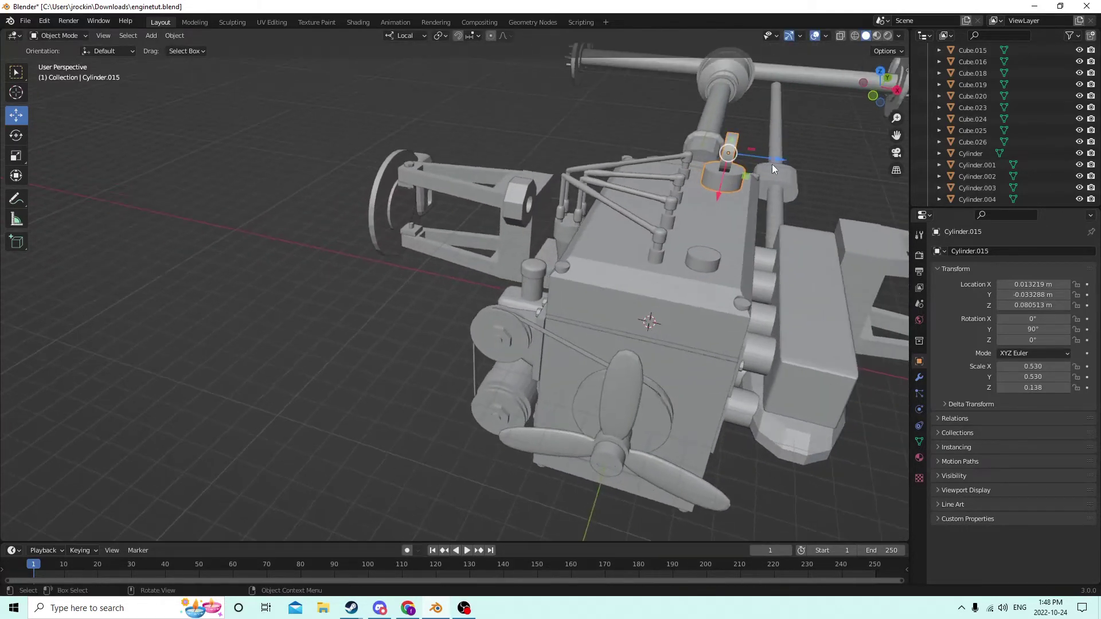
left_click_drag(772, 164, 796, 156)
middle_click_drag(797, 157, 800, 133)
- Move the disc on the engine block's top about 0.0059 m along X
left_click(696, 260)
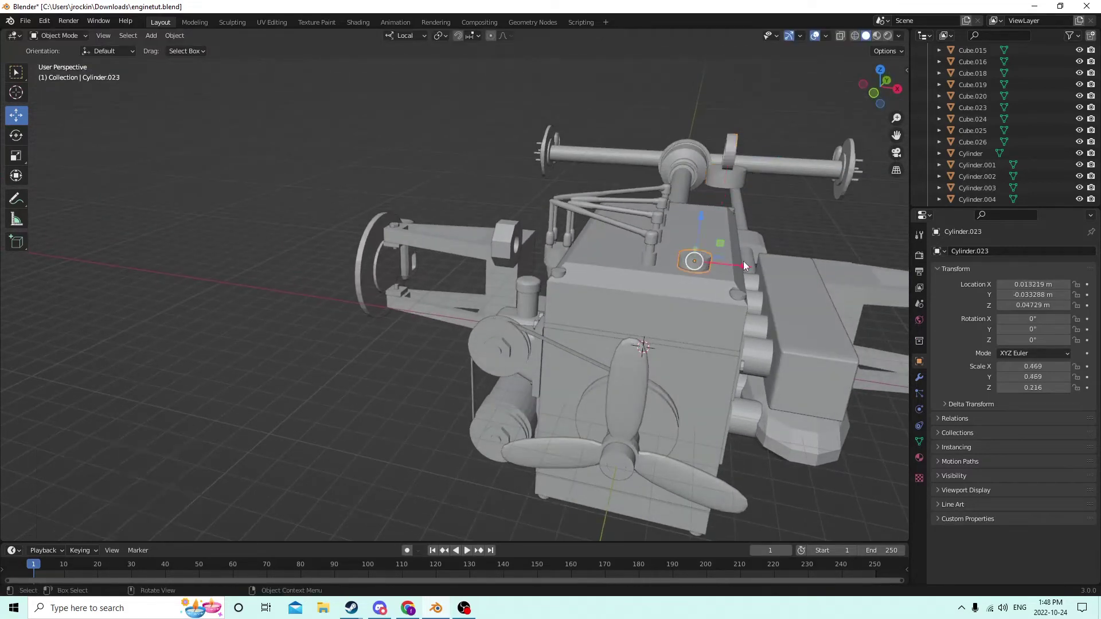
key("g")
key("x")
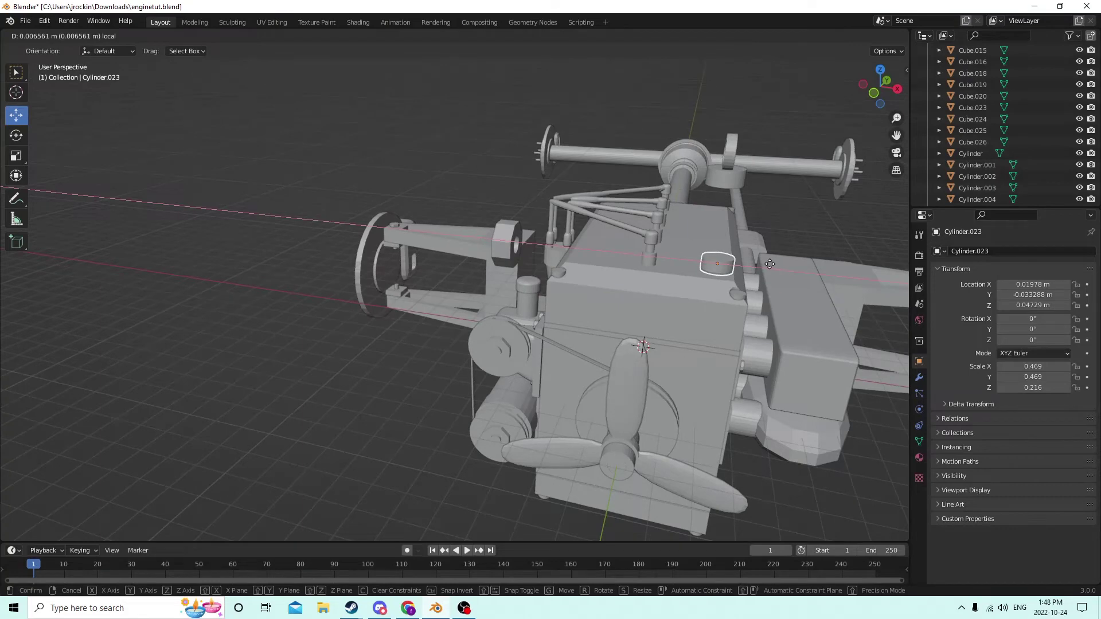
left_click(767, 264)
middle_click_drag(766, 264, 648, 246)
left_click_drag(714, 345, 705, 345)
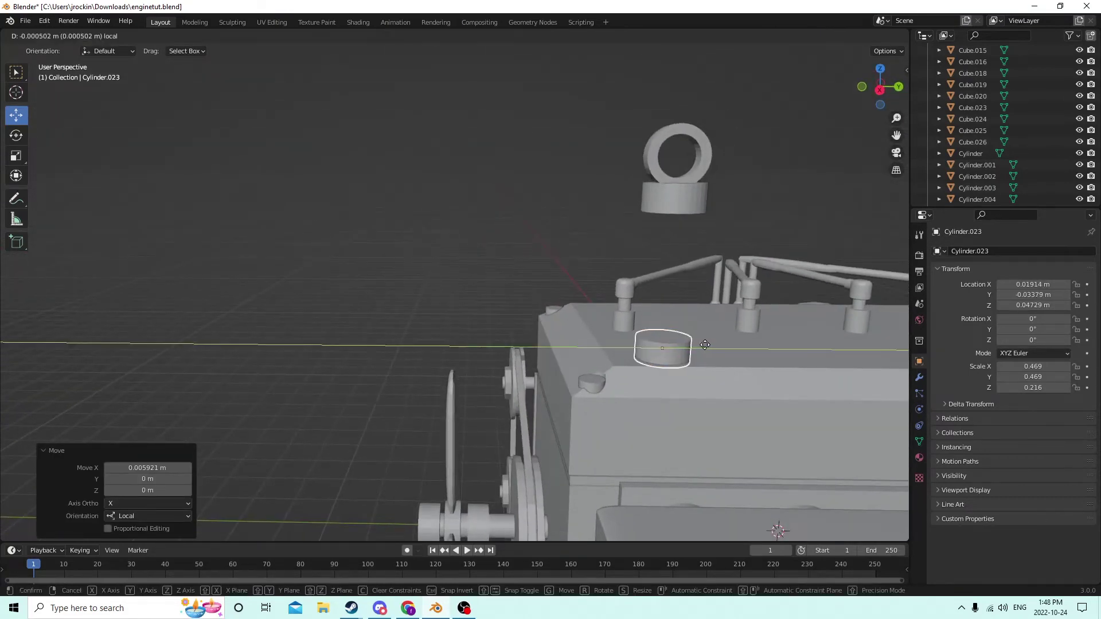
right_click(704, 345)
middle_click_drag(704, 345, 688, 181)
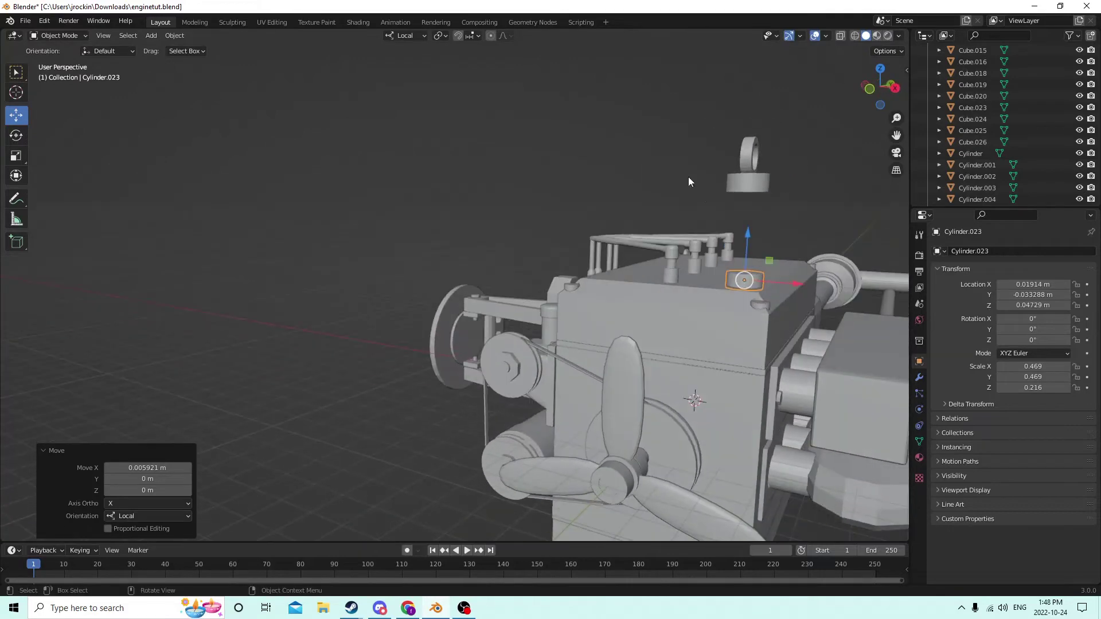
- Duplicate the disc on the block's top and raise the copy about 0.0061 m along local Z
left_click(16, 155)
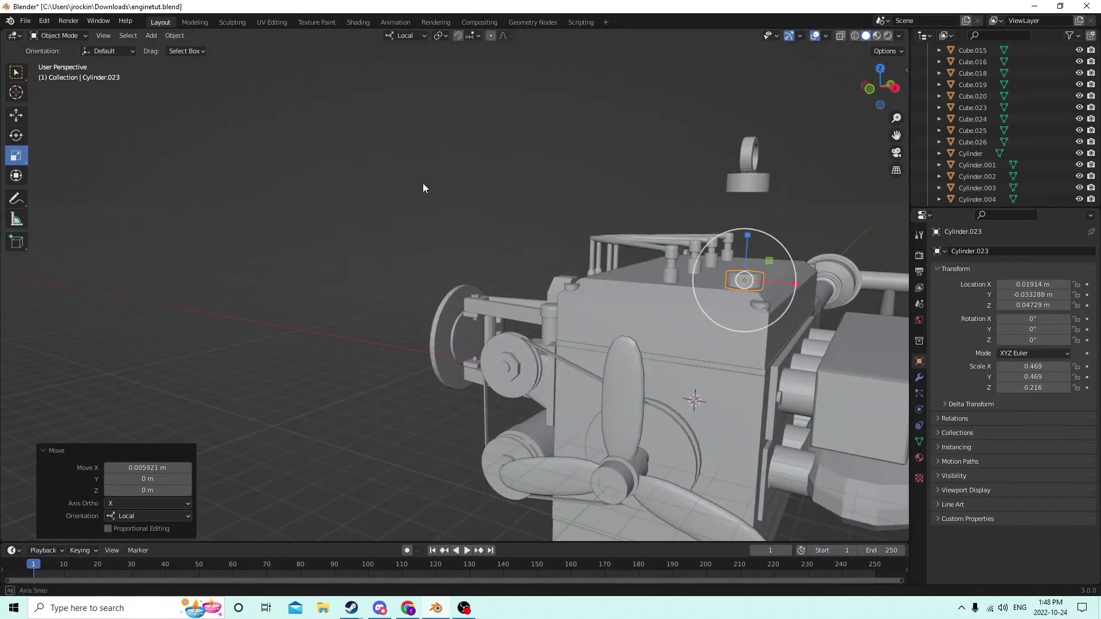
middle_click_drag(422, 183, 680, 214)
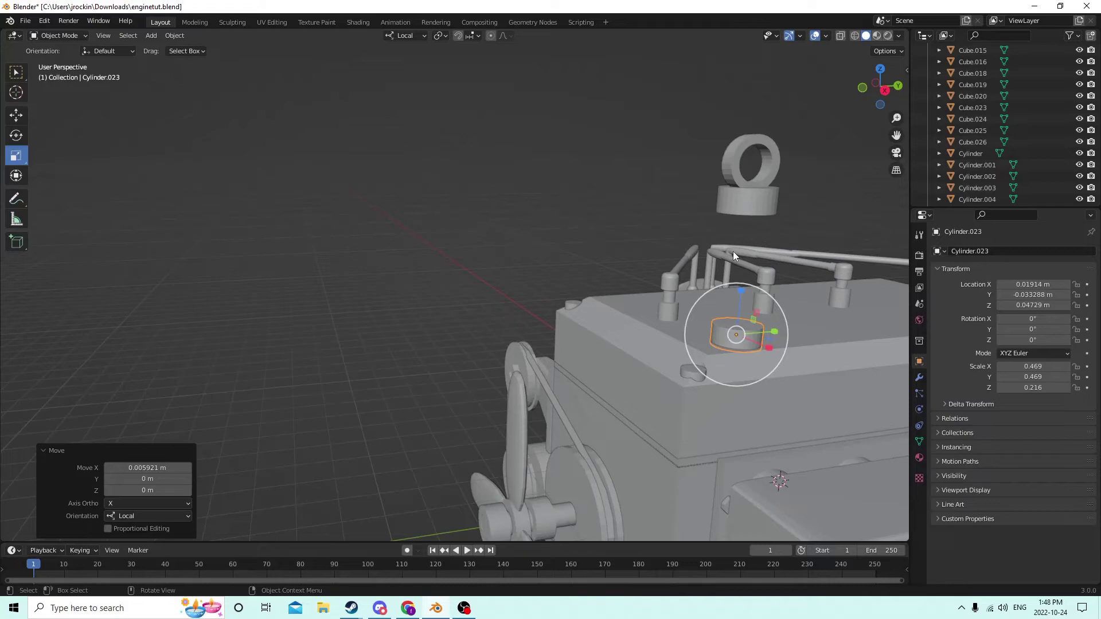
middle_click_drag(733, 252, 761, 243)
key("shift+d")
right_click(788, 232)
scroll(729, 234, "up", 2)
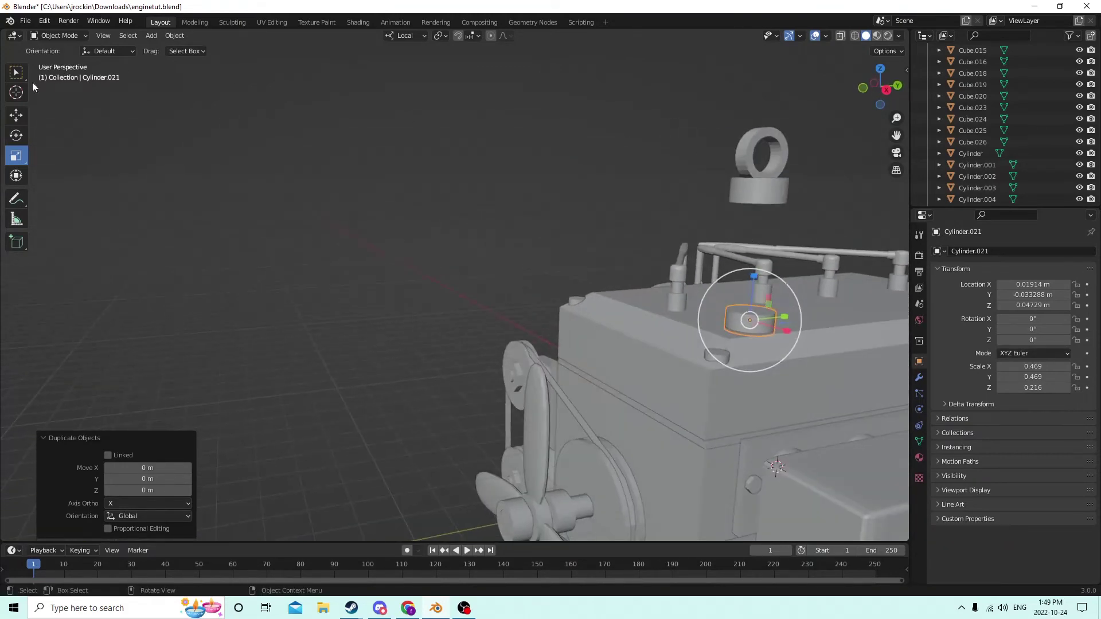
left_click(18, 120)
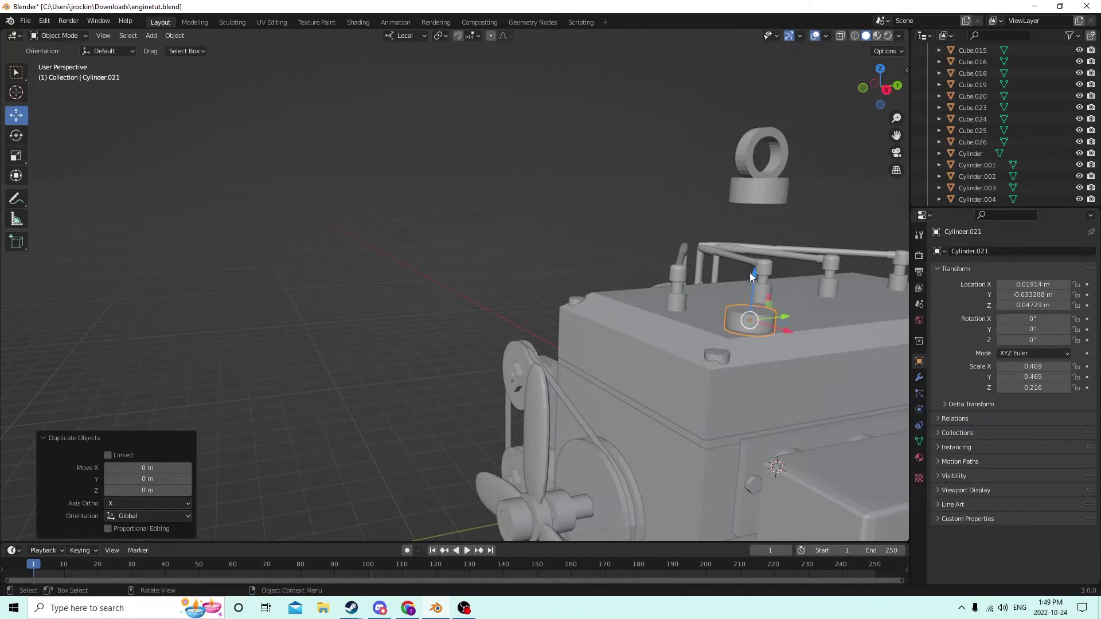
left_click_drag(749, 273, 747, 239)
middle_click_drag(747, 240, 775, 243)
- Scale the copied disc uniformly to 0.689 and lower it about 0.0048 m along local Z into the block-top disc
key("s")
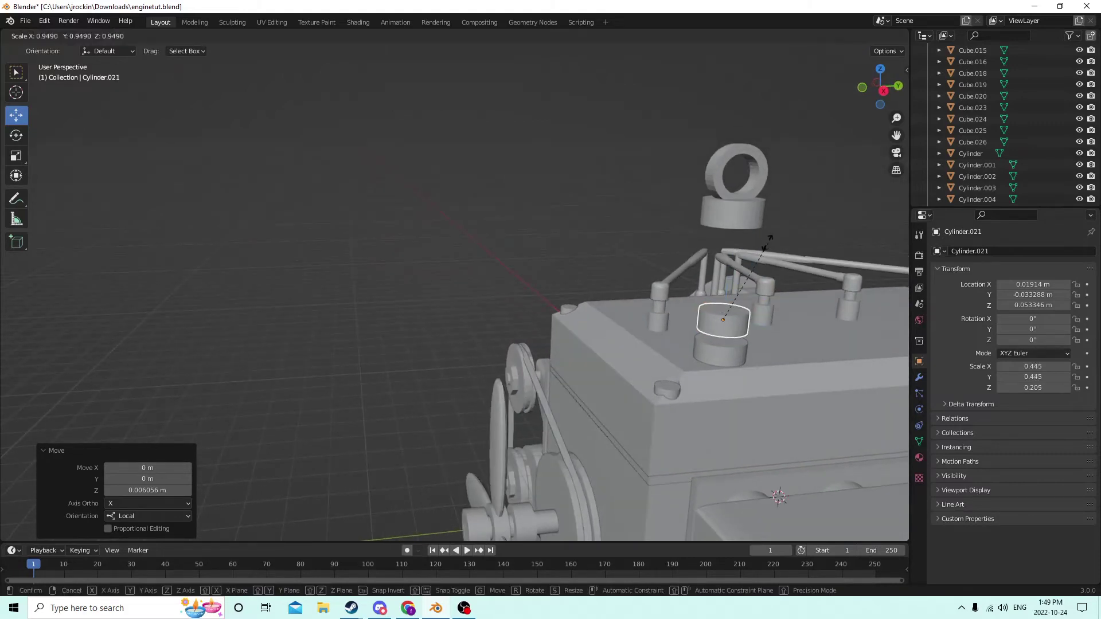
left_click(743, 251)
key("g")
key("z")
key("z")
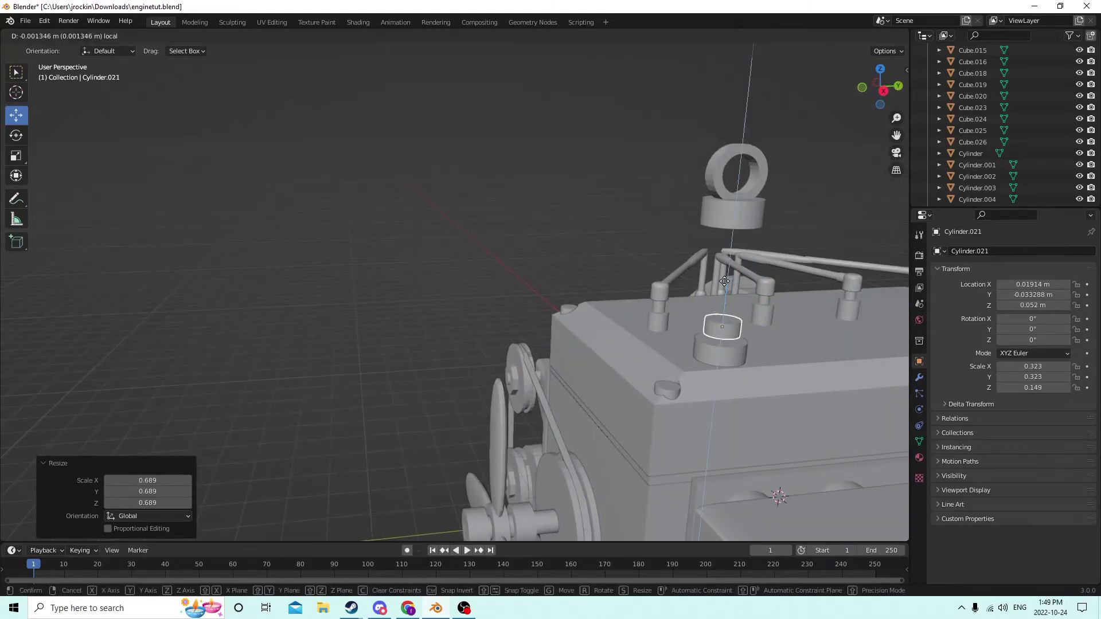
left_click_drag(721, 298, 721, 299)
middle_click_drag(720, 299, 761, 262)
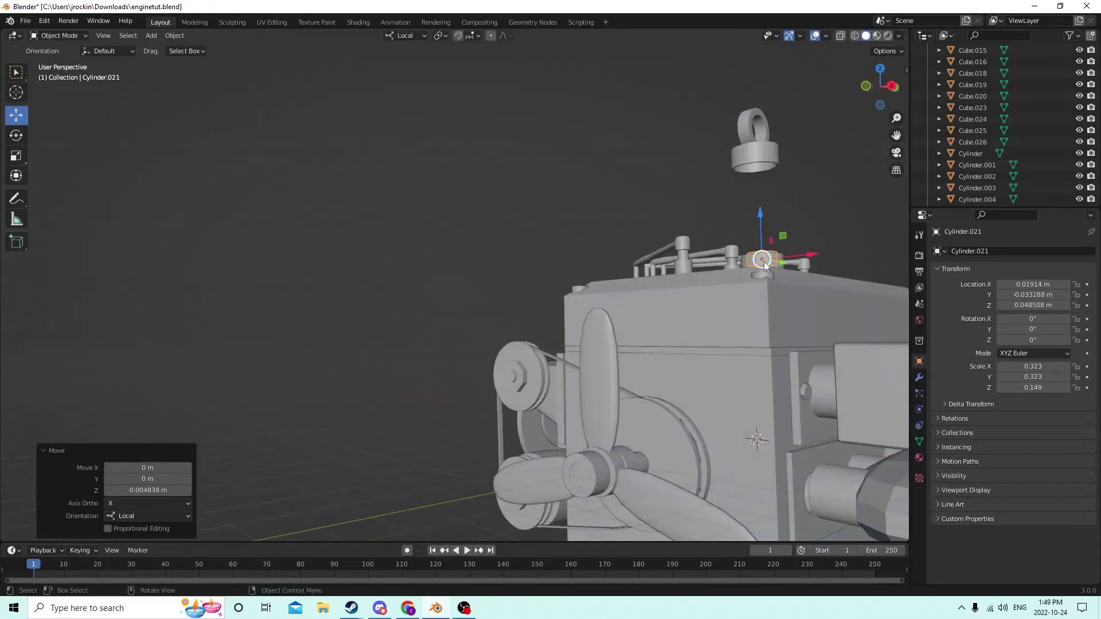
- Stretch the small inner cylinder by 2.196 along local Z and lower it about 0.001 m through the block-top disc
left_click(13, 156)
middle_click_drag(869, 131, 775, 221)
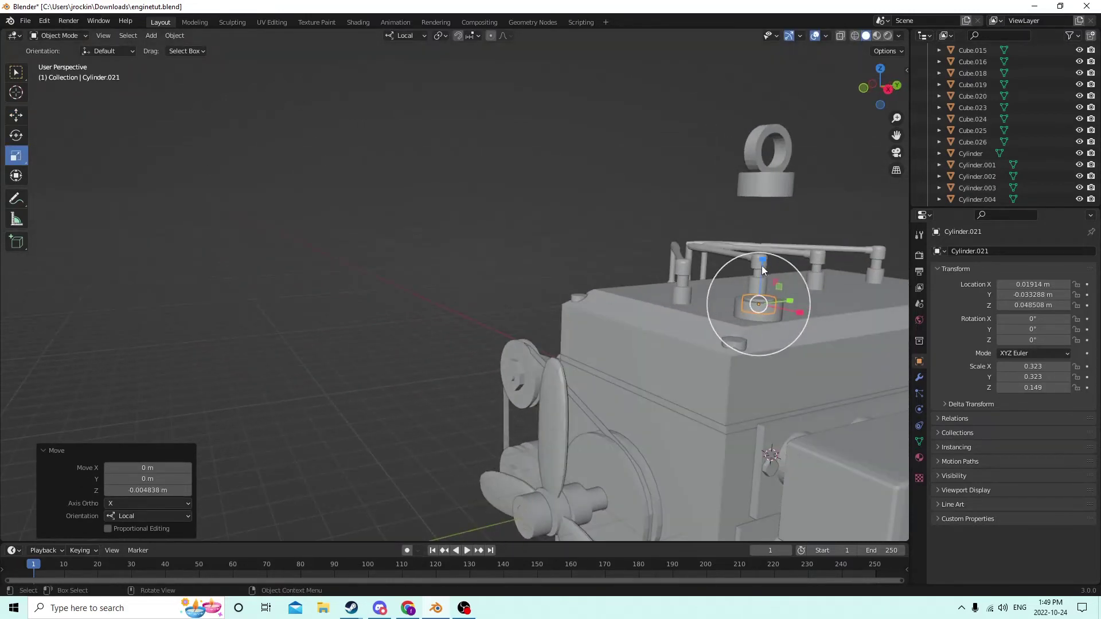
key("s")
key("z")
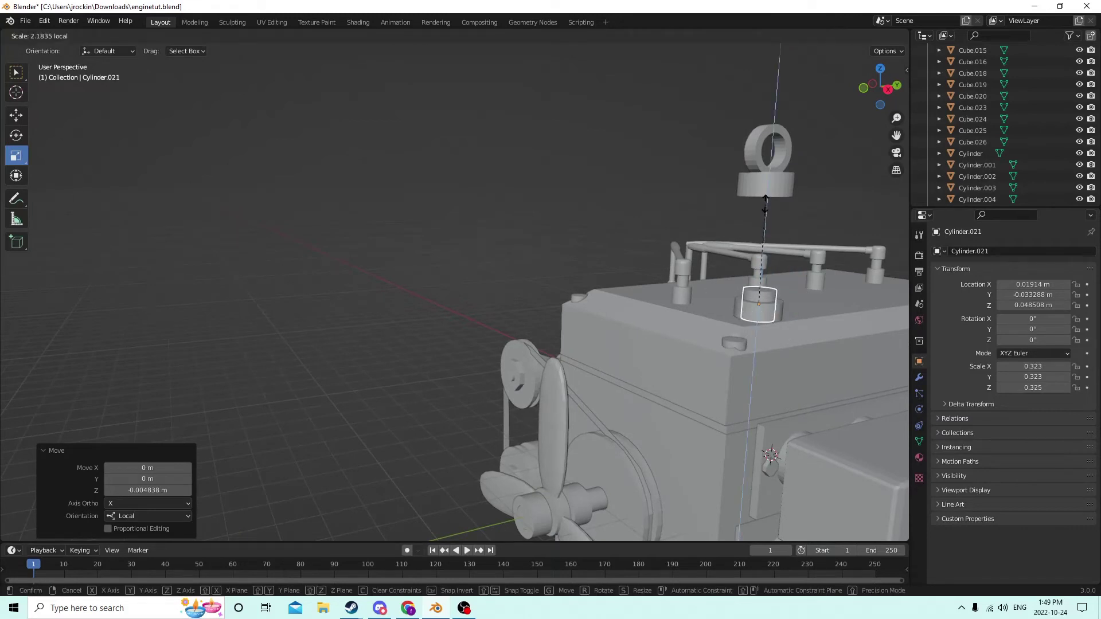
left_click(761, 208)
middle_click_drag(762, 208, 757, 183)
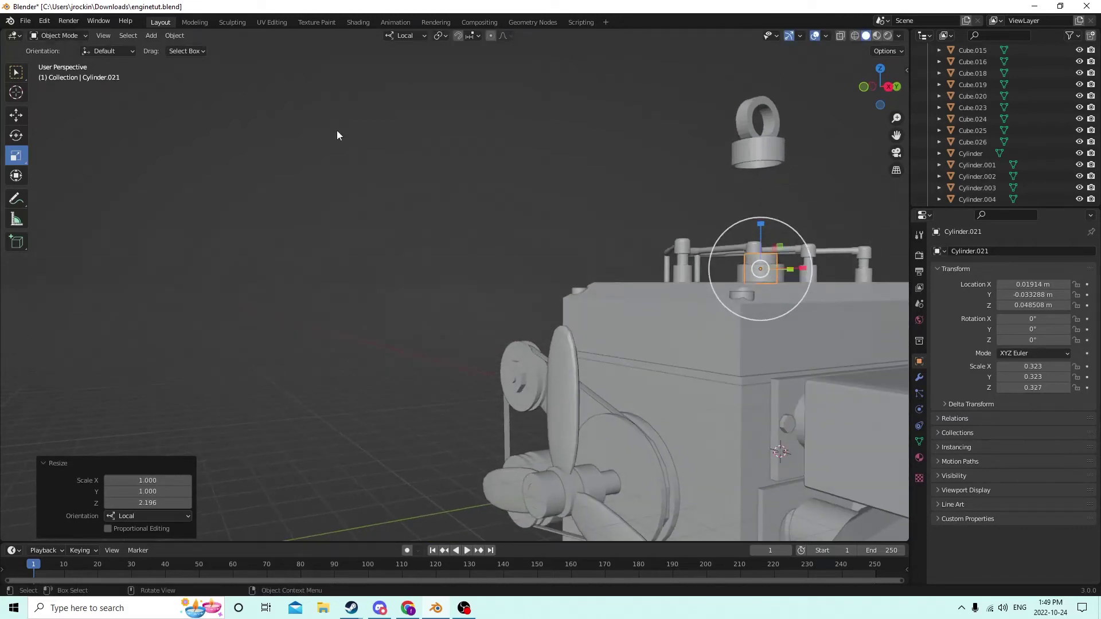
left_click(18, 116)
left_click_drag(760, 218, 760, 224)
scroll(760, 225, "up", 5)
middle_click_drag(761, 225, 771, 252)
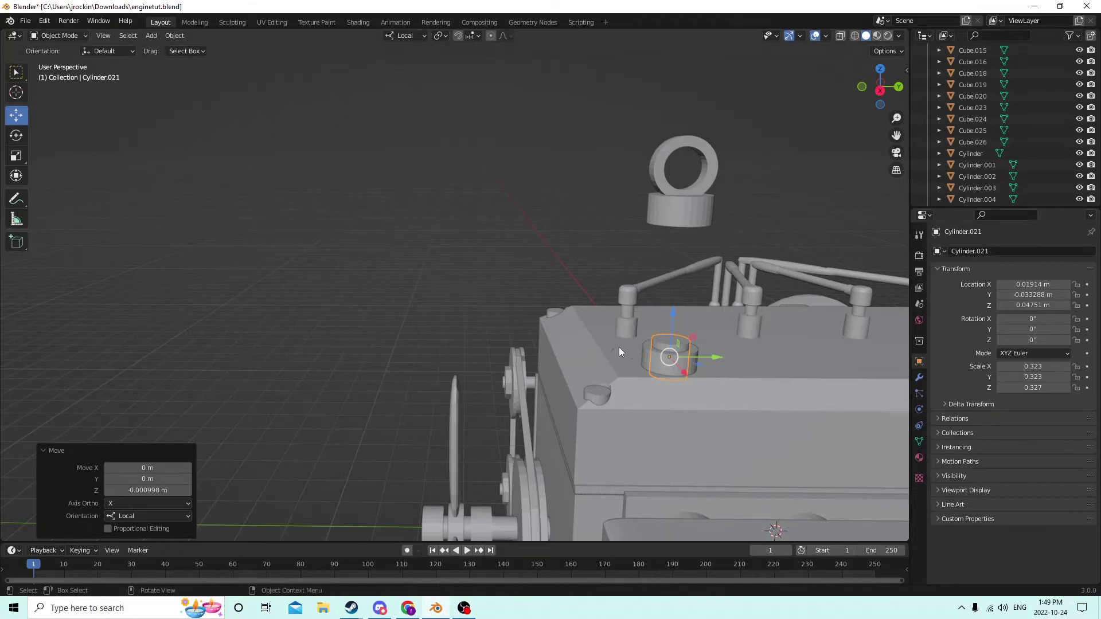
left_click(658, 361)
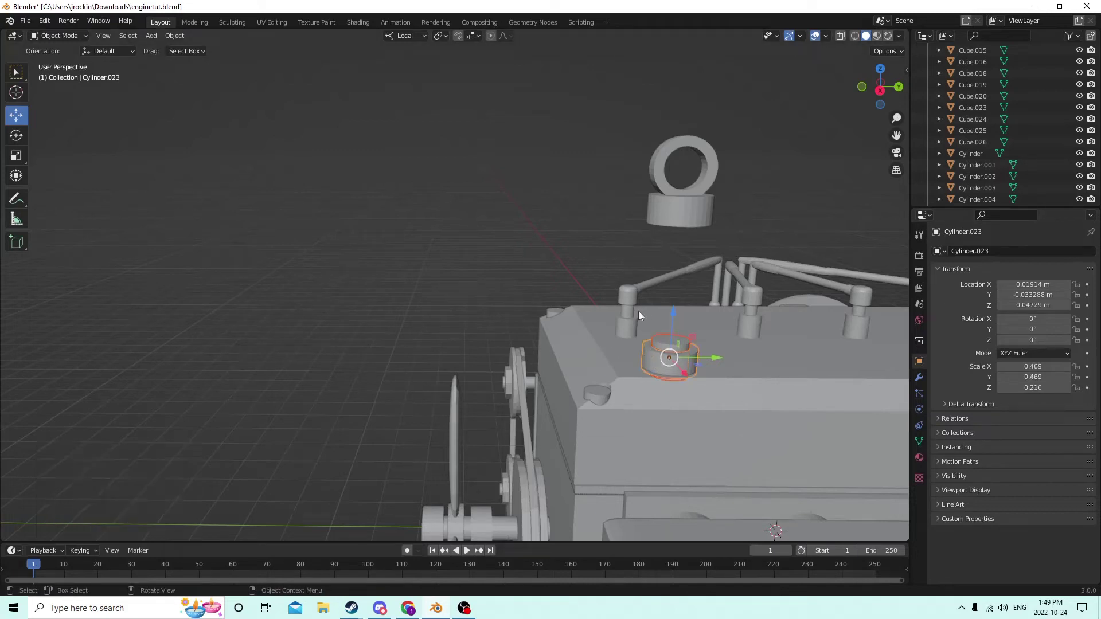
left_click(175, 37)
left_click(226, 288)
left_click(174, 35)
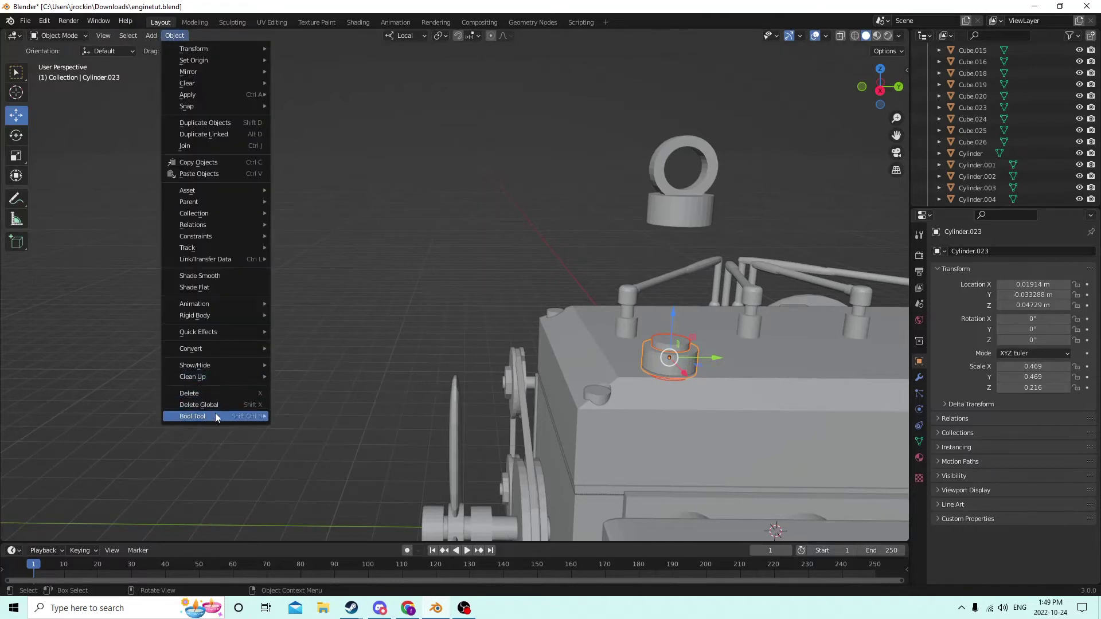
mouse_move(216, 415)
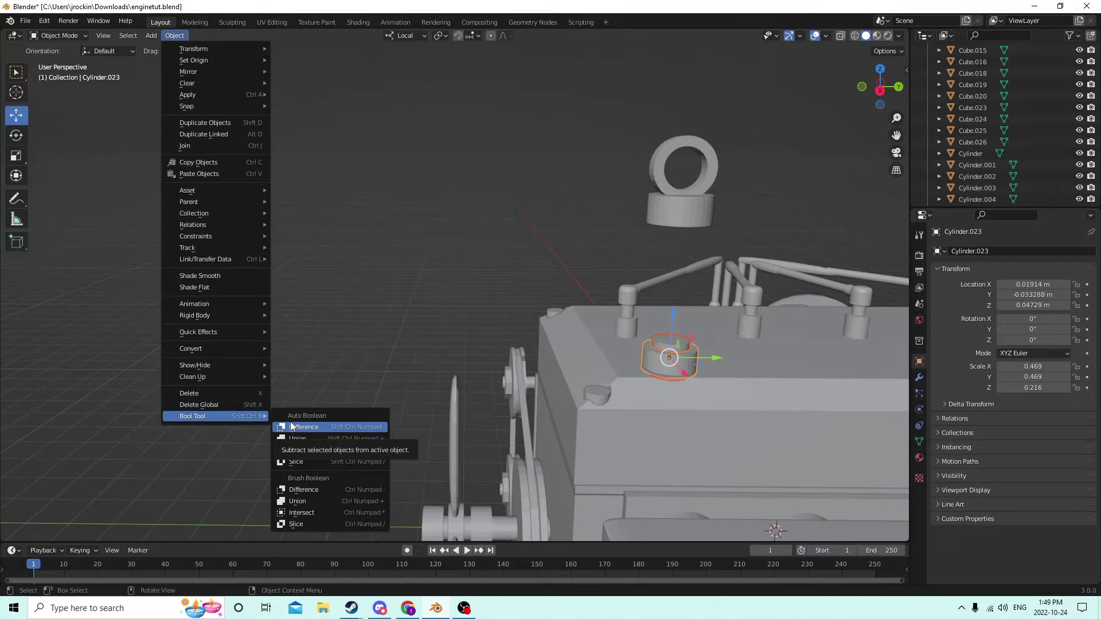
left_click(472, 157)
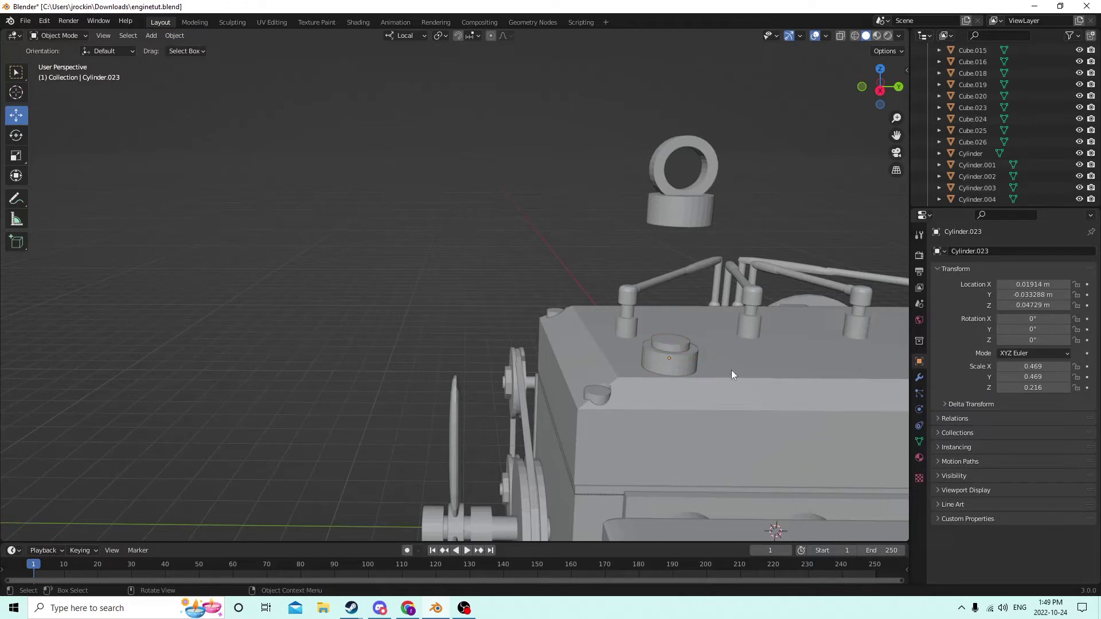
- Duplicate the small inner cylinder and raise the copy about 0.0106 m along Z, clear of the block-top disc
key("shift+d")
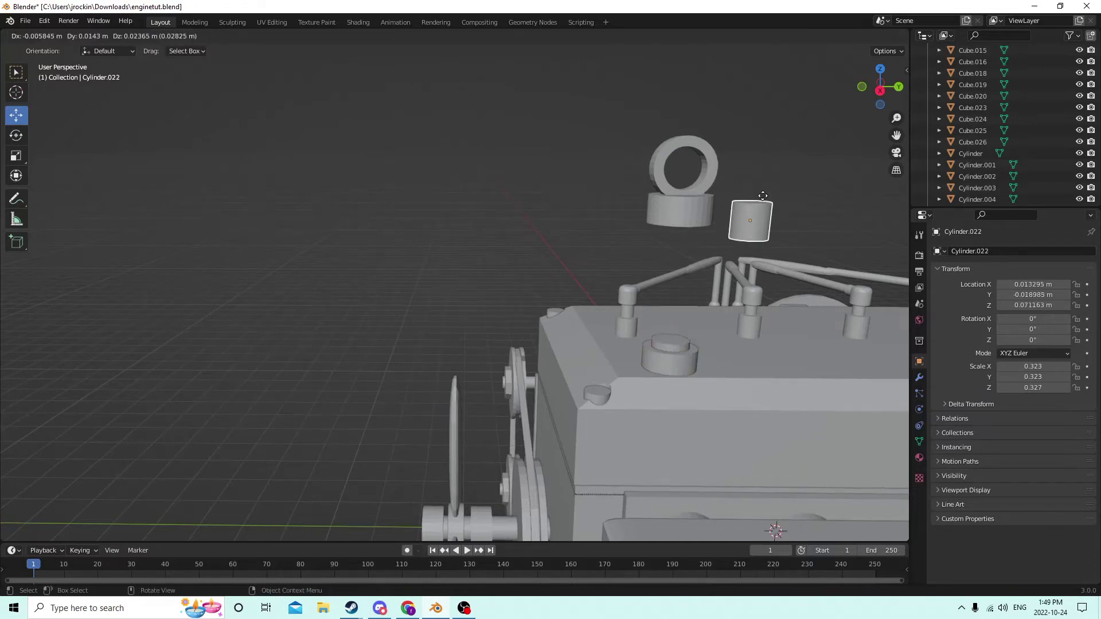
right_click(758, 208)
middle_click_drag(708, 234, 707, 251)
left_click_drag(687, 290, 685, 236)
middle_click_drag(678, 264, 680, 254)
- Subtract the small inner cylinder from the block-top disc with Bool Tool Difference to form a collar
left_click(688, 264)
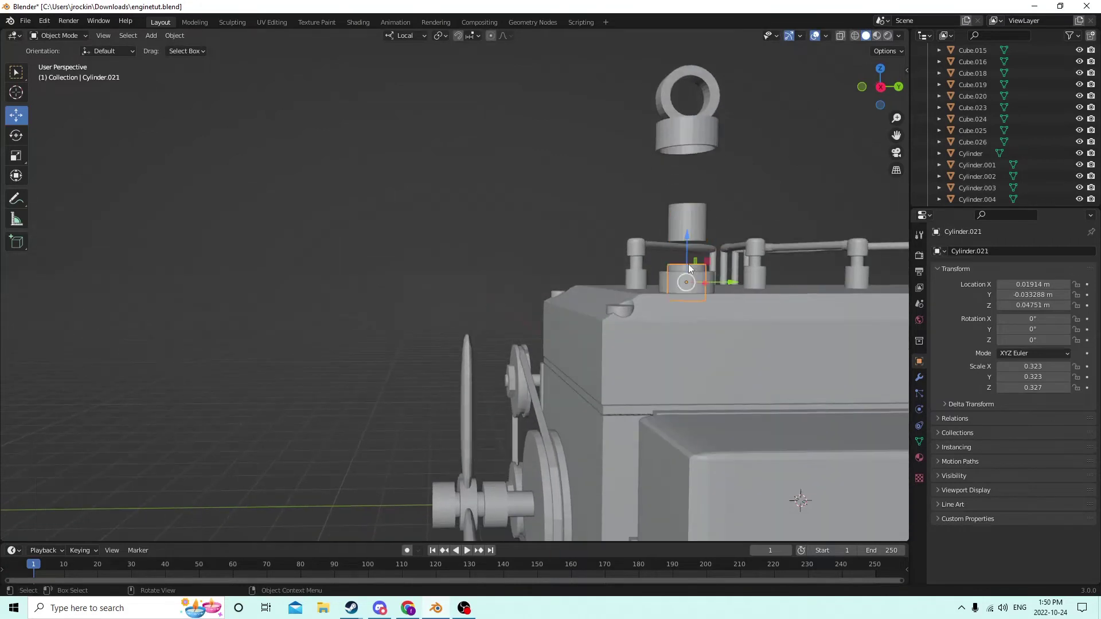
middle_click_drag(705, 311, 700, 328)
left_click(667, 371)
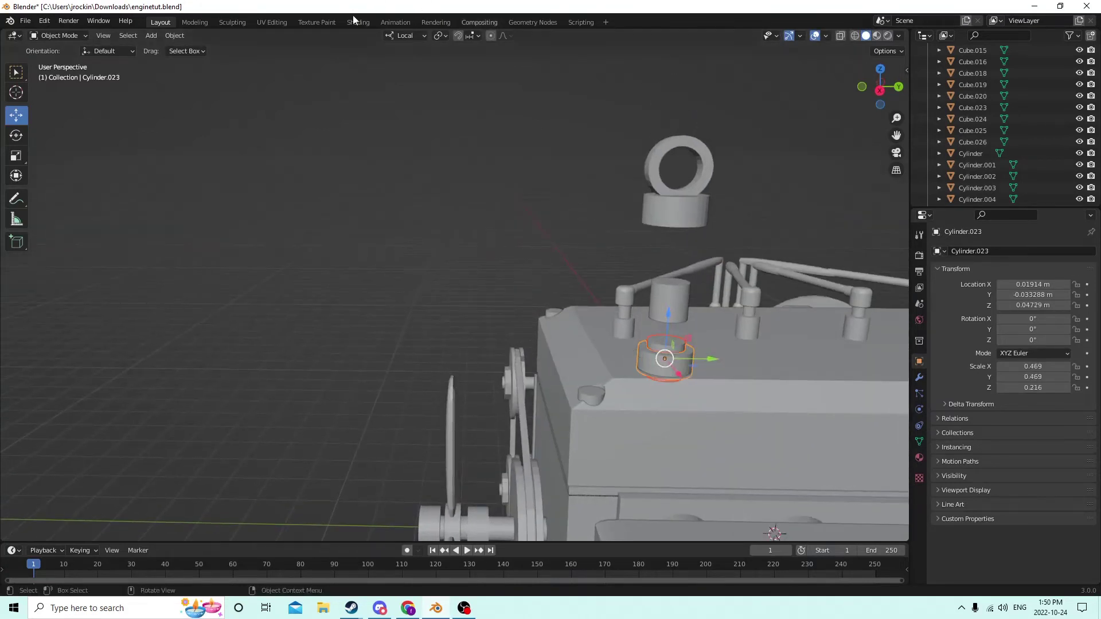
left_click(186, 36)
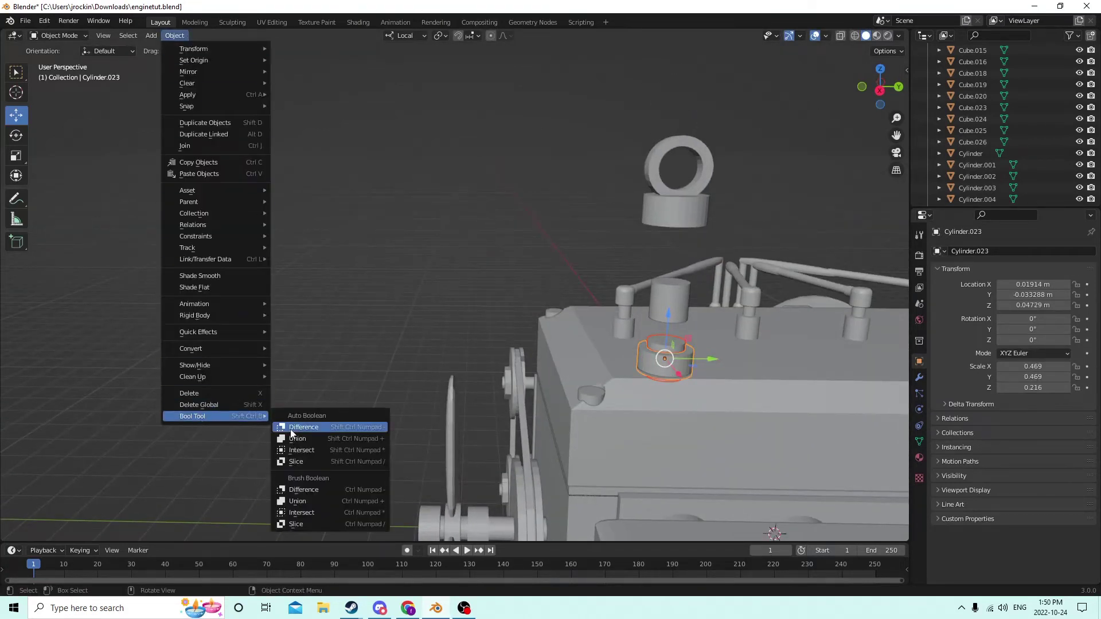
left_click(292, 427)
middle_click_drag(294, 376, 280, 318)
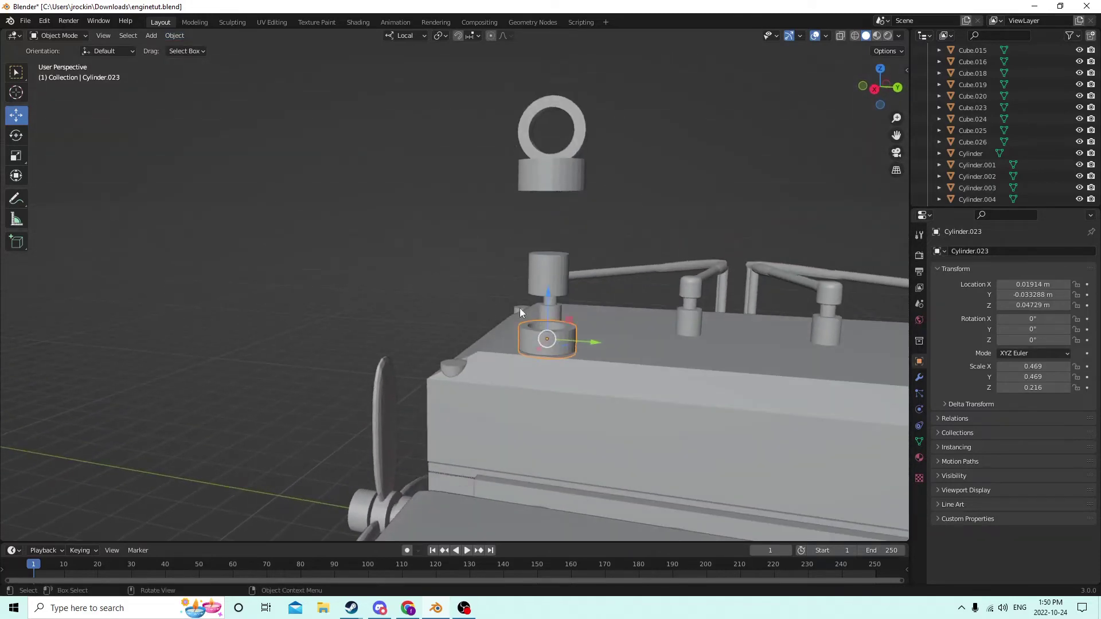
- Stretch the raised cylinder above the collar along local Z to a Z scale of about 1.162
left_click_drag(544, 296, 545, 268)
mouse_move(545, 268)
middle_mouse_down()
mouse_move(522, 310)
mouse_move(556, 225)
mouse_move(538, 290)
mouse_move(558, 277)
middle_mouse_up()
left_click(544, 298)
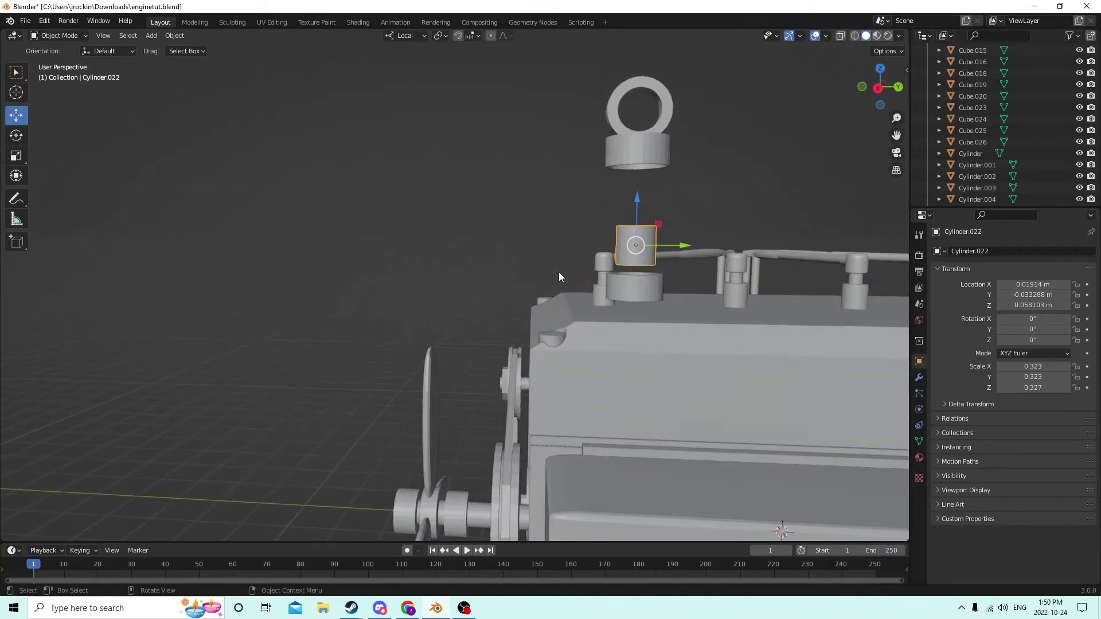
left_click(18, 157)
left_click_drag(637, 198, 644, 139)
middle_click_drag(644, 139, 670, 181)
left_click_drag(673, 183, 677, 162)
middle_click_drag(677, 162, 701, 194)
- Shift the stretched cylinder along Z to a Z location of about 0.0601 m between the collar and the ringed disc
left_click(16, 115)
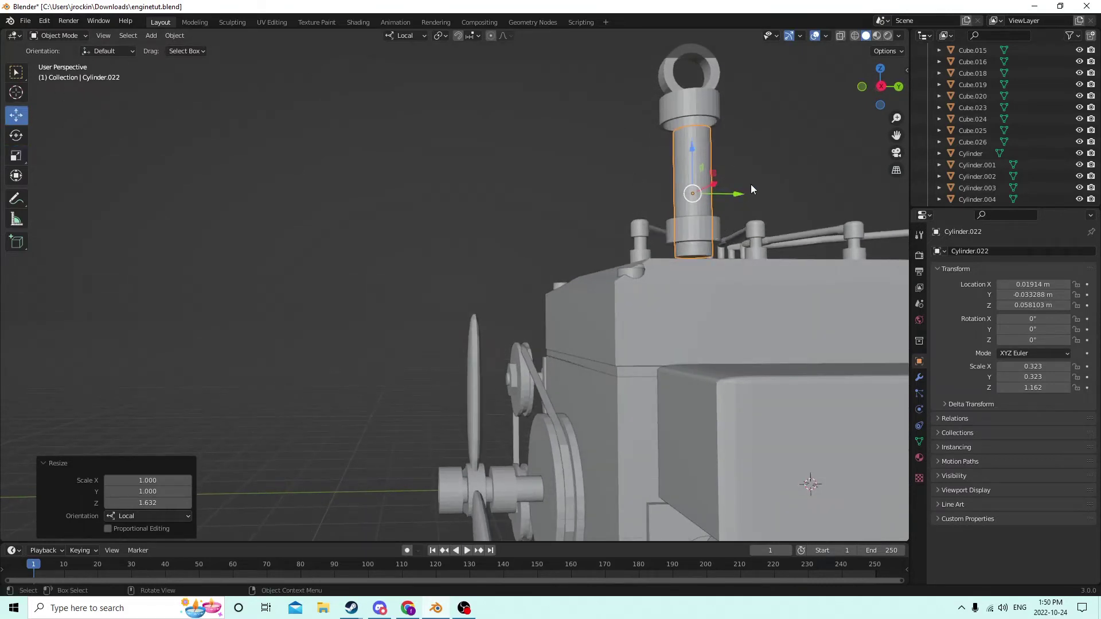
mouse_move(695, 146)
left_mouse_down()
mouse_move(692, 127)
mouse_move(692, 137)
left_mouse_up()
middle_click_drag(693, 147, 701, 128)
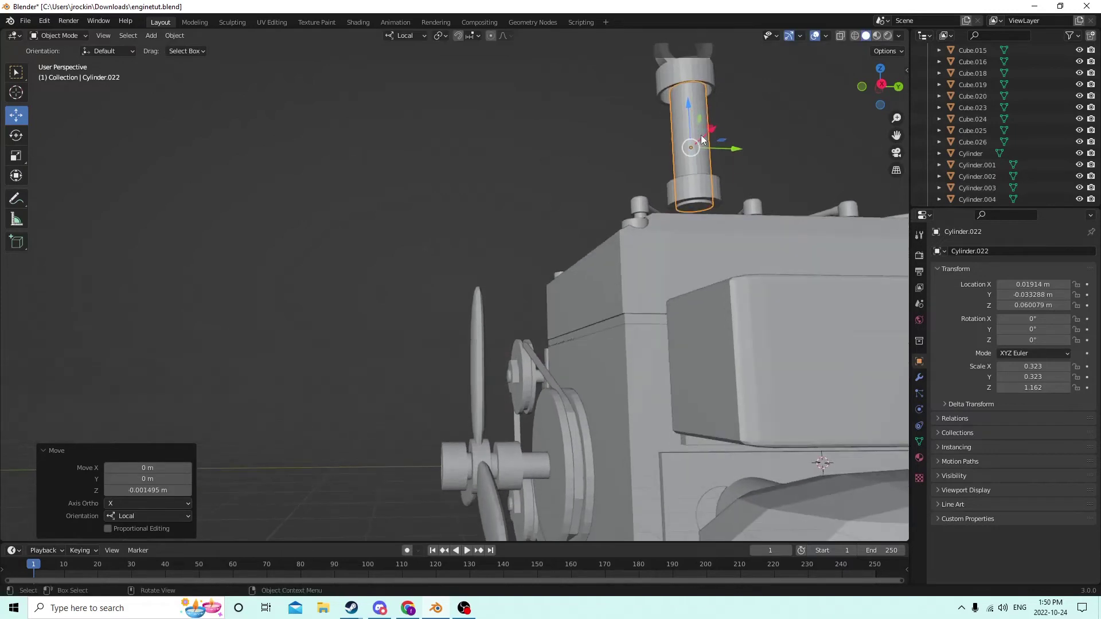
- Try to taper the rod between collar and ringed cap by scaling its bottom face to about 0.614
key("Tab")
left_click(696, 208)
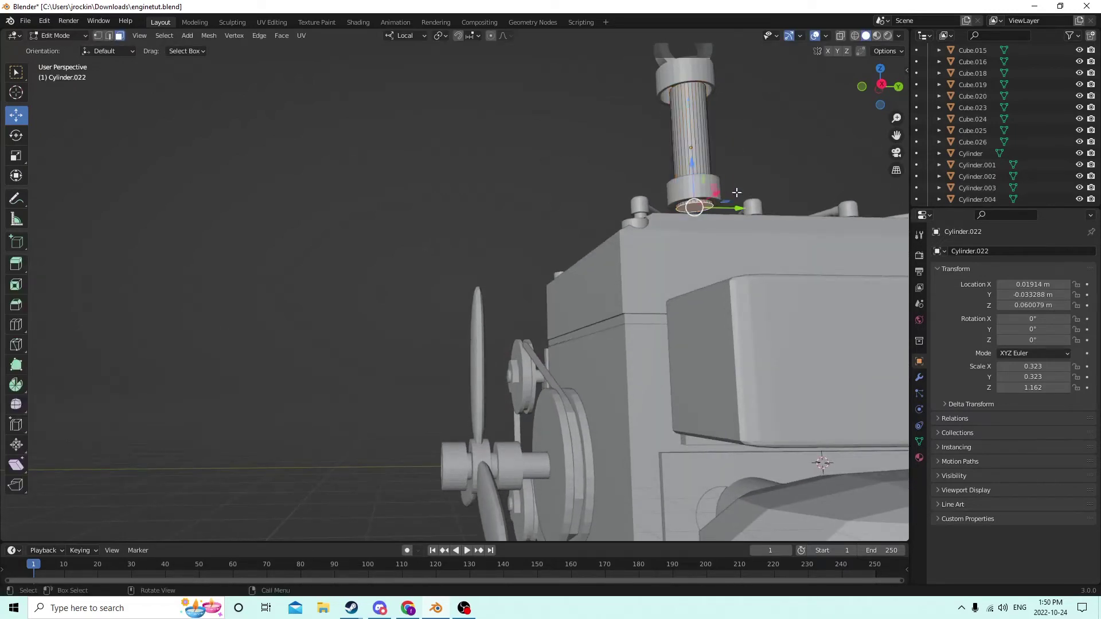
key("s")
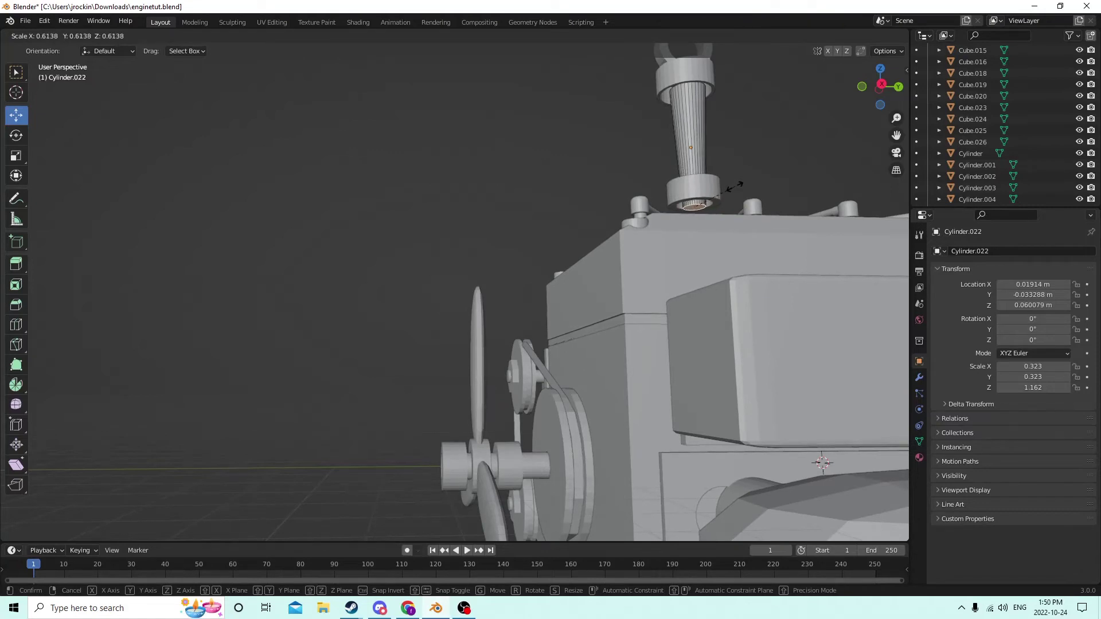
left_click(734, 186)
mouse_move(732, 187)
middle_mouse_down()
mouse_move(743, 218)
mouse_move(759, 201)
mouse_move(735, 188)
middle_mouse_up()
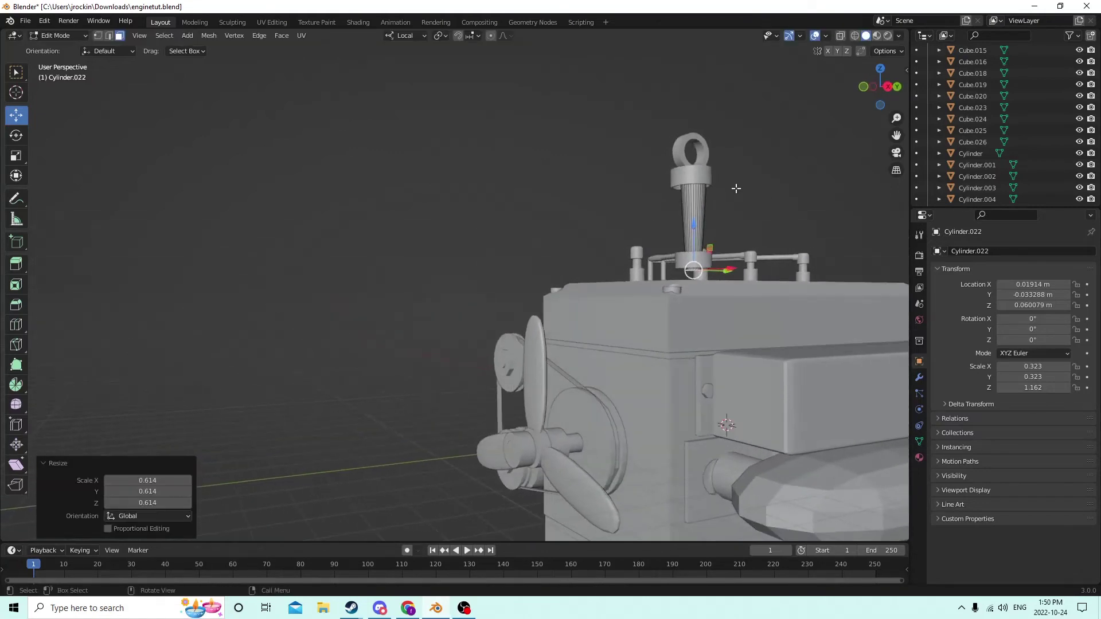
key("Tab")
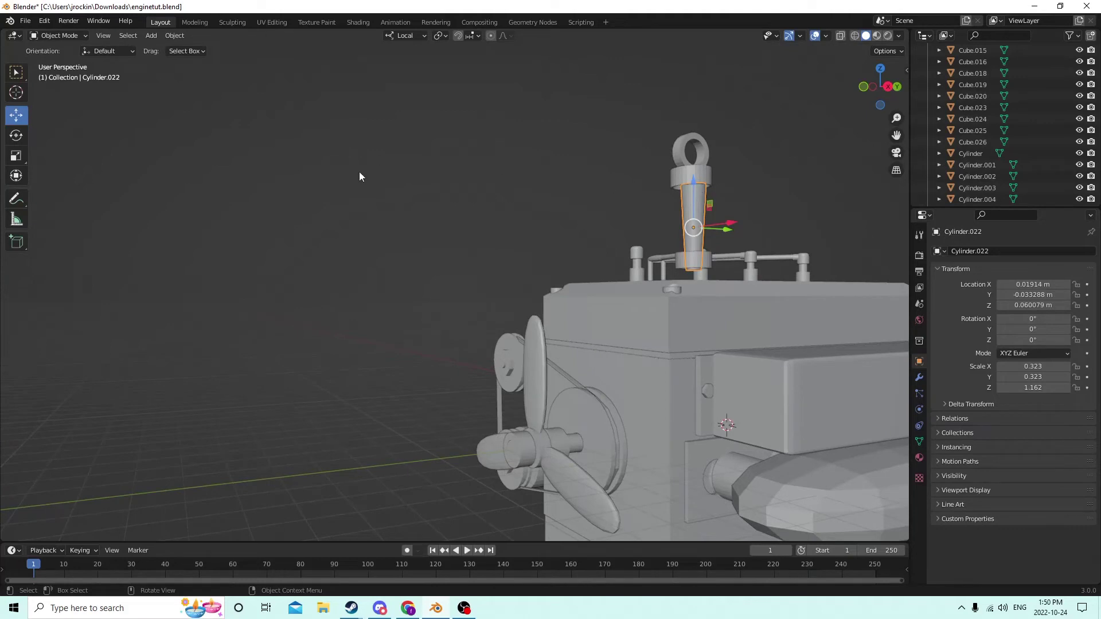
- Try to lengthen the tapered rod along local Z to a Z scale of about 3.063
left_click(16, 156)
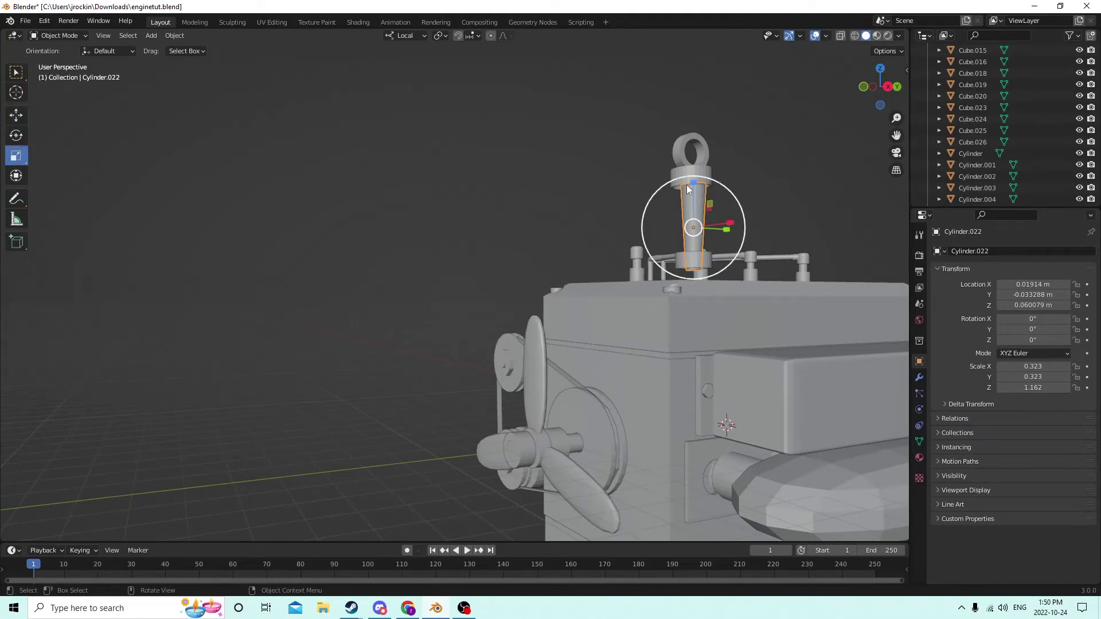
left_click_drag(688, 184, 703, 98)
right_click(692, 154)
middle_click_drag(703, 98, 815, 167)
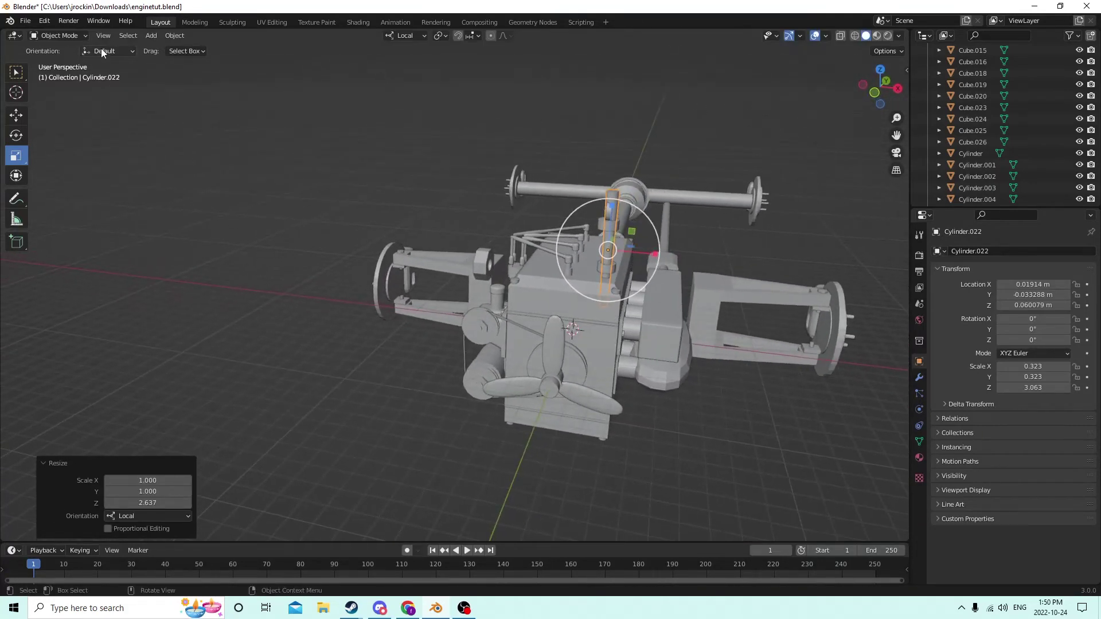
middle_click_drag(393, 109, 519, 102)
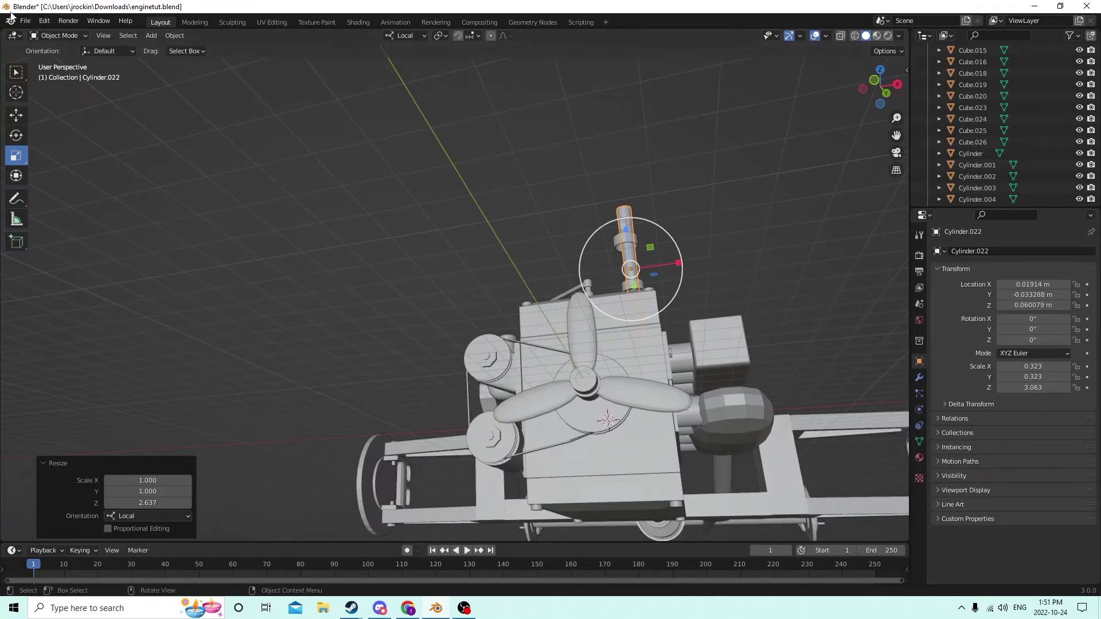
- Undo the rod's last lengthening and the taper of its bottom face
left_click(44, 21)
left_click(51, 32)
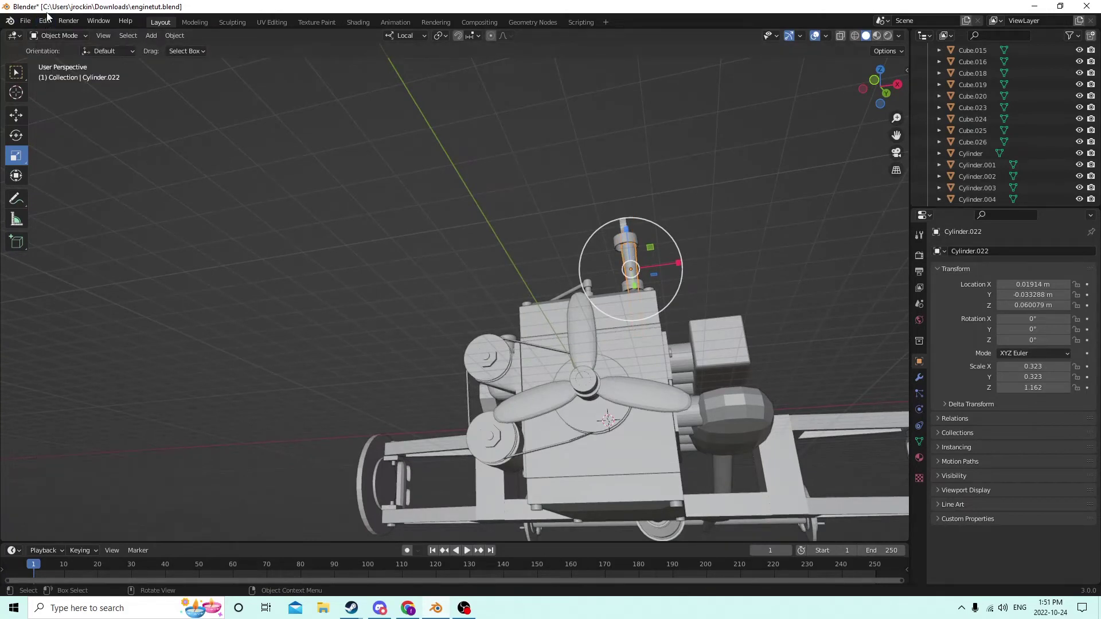
left_click(45, 21)
left_click(51, 29)
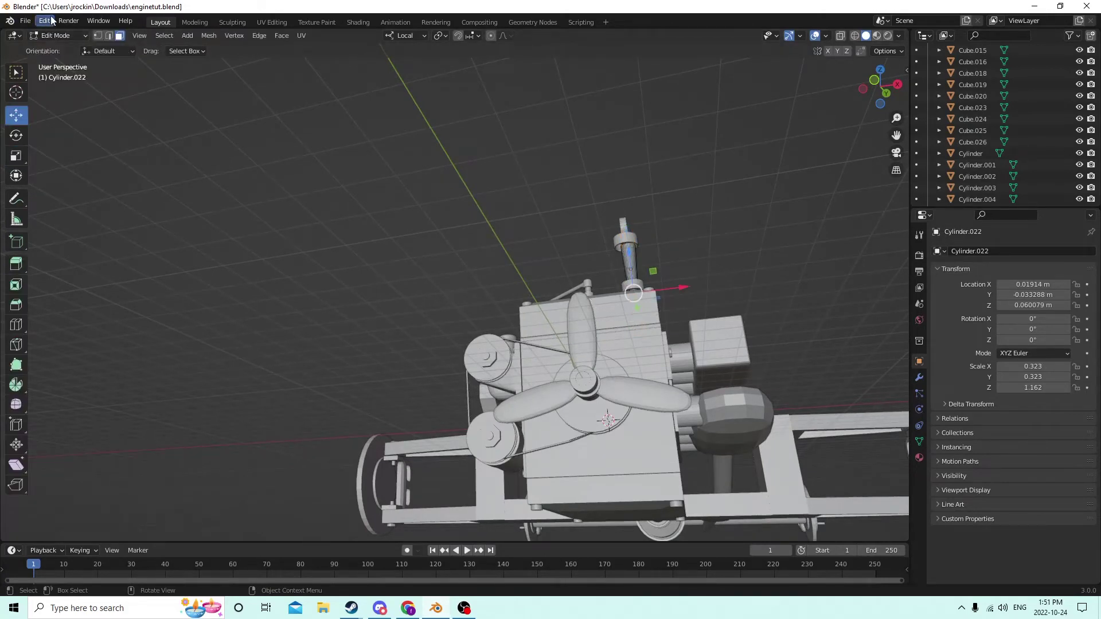
left_click(51, 21)
left_click(57, 32)
left_click(47, 22)
left_click(52, 31)
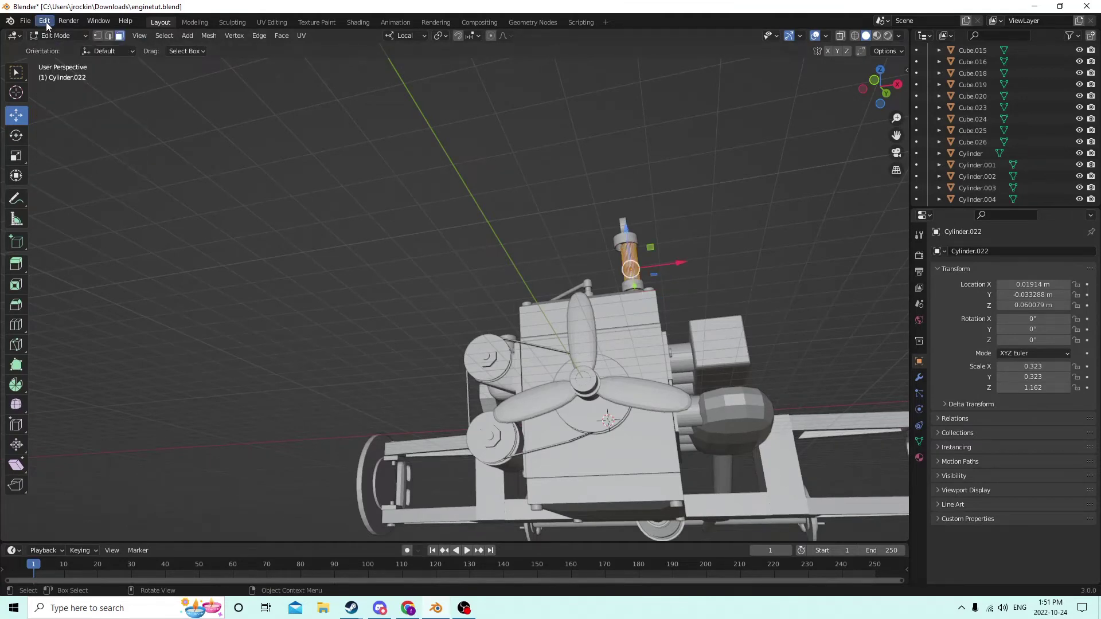
left_click(45, 22)
left_click(55, 33)
- Undo the rod's earlier shift and stretch, the collar's move and the Boolean cut to restore the small inner cylinder
left_click(46, 21)
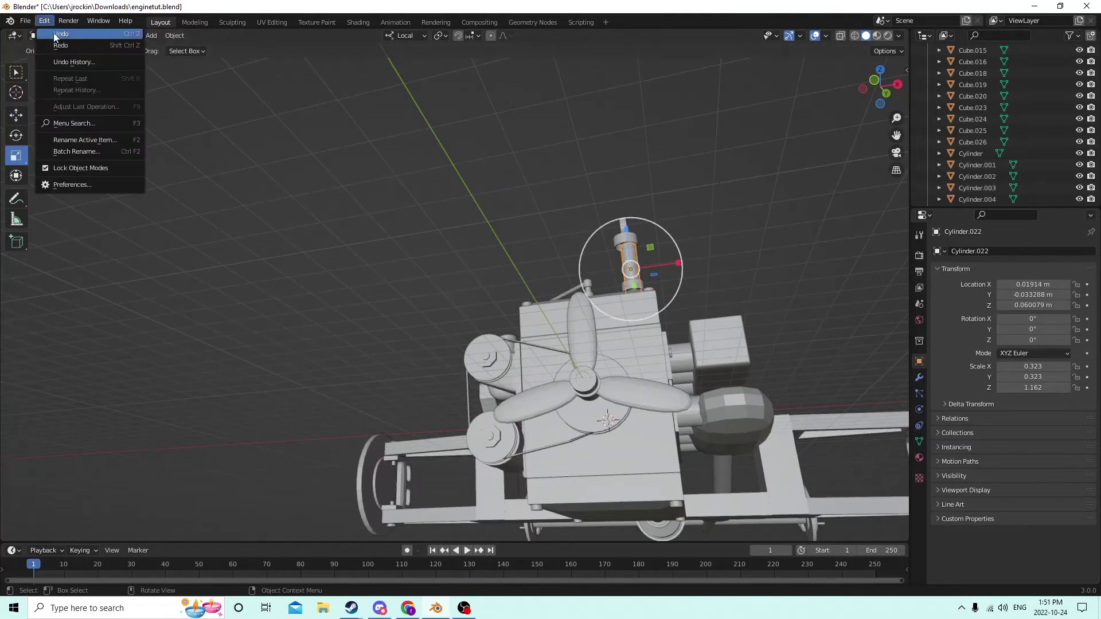
left_click(54, 33)
left_click(45, 24)
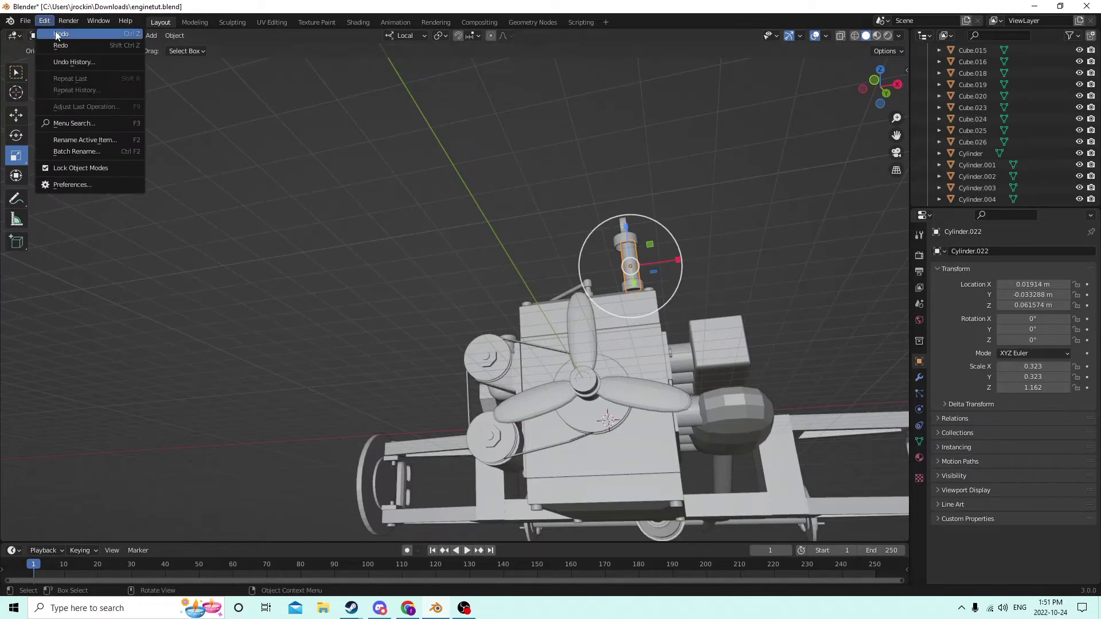
left_click(53, 33)
left_click(47, 23)
left_click(53, 33)
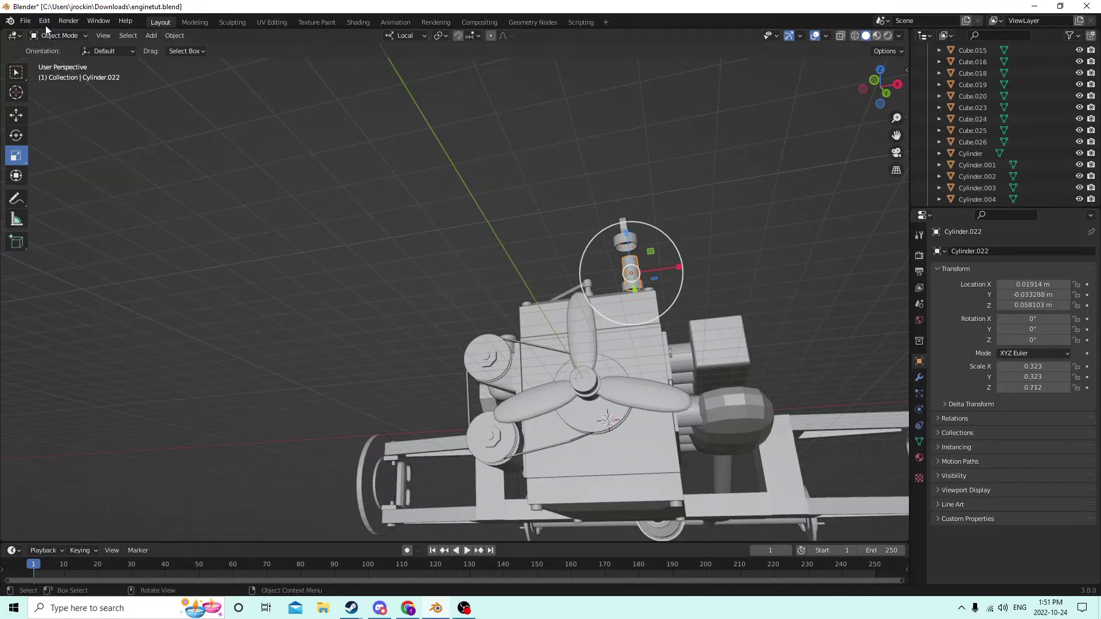
left_click(46, 21)
left_click(53, 33)
left_click(46, 23)
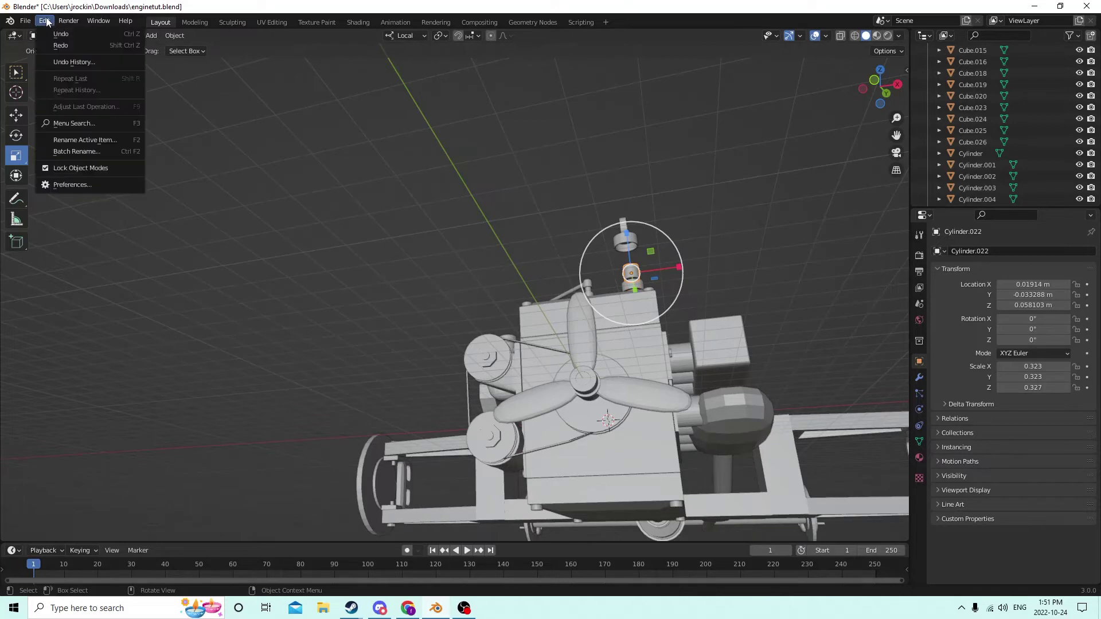
left_click(54, 33)
left_click(44, 23)
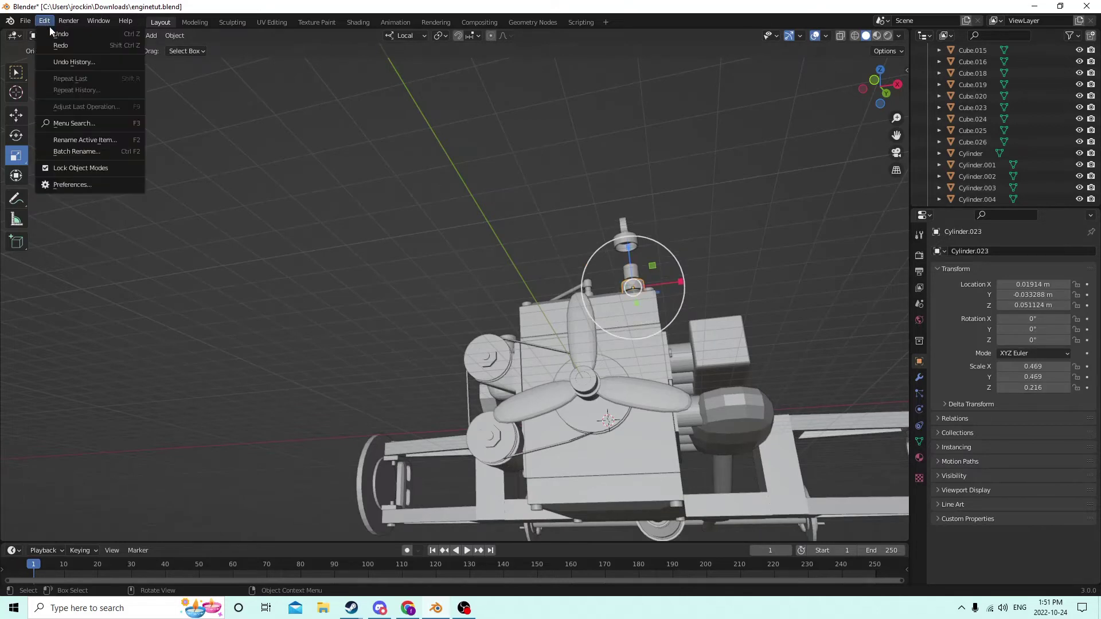
left_click(53, 33)
left_click(45, 21)
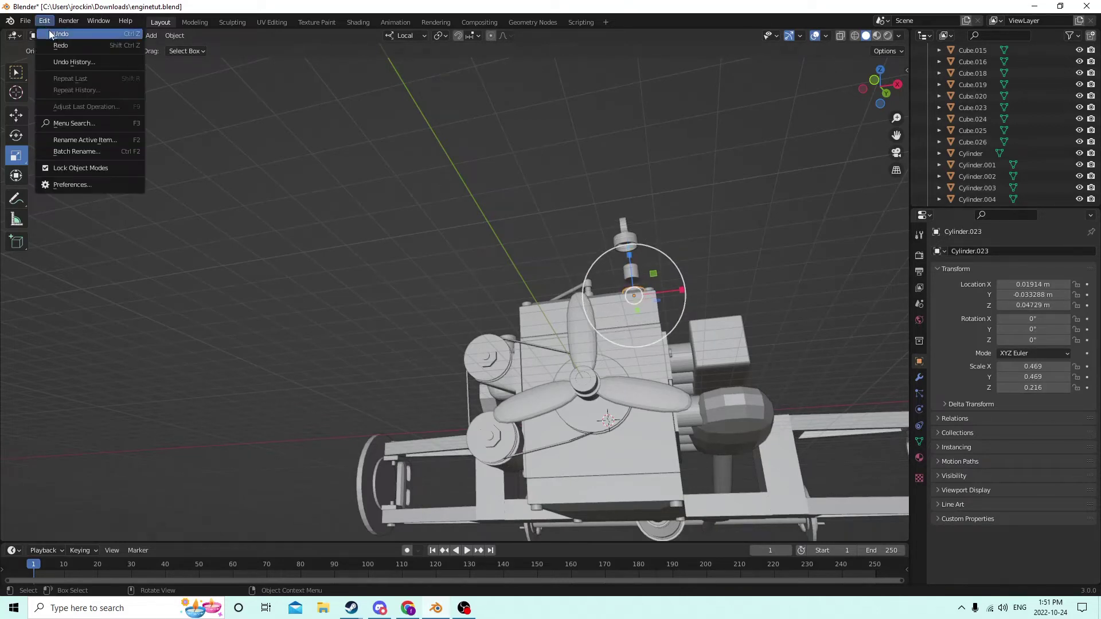
left_click(50, 32)
left_click(48, 24)
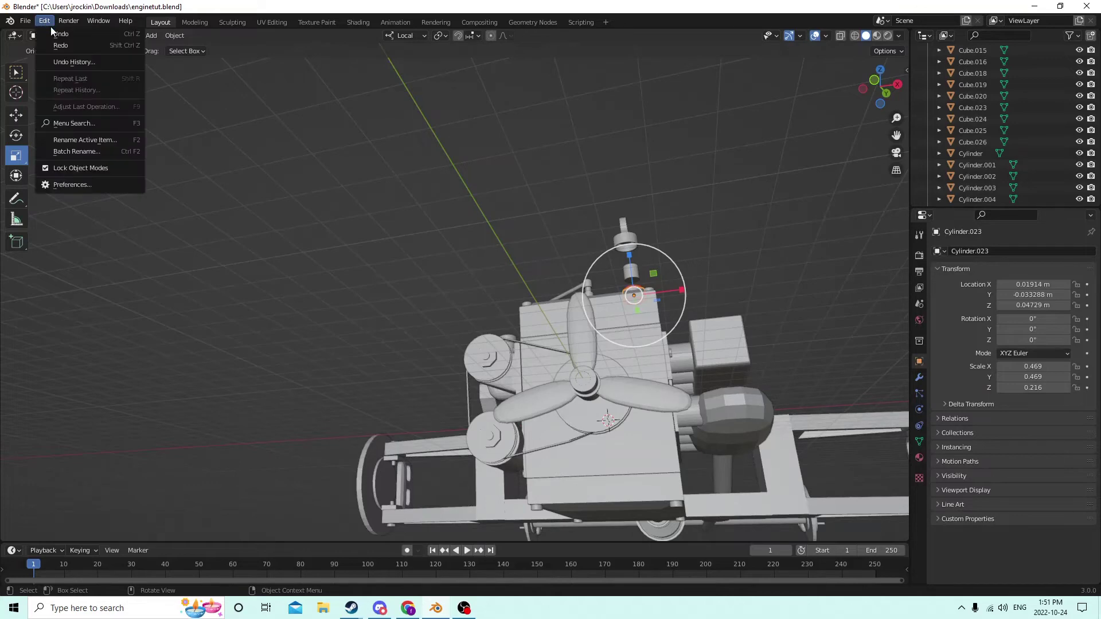
left_click(53, 32)
- Raise the small floating cylinder about 0.0129 m along Z, up to the underside of the ringed cap
middle_click_drag(721, 164, 548, 204)
scroll(676, 210, "up", 1)
scroll(587, 218, "up", 1)
scroll(604, 198, "up", 2)
middle_click_drag(616, 200, 604, 203)
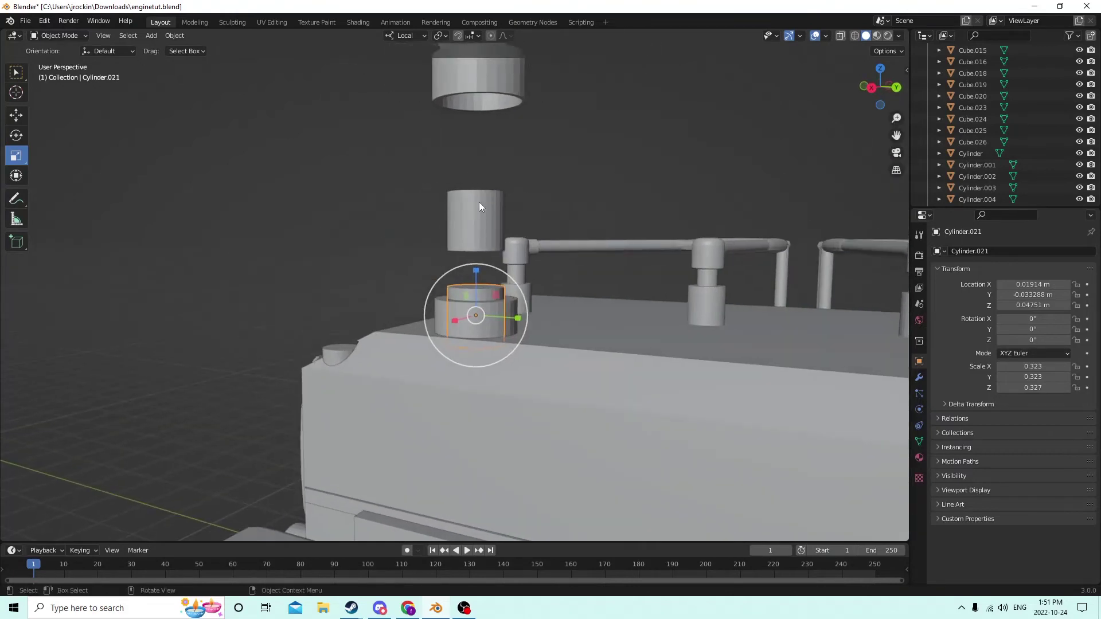
left_click(479, 207)
middle_click_drag(484, 202, 516, 190)
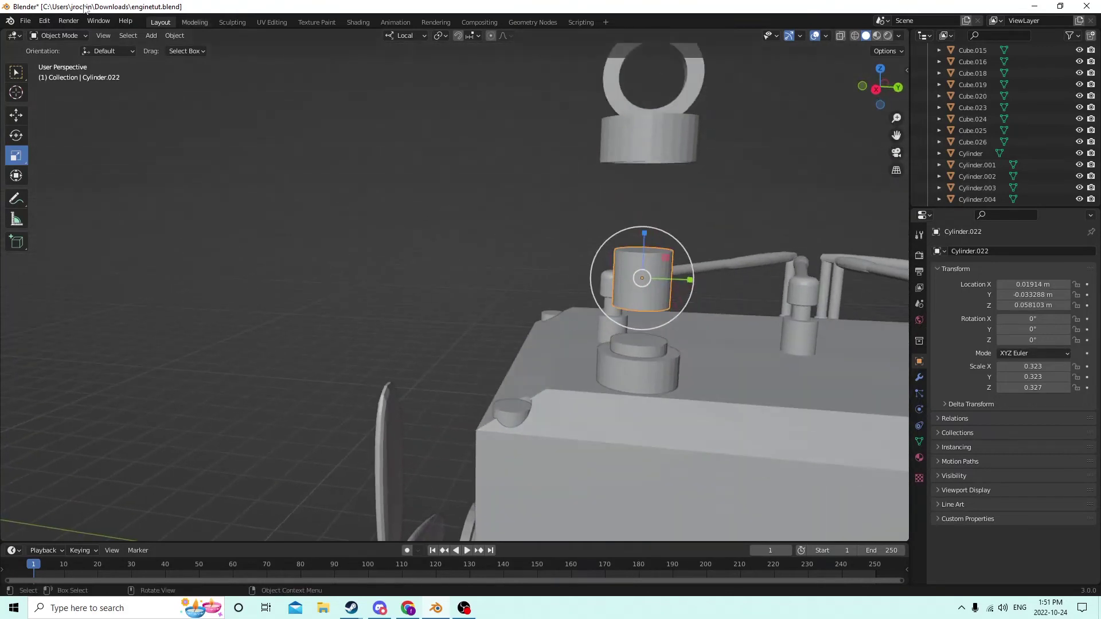
left_click(23, 117)
left_click_drag(641, 239, 642, 131)
middle_click_drag(642, 131, 683, 85)
scroll(683, 84, "down", 4)
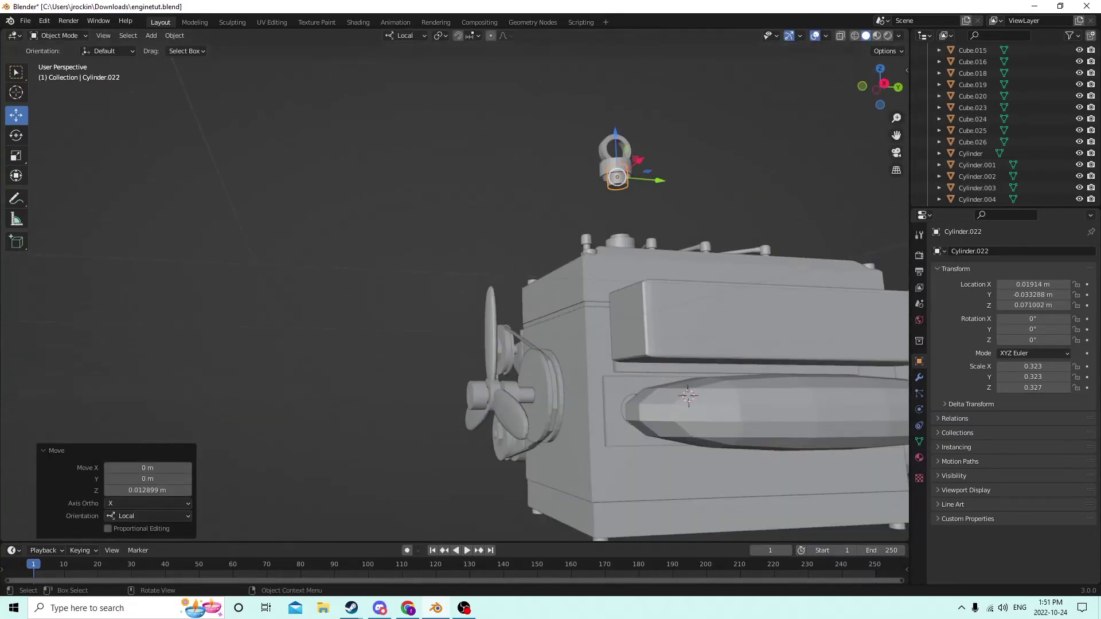
middle_click_drag(693, 162, 580, 160)
scroll(576, 150, "down", 3)
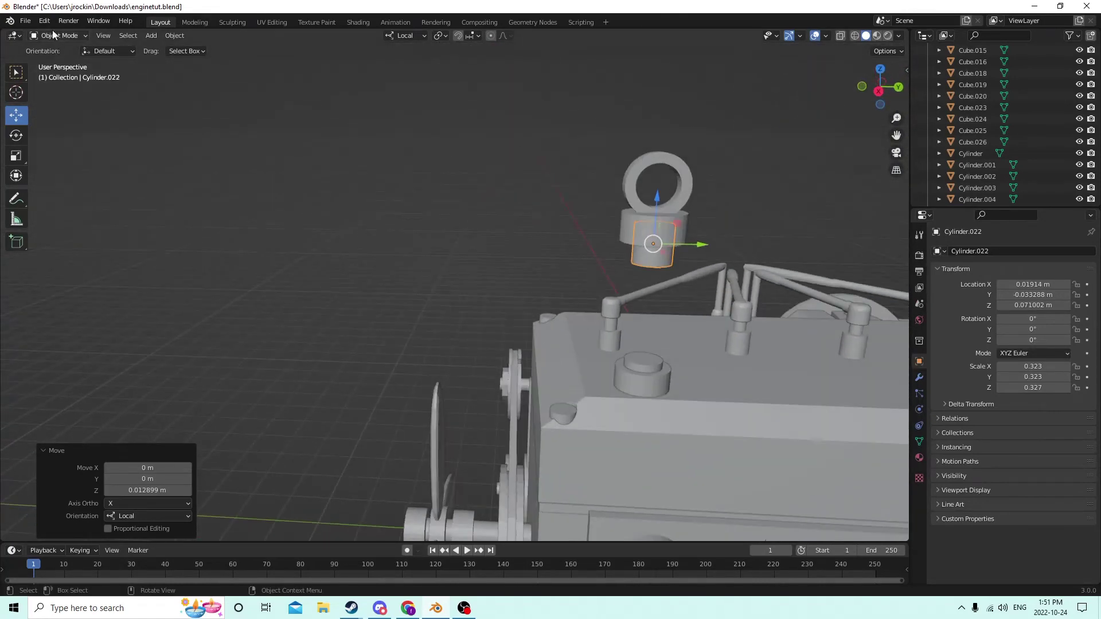
- Subtract the restored inner cylinder from the block-top disc with Bool Tool Difference
middle_click_drag(361, 146, 414, 161)
left_click(664, 317)
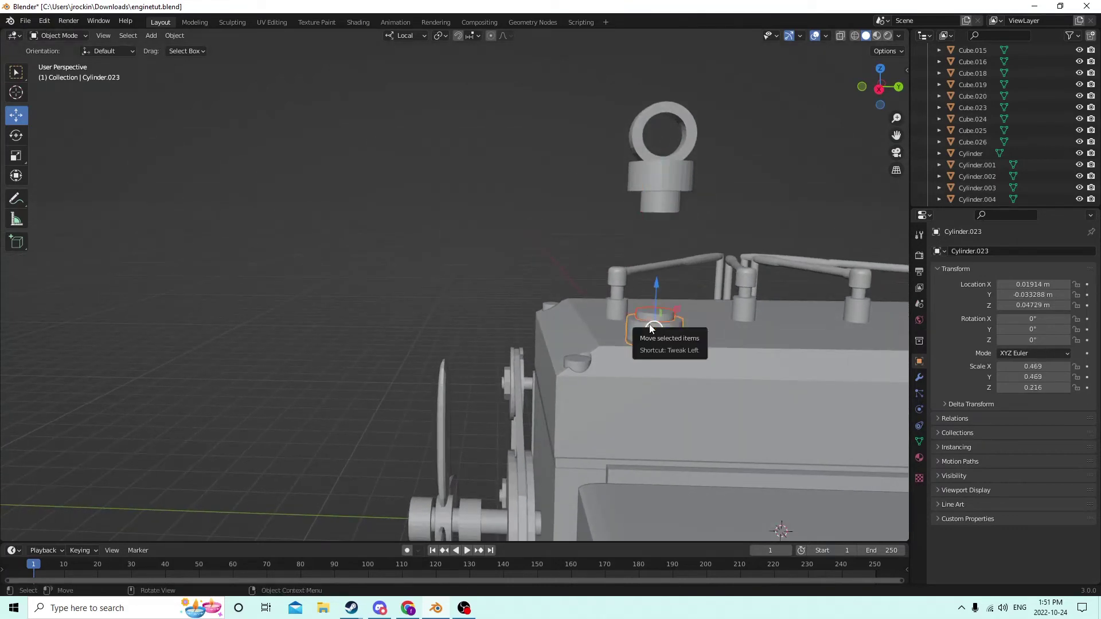
left_click(171, 37)
mouse_move(226, 418)
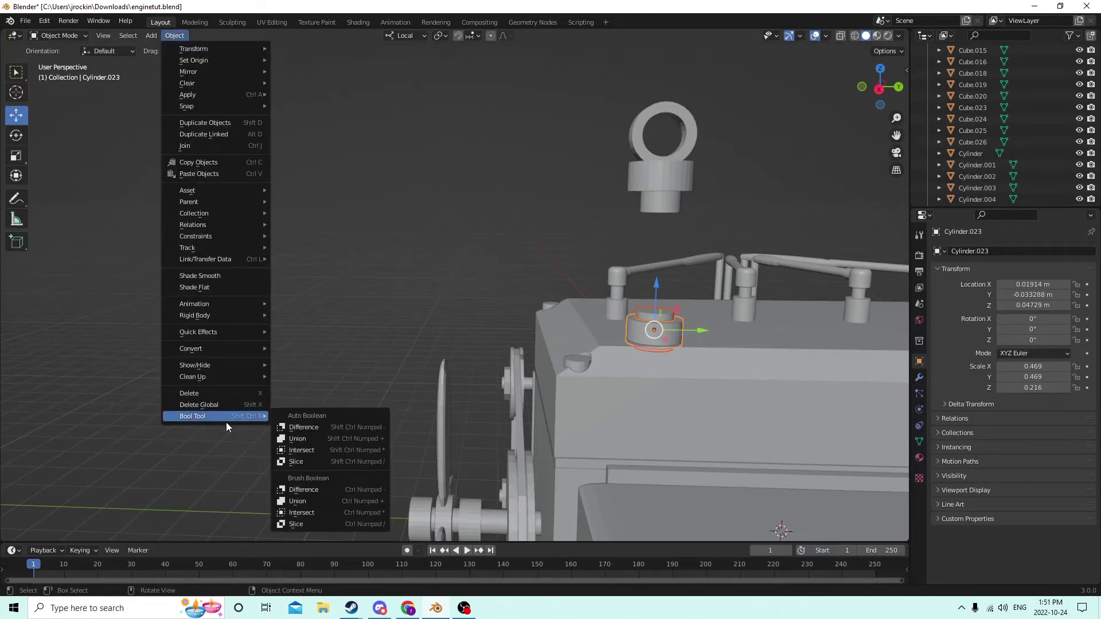
left_click(307, 431)
middle_click_drag(329, 389, 439, 240)
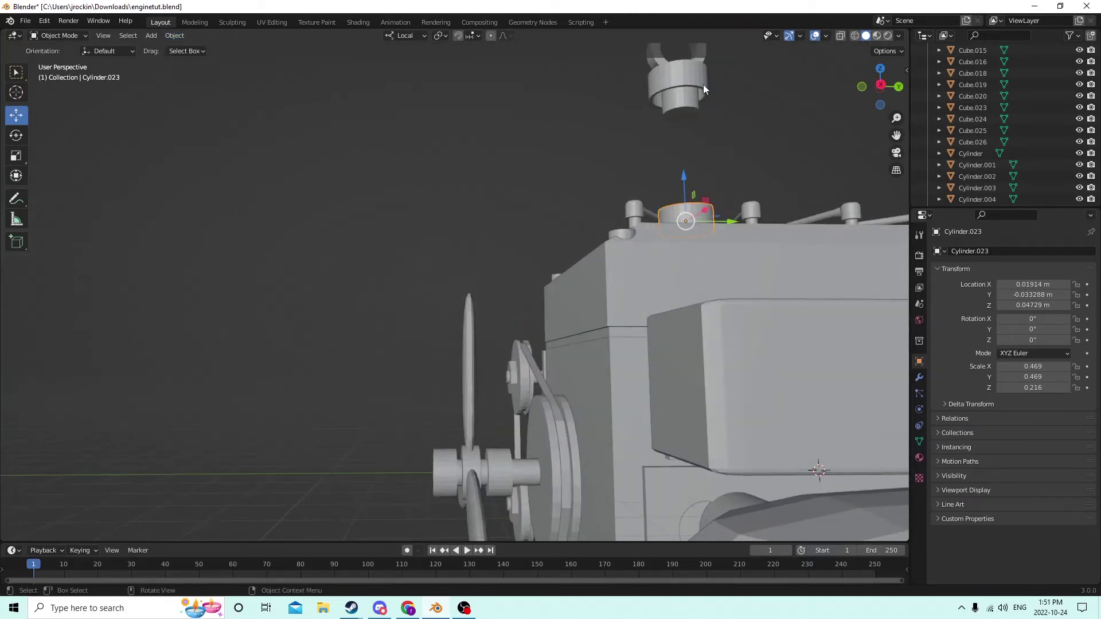
- Move the small cylinder under the ringed cap along Z to a Z location of about 0.0626 m
left_click(682, 105)
middle_click_drag(682, 104, 766, 106)
key("g")
key("z")
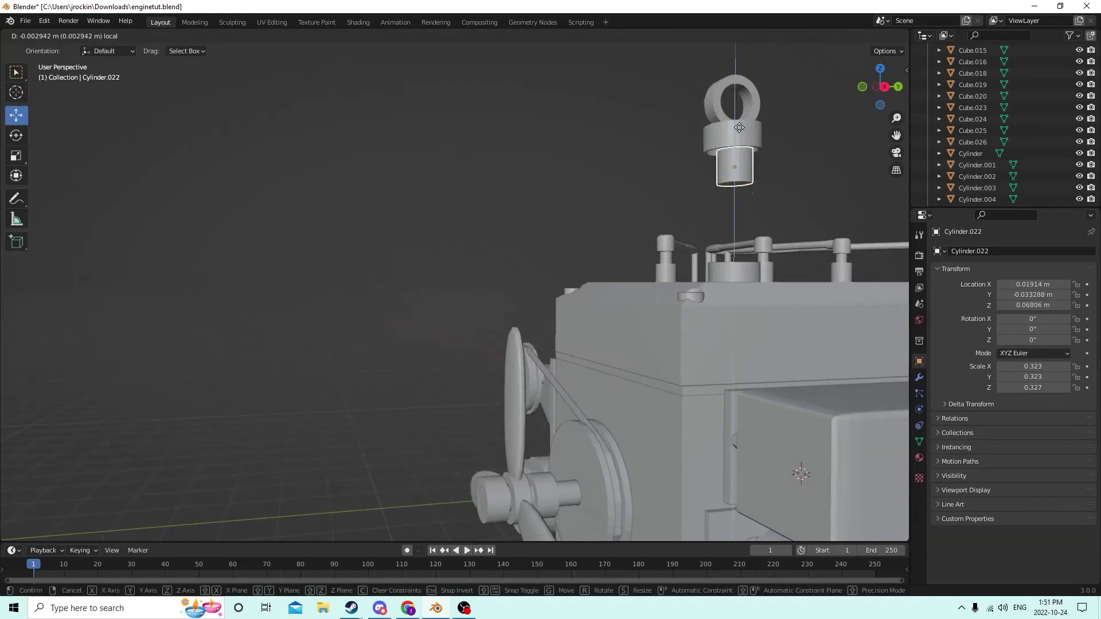
left_click(745, 225)
middle_click_drag(745, 225, 753, 178)
left_click_drag(731, 192, 733, 130)
middle_click_drag(732, 131, 734, 88)
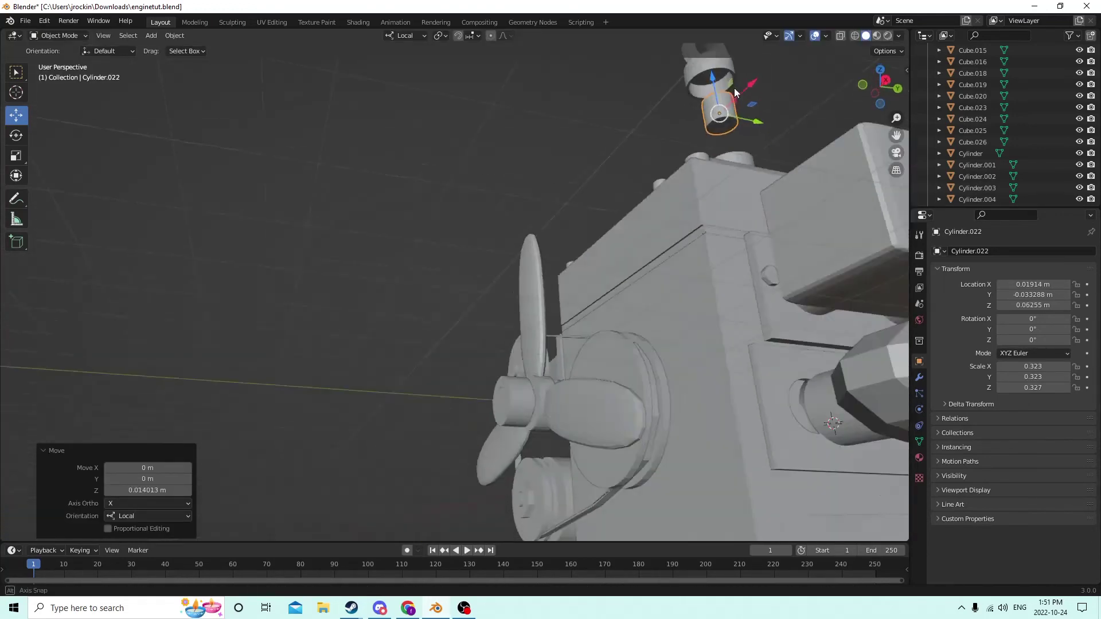
- Taper the small cylinder by scaling its bottom face to about 0.773 in Edit Mode, and return to Object Mode
key("Tab")
left_click(718, 111)
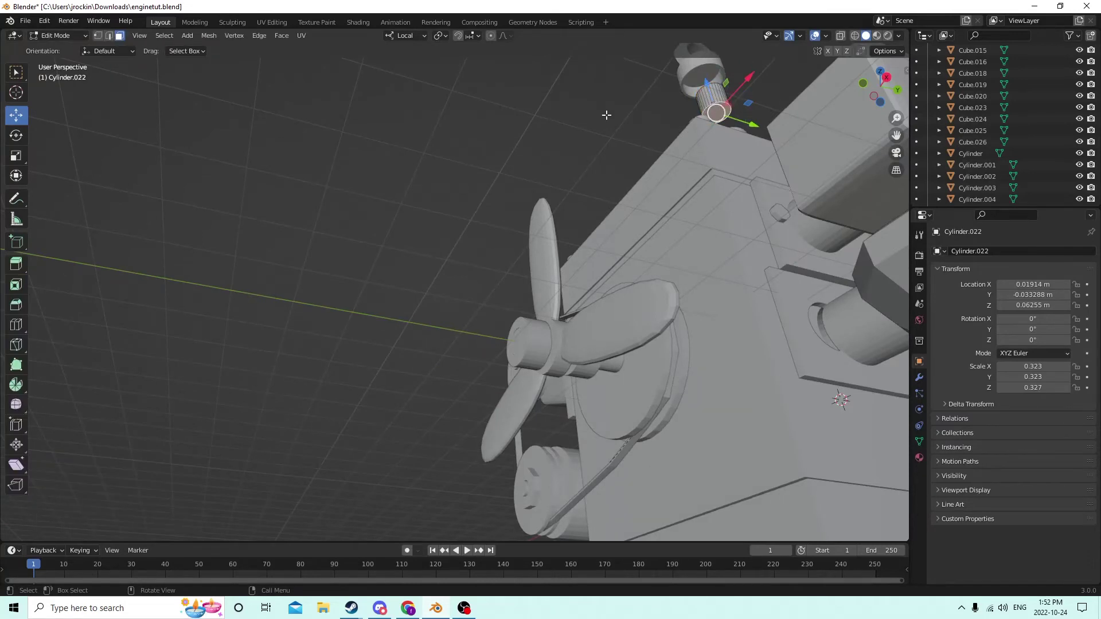
key("s")
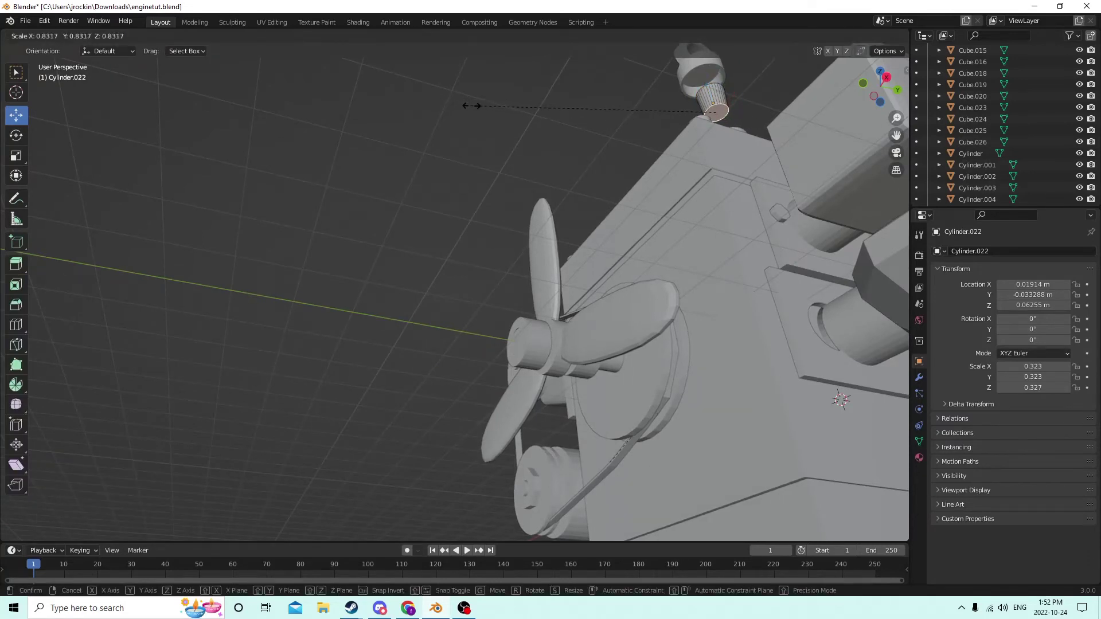
left_click(488, 109)
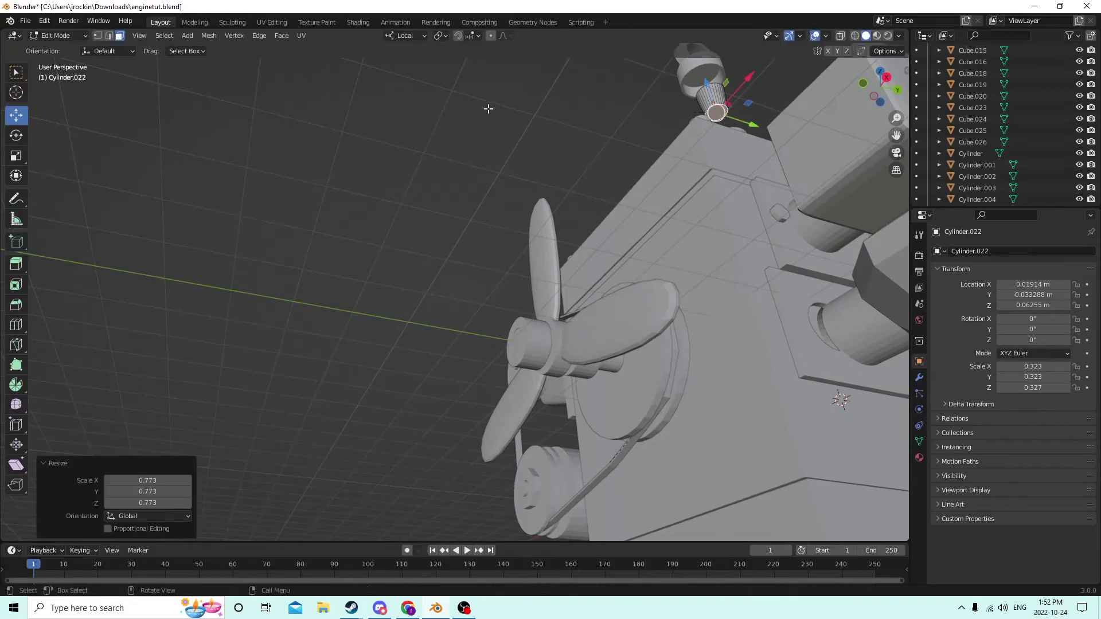
middle_click_drag(488, 108, 567, 206)
key("Tab")
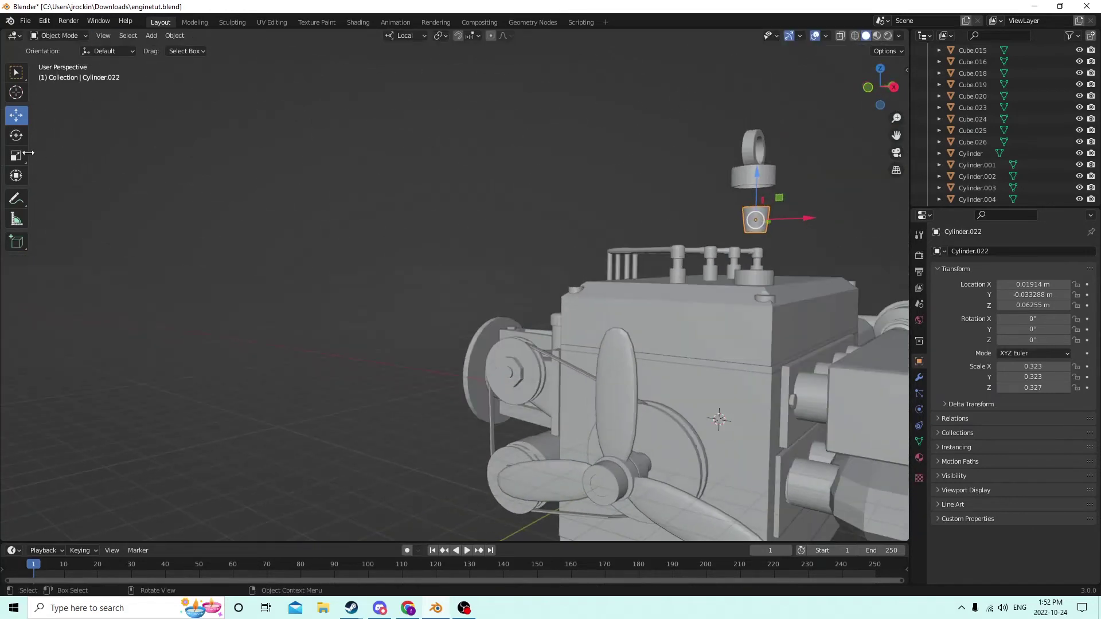
- Stretch the tapered cylinder along local Z into a long rod with a Z scale of about 4.315
left_click(25, 158)
left_click_drag(756, 174, 761, 65)
scroll(763, 106, "down", 4)
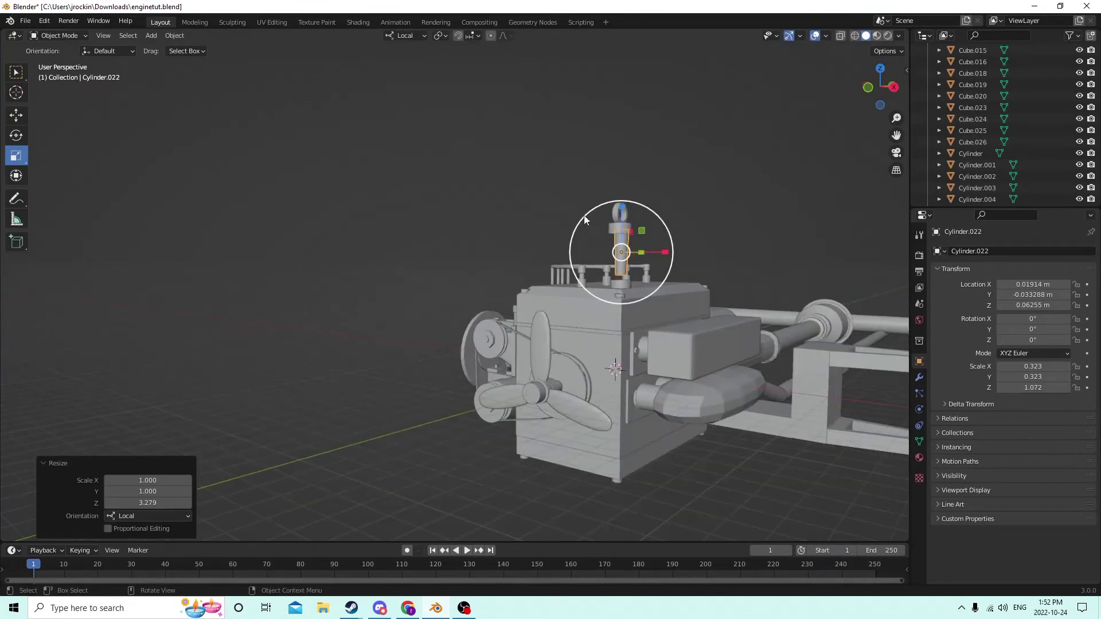
left_click_drag(622, 210, 622, 139)
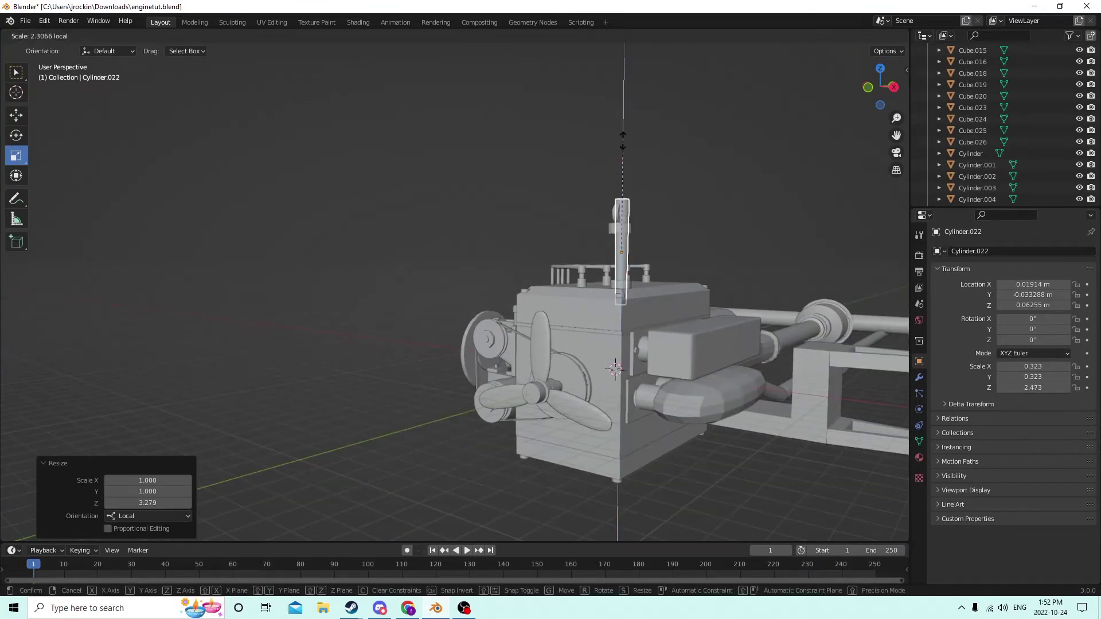
right_click(621, 122)
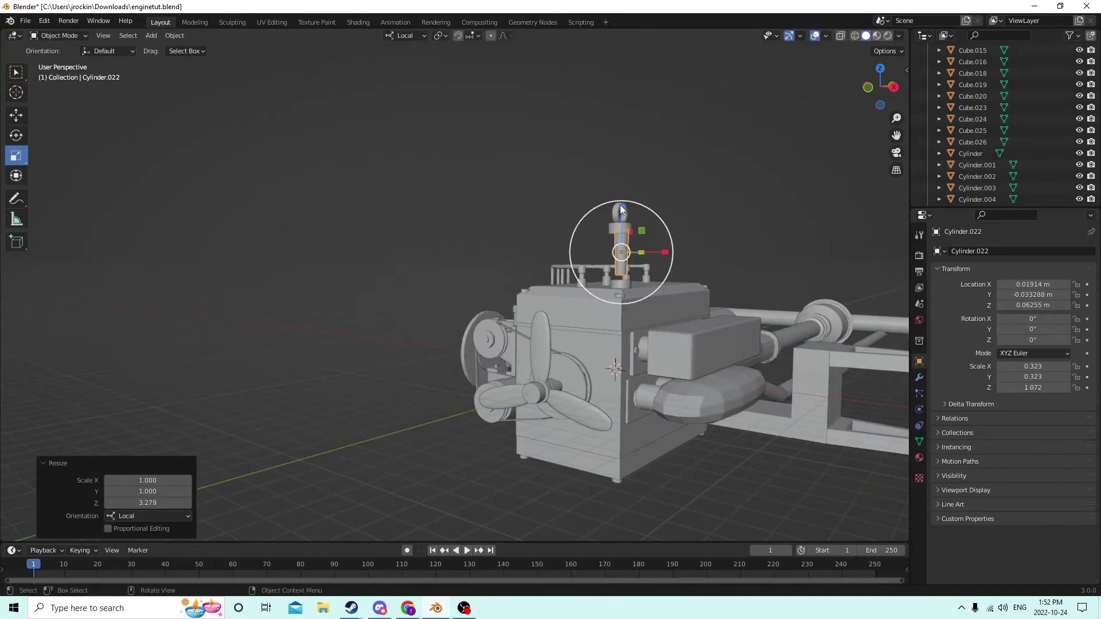
left_click_drag(620, 205, 636, 66)
middle_click_drag(635, 66, 321, 132)
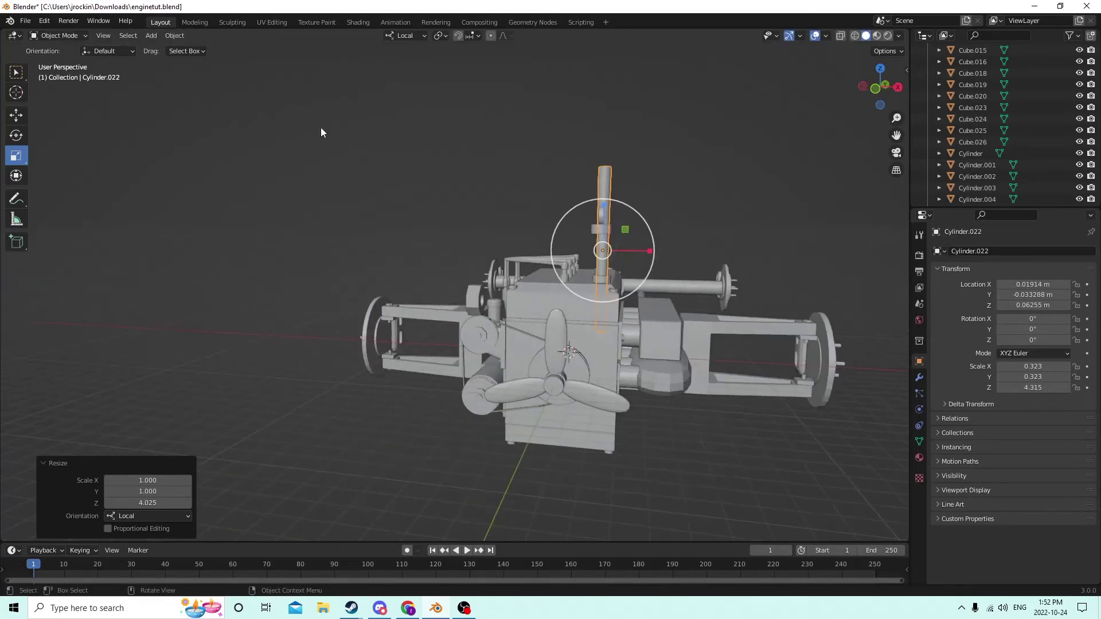
- Lower the long rod along its local Z axis into the engine to a Z location of about 0.006 m
left_click(16, 115)
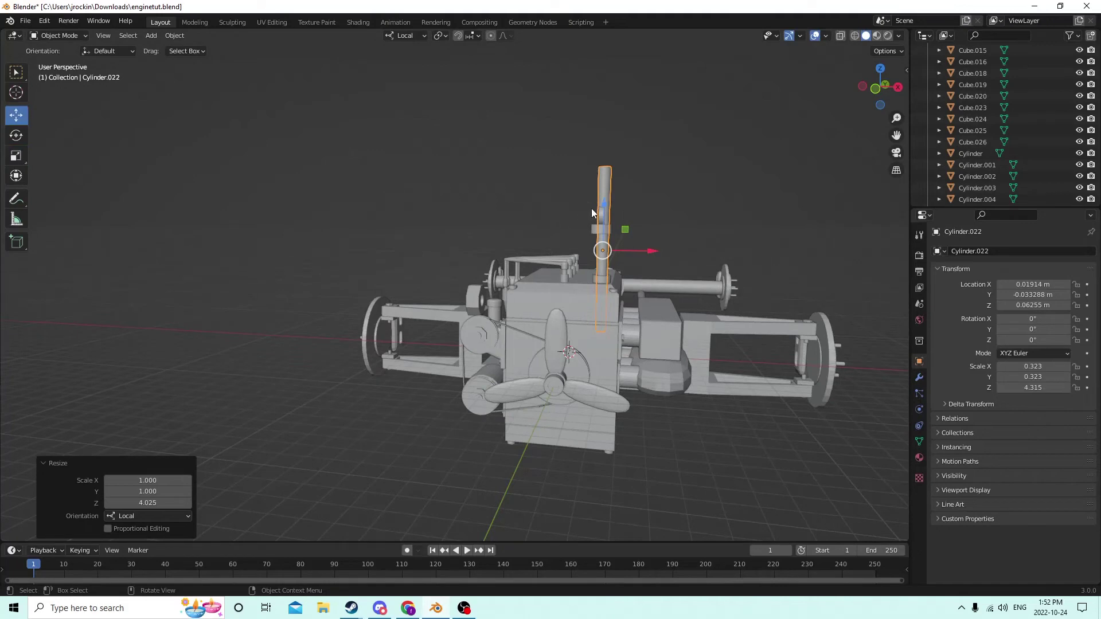
left_click_drag(592, 213, 594, 237)
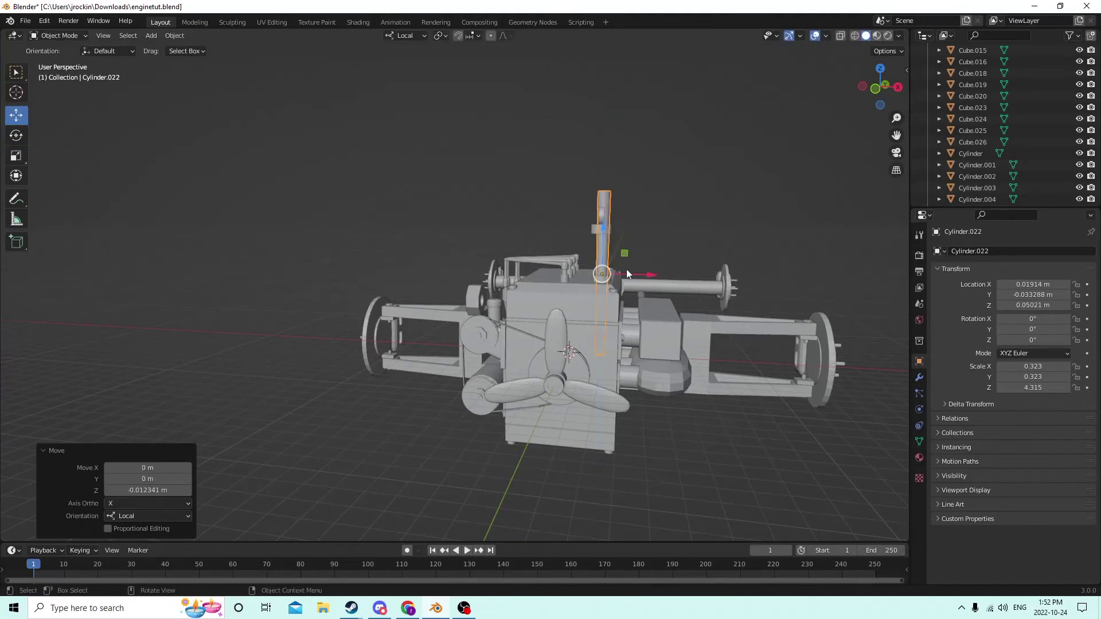
scroll(654, 282, "up", 6)
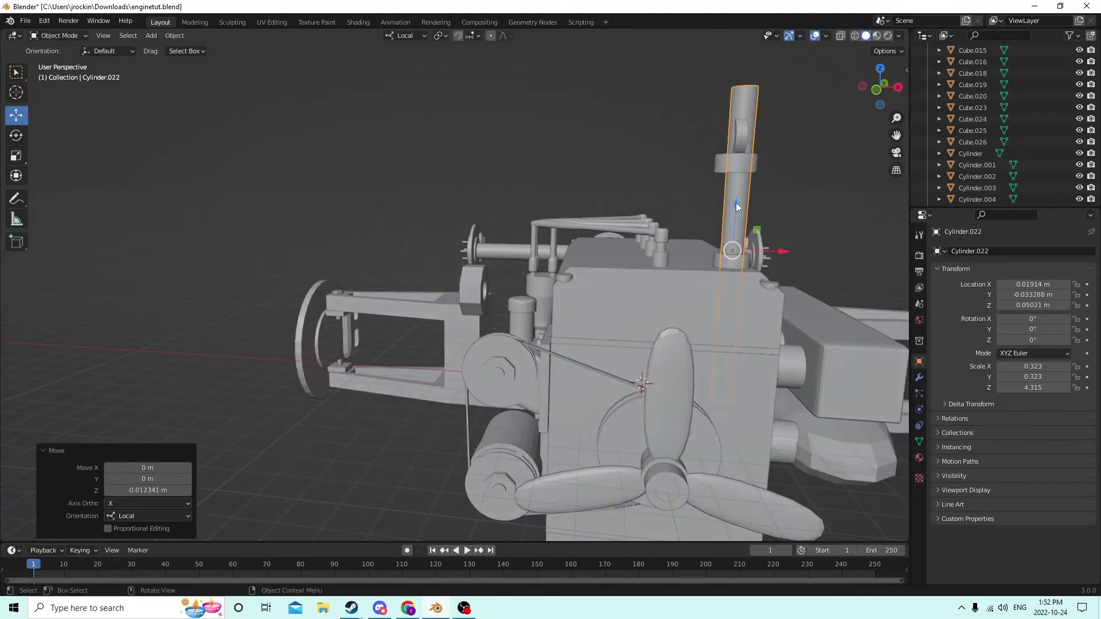
left_click_drag(737, 207, 721, 358)
middle_click_drag(721, 359, 656, 339)
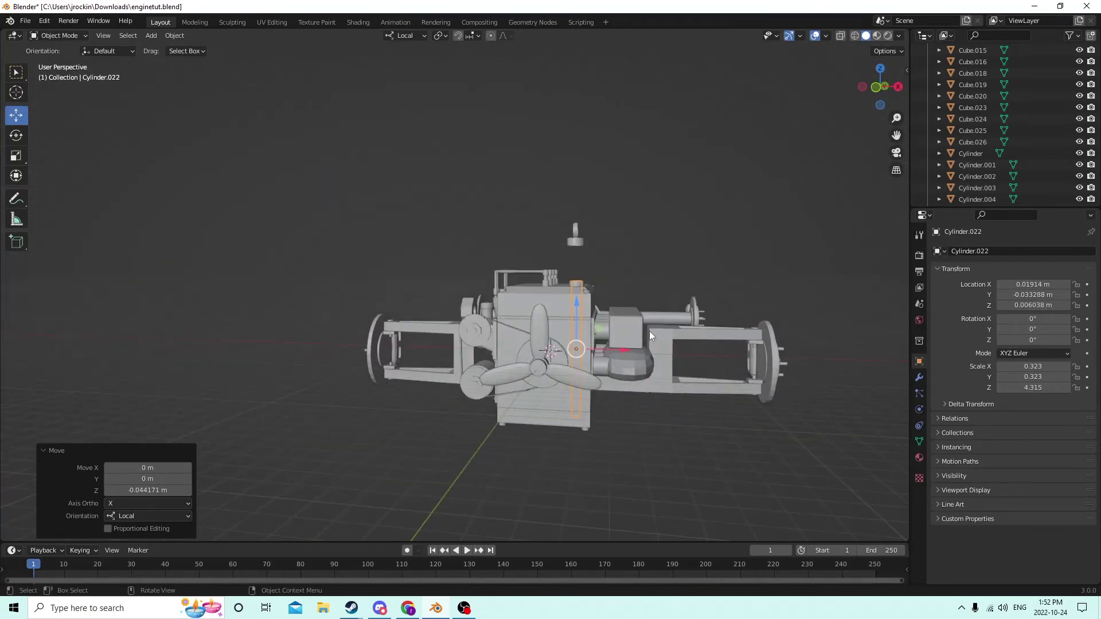
- Duplicate the lowered rod in place, keeping the copy at zero offset as a Boolean cutter
key("shift+d")
key("Escape")
middle_click_drag(675, 267, 626, 314)
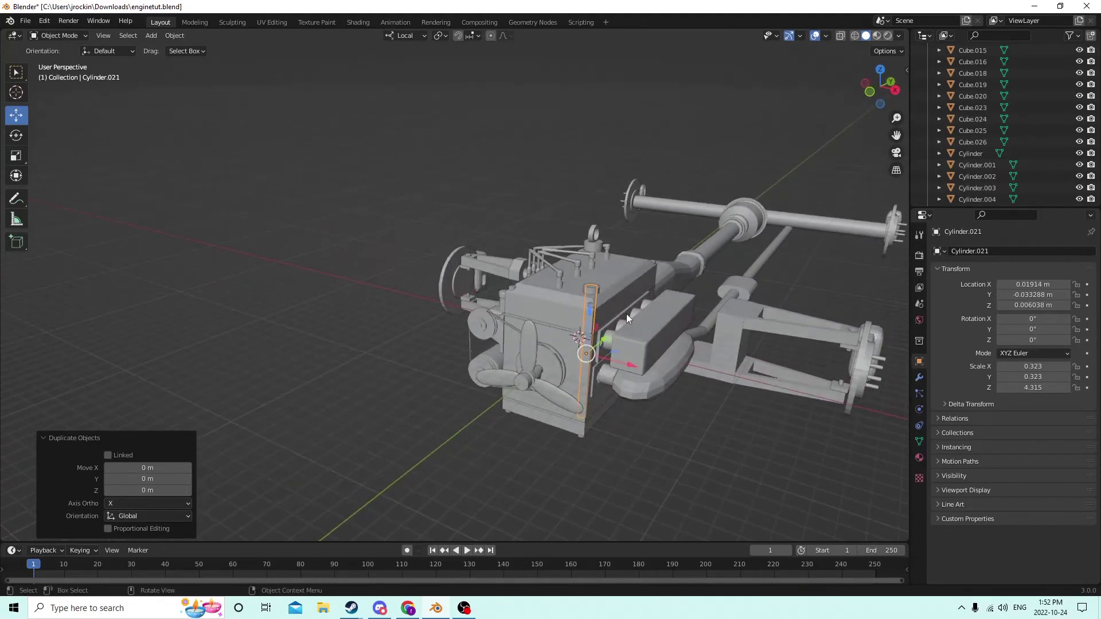
middle_click_drag(596, 372, 589, 291)
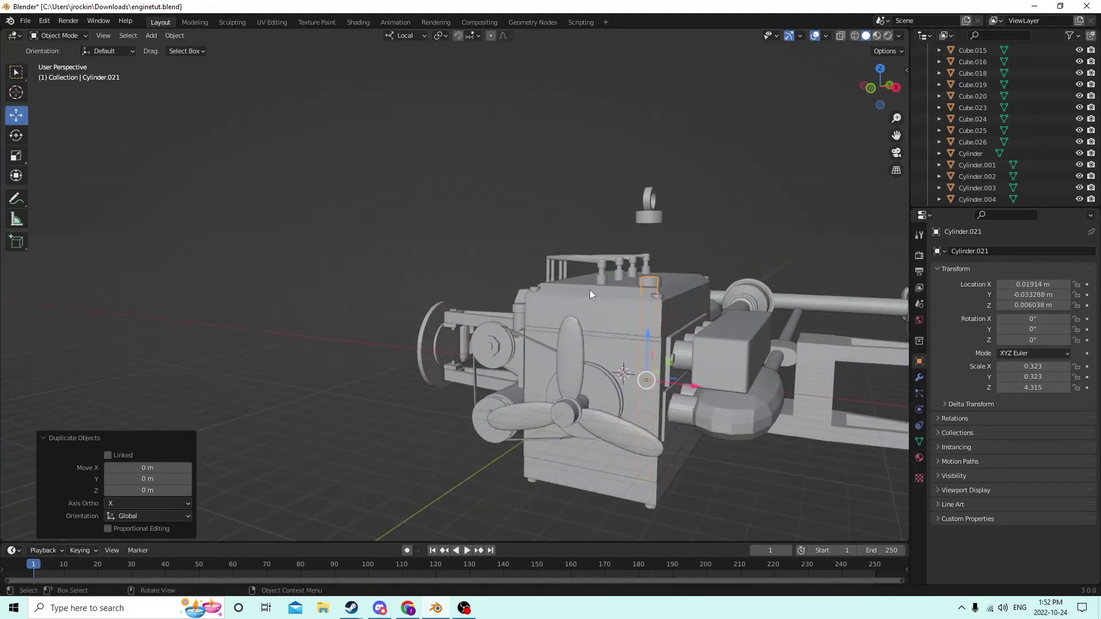
- Cut the rod's hole into the cylinder head with Bool Tool's Brush Boolean Difference, using the duplicated rod
left_click(620, 308)
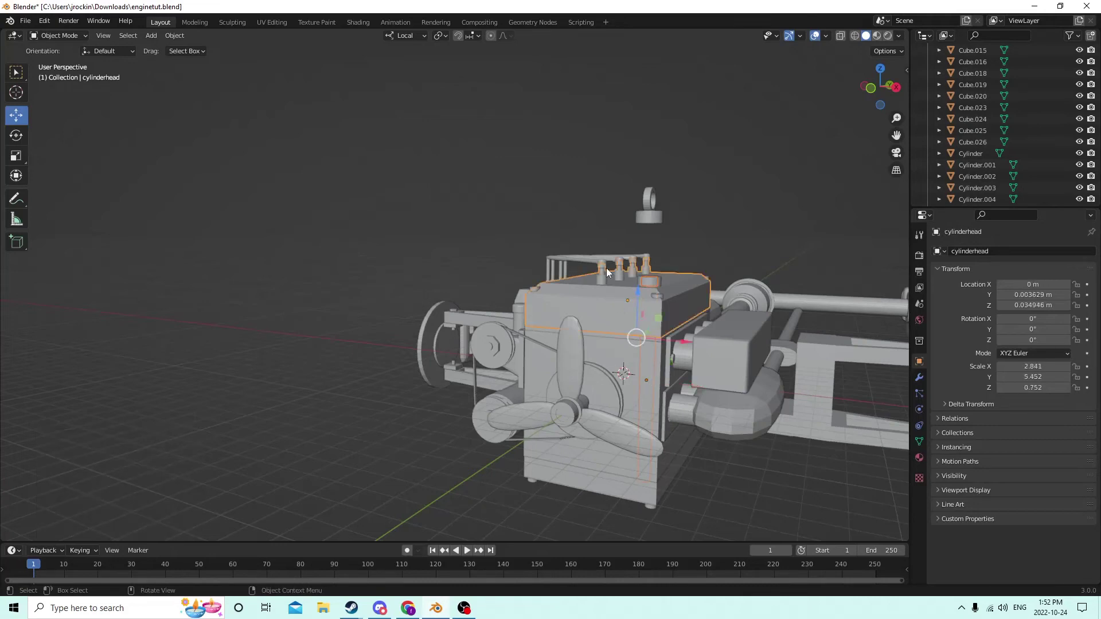
middle_click_drag(606, 267, 585, 293)
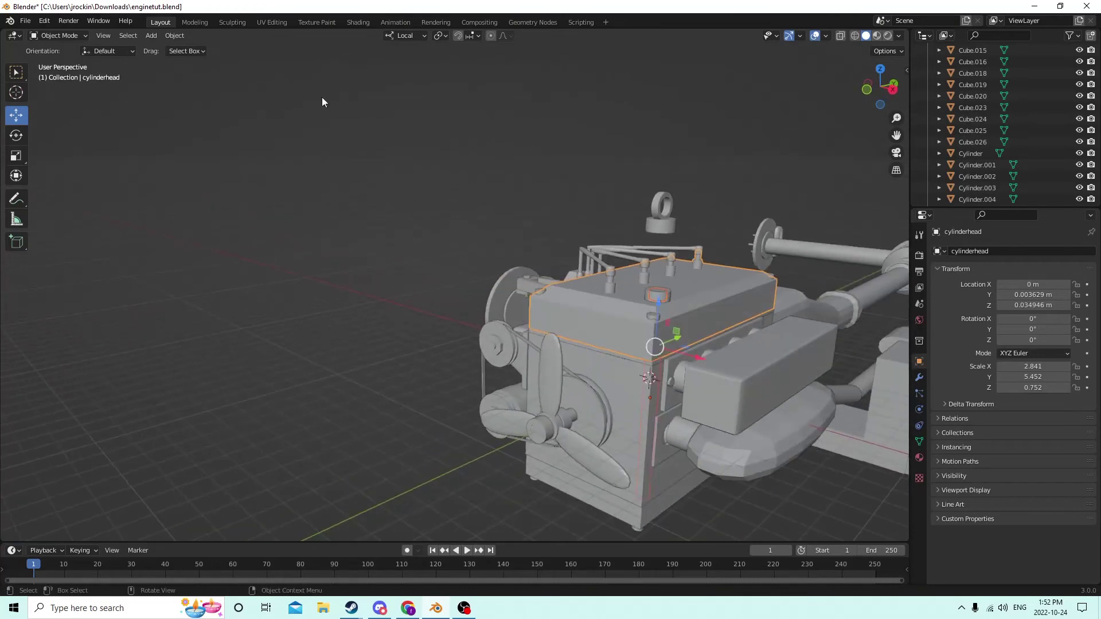
left_click(174, 36)
mouse_move(204, 415)
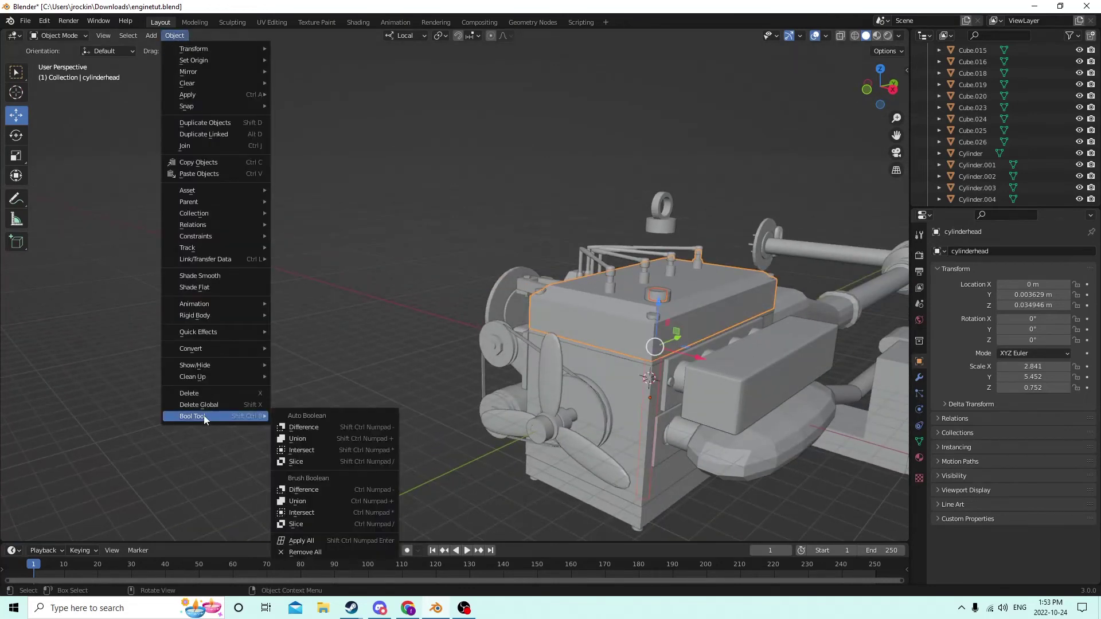
left_click(315, 493)
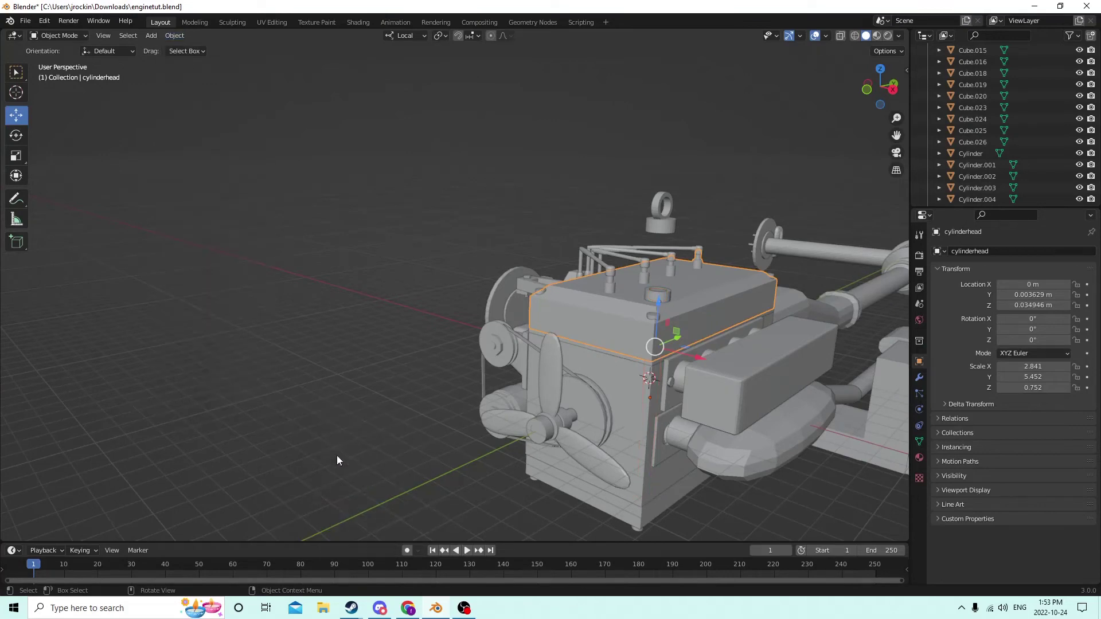
mouse_move(335, 456)
middle_mouse_down()
mouse_move(411, 350)
mouse_move(370, 378)
mouse_move(317, 370)
mouse_move(326, 344)
middle_mouse_up()
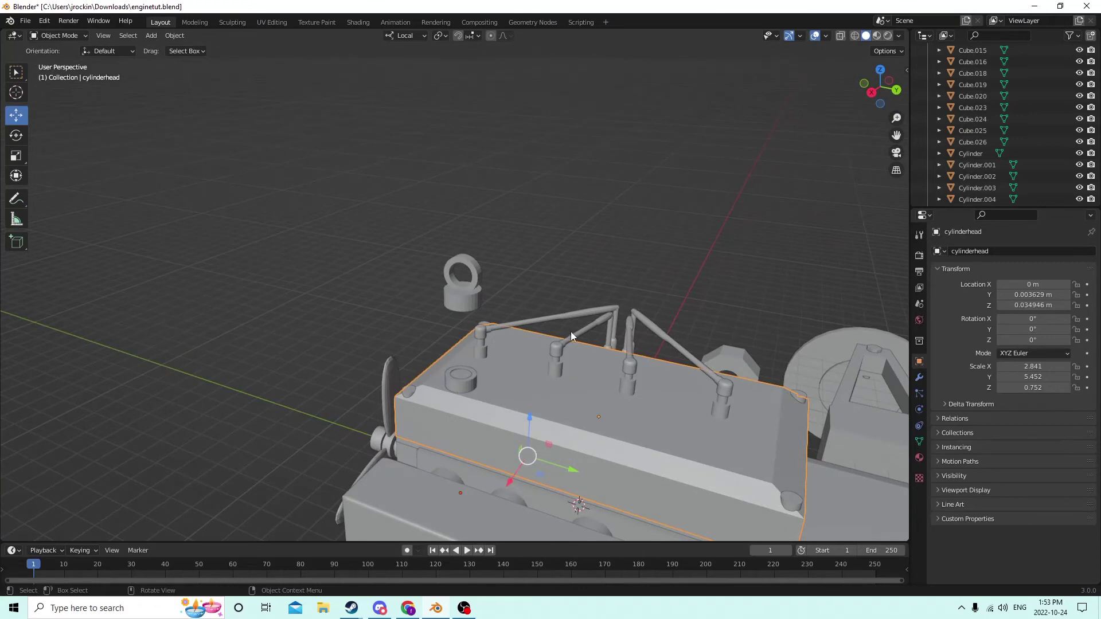
- Try the Union operation on the cylinder head's Boolean modifier and switch it back to Difference
left_click(921, 375)
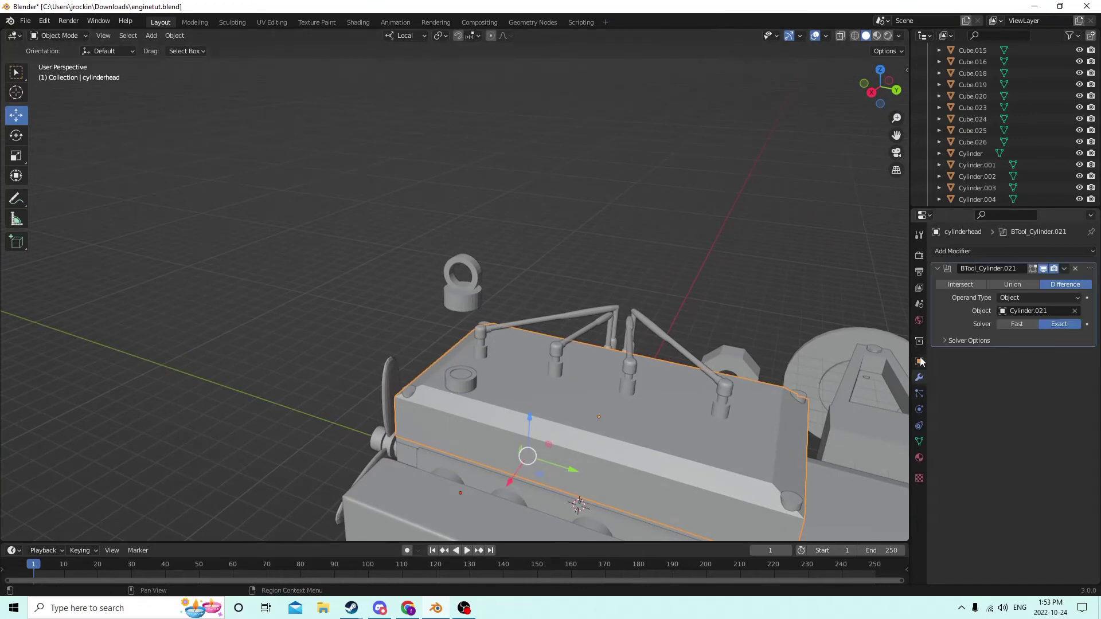
left_click(1014, 287)
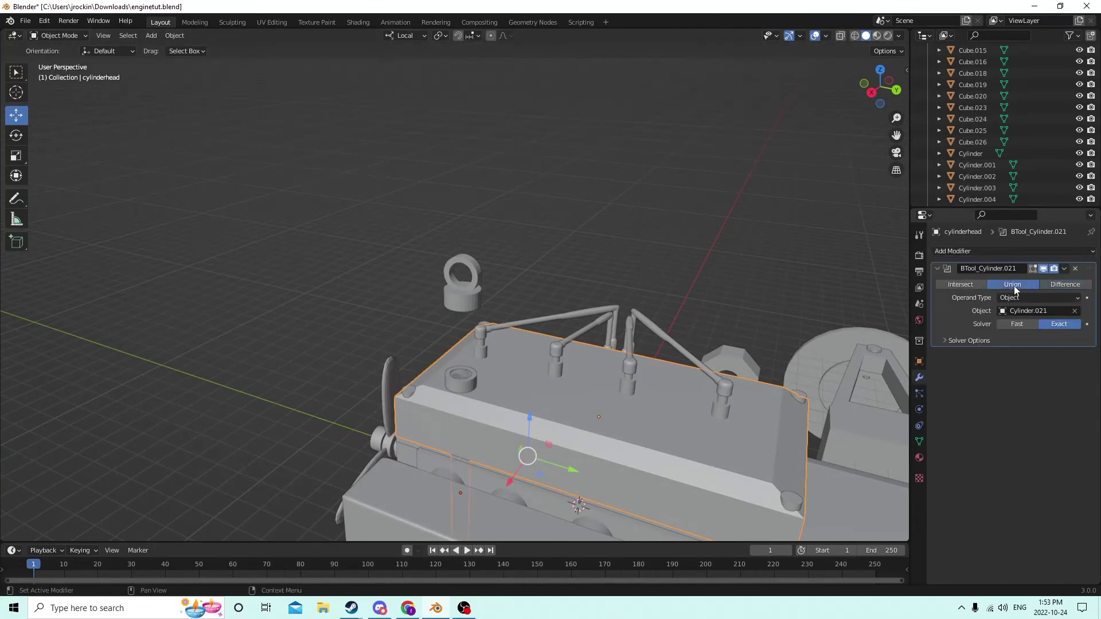
middle_click_drag(802, 301, 687, 329)
left_click(1058, 285)
- Try sliding the rod along its local Y axis out of the collar to check the hole
left_click(620, 377)
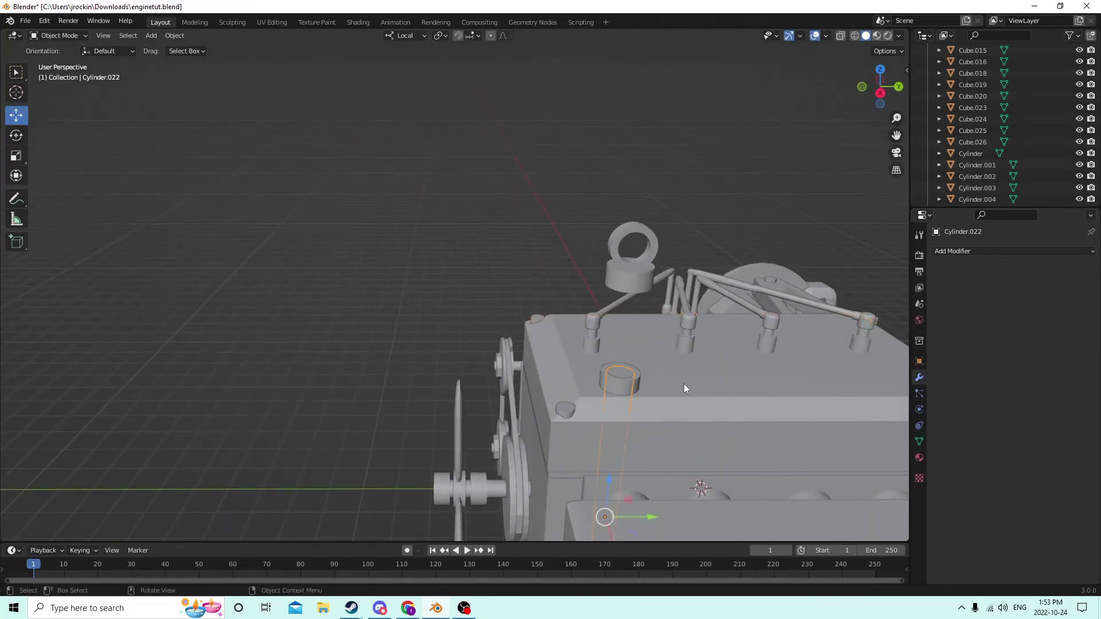
left_click_drag(648, 517, 575, 513)
middle_click_drag(576, 513, 594, 452)
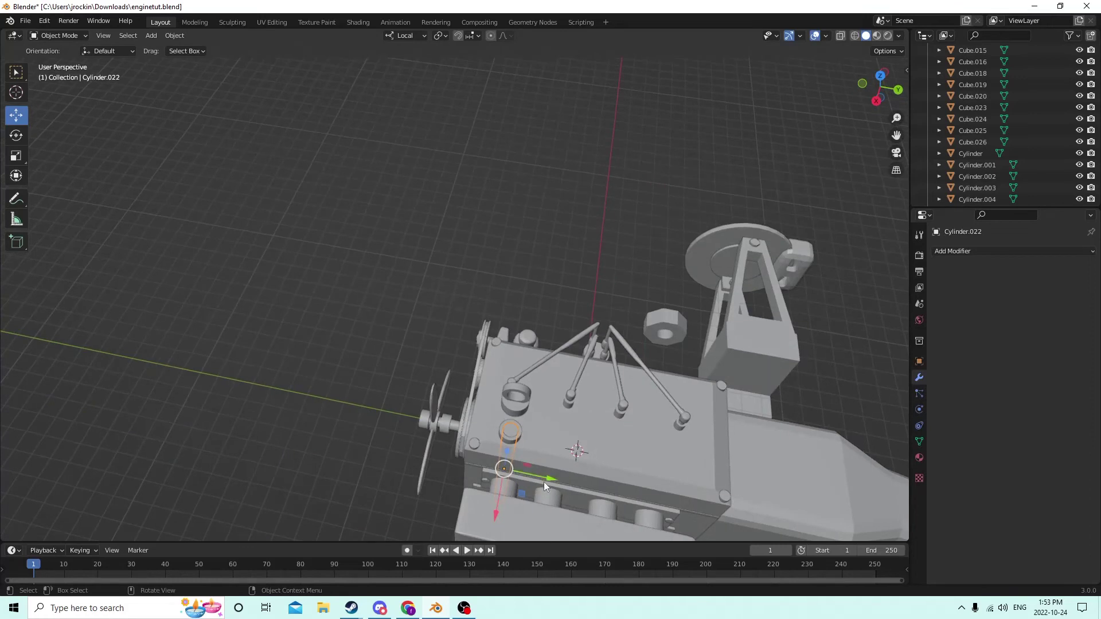
left_click_drag(548, 477, 544, 476)
middle_click_drag(529, 459, 565, 387)
scroll(568, 371, "up", 1)
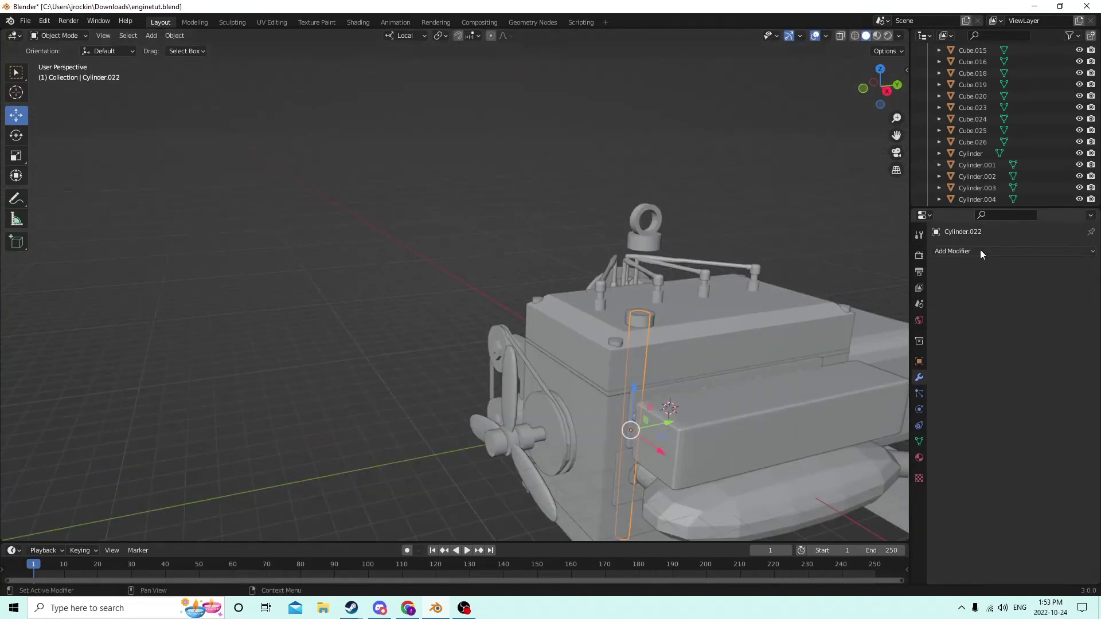
- Apply the BTool_Cylinder.021 Difference modifier on the cylinder head
left_click(717, 359)
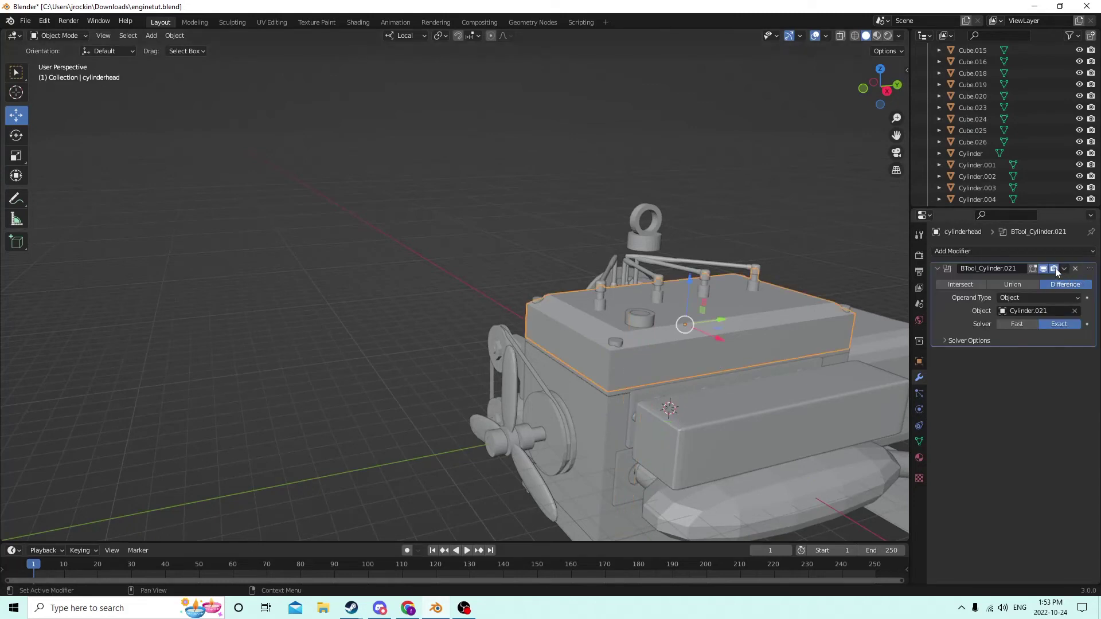
left_click(1064, 269)
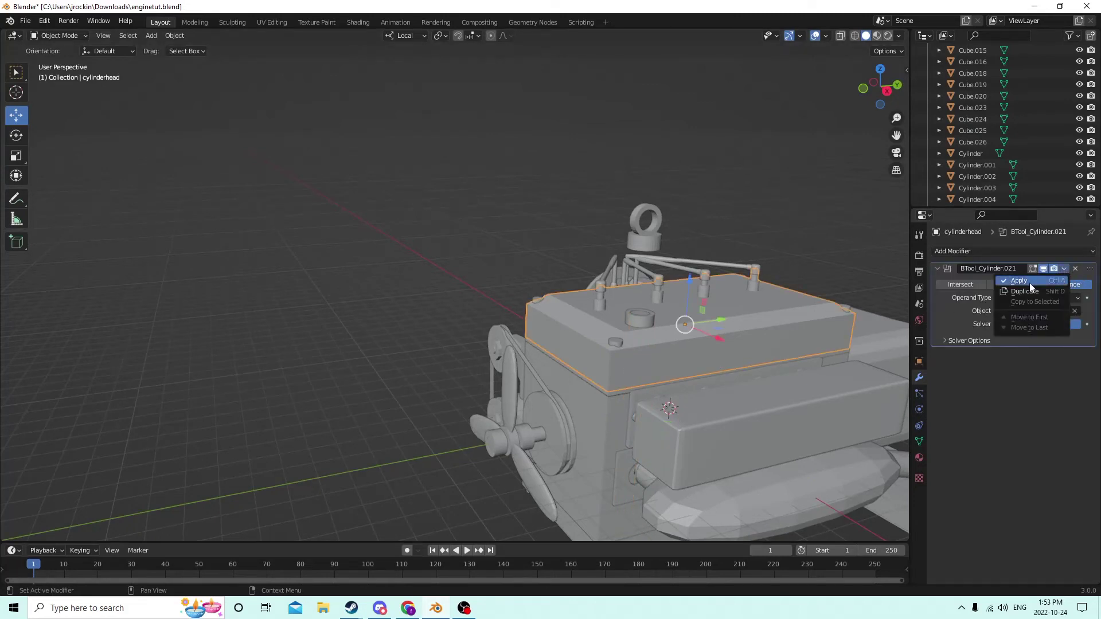
left_click(1019, 281)
- Duplicate the long rod in place once more at zero offset as a cutter for the engine block
middle_click_drag(631, 261, 668, 266)
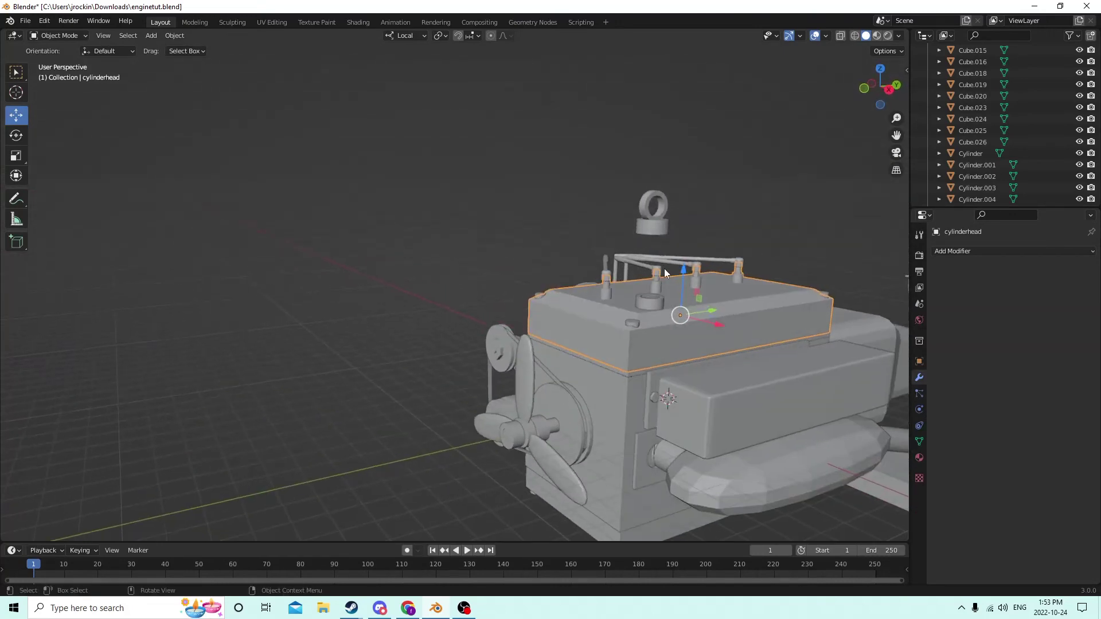
scroll(615, 290, "up", 2)
middle_click_drag(615, 290, 642, 311)
left_click(578, 369)
key("shift+d")
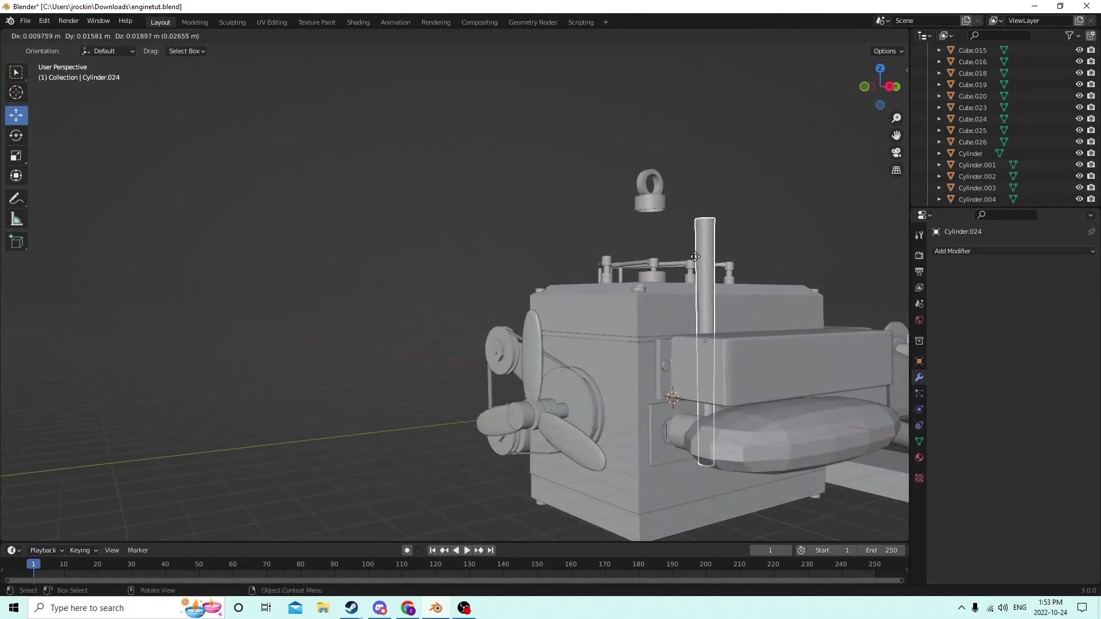
key("Escape")
middle_click_drag(685, 275, 701, 271)
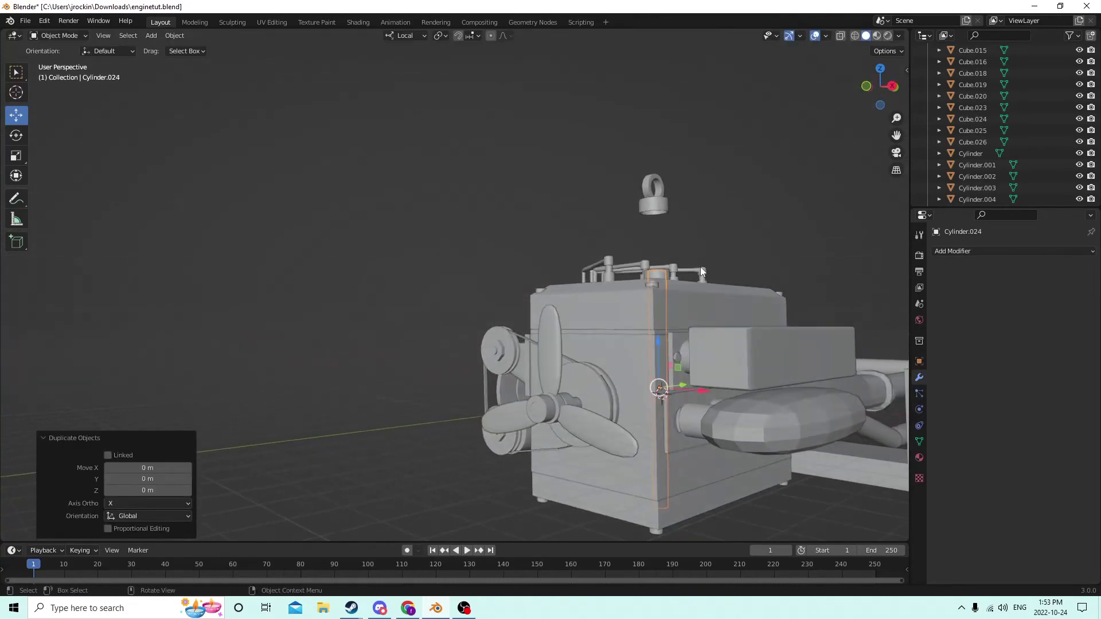
- Subtract the duplicated rod from the engine block with Bool Tool's Auto Boolean Difference
left_click(629, 366, "shift")
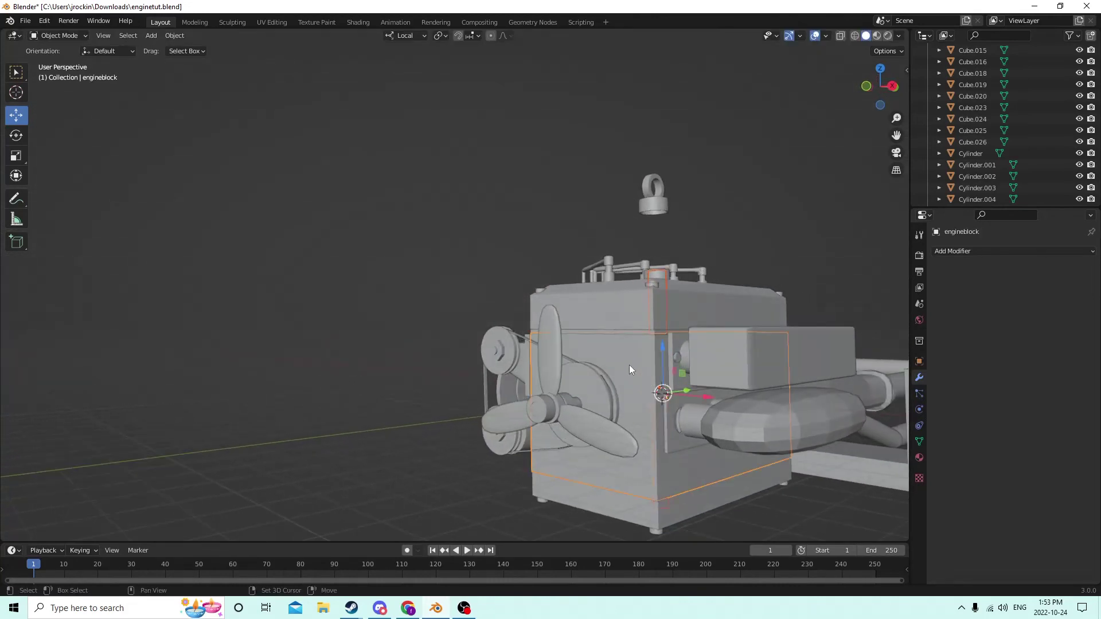
left_click(172, 36)
mouse_move(250, 415)
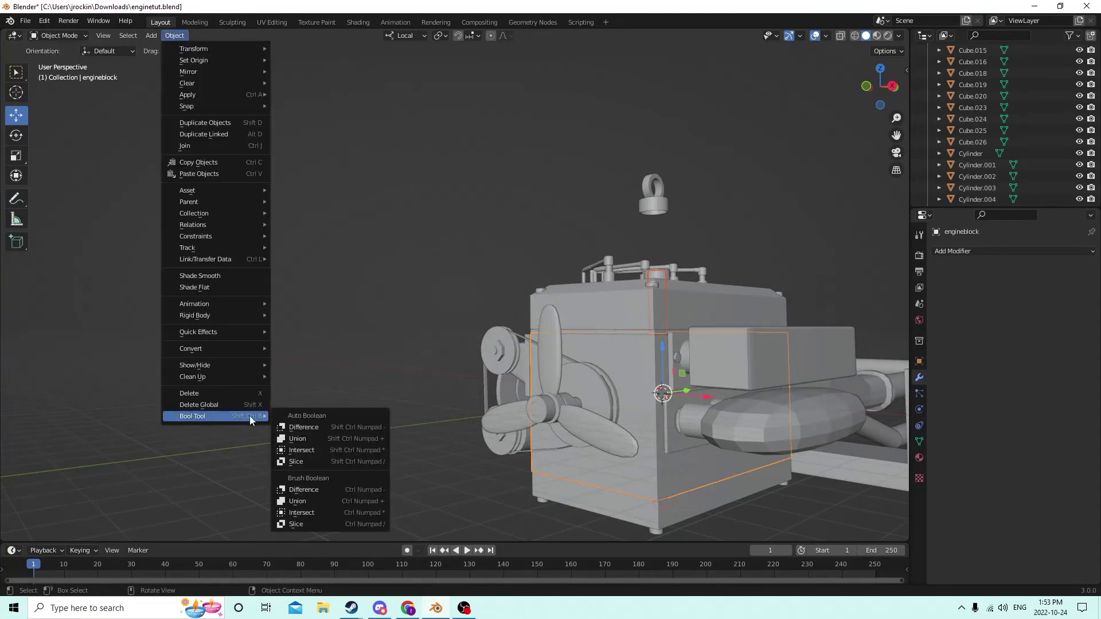
left_click(303, 427)
middle_click_drag(538, 296, 478, 358)
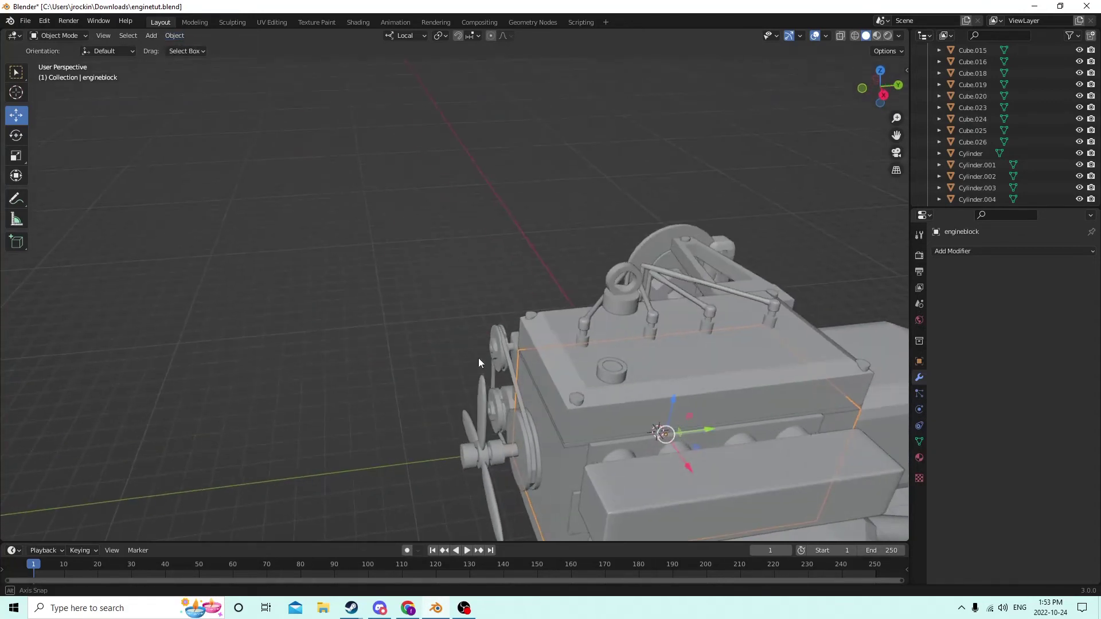
- Examine the rod up close where it passes through the cylinder head, gasket and engine block
left_click(610, 367)
middle_click_drag(610, 367, 621, 250)
middle_click_drag(717, 238, 803, 385)
left_click_drag(896, 135, 651, 64)
scroll(713, 307, "up", 4)
mouse_move(706, 359)
middle_mouse_down()
mouse_move(680, 337)
mouse_move(712, 356)
middle_mouse_up()
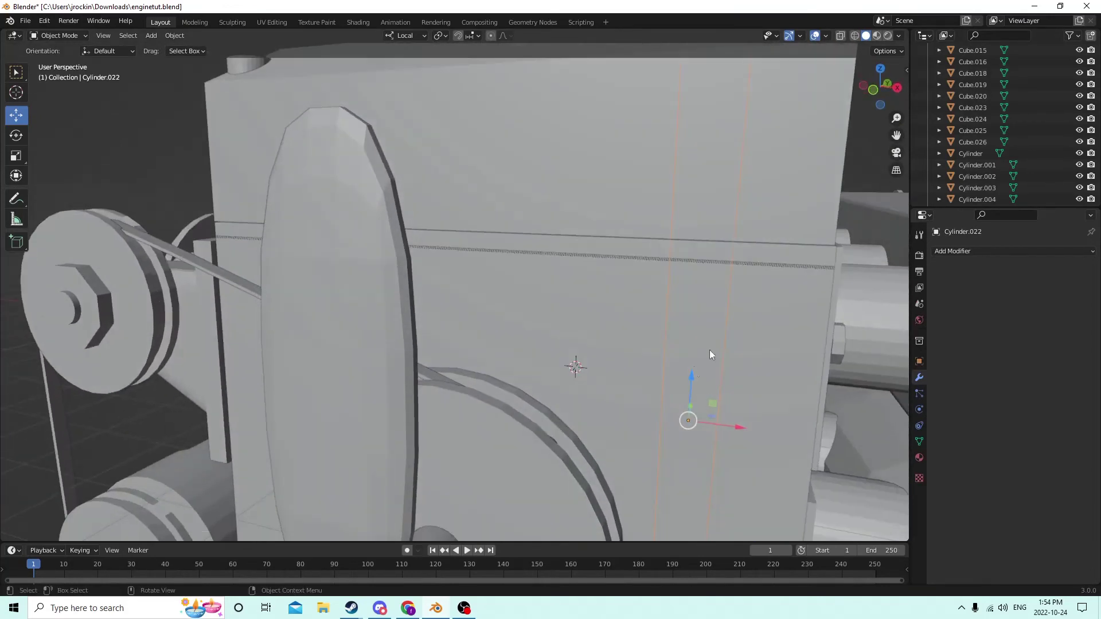
left_click_drag(897, 135, 740, 280)
scroll(734, 320, "up", 2)
scroll(736, 327, "up", 6)
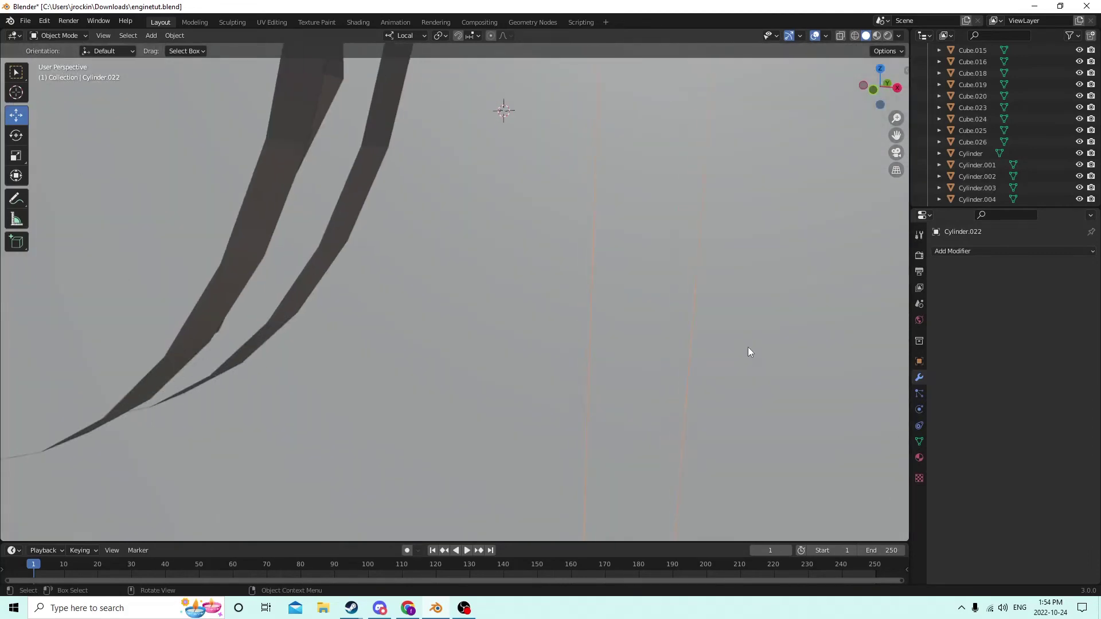
scroll(755, 369, "down", 4)
scroll(758, 385, "down", 3)
middle_click_drag(759, 386, 459, 243)
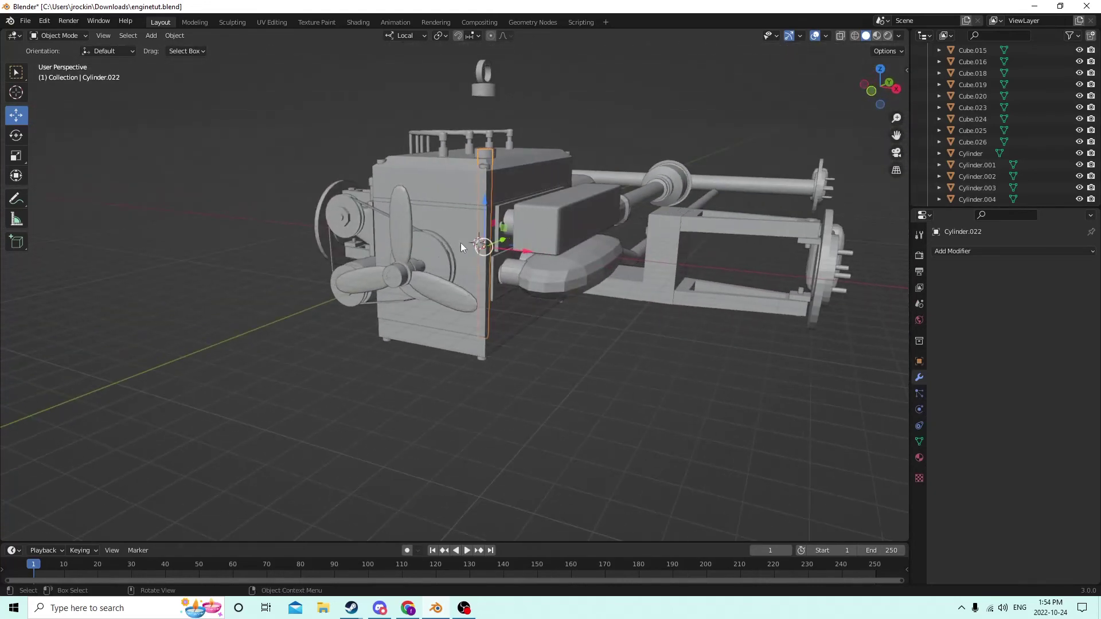
- Duplicate the rod in place and select the thin gasket between the cylinder head and engine block
middle_click_drag(471, 205, 472, 195)
left_click(474, 196)
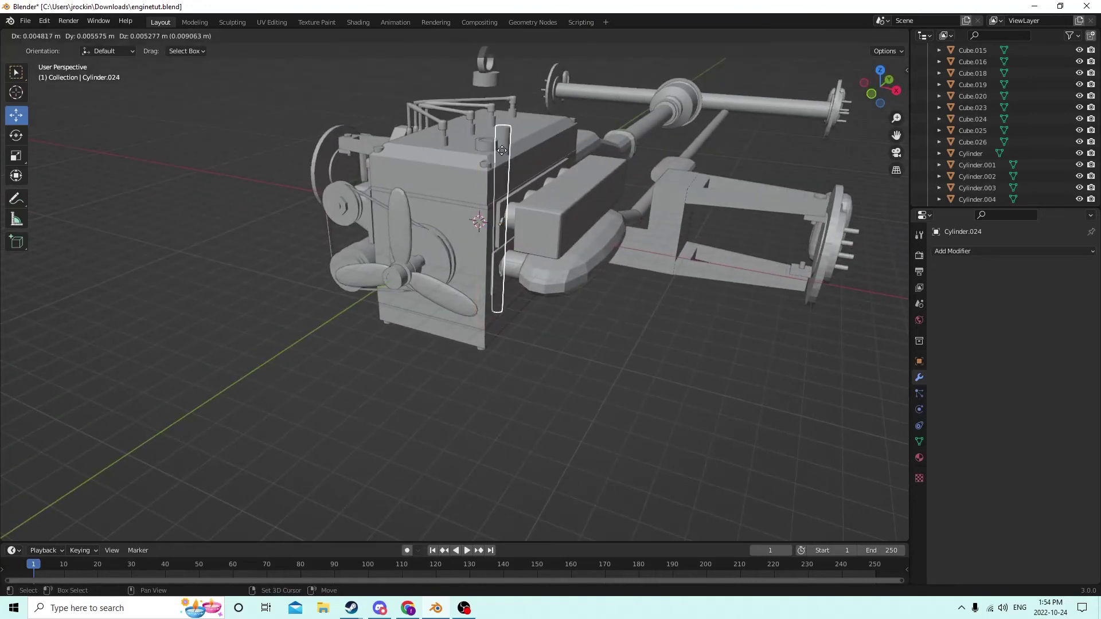
left_click(462, 202, "shift")
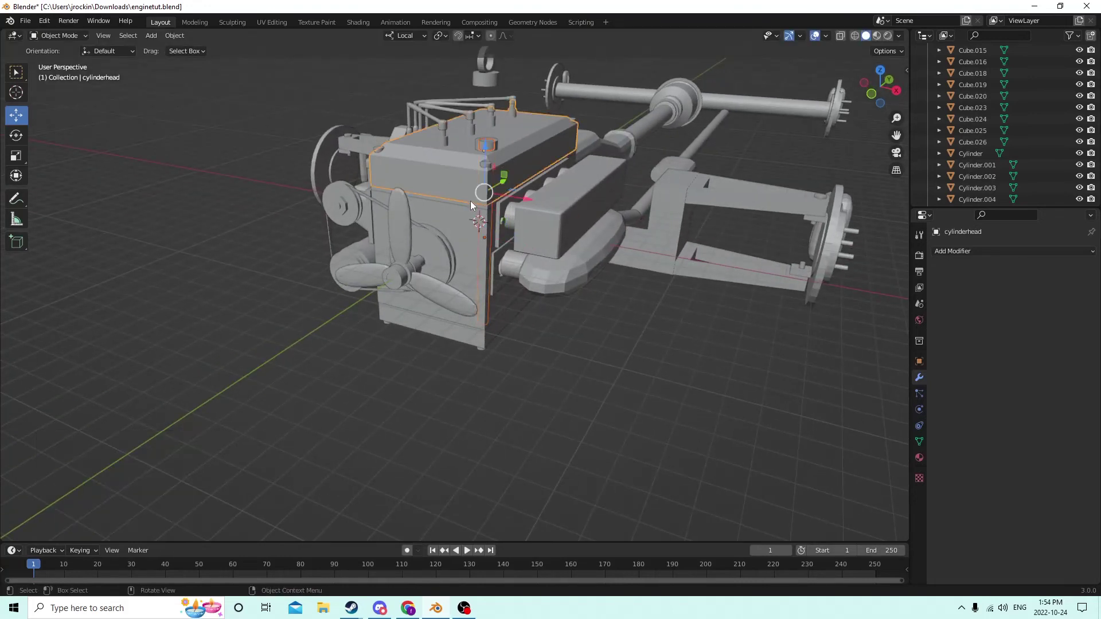
left_click(462, 203)
left_click(463, 202)
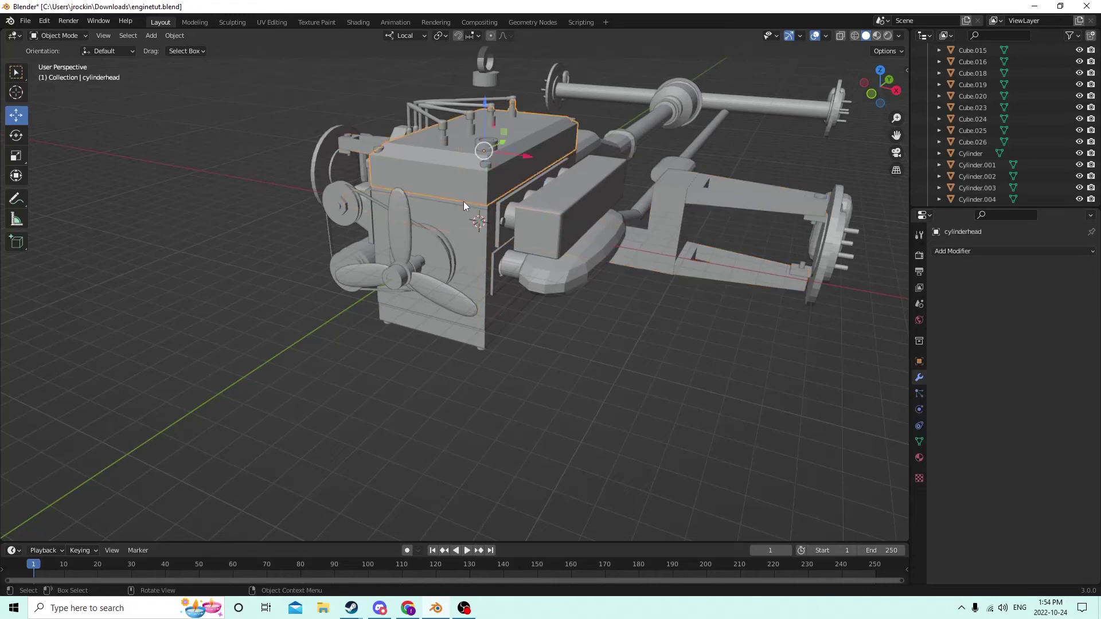
left_click(470, 202)
middle_click_drag(472, 205, 473, 142)
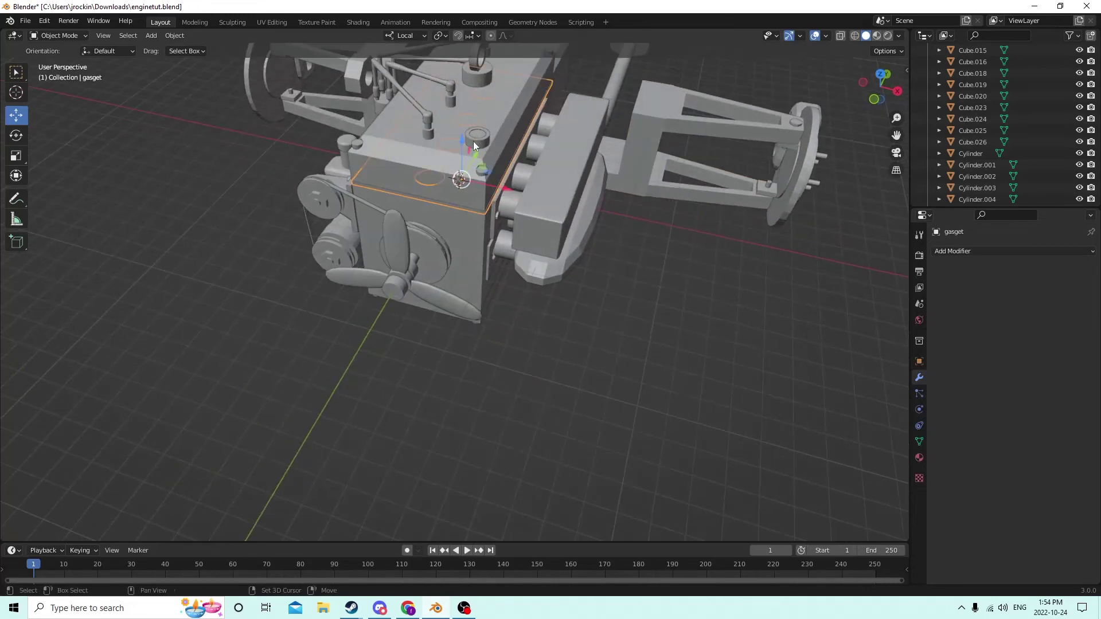
left_click(476, 133, "shift")
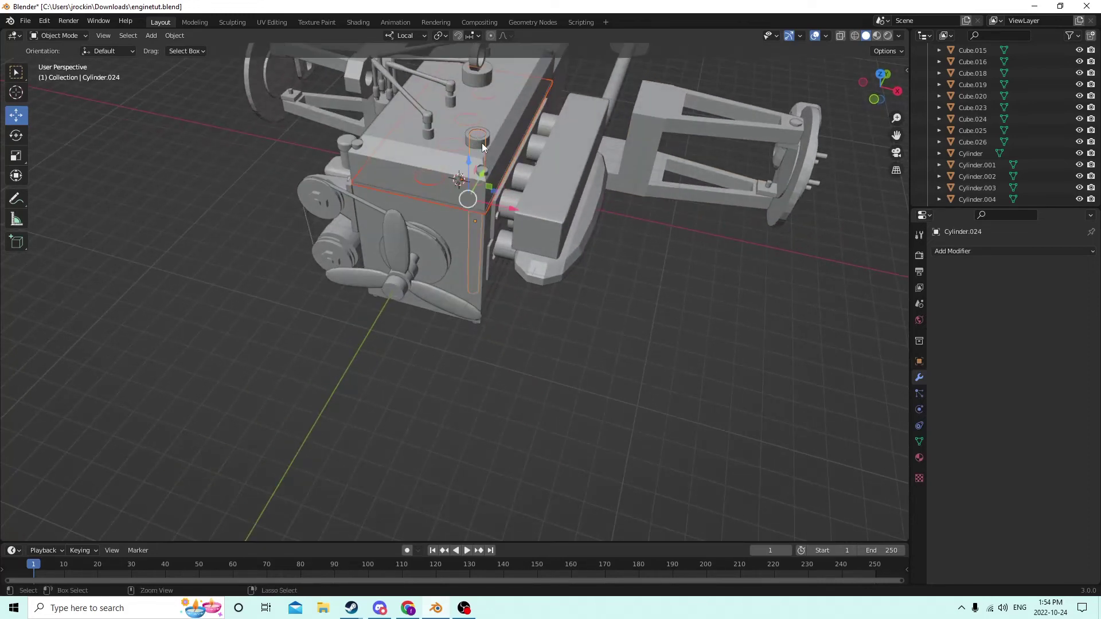
middle_click_drag(444, 93, 469, 129)
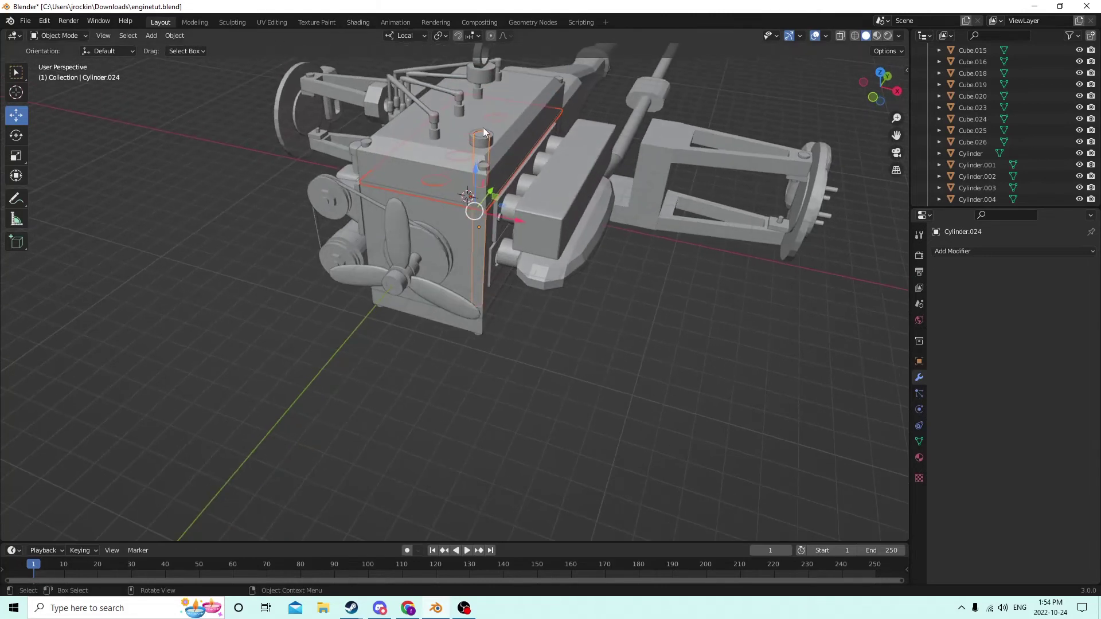
left_click(483, 133)
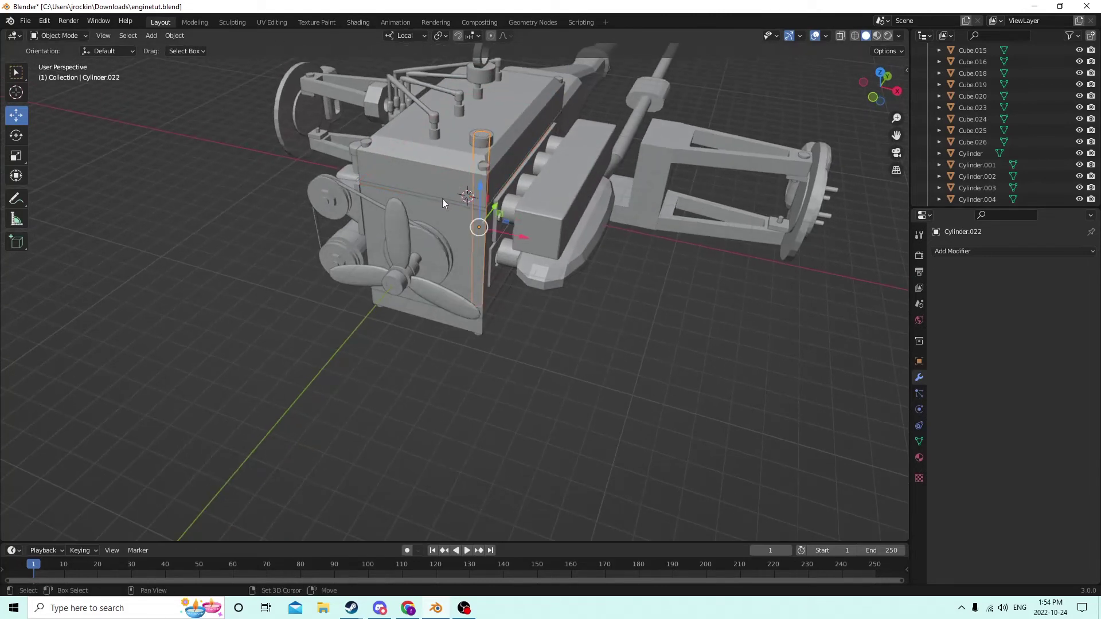
left_click(442, 197)
left_click(482, 136)
scroll(458, 157, "up", 3)
left_click(474, 148)
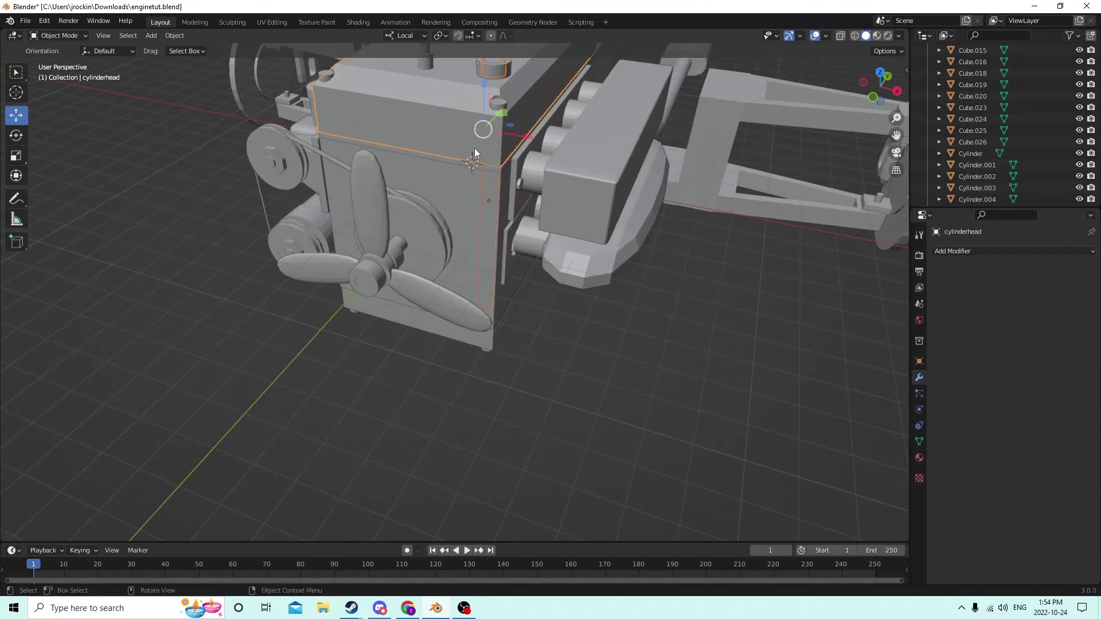
scroll(495, 89, "down", 1)
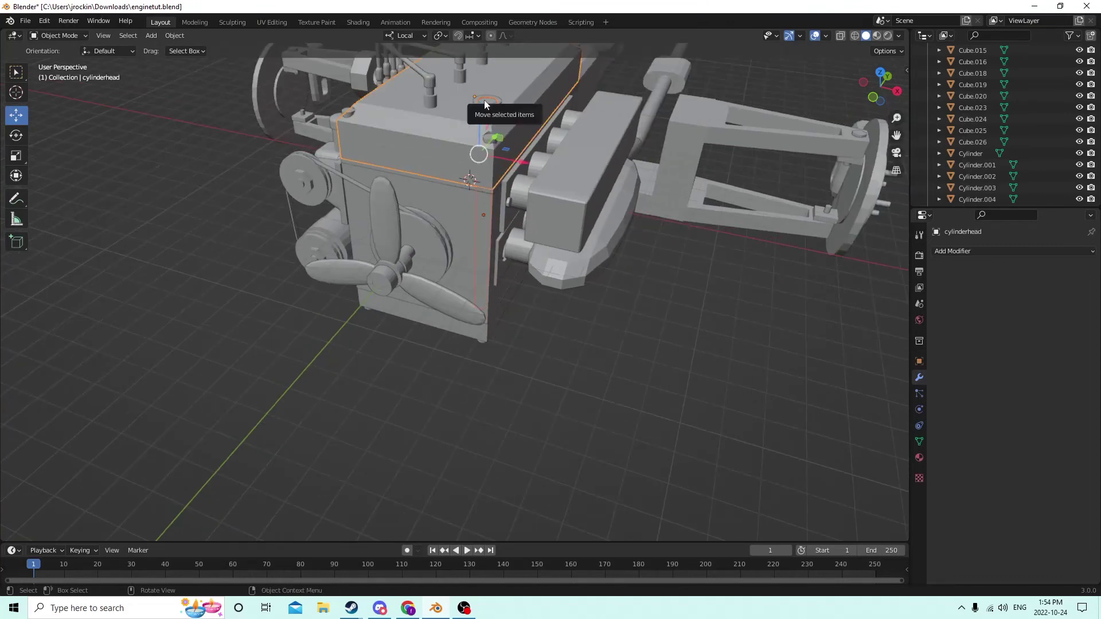
left_click(486, 104)
middle_click_drag(486, 103, 450, 142)
scroll(450, 142, "up", 2)
scroll(453, 143, "up", 2)
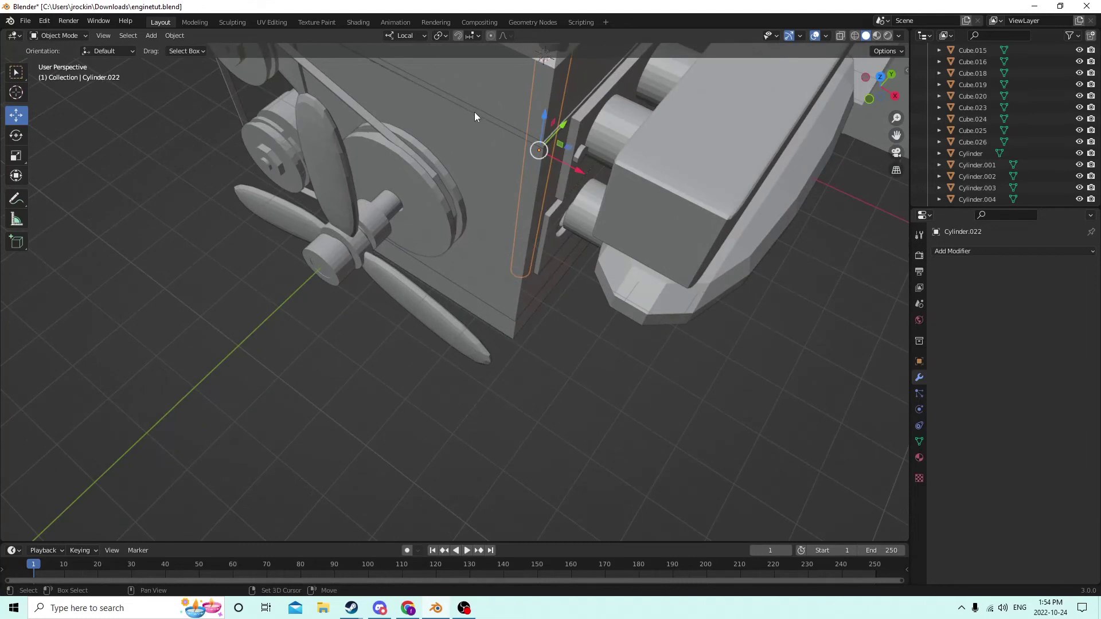
left_click(477, 109, "shift")
left_click(477, 112, "shift")
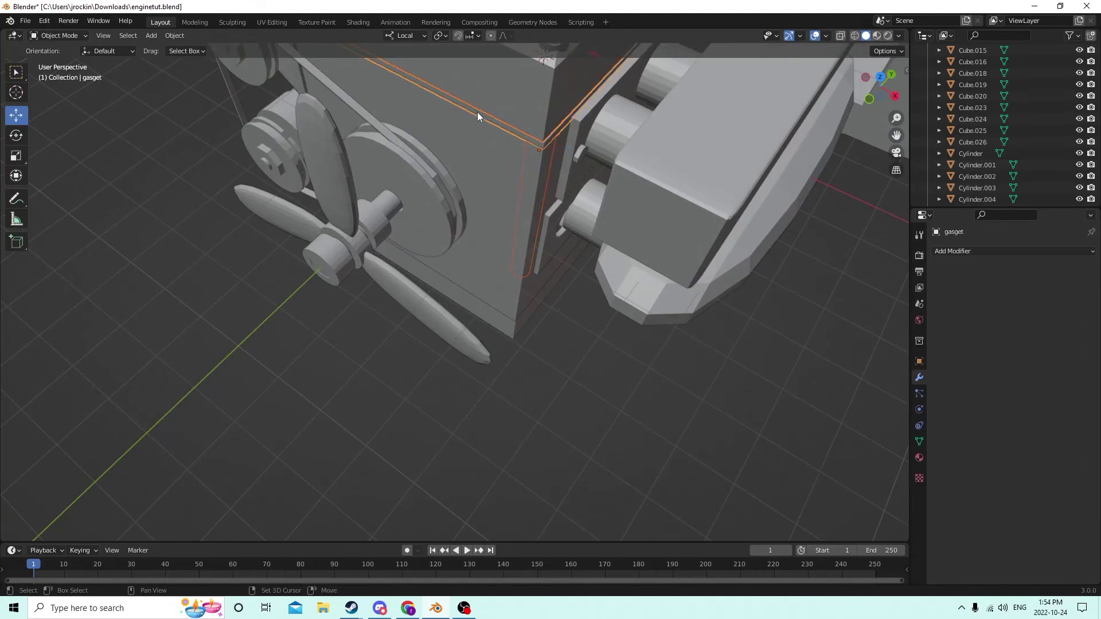
left_click(487, 109, "shift")
middle_click_drag(487, 109, 525, 85)
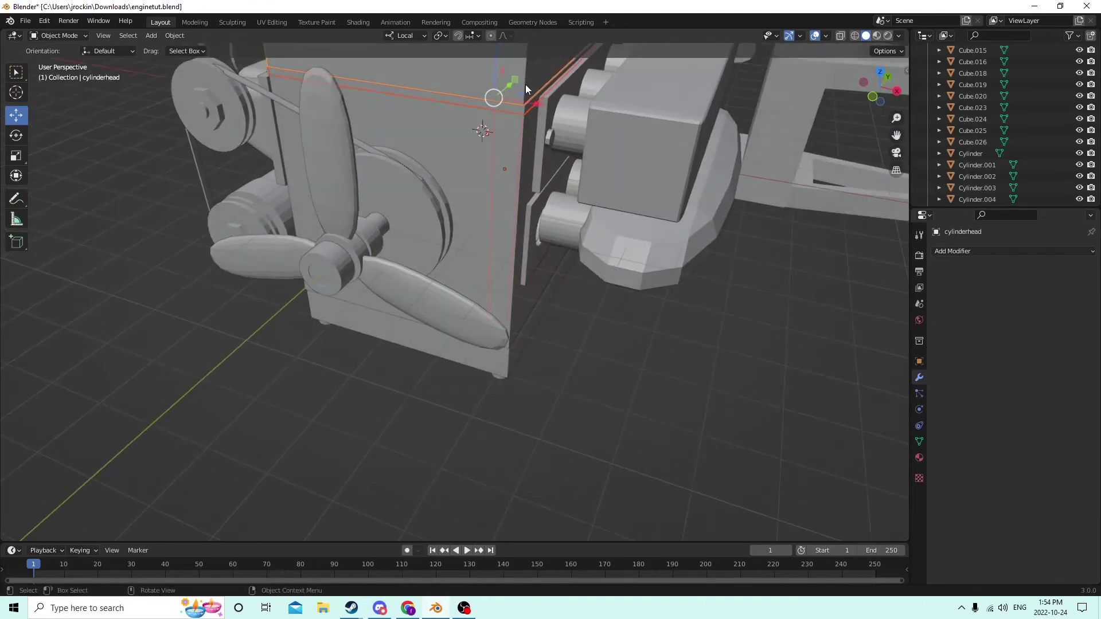
scroll(524, 85, "down", 2)
left_click(439, 128, "shift")
left_click(441, 126, "shift")
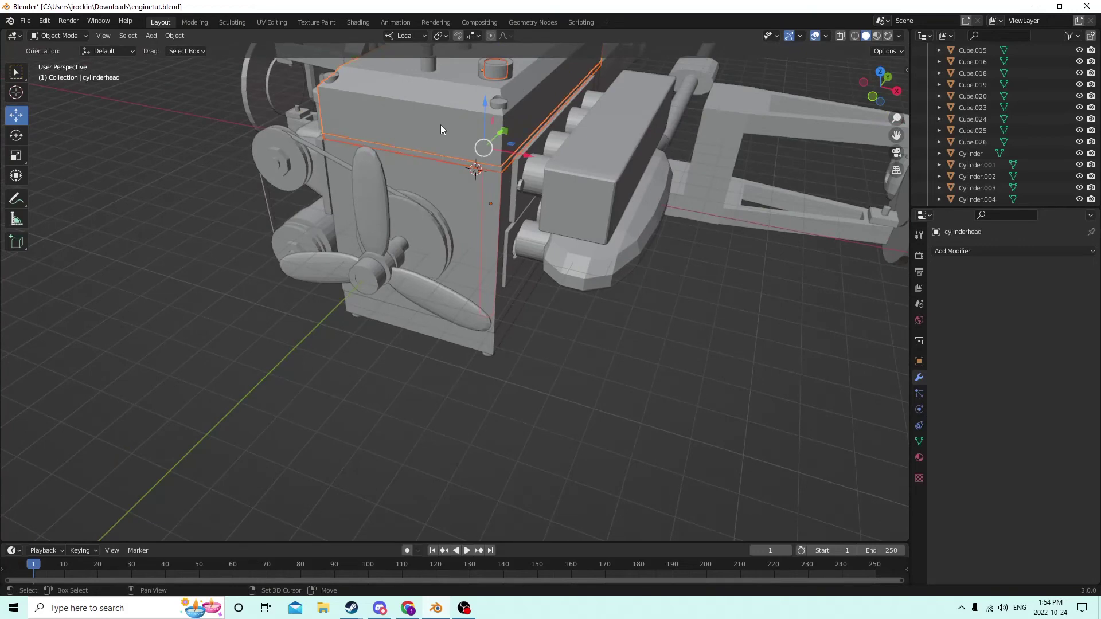
middle_click_drag(440, 125, 561, 276)
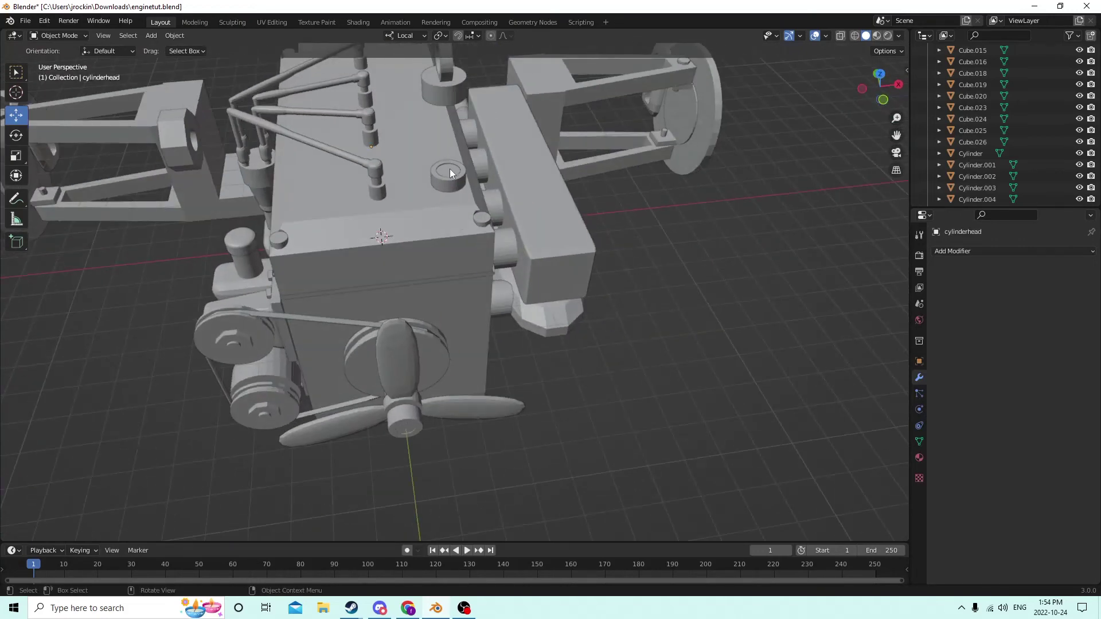
- Subtract the duplicated rod from the thin gasket under the cylinder head with Bool Tool's Auto Boolean Difference
left_click(450, 169)
scroll(558, 339, "up", 2)
middle_click_drag(558, 339, 470, 238)
scroll(517, 236, "up", 5)
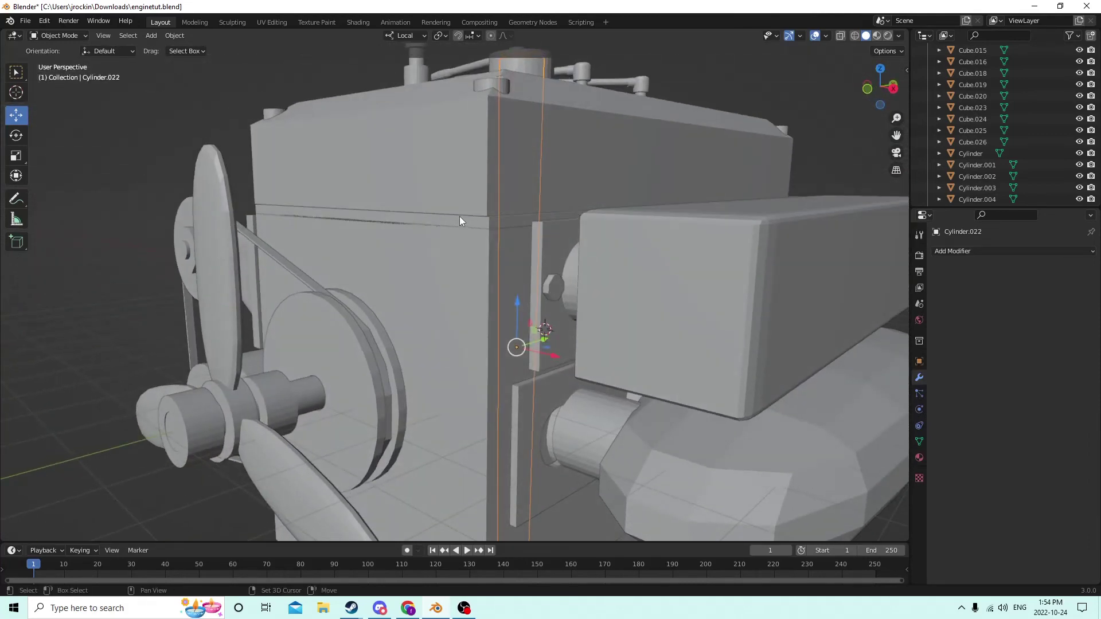
left_click(461, 219)
scroll(466, 219, "down", 2)
middle_click_drag(482, 227, 498, 241)
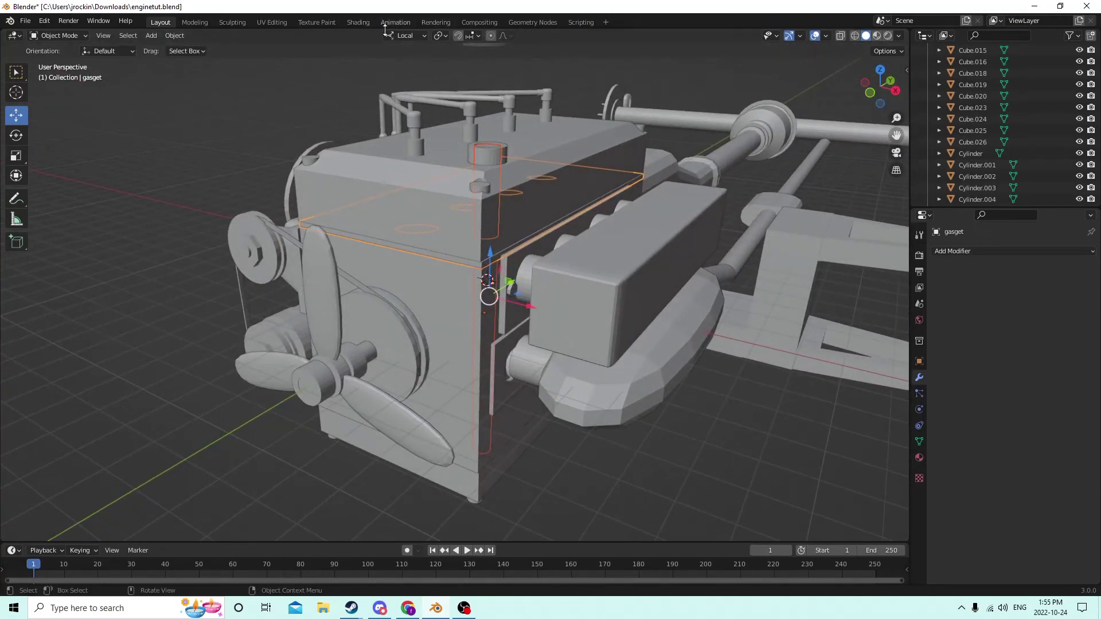
left_click(174, 35)
mouse_move(194, 416)
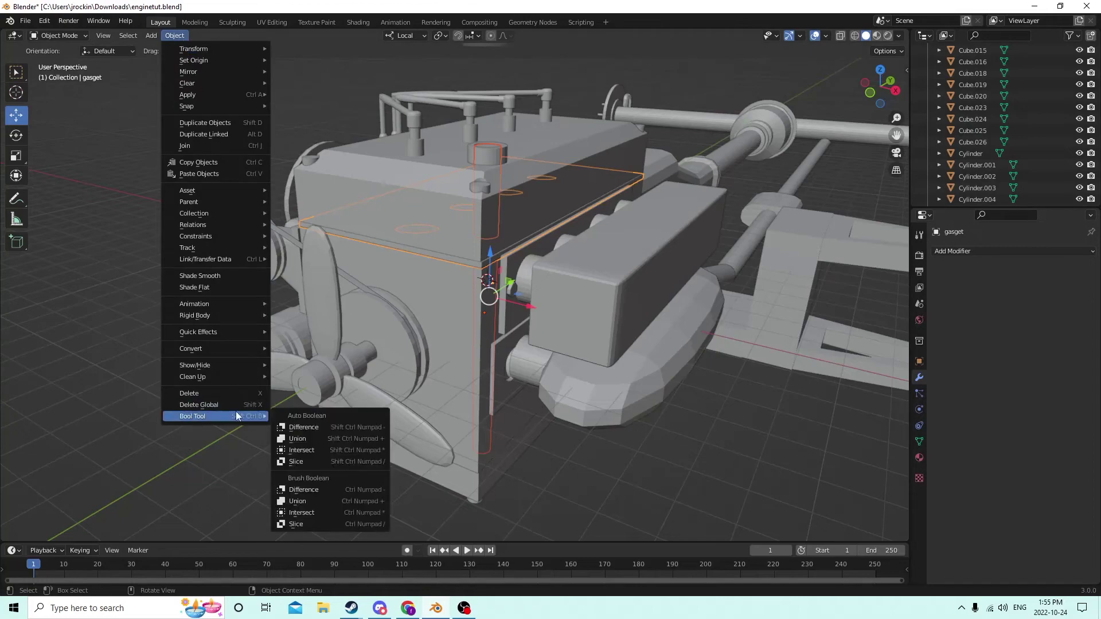
left_click(342, 425)
- Raise the remaining rod out of the cylinder head by about 0.025 m along its local Z axis
middle_click_drag(480, 304, 406, 348)
left_click(454, 315)
left_click(406, 320)
left_click(367, 315)
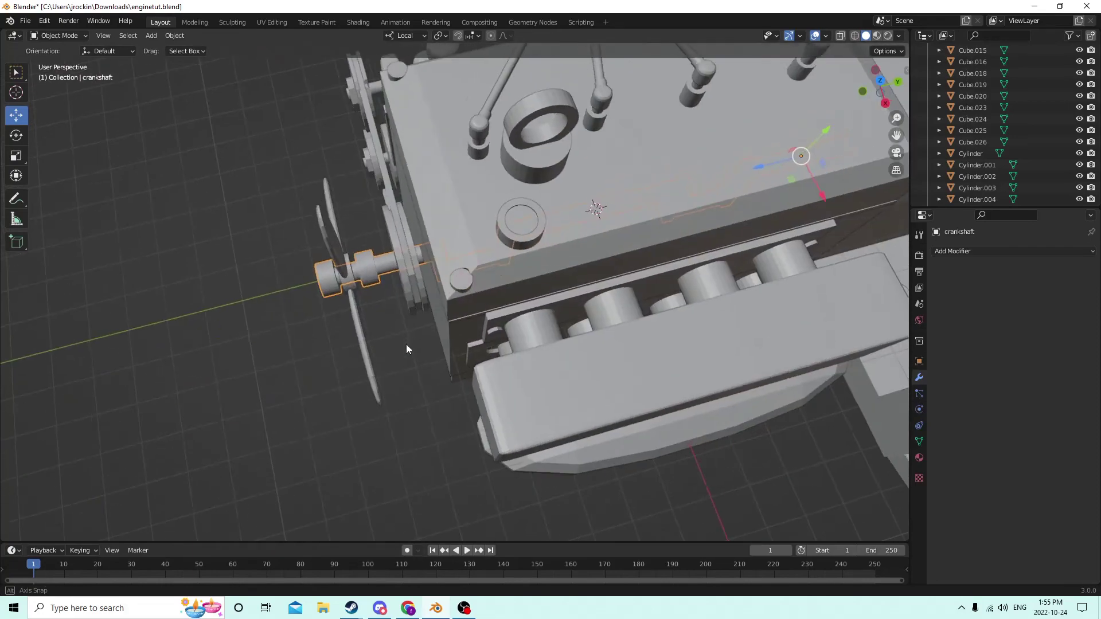
left_click(519, 216)
middle_click_drag(518, 215, 414, 276)
left_click_drag(359, 285, 531, 289)
middle_click_drag(531, 289, 394, 195)
mouse_move(453, 271)
middle_mouse_down()
mouse_move(417, 206)
mouse_move(455, 262)
middle_mouse_up()
left_click_drag(455, 262, 454, 201)
middle_click_drag(454, 201, 425, 294)
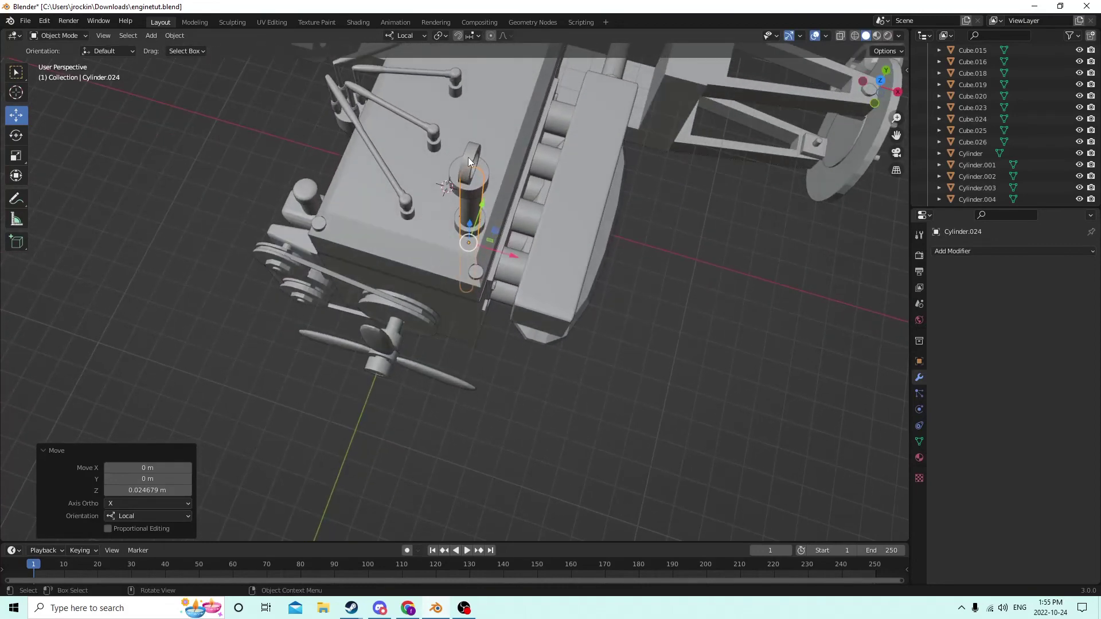
- Nudge the ring-topped dipstick handle about 0.0006 m along its local Z axis to center it over the rod
middle_click_drag(467, 157, 502, 245)
left_click(471, 220)
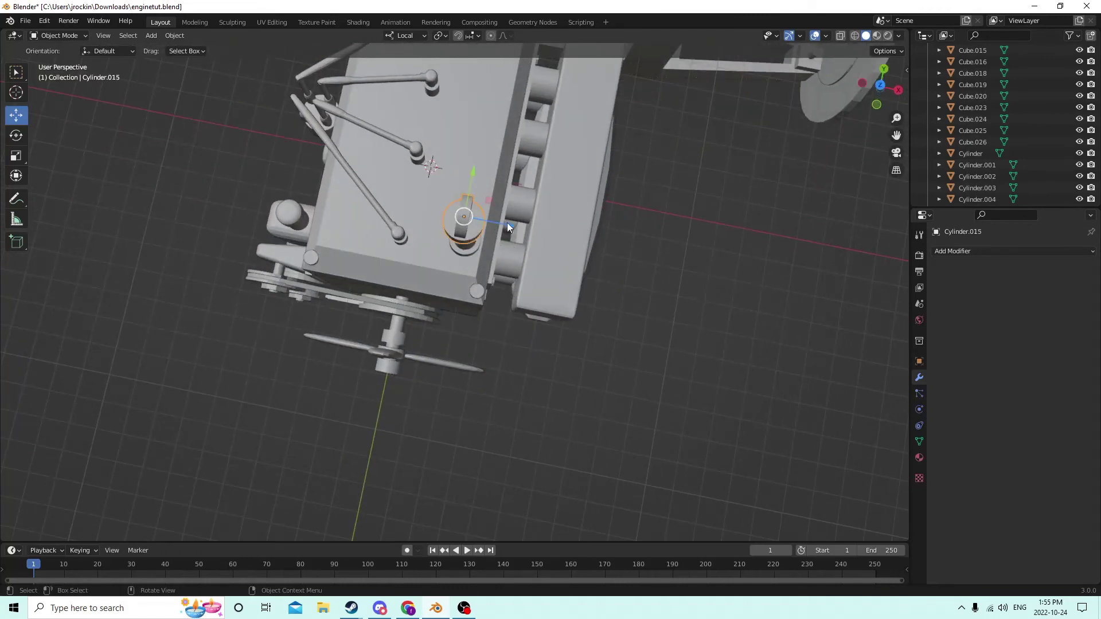
left_click_drag(507, 223, 510, 212)
middle_click_drag(511, 208, 526, 105)
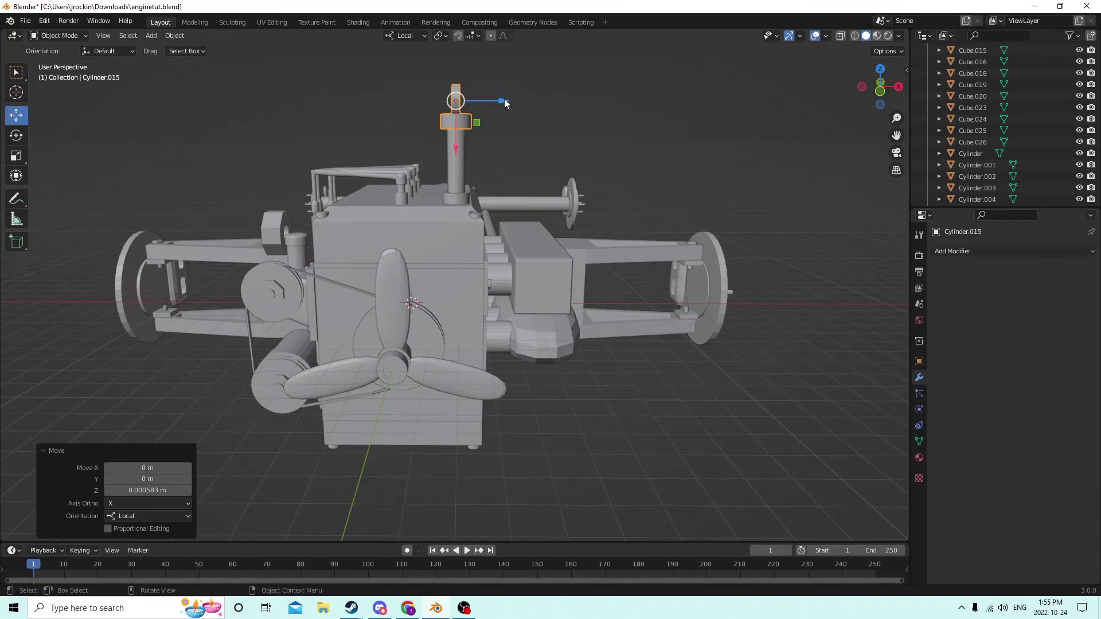
left_click_drag(504, 99, 504, 100)
middle_click_drag(503, 99, 551, 181)
- Thin the dipstick rod by scaling it 0.330 in local X and 0.380 in local Y
left_click(470, 169)
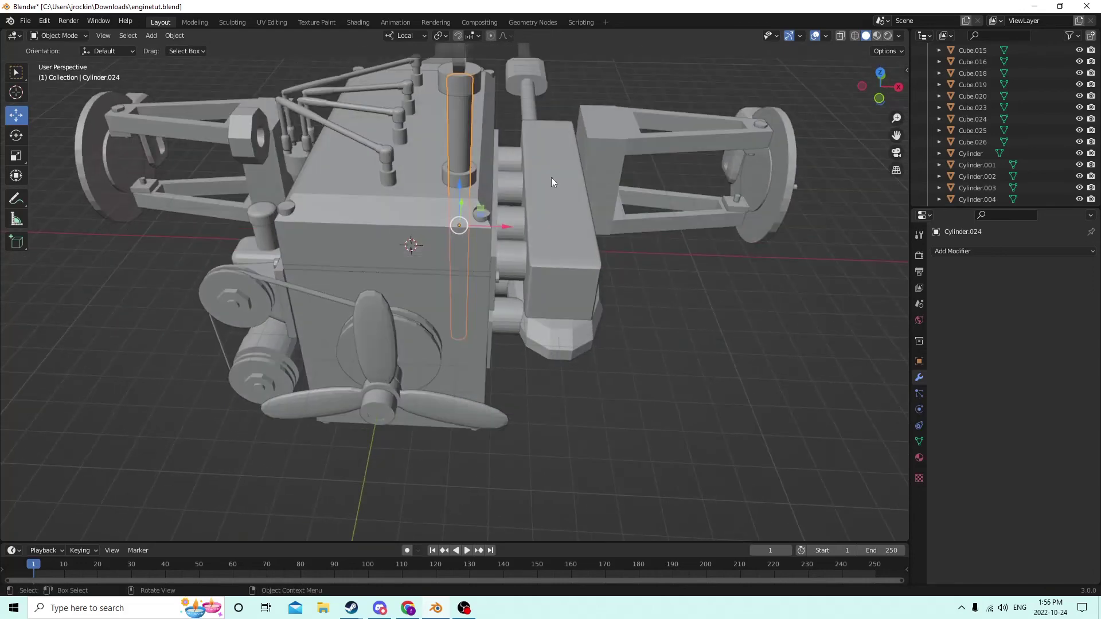
left_click(23, 157)
left_click_drag(502, 224, 469, 216)
middle_click_drag(469, 217, 337, 222)
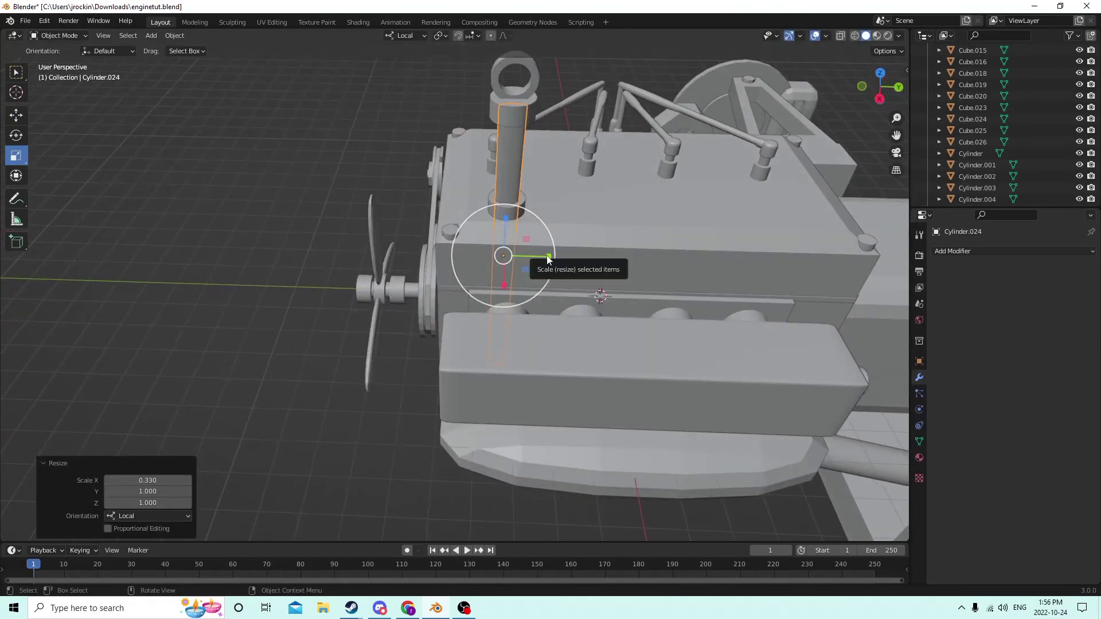
left_click_drag(547, 258, 518, 247)
middle_click_drag(518, 248, 575, 246)
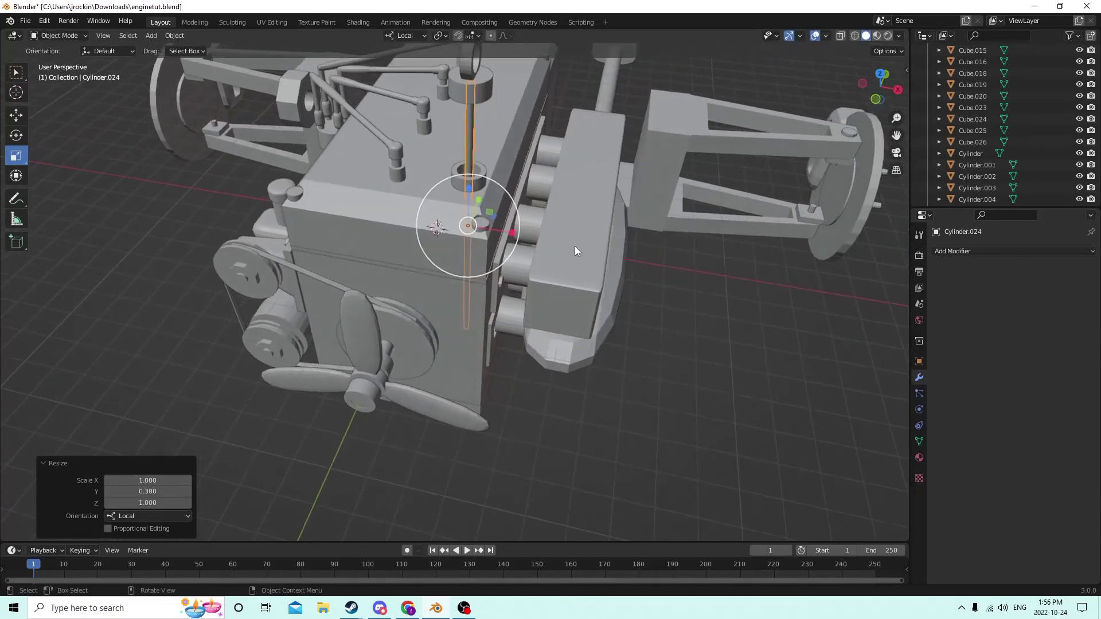
- Flatten and shorten the dipstick rod further by scaling it 0.515 in local X and 0.947 in local Z
left_click_drag(510, 228, 487, 225)
right_click(497, 222)
middle_click_drag(487, 226, 516, 217)
middle_click_drag(478, 210, 476, 153)
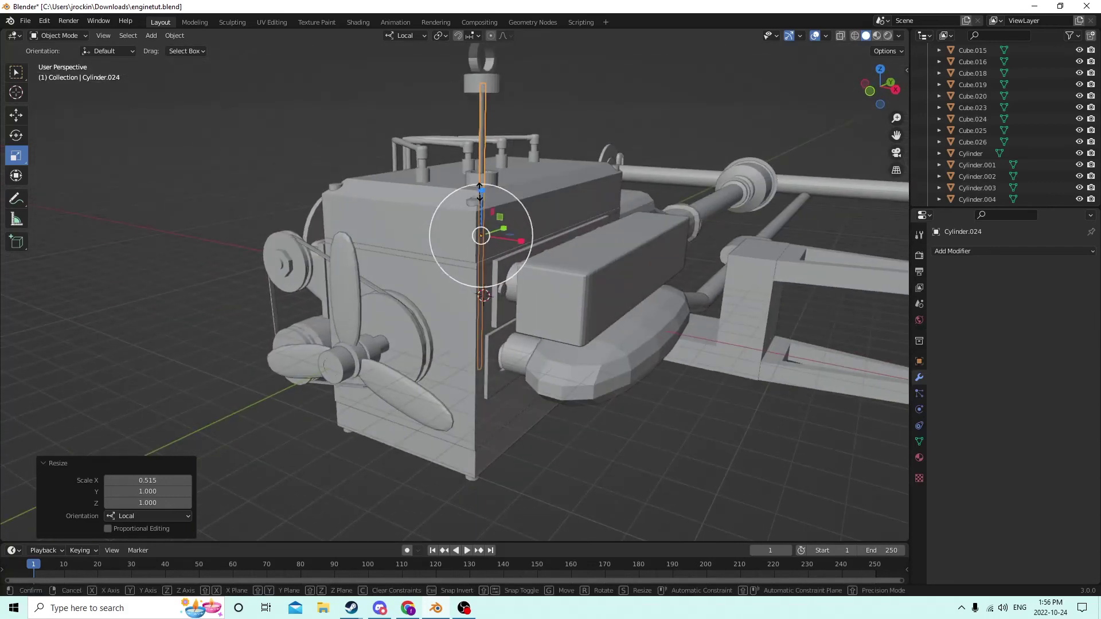
left_click_drag(479, 189, 479, 193)
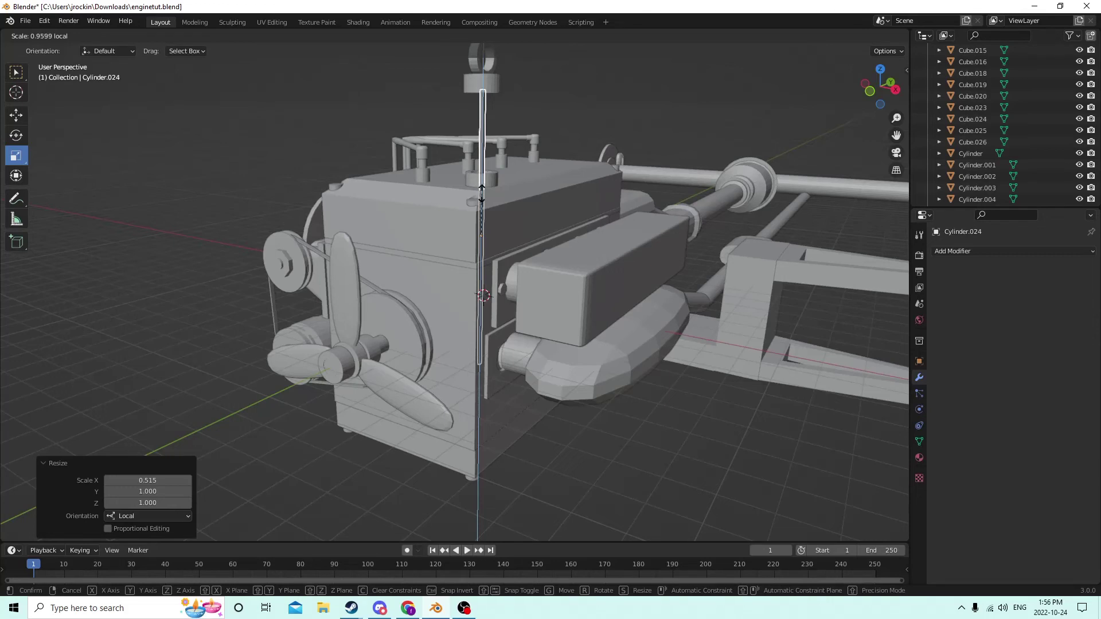
left_click_drag(479, 193, 476, 194)
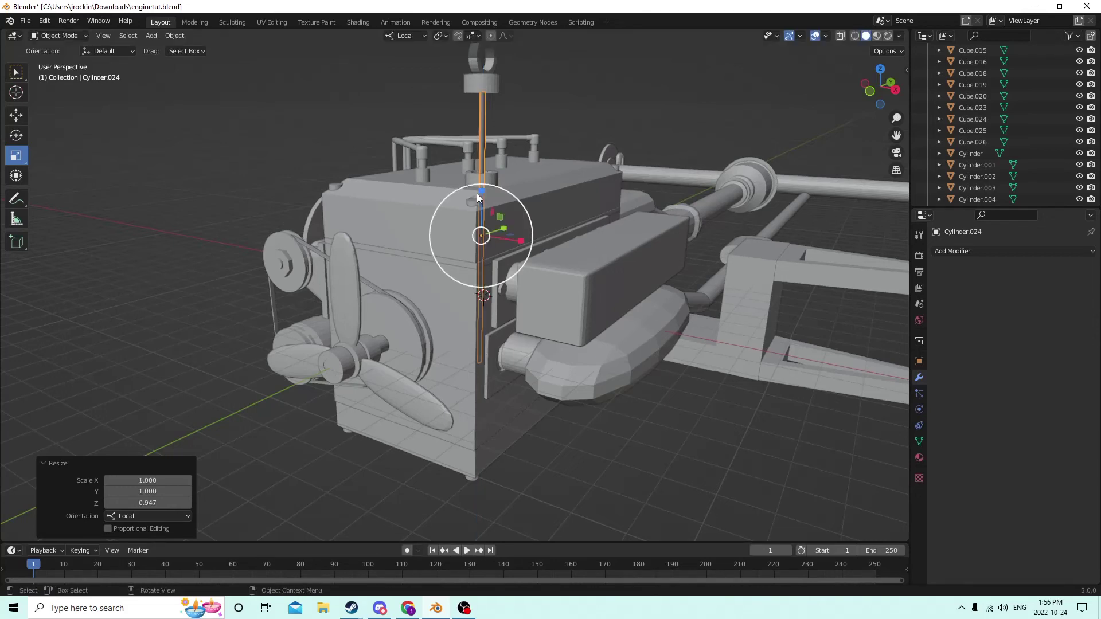
- Raise the thinned dipstick rod along its local Z axis until its top meets the handle
left_click(19, 118)
left_click_drag(481, 192, 480, 177)
middle_click_drag(480, 177, 462, 164)
- Lower the dipstick rod and ring handle together about 0.0256 m along the handle's local X axis, seating them in the cylinder head
left_click(482, 123)
middle_click_drag(482, 122, 469, 75)
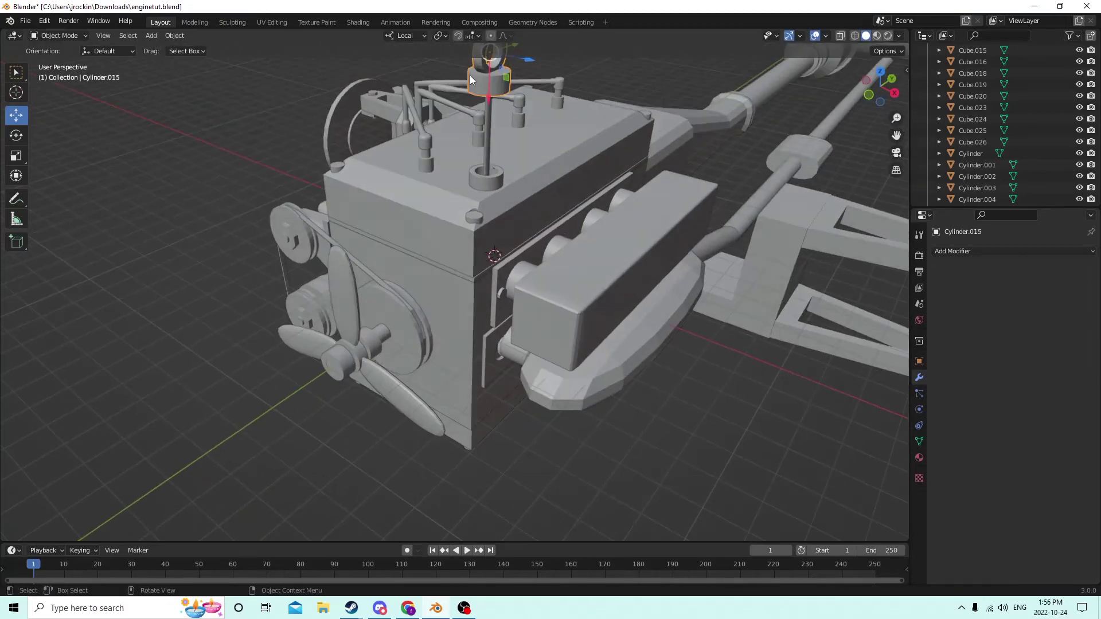
left_click(486, 127, "shift")
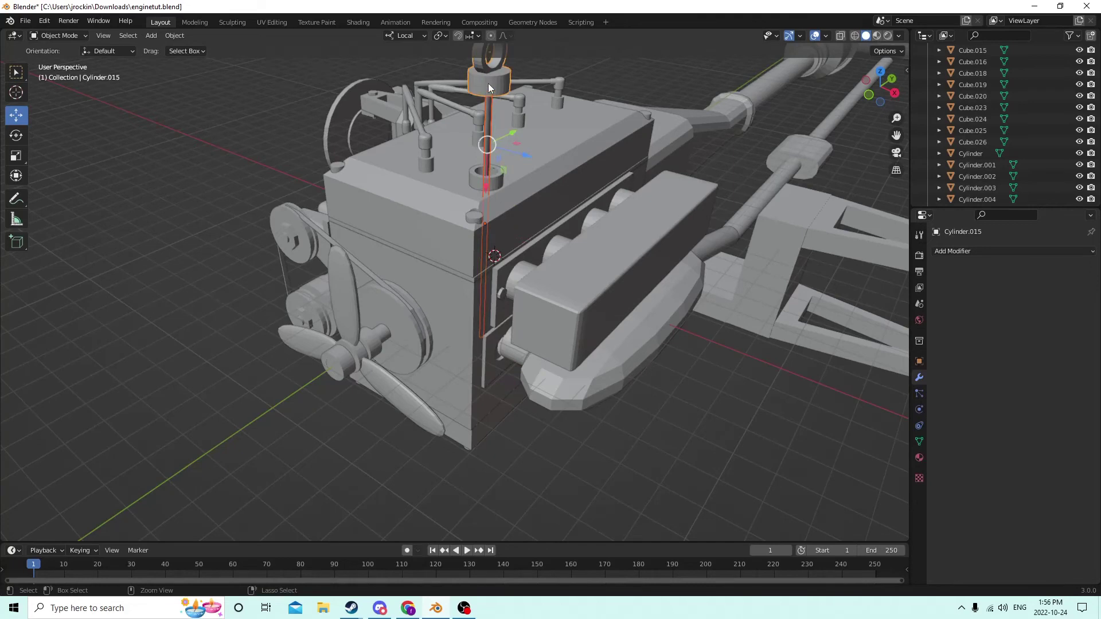
left_click(484, 101, "shift")
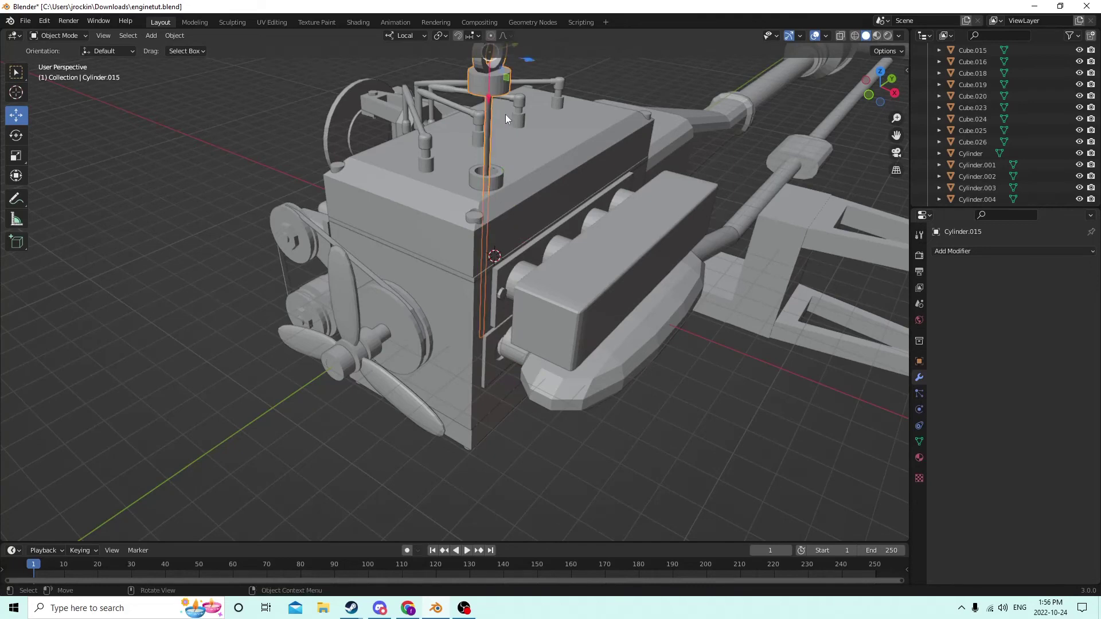
mouse_move(504, 114)
middle_mouse_down()
mouse_move(549, 70)
mouse_move(484, 120)
middle_mouse_up()
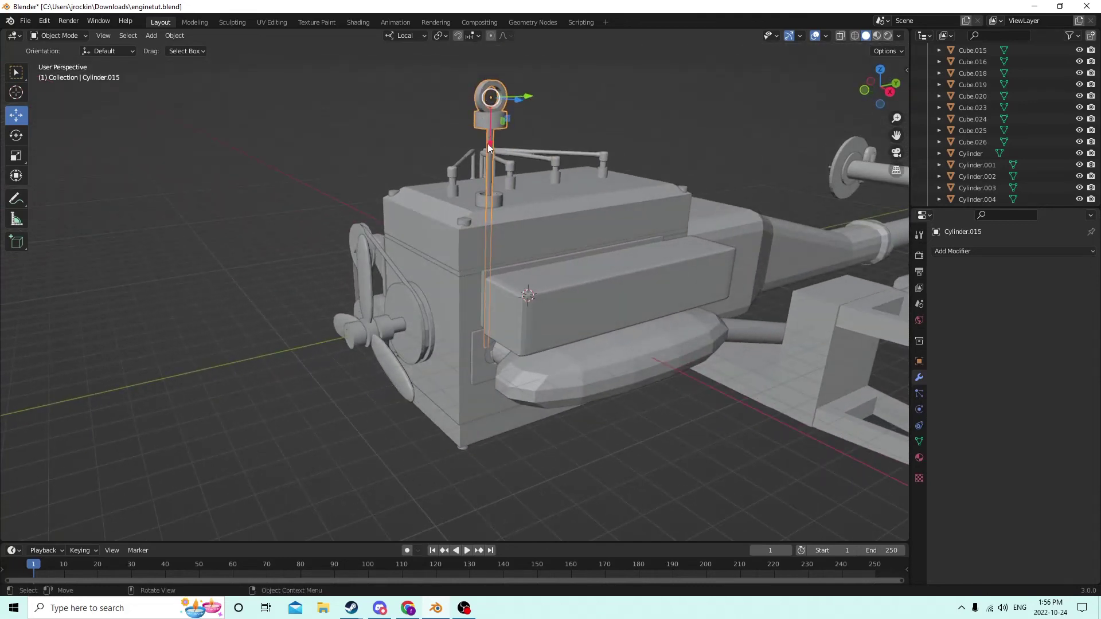
left_click_drag(487, 143, 496, 227)
middle_click_drag(495, 227, 435, 150)
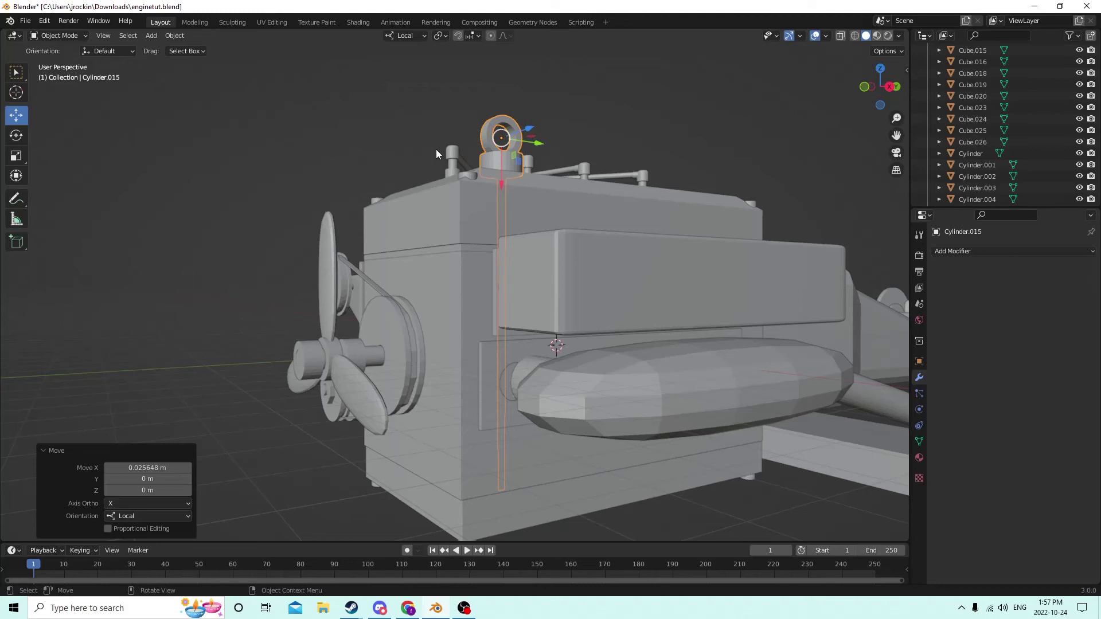
- Try shifting the linked faces of the lower manifold's mounting plate about 0.0024 m along local Y, and undo the move
middle_click_drag(436, 154, 702, 406)
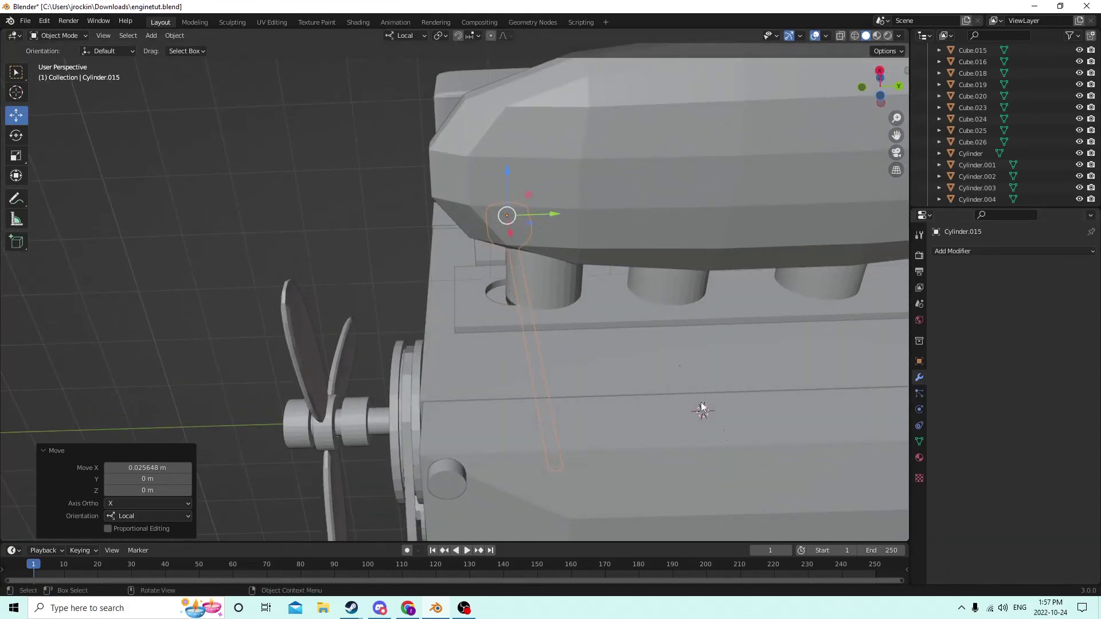
left_click(610, 314)
middle_click_drag(610, 314, 743, 306)
key("Tab")
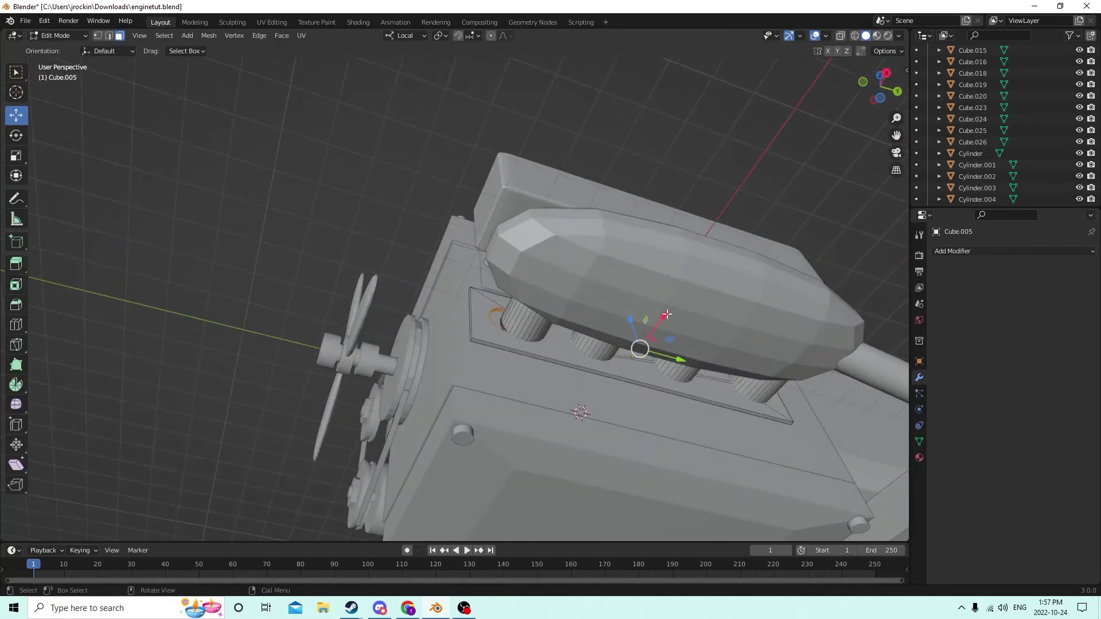
middle_click_drag(666, 314, 619, 309)
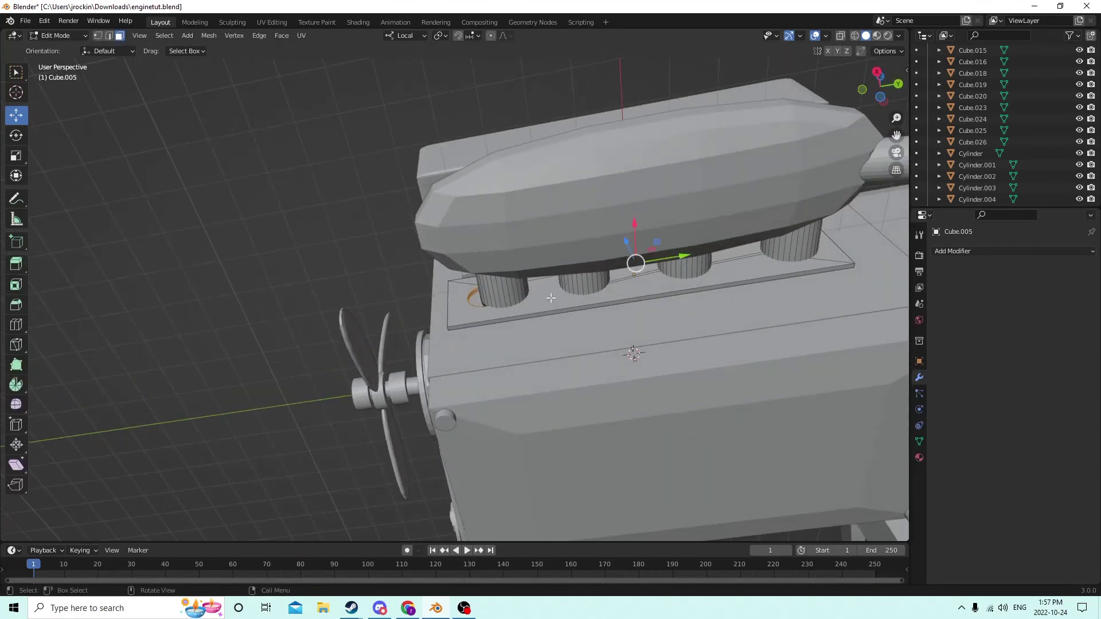
left_click(121, 304)
key("l")
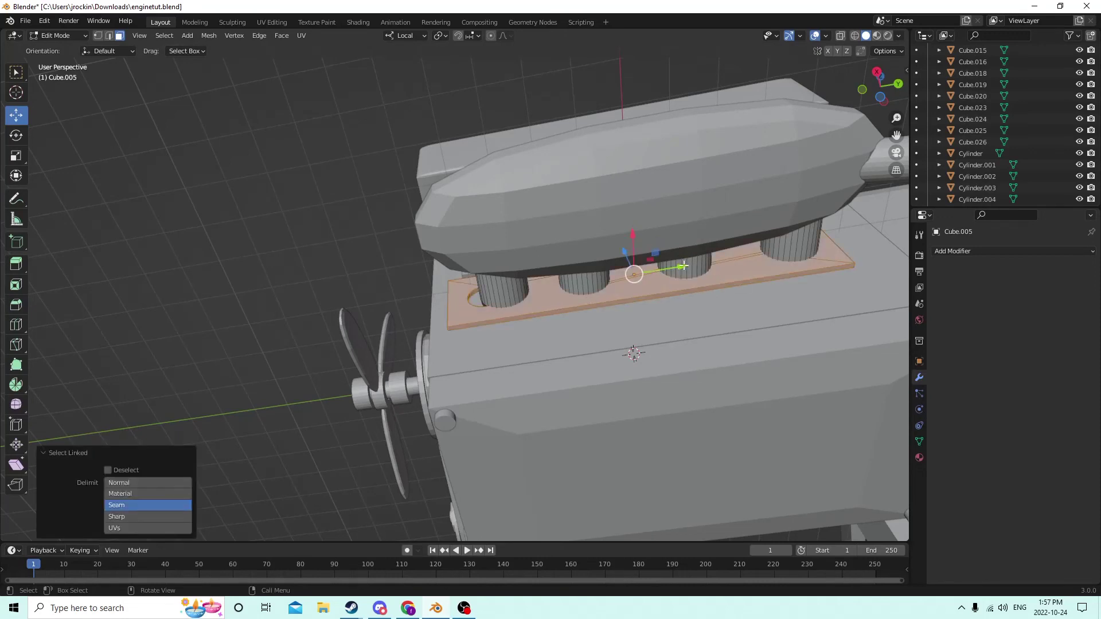
left_click_drag(683, 265, 694, 267)
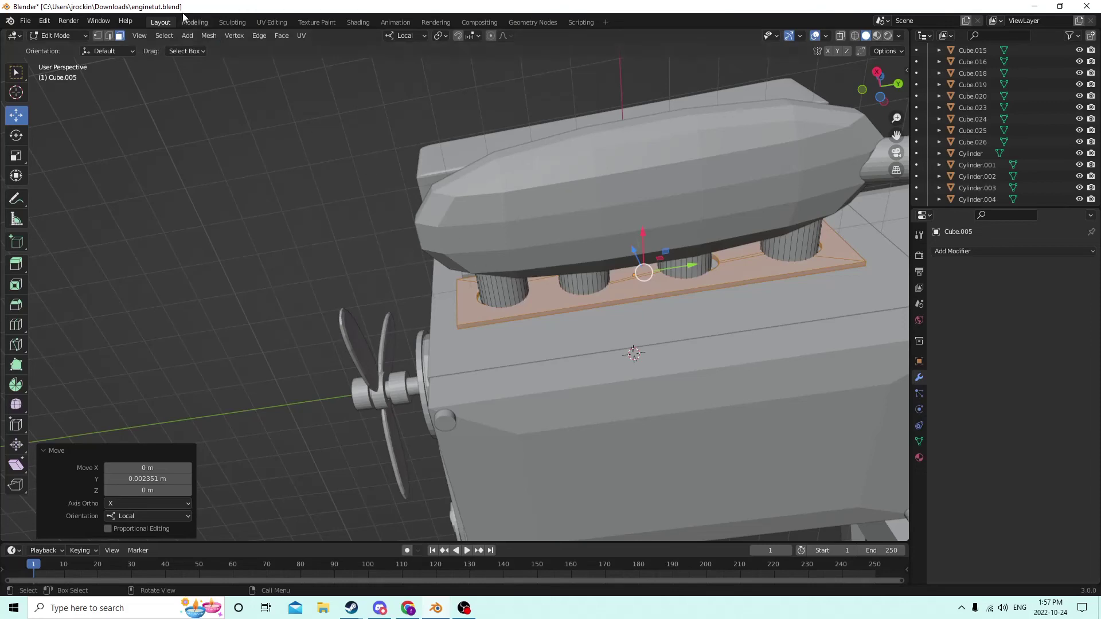
left_click(44, 20)
left_click(63, 35)
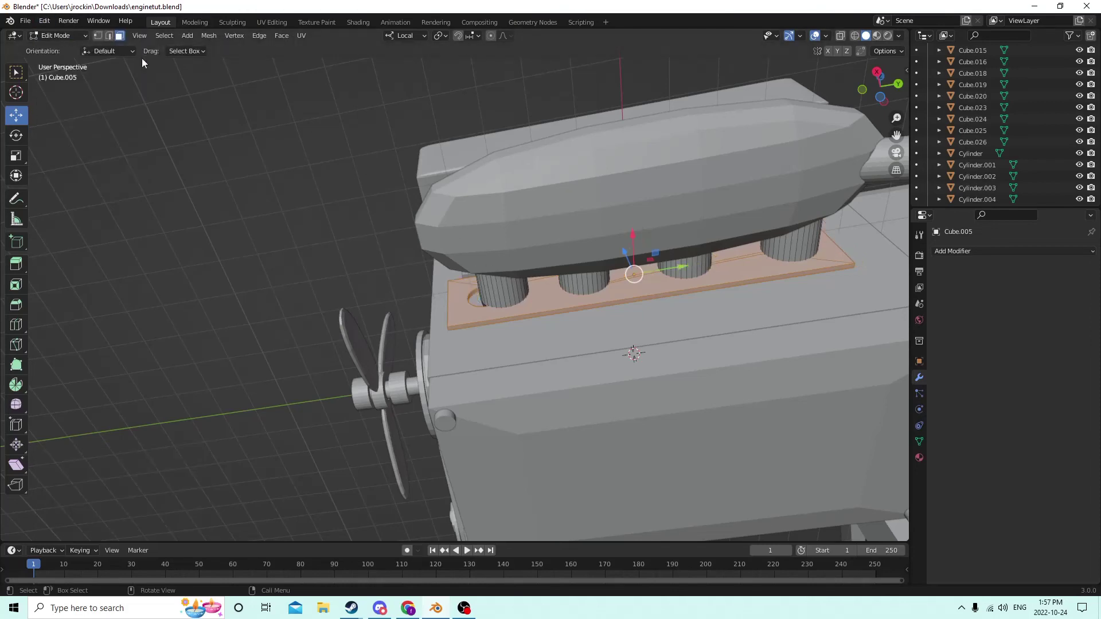
- Move the mounting plate with its four pipe stubs outward, clear of the lower manifold, and reopen its mesh for editing
middle_click_drag(444, 172, 576, 284)
key("Tab")
left_click_drag(581, 290, 757, 321)
middle_click_drag(757, 321, 720, 225)
key("Tab")
middle_click_drag(544, 218, 540, 250)
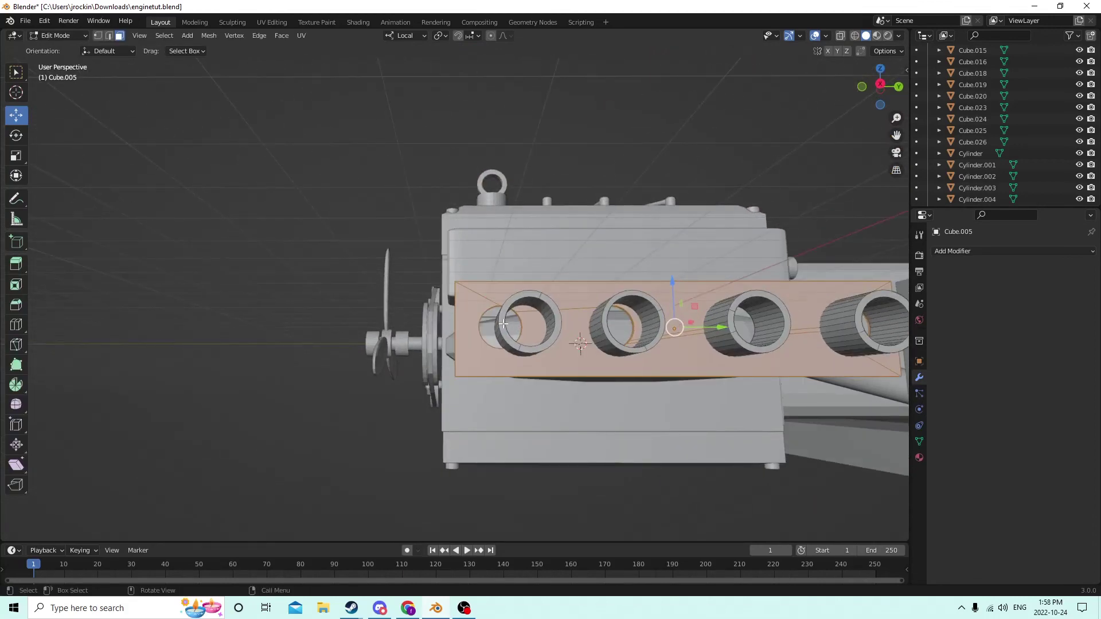
- Select the linked faces of the mounting plate's fan-end pipe stub and shift the stub along local Y toward its hole
key("l")
left_click(278, 280)
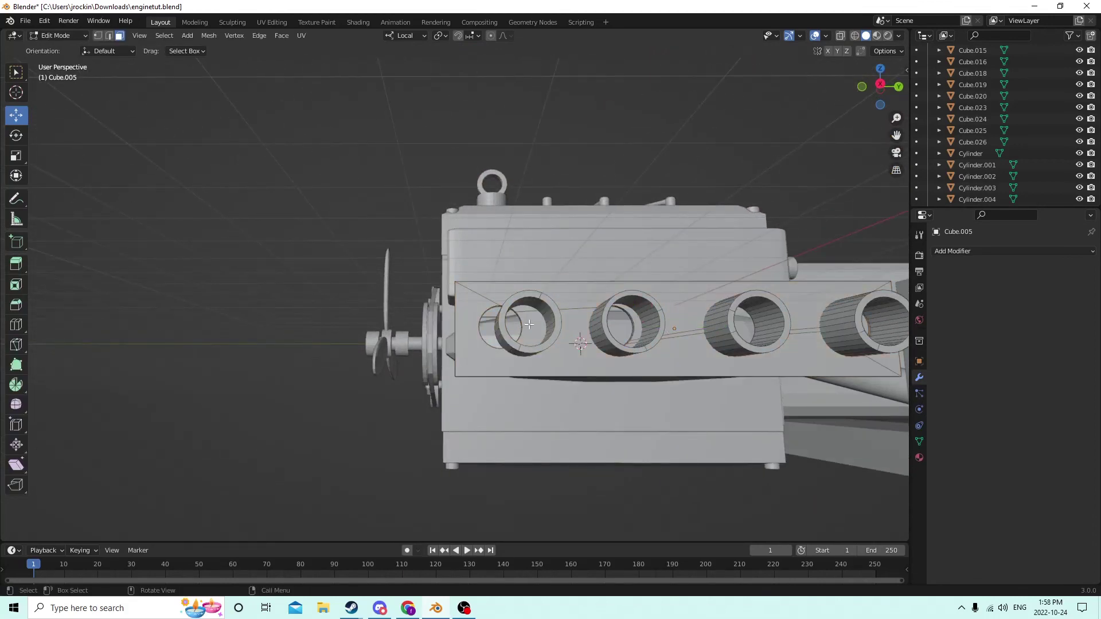
key("l")
middle_click_drag(503, 322, 533, 355)
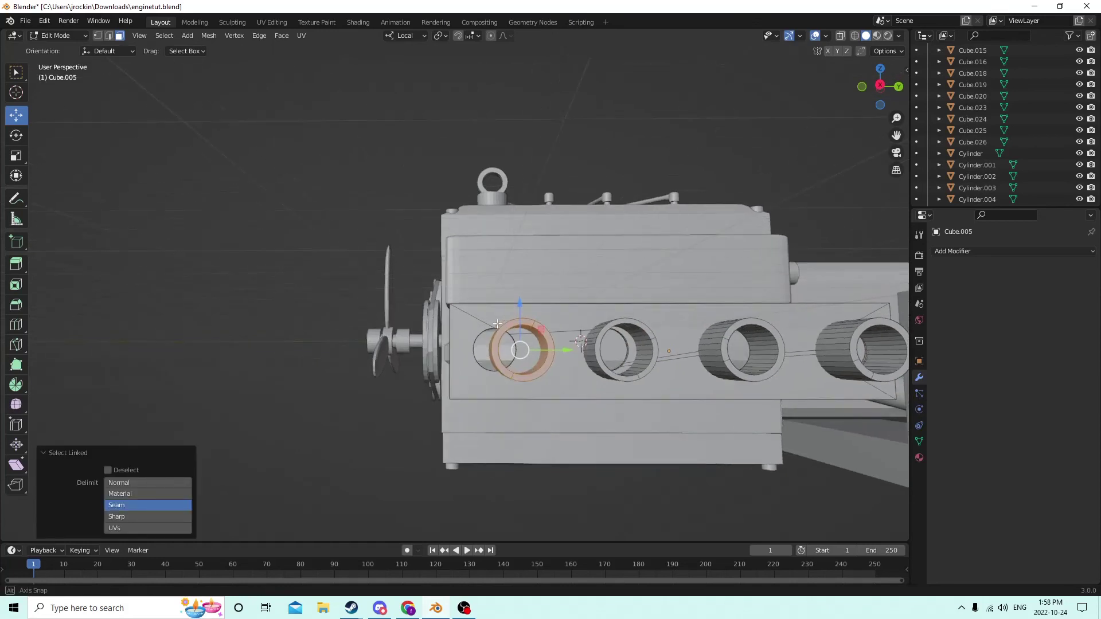
left_click_drag(567, 351, 538, 350)
middle_click_drag(537, 350, 821, 453)
key("Tab")
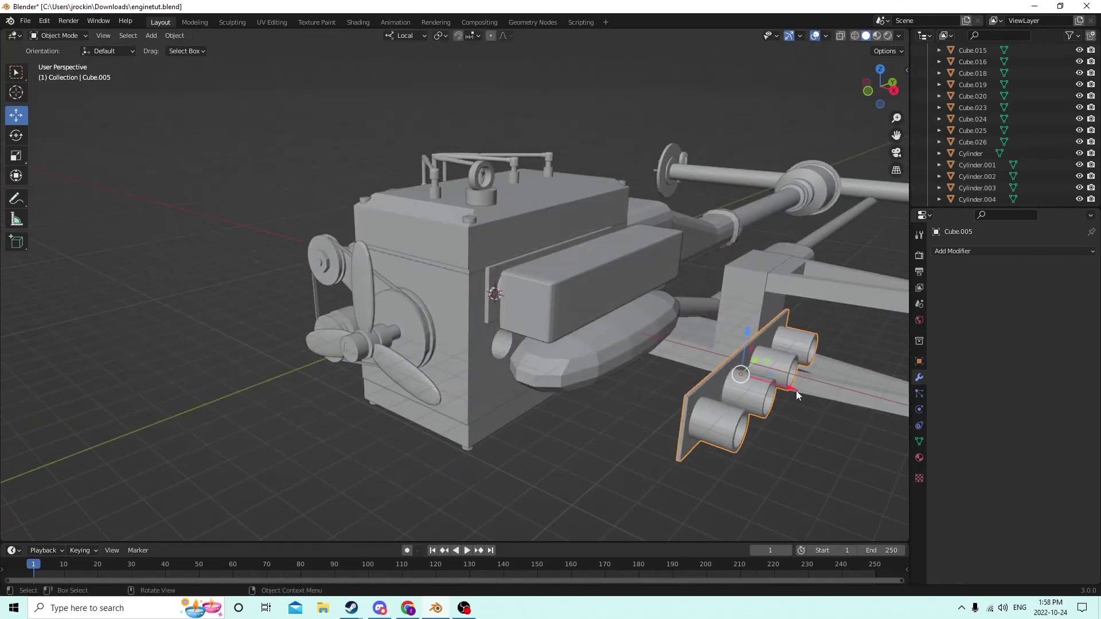
- Move the mounting plate with its pipe stubs back about 0.0736 m along its local X axis, against the engine block
middle_click_drag(795, 390, 676, 215)
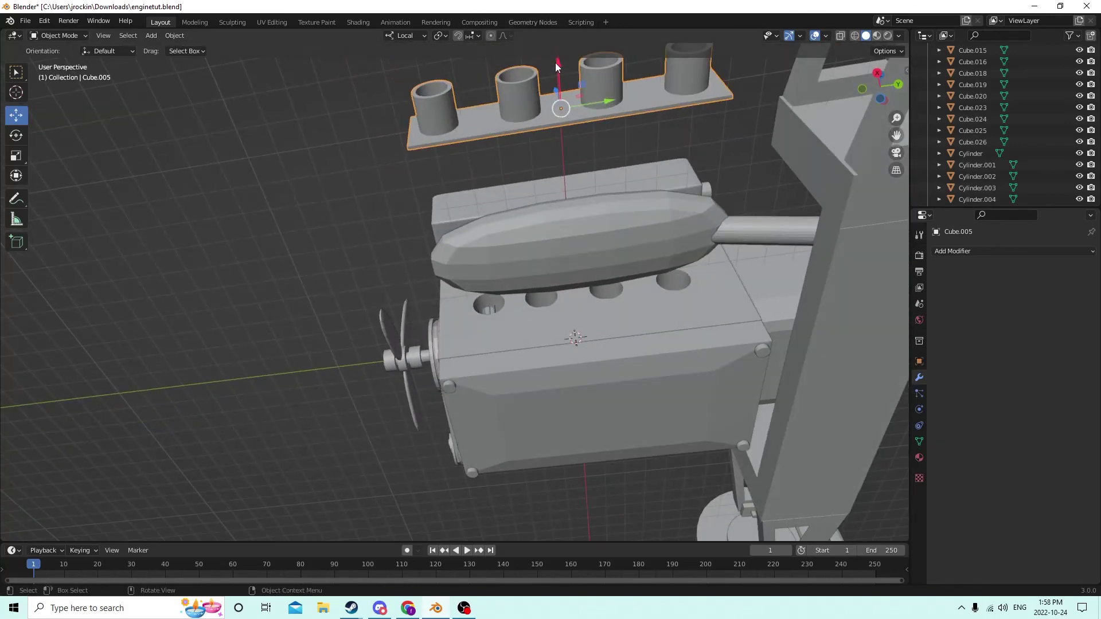
left_click_drag(558, 63, 614, 247)
middle_click_drag(614, 248, 717, 318)
scroll(716, 317, "up", 2)
middle_click_drag(656, 268, 645, 250)
scroll(633, 301, "up", 1)
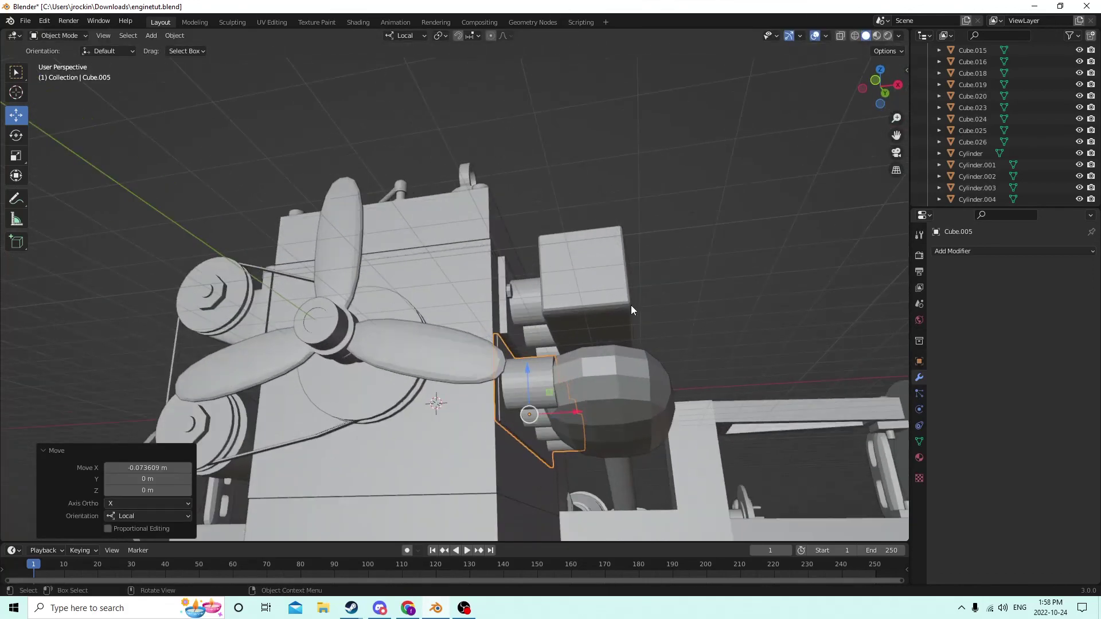
middle_click_drag(631, 306, 524, 242)
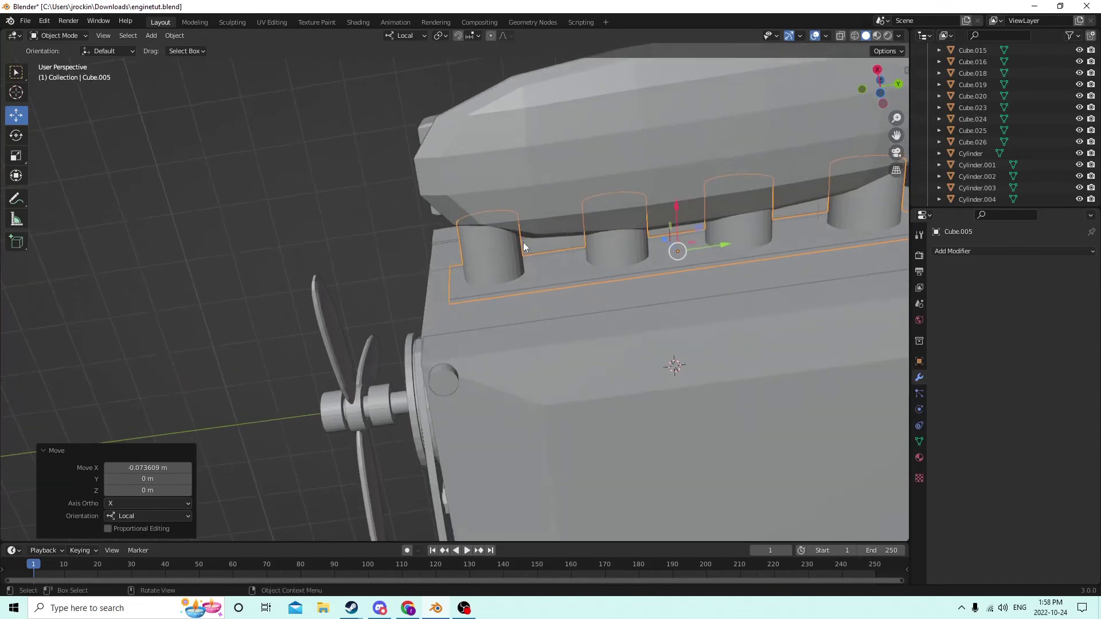
- Move the lower manifold's corner vertex beside the fan-end pipe stub slightly along local Y, toward the fan
middle_click_drag(702, 182, 595, 387)
scroll(601, 384, "up", 3)
left_click(614, 411)
key("Tab")
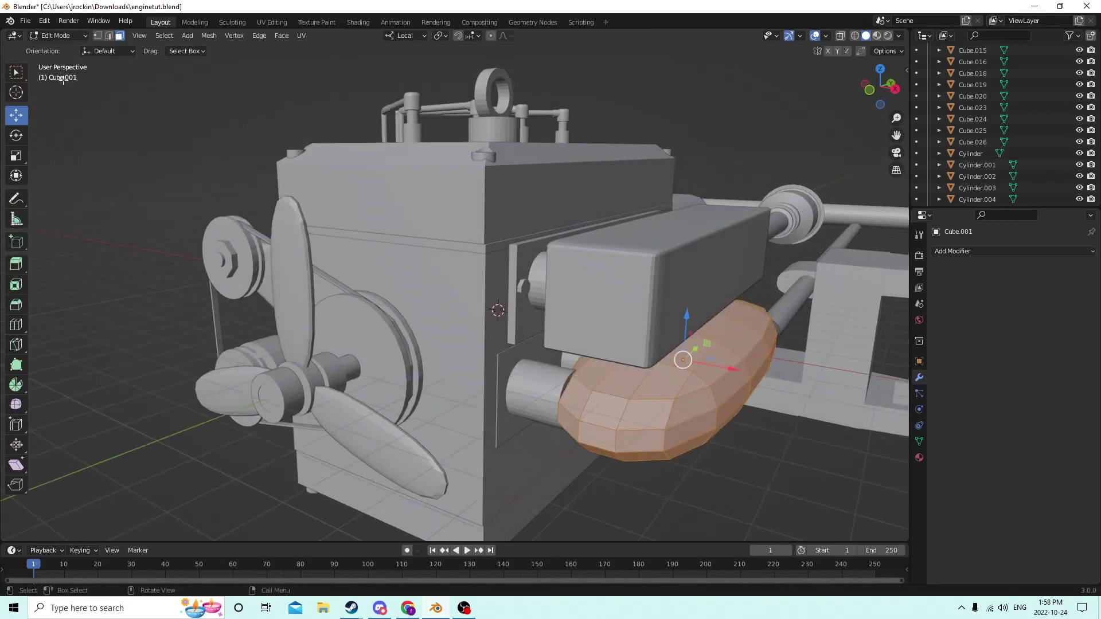
left_click(109, 36)
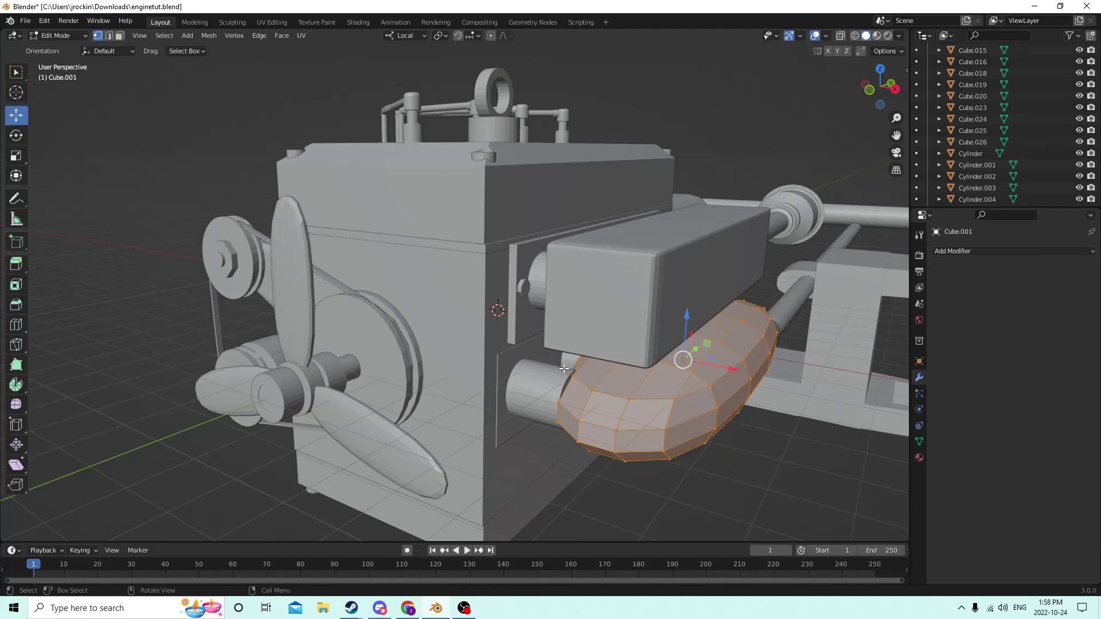
left_click(571, 376)
middle_click_drag(572, 376, 552, 373)
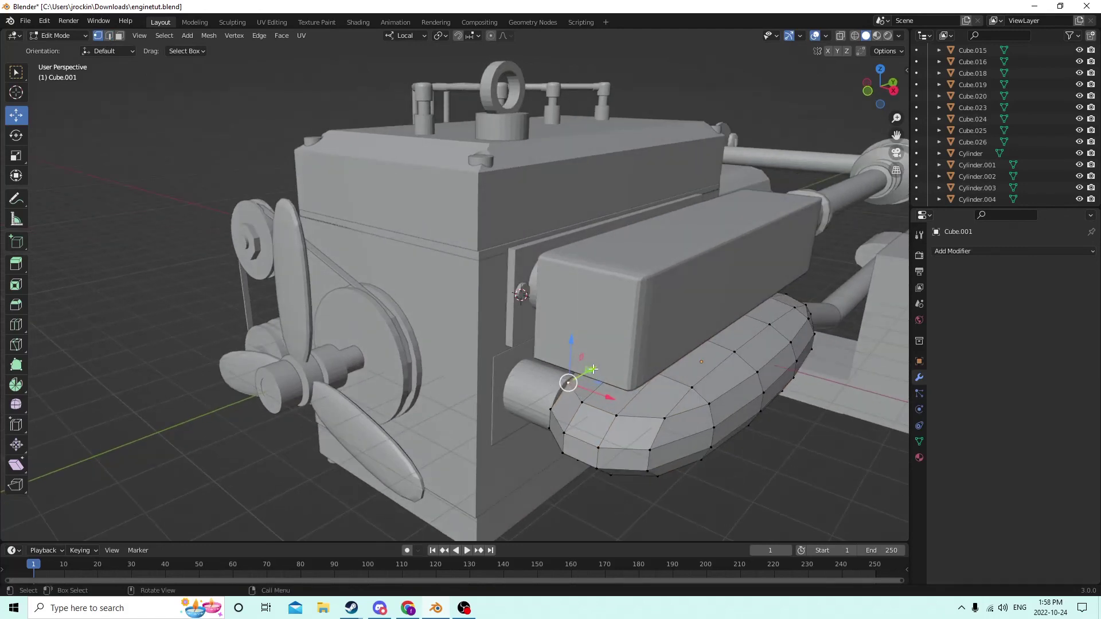
left_click_drag(592, 368, 580, 370)
middle_click_drag(845, 440, 817, 407)
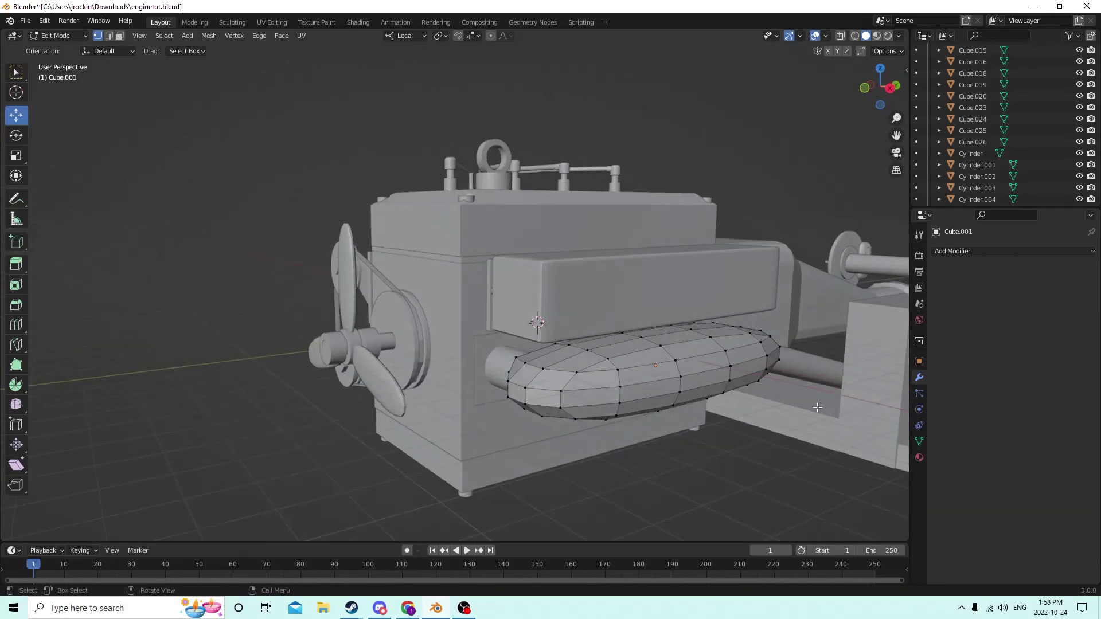
key("Tab")
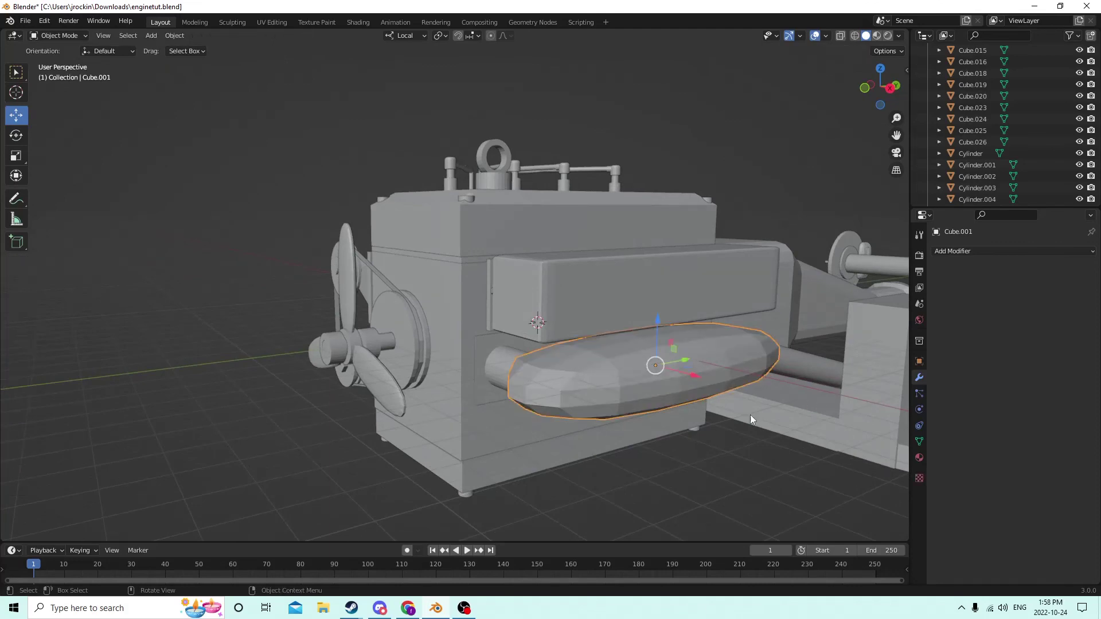
middle_click_drag(750, 414, 663, 300)
scroll(665, 304, "up", 5)
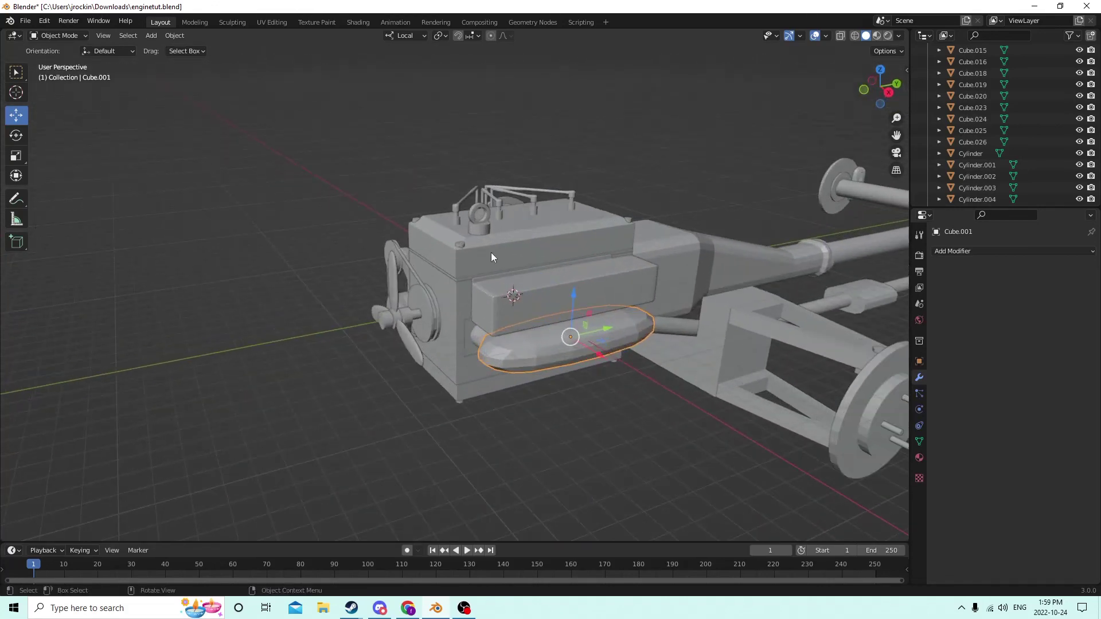
middle_click_drag(491, 257, 766, 292)
scroll(769, 312, "up", 3)
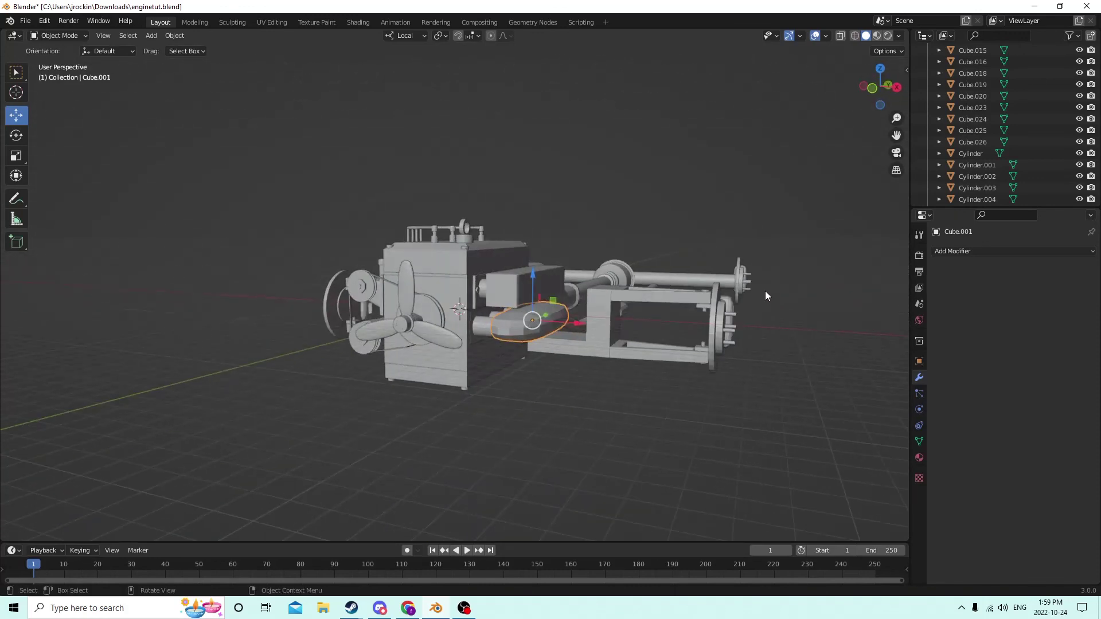